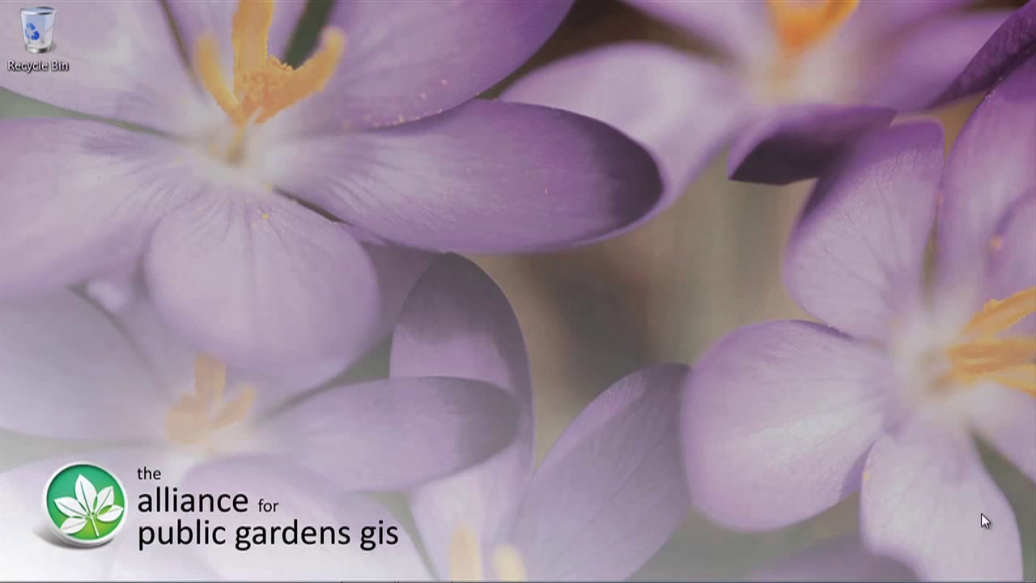
pyautogui.moveTo(388, 579)
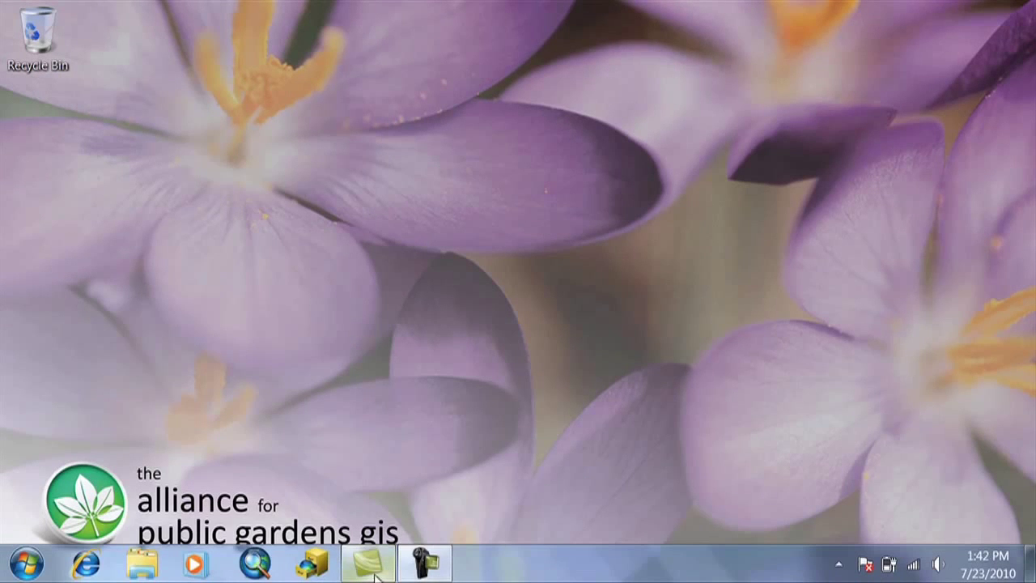
pyautogui.click(86, 563)
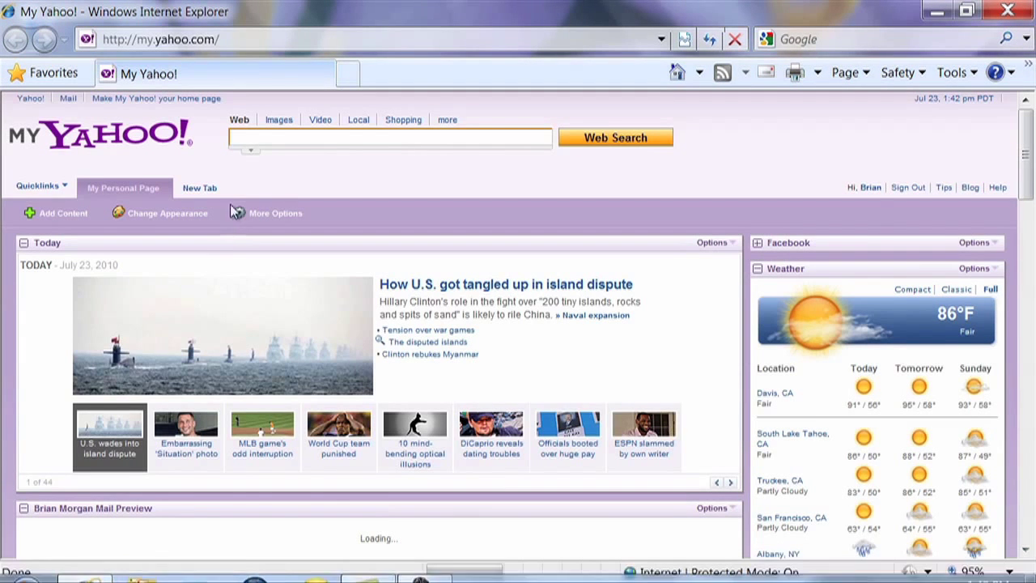
pyautogui.click(254, 40)
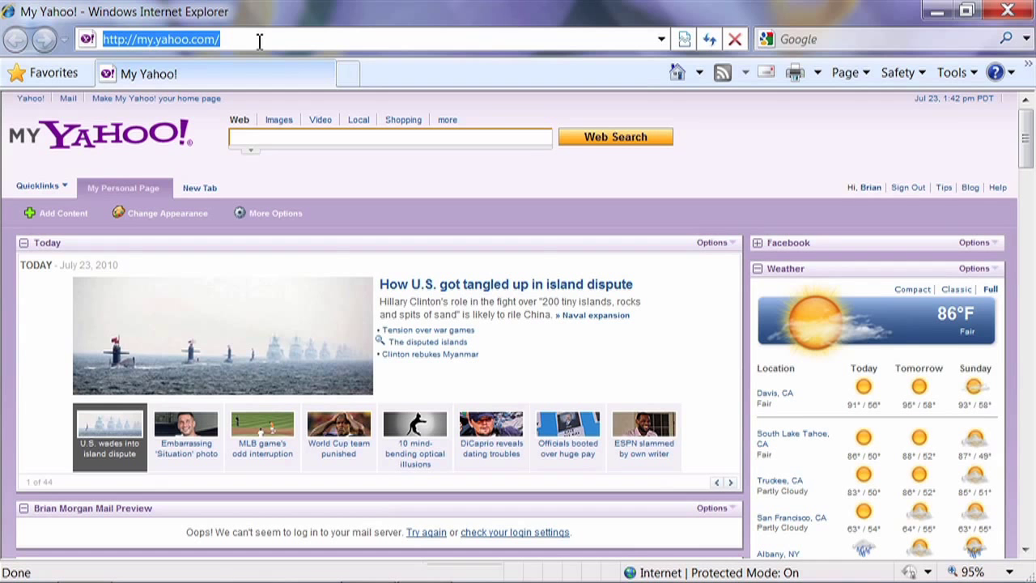
pyautogui.write('www')
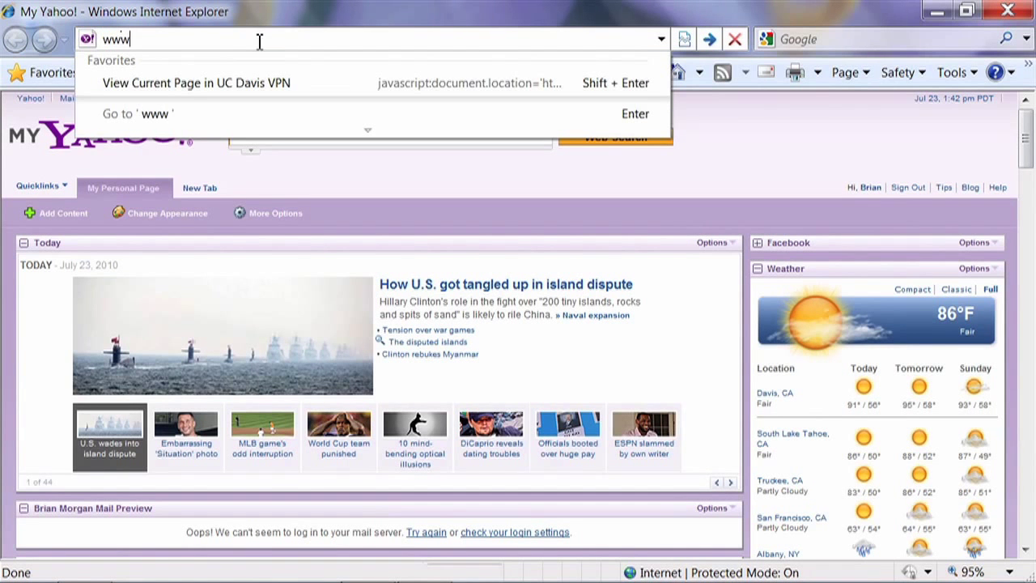
pyautogui.write('.apgg.')
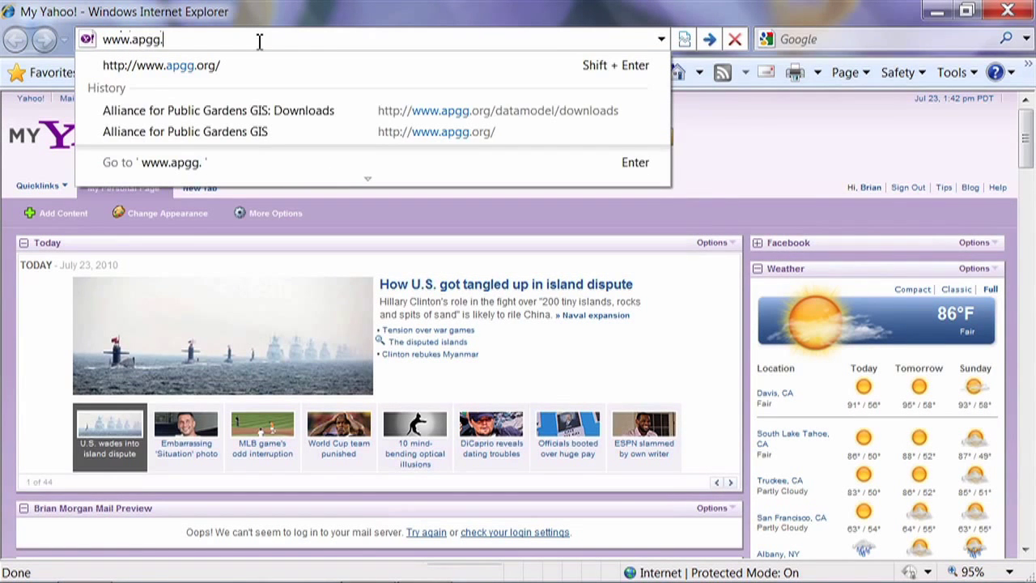
pyautogui.write('org/')
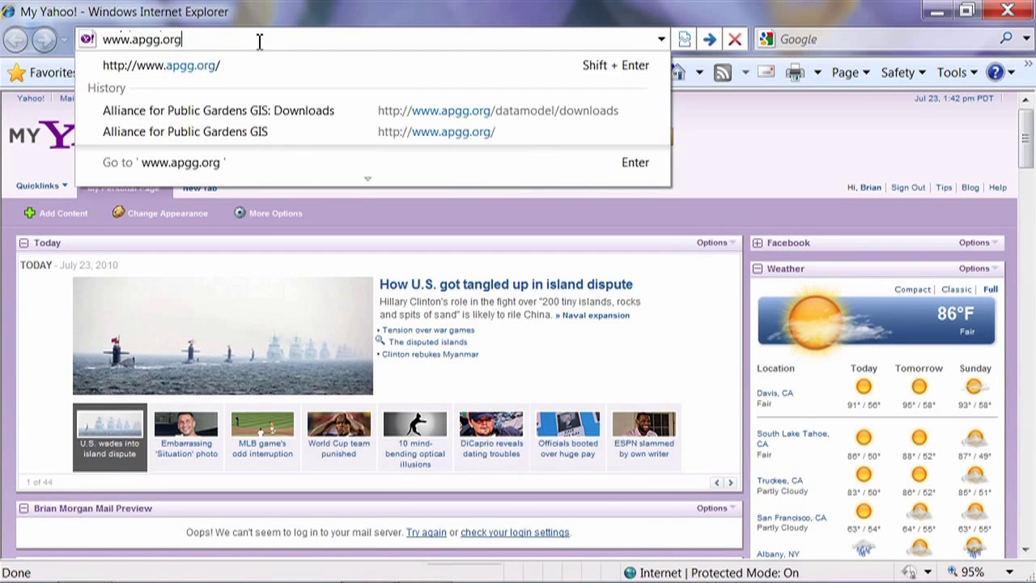
pyautogui.press('Return')
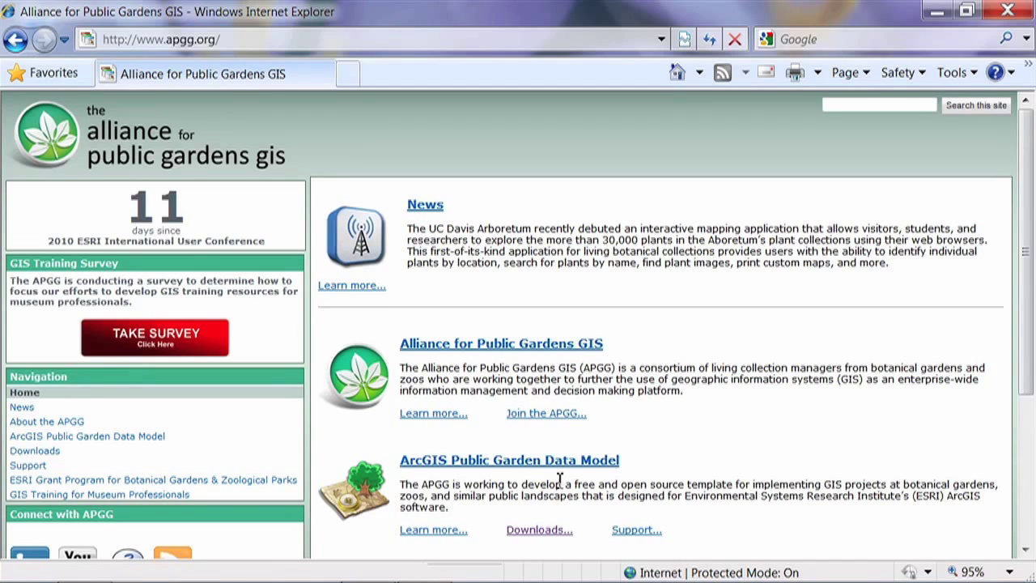
pyautogui.click(540, 530)
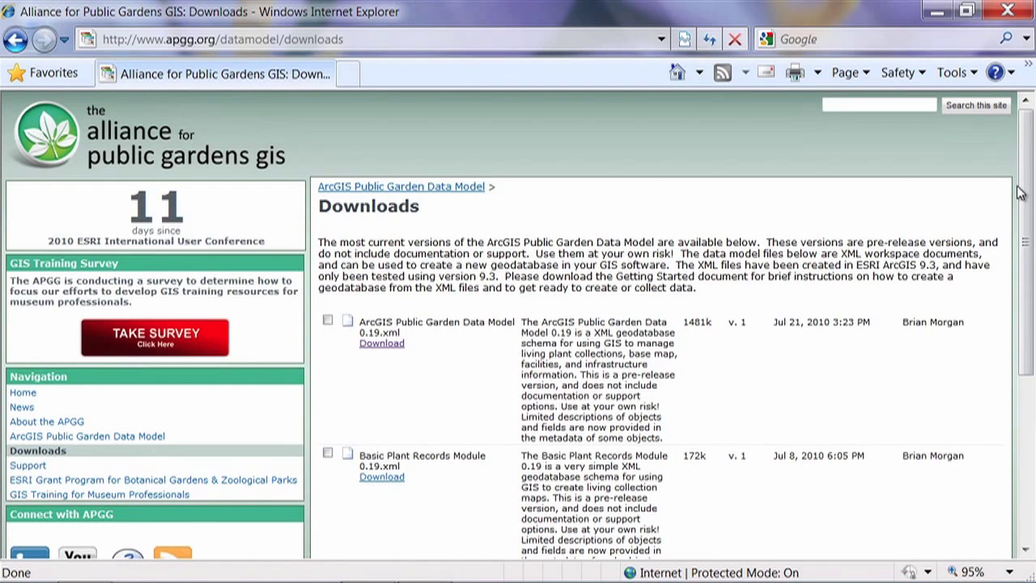
pyautogui.moveTo(1030, 192); pyautogui.dragTo(1025, 392)
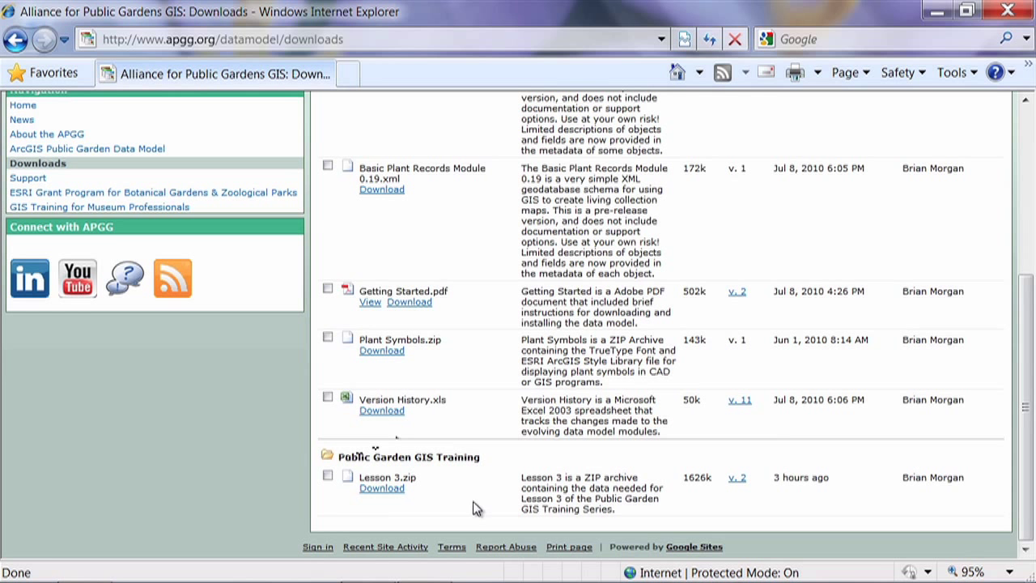
# - Download Lesson 3.zip and save it to C:\GIS\UC Davis Arboretum
pyautogui.click(387, 488)
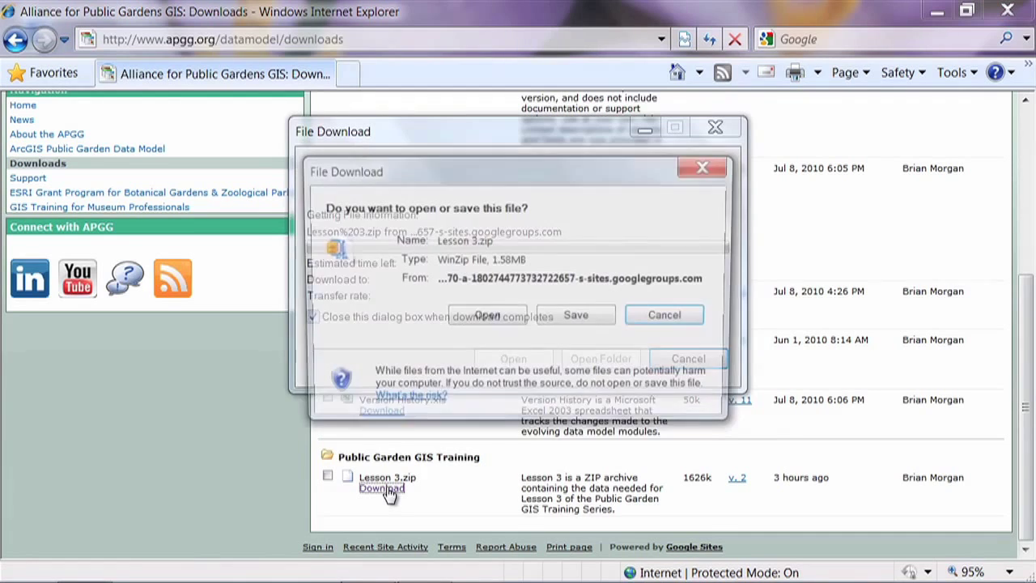
pyautogui.click(590, 317)
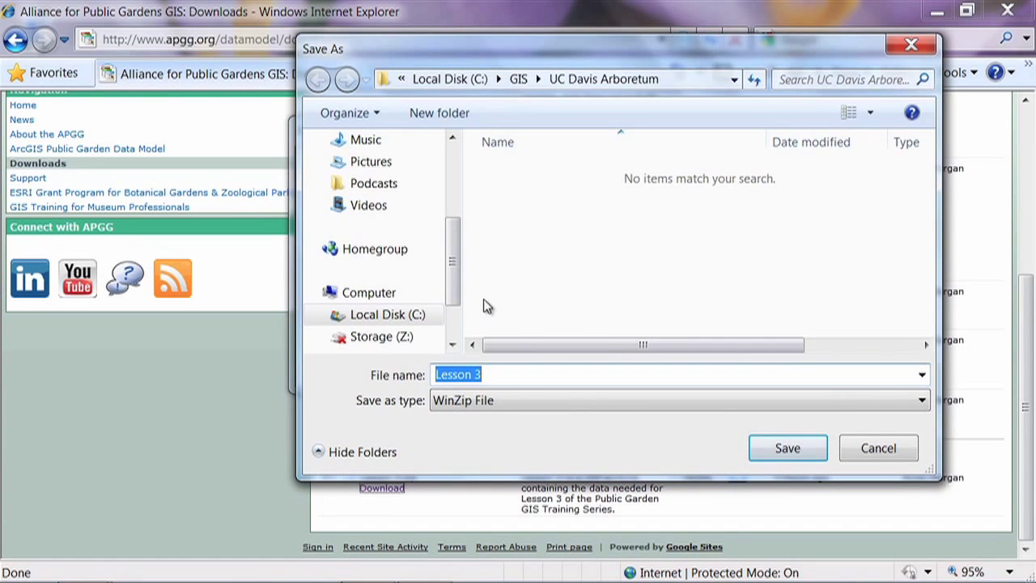
pyautogui.moveTo(455, 296); pyautogui.dragTo(427, 292)
pyautogui.click(380, 337)
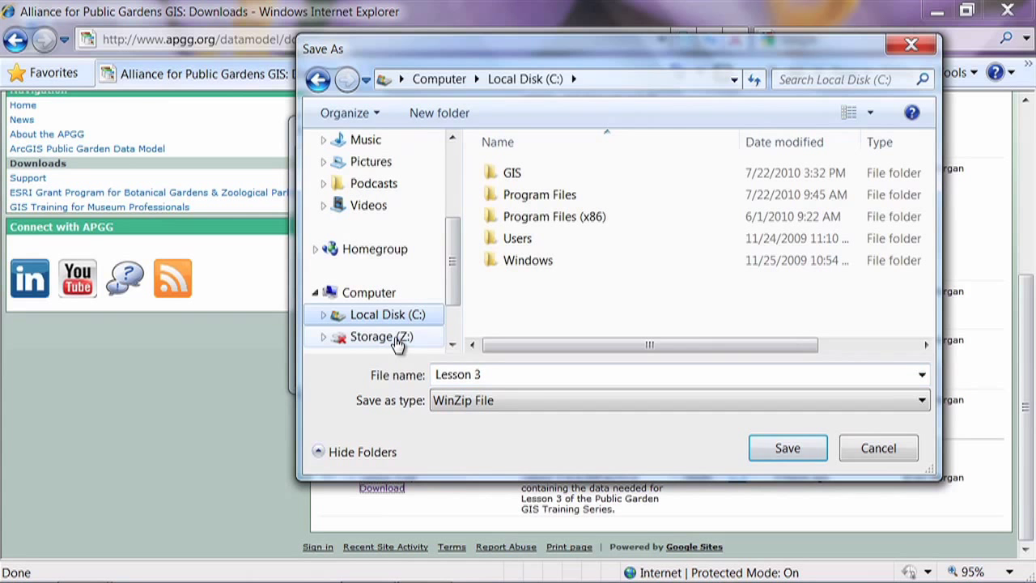
pyautogui.doubleClick(509, 175)
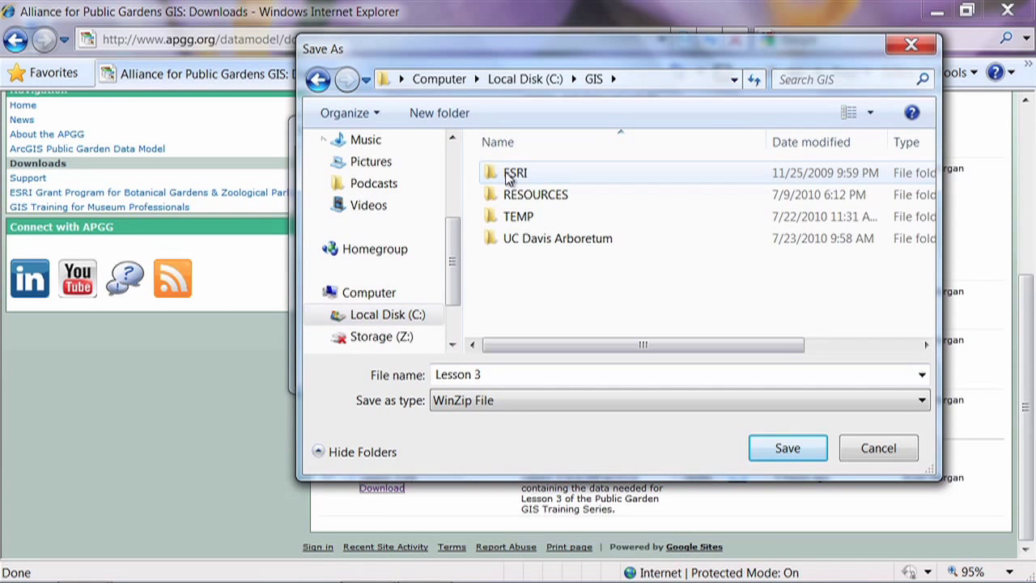
pyautogui.doubleClick(570, 241)
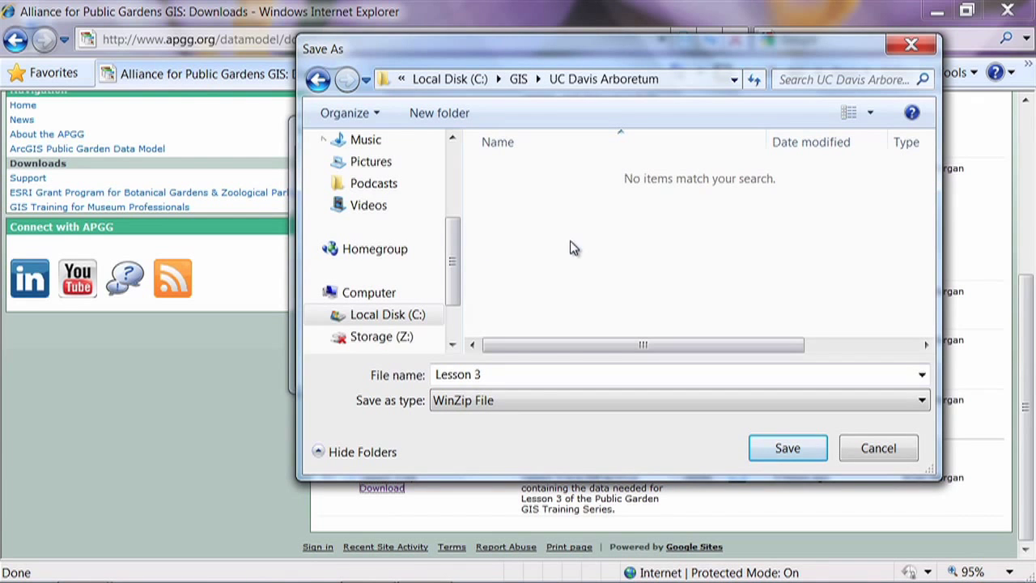
pyautogui.click(773, 452)
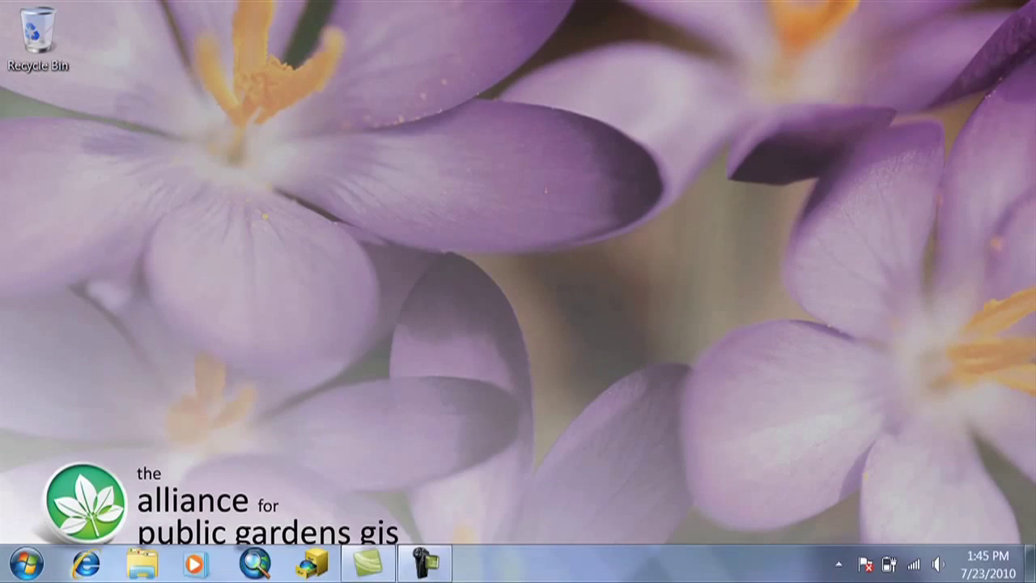
# - Browse Windows Explorer to C:\GIS\UC Davis Arboretum and right-click the Lesson 3 zip file
pyautogui.click(144, 564)
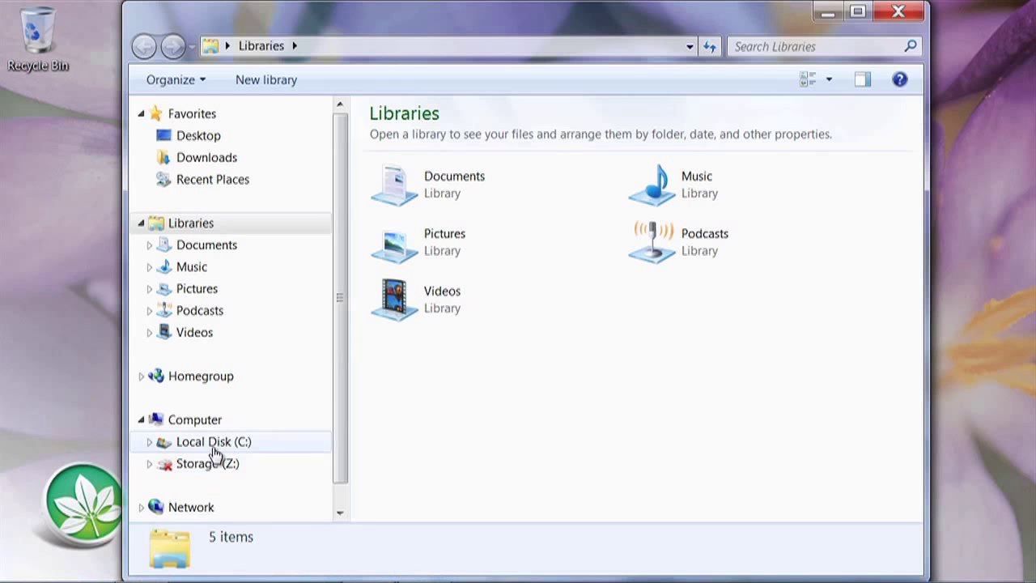
pyautogui.click(215, 449)
pyautogui.doubleClick(408, 144)
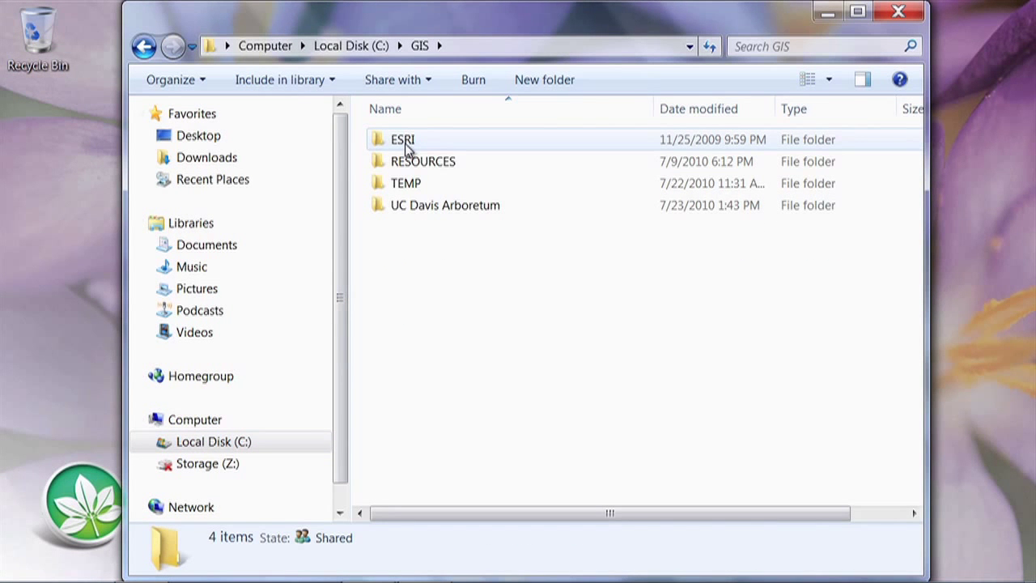
pyautogui.doubleClick(429, 207)
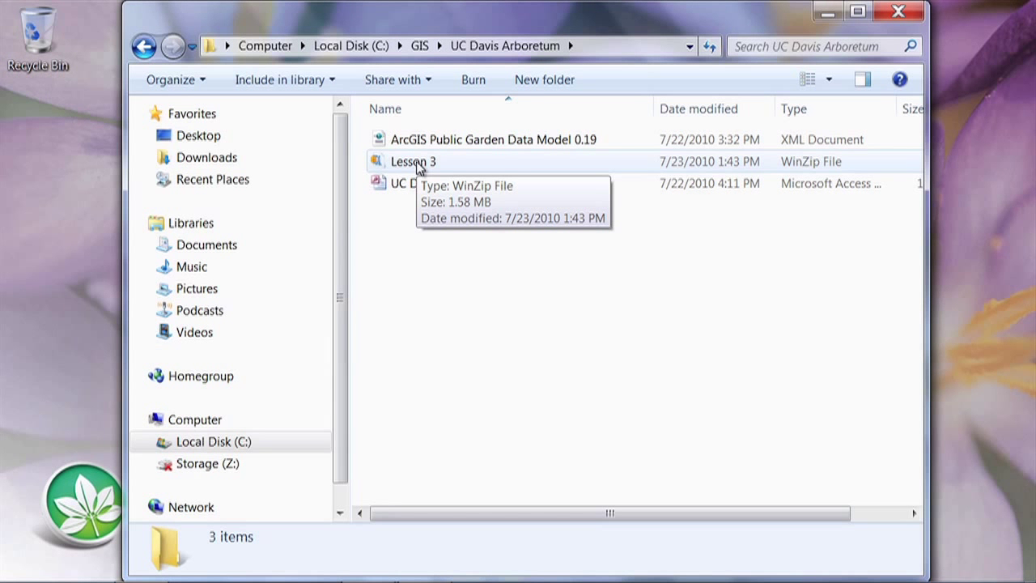
pyautogui.rightClick(416, 162)
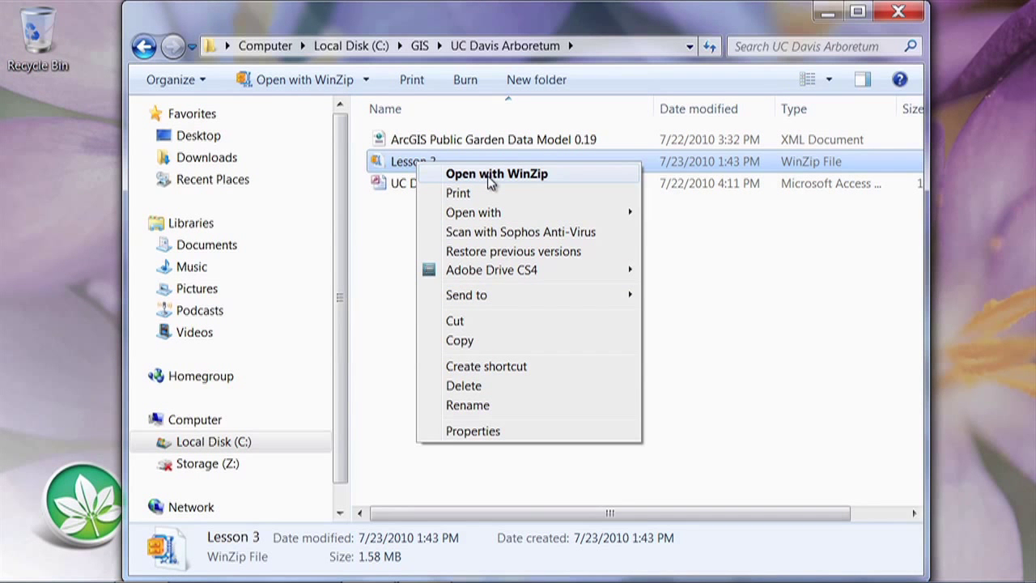
# - Unzip Lesson 3 with WinZip into a Lesson 3 subfolder of UC Davis Arboretum
pyautogui.click(491, 175)
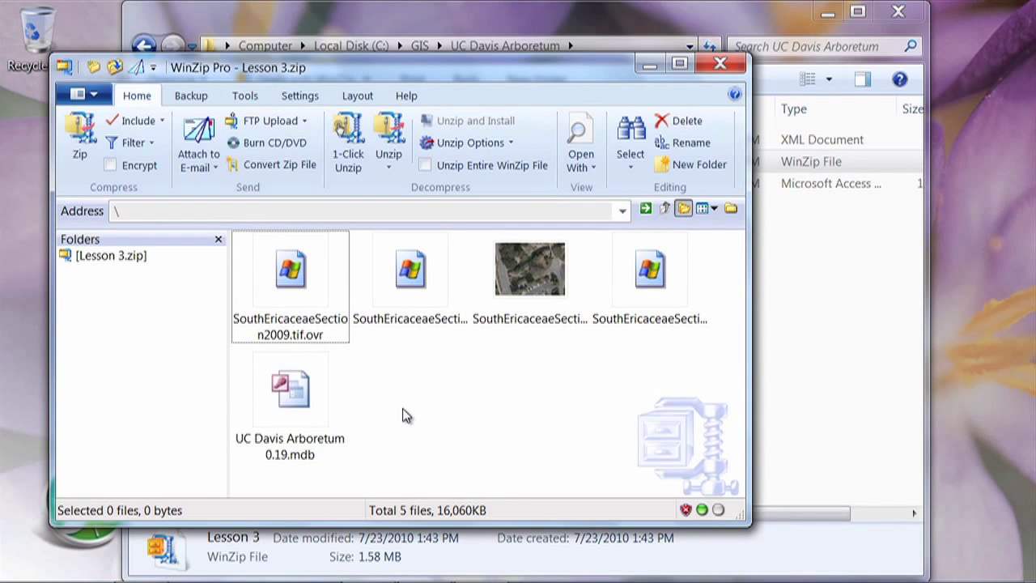
pyautogui.click(390, 169)
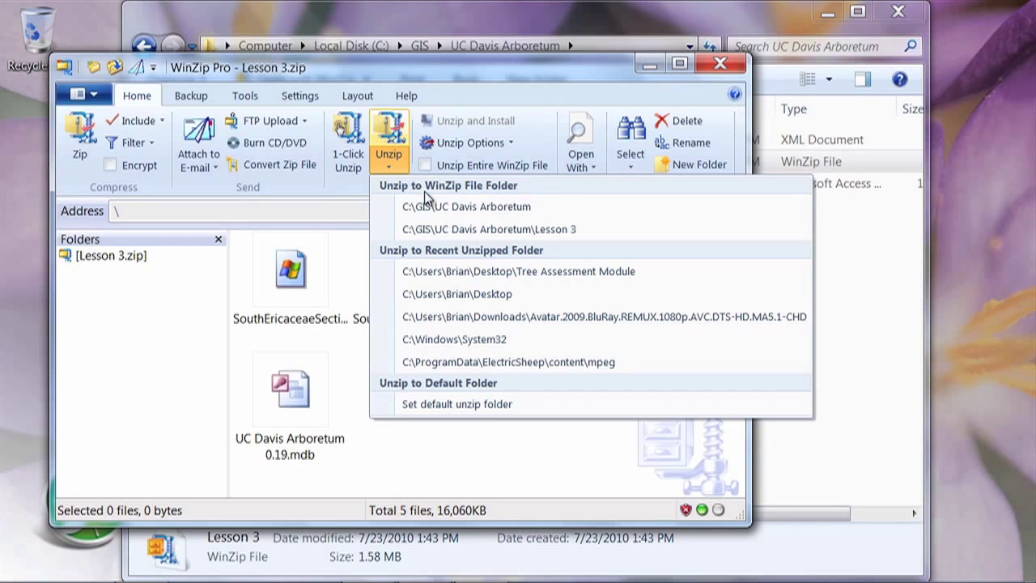
pyautogui.click(438, 231)
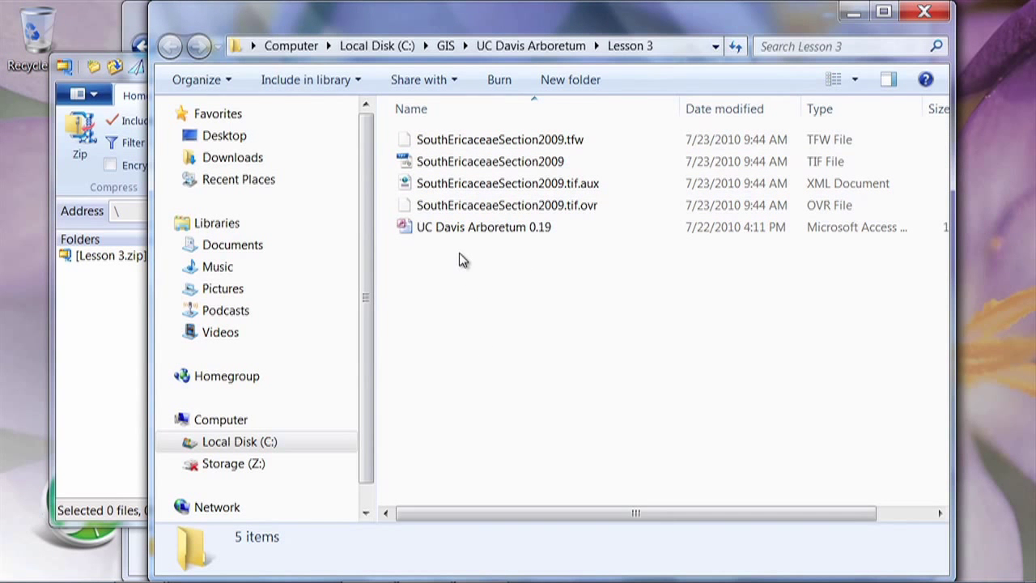
# - Close the Lesson 3 folder, the WinZip archive and the UC Davis Arboretum window
pyautogui.moveTo(459, 232)
pyautogui.click(924, 11)
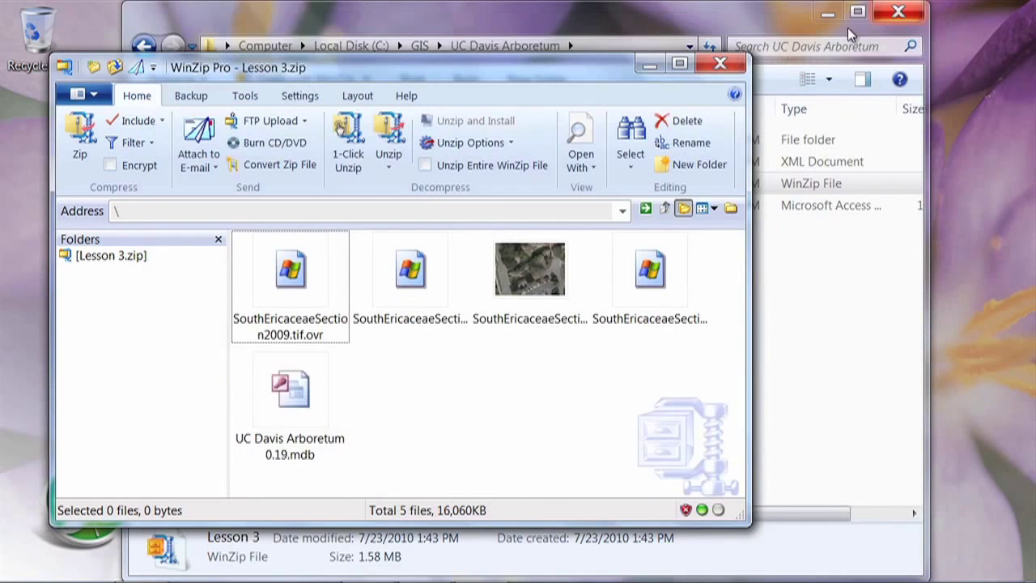
pyautogui.click(719, 64)
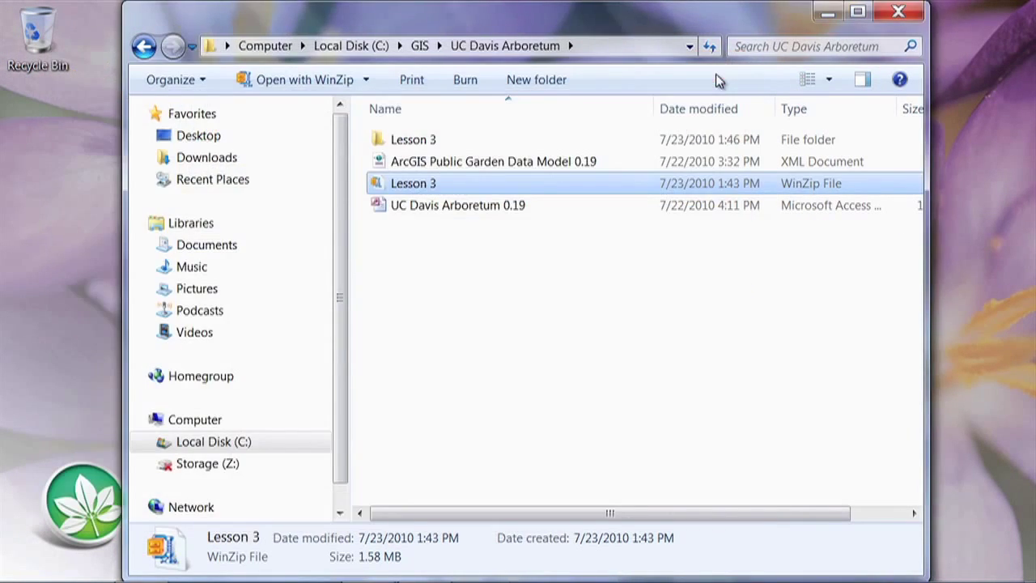
pyautogui.click(904, 9)
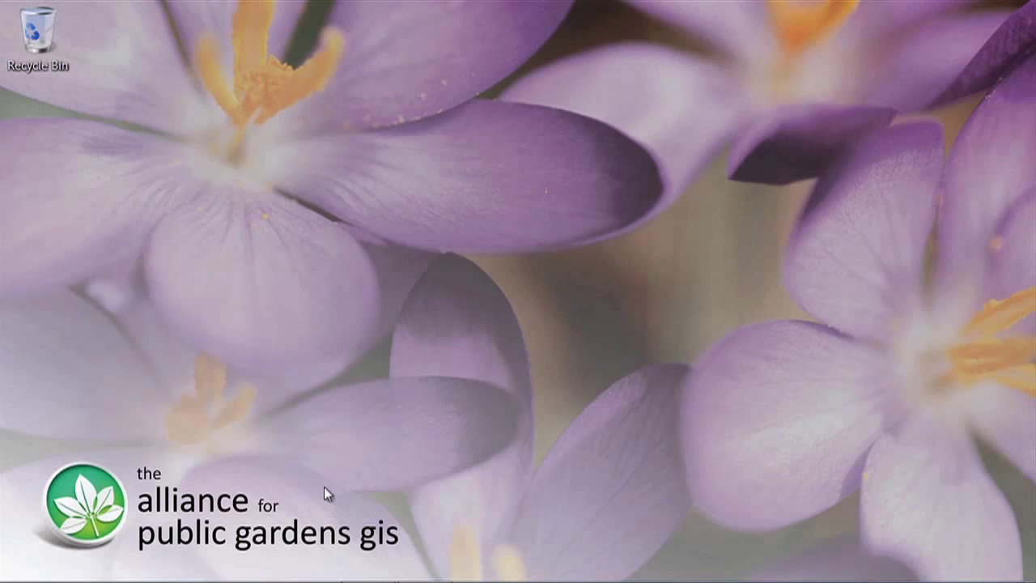
# - Start ArcMap with a Blank Map, close the Distributed Geodatabase toolbar, and bring up Add Data
pyautogui.moveTo(263, 576)
pyautogui.click(263, 570)
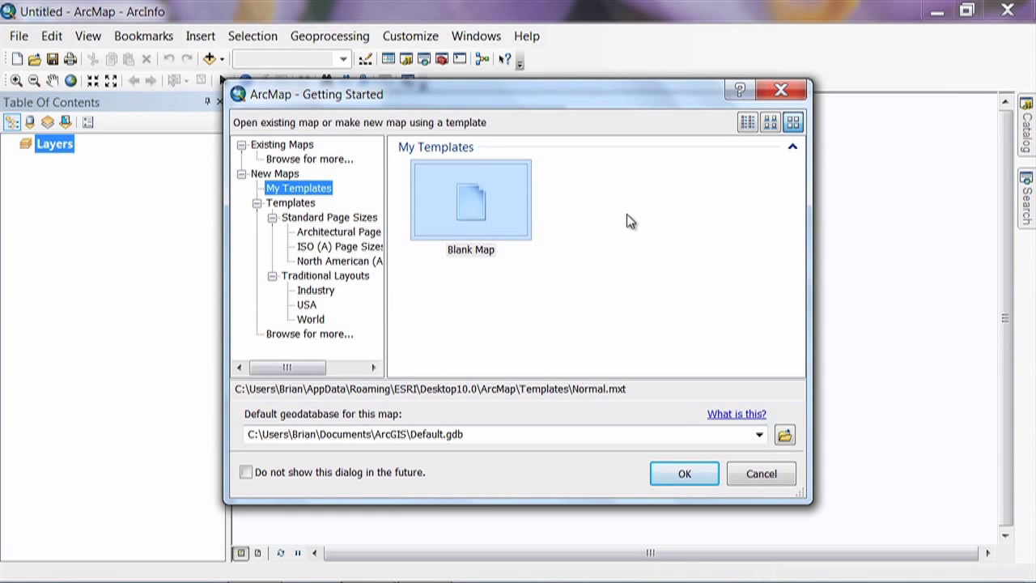
pyautogui.click(682, 477)
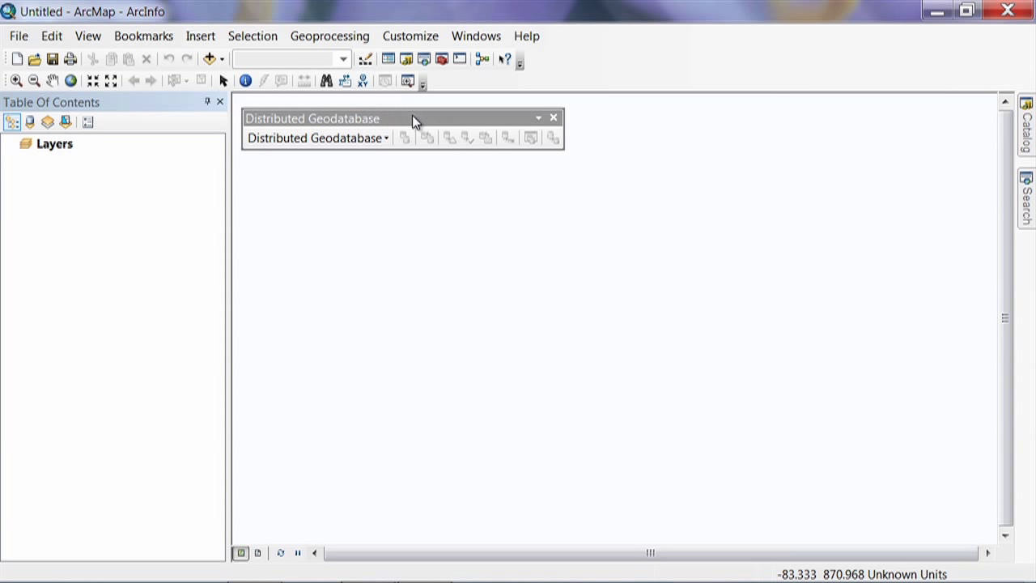
pyautogui.click(553, 118)
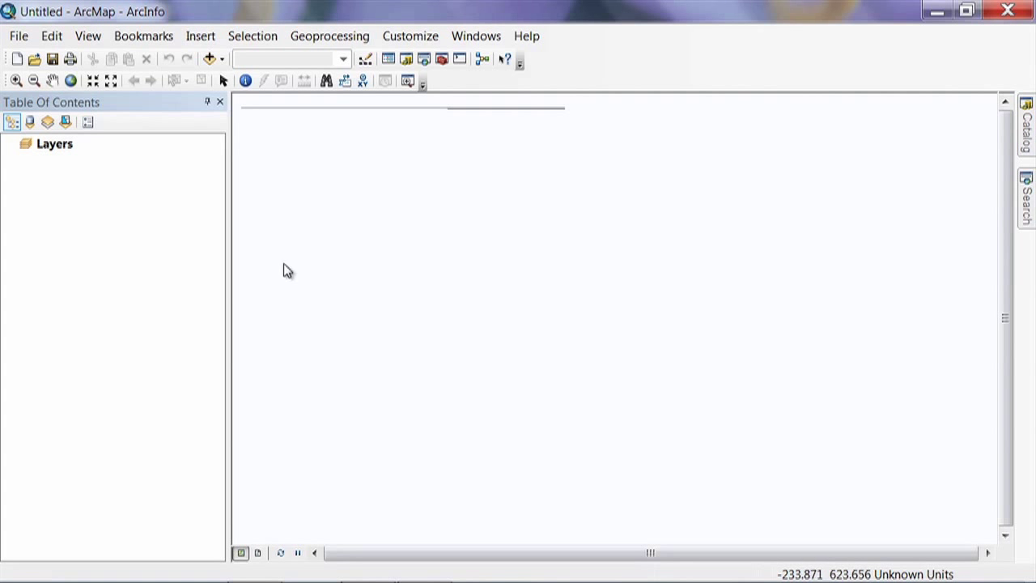
pyautogui.click(207, 58)
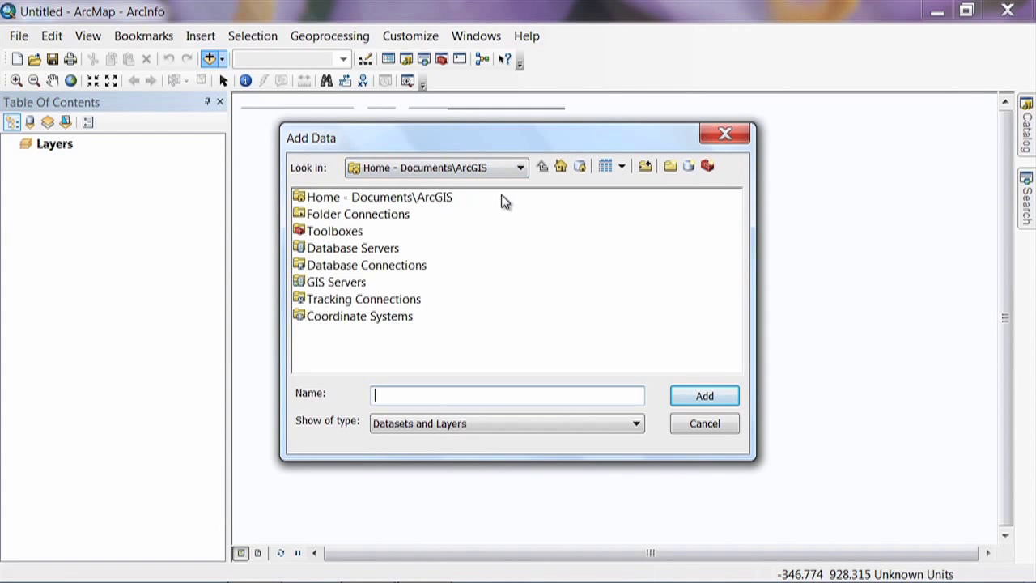
# - Add SouthEricaceaeSection2009.tif from C:\GIS\UC Davis Arboretum\Lesson 3 to the map
pyautogui.click(387, 214)
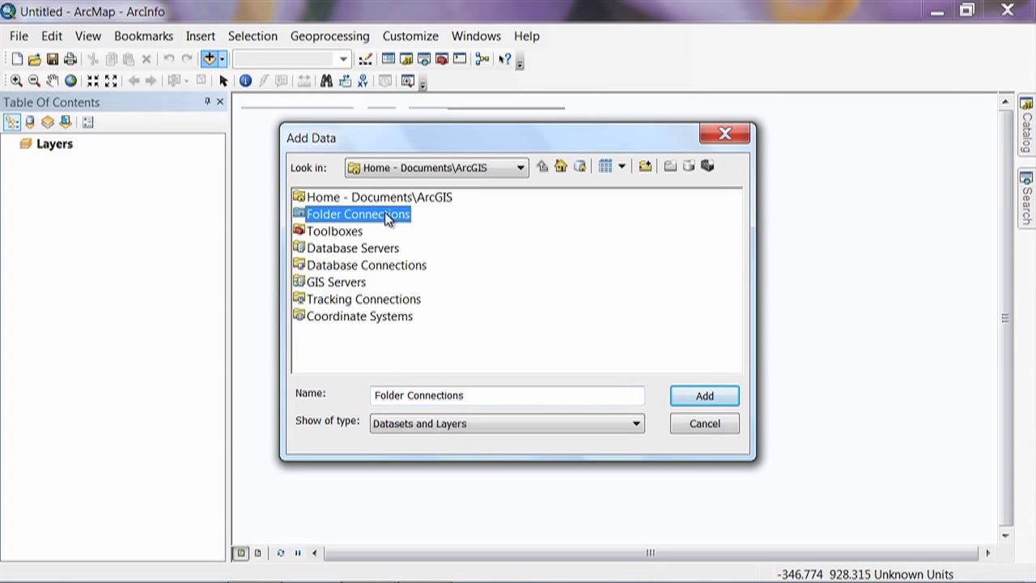
pyautogui.doubleClick(384, 212)
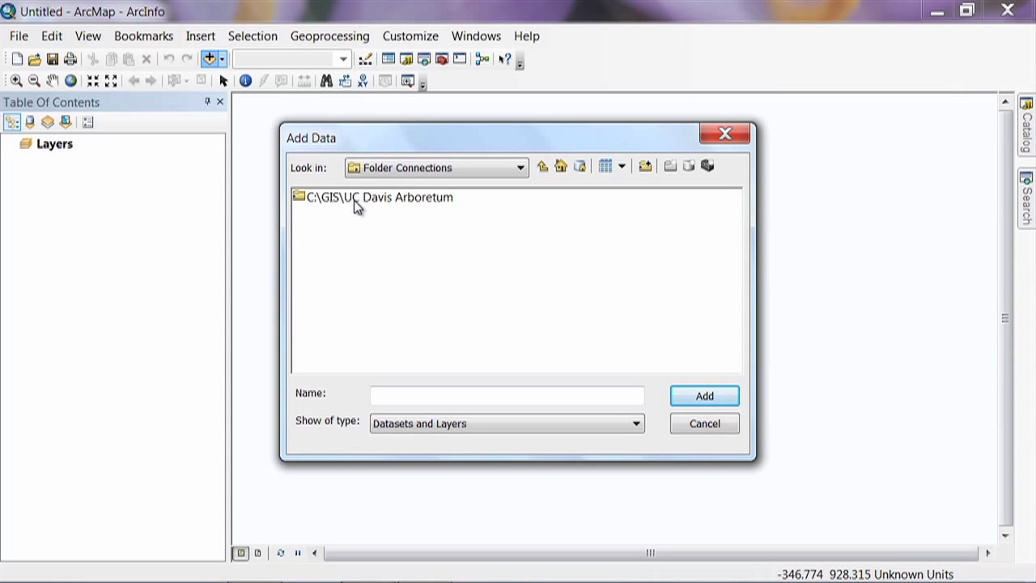
pyautogui.click(353, 204)
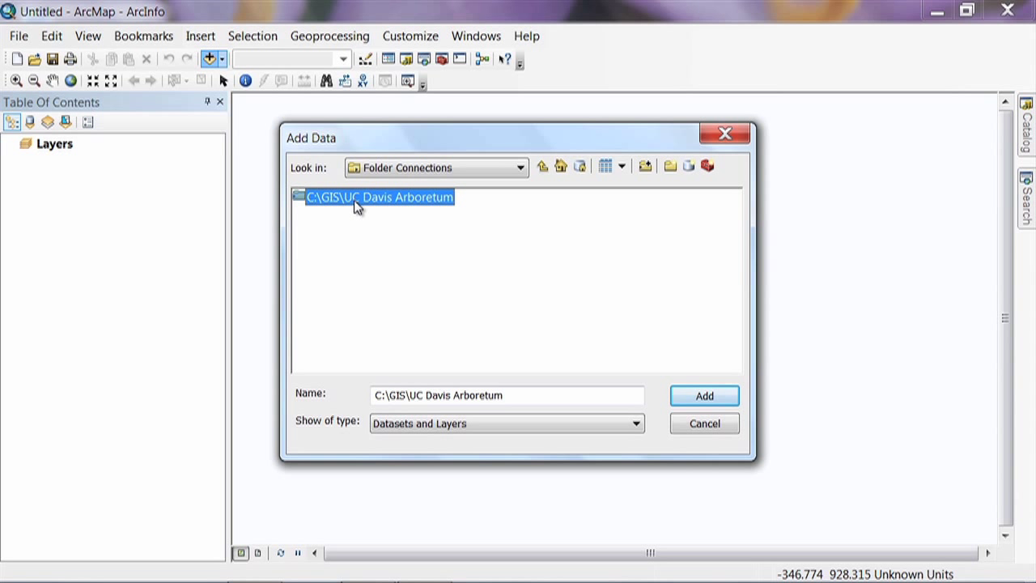
pyautogui.doubleClick(354, 200)
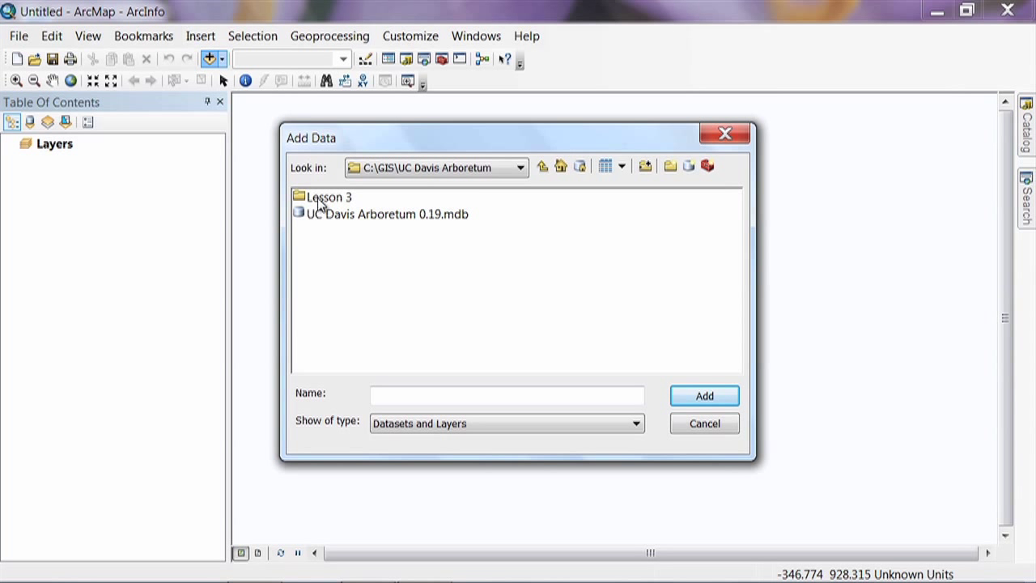
pyautogui.doubleClick(320, 203)
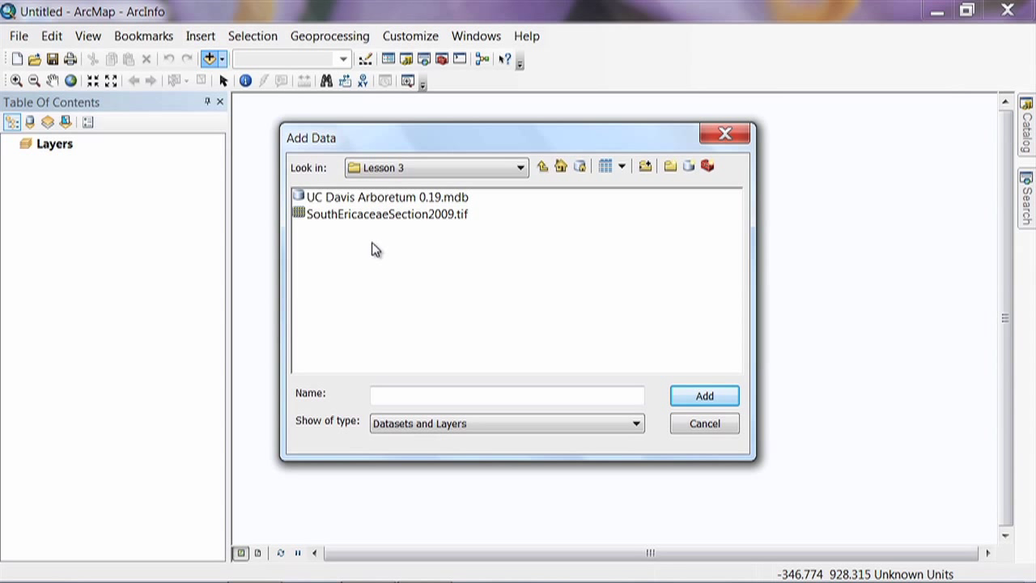
pyautogui.doubleClick(394, 201)
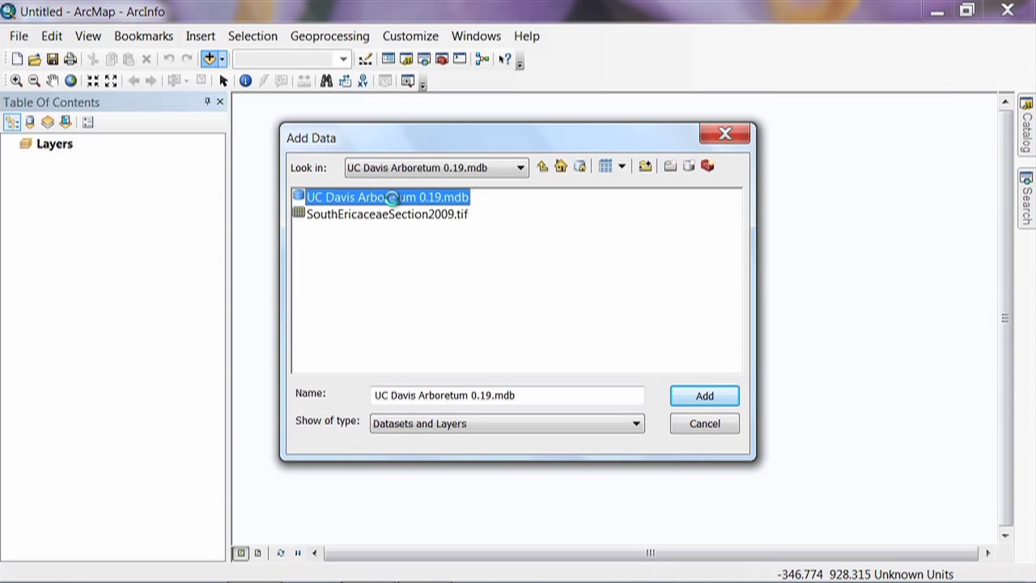
pyautogui.click(542, 166)
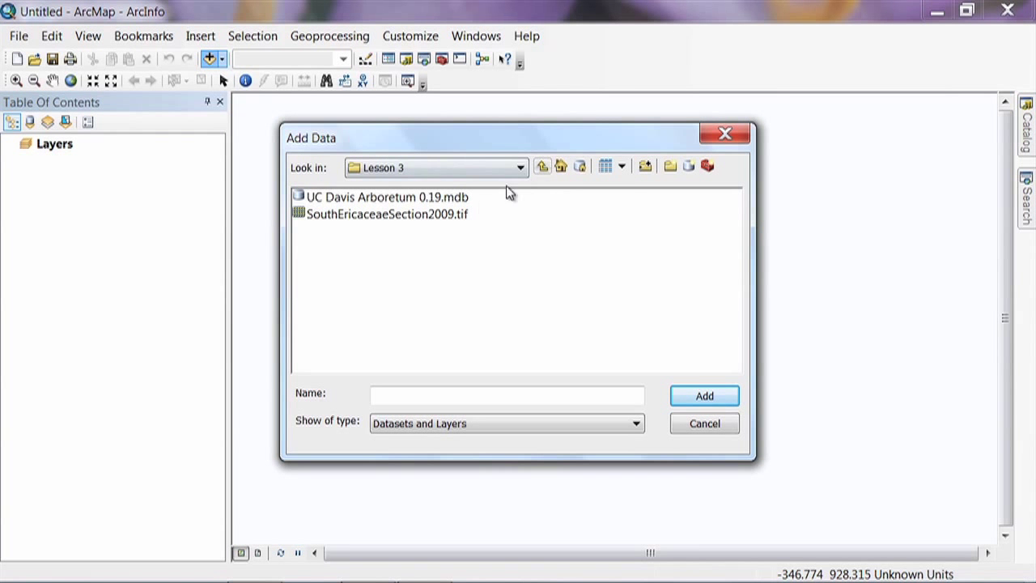
pyautogui.click(341, 215)
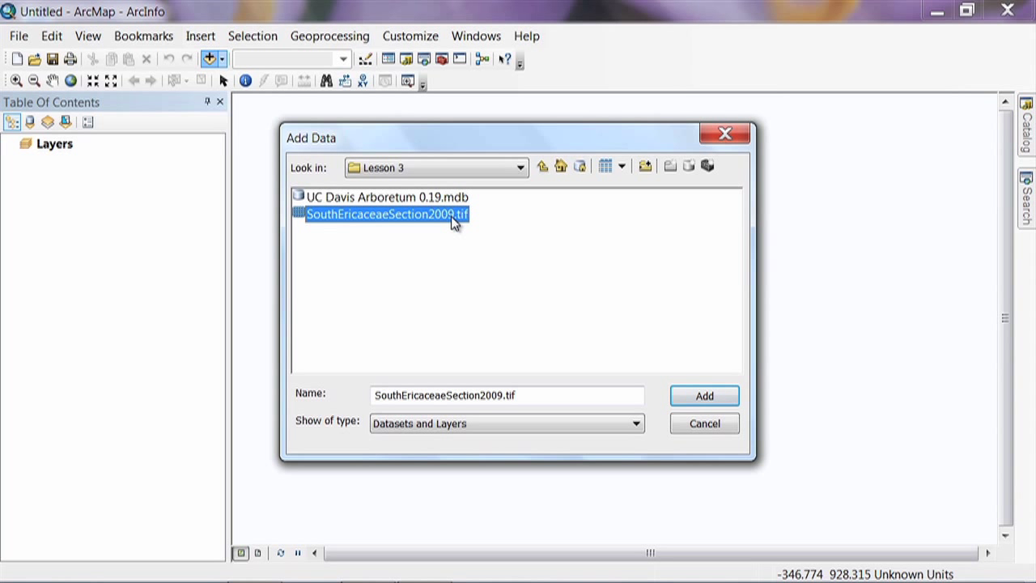
pyautogui.click(704, 396)
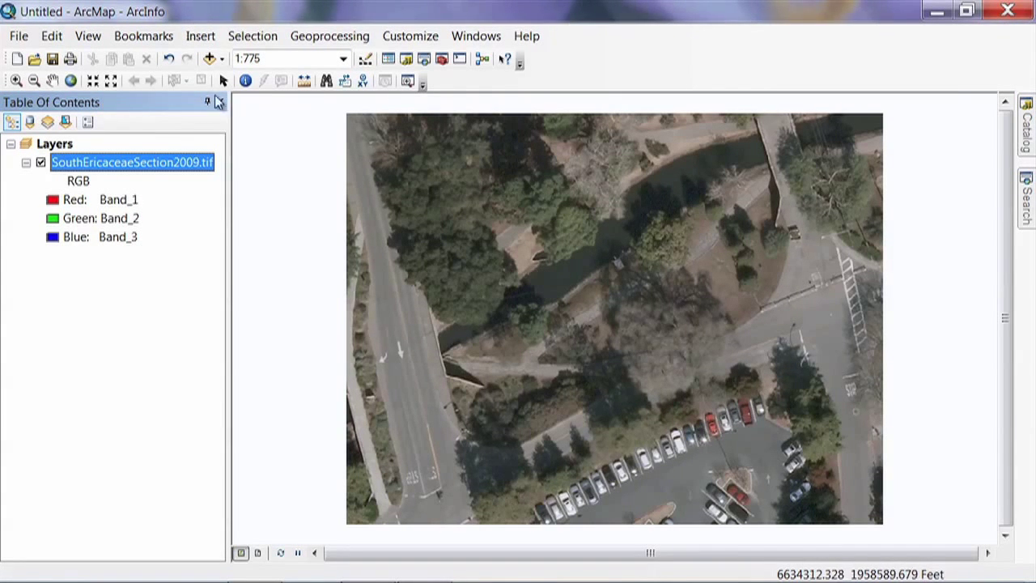
# - Zoom in near the parking lot, return to full extent, and bring up Add Data again
pyautogui.click(16, 80)
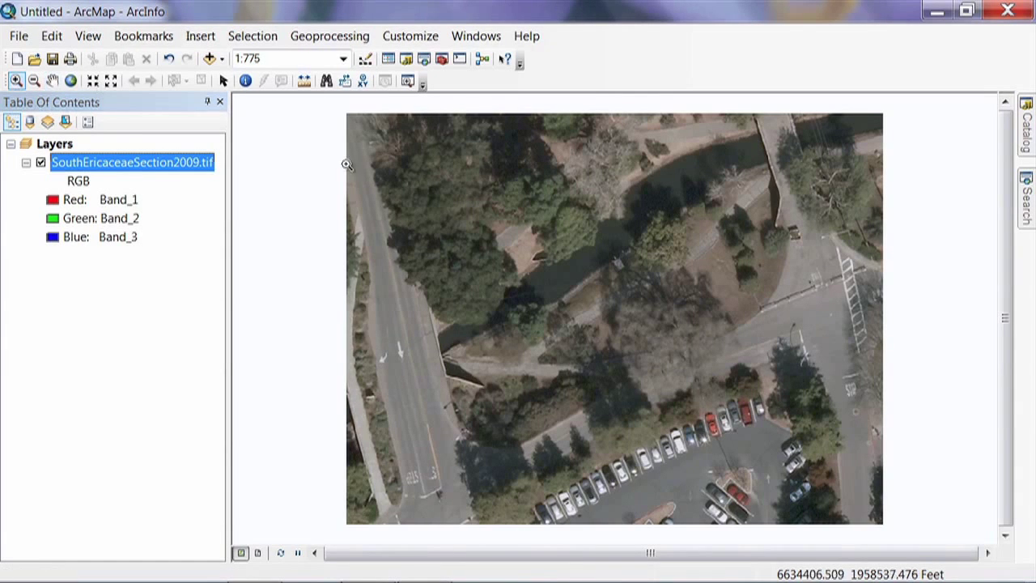
pyautogui.moveTo(558, 338); pyautogui.dragTo(696, 452)
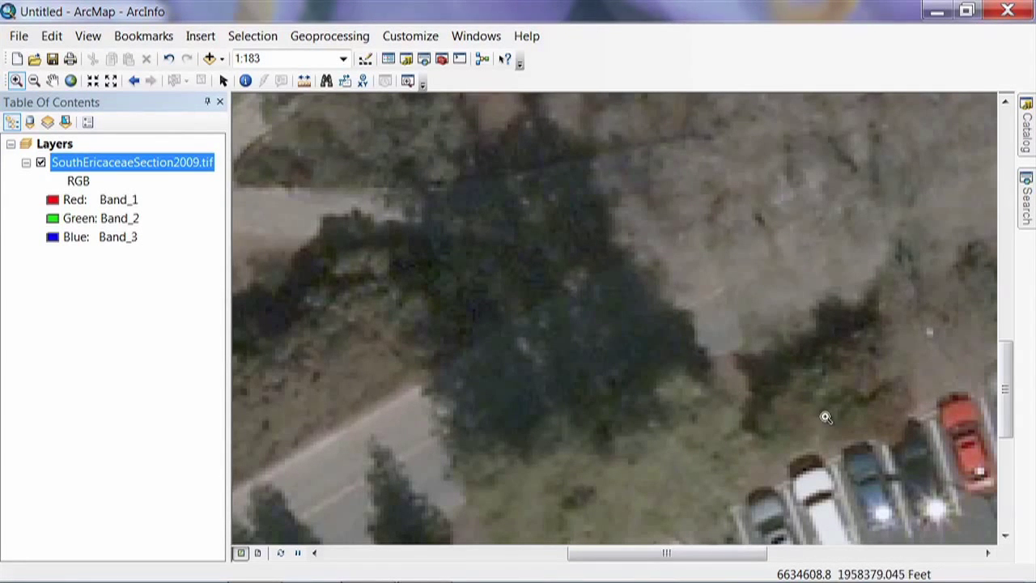
pyautogui.click(71, 81)
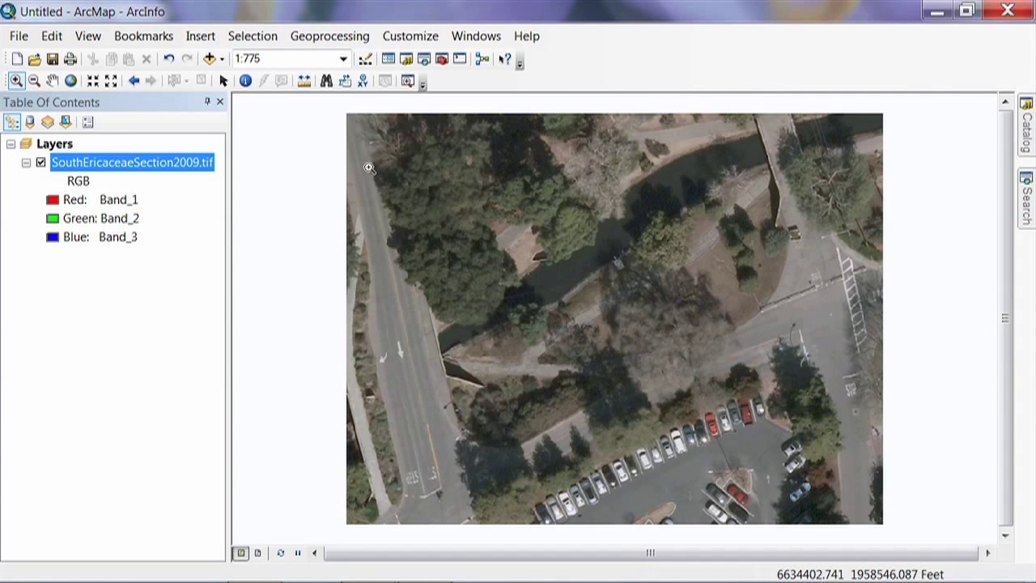
pyautogui.click(209, 58)
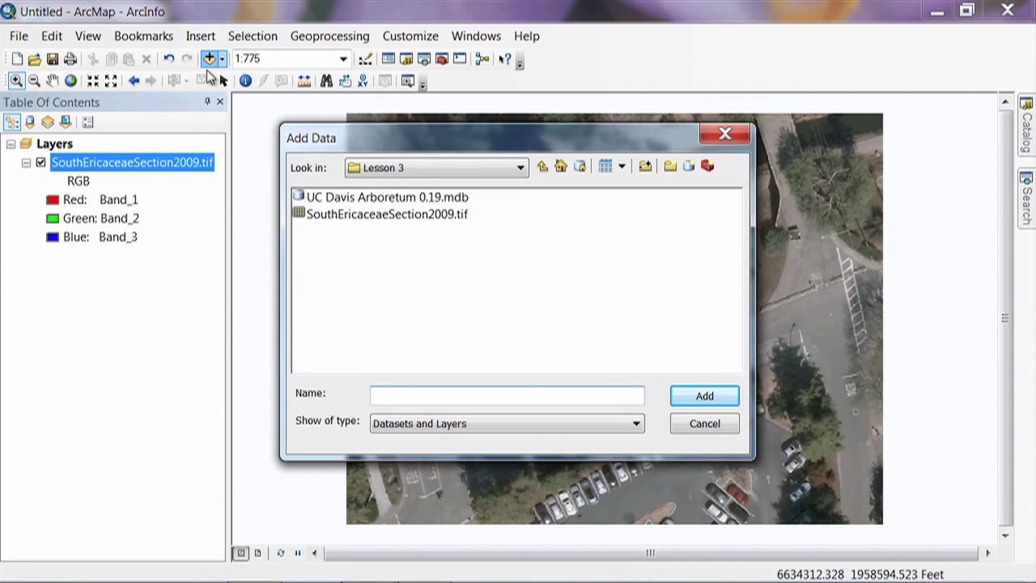
# - Open UC Davis Arboretum 0.19.mdb in Add Data to list its contents
pyautogui.click(388, 197)
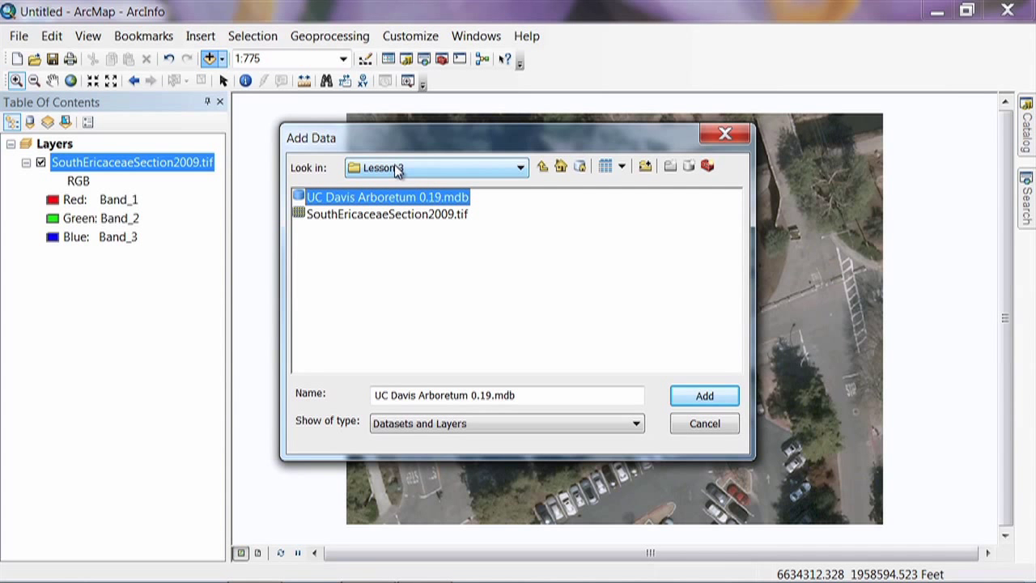
pyautogui.doubleClick(392, 196)
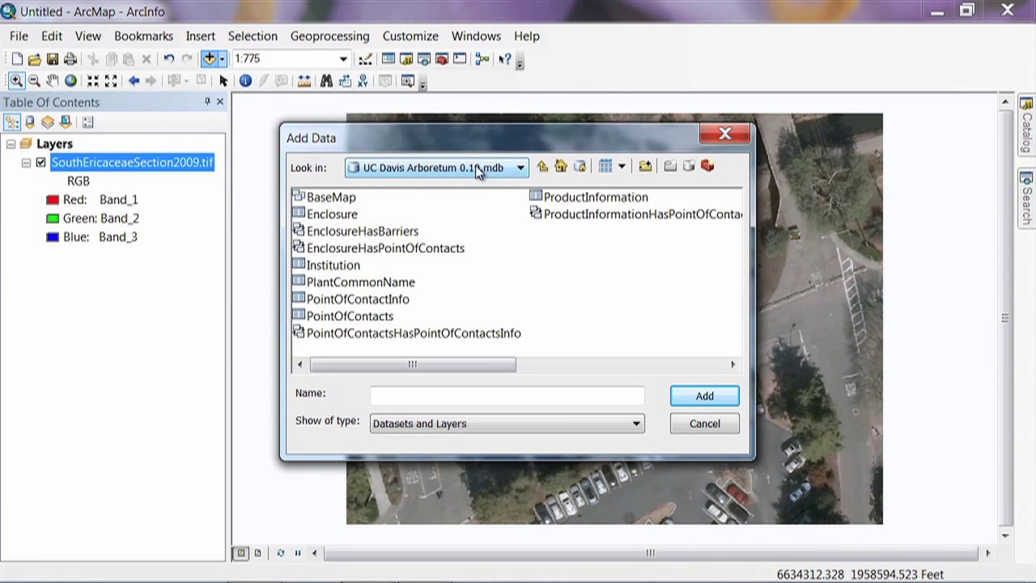
# - Open the BaseMap feature dataset to list its feature classes
pyautogui.click(340, 198)
pyautogui.doubleClick(340, 199)
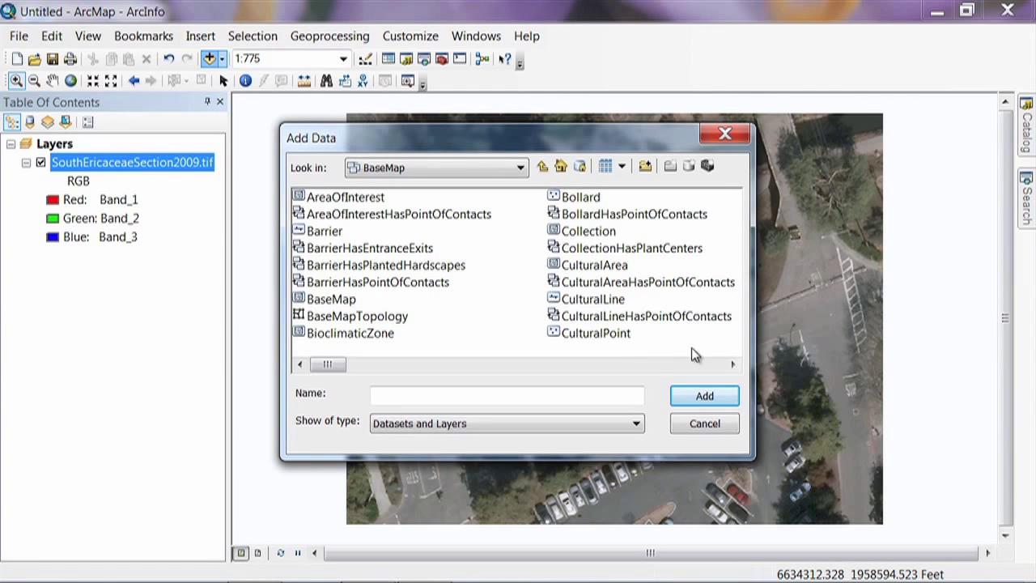
pyautogui.click(733, 364)
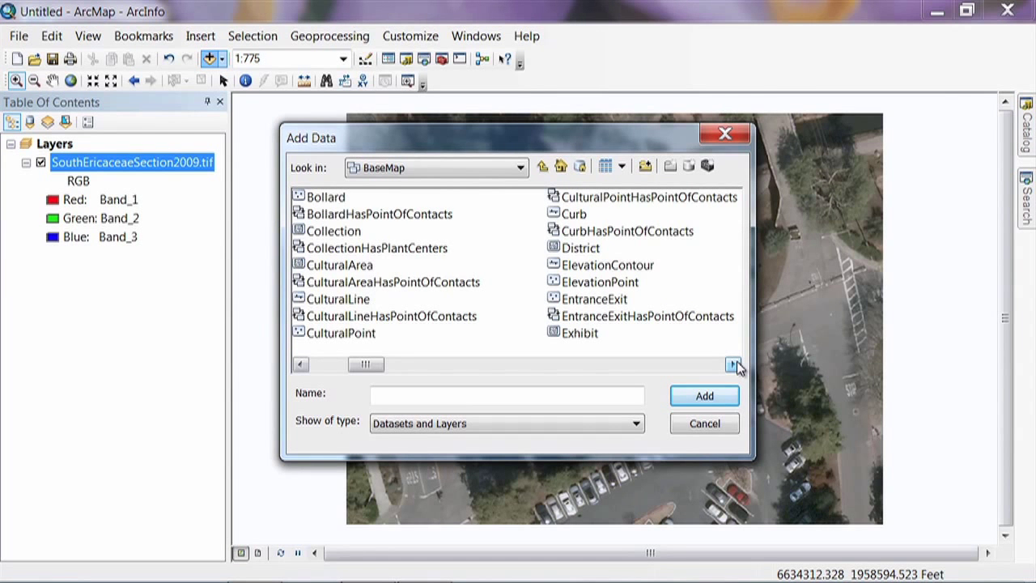
pyautogui.click(733, 364)
pyautogui.click(733, 364)
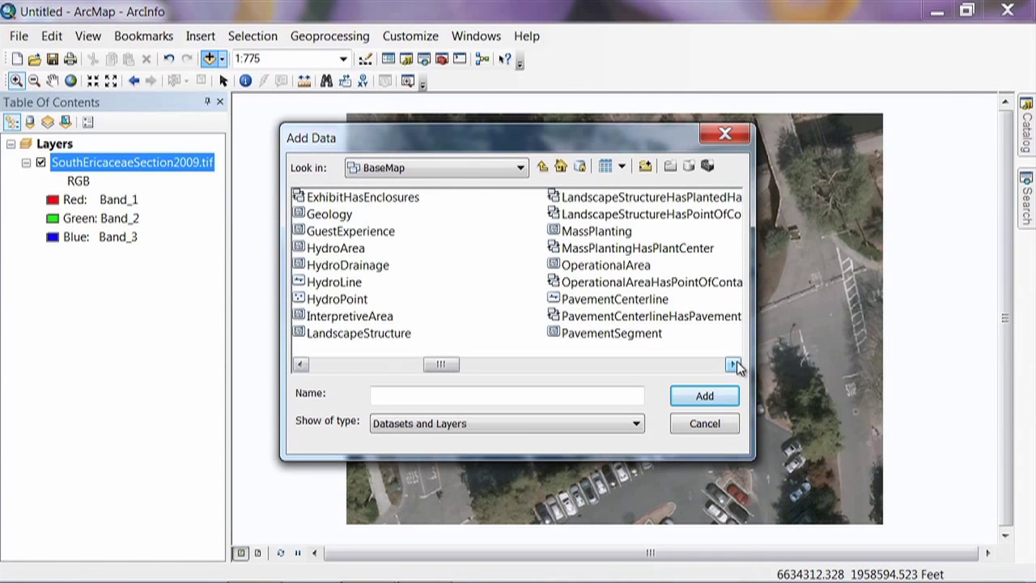
# - Add MassPlanting, PavementSegment, PlantCenter, PlantCenterAnnotation, PlantingArea and Section to the map
pyautogui.click(602, 235)
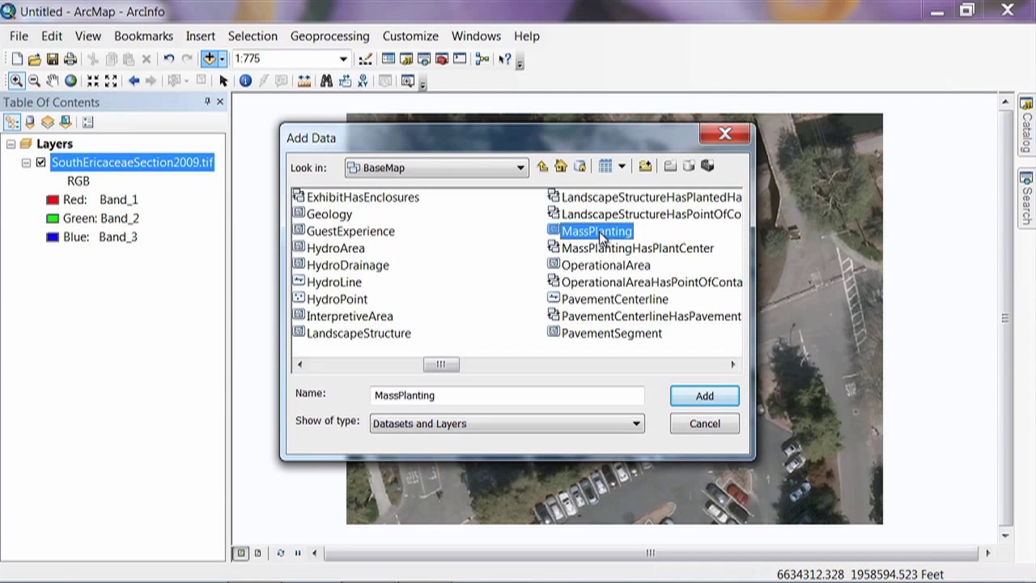
pyautogui.keyDown('ctrl'); pyautogui.click(629, 333); pyautogui.keyUp('ctrl')
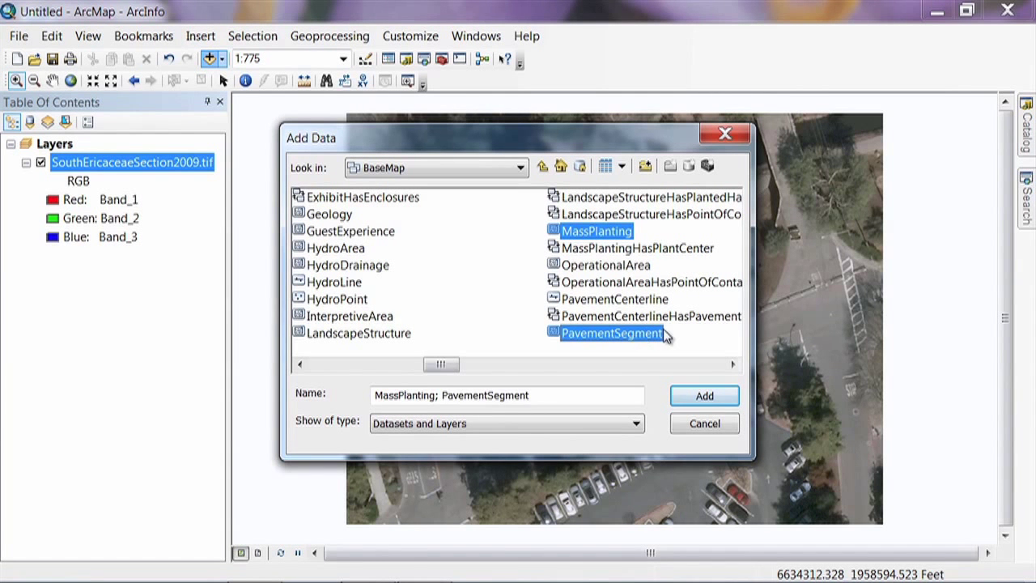
pyautogui.click(734, 364)
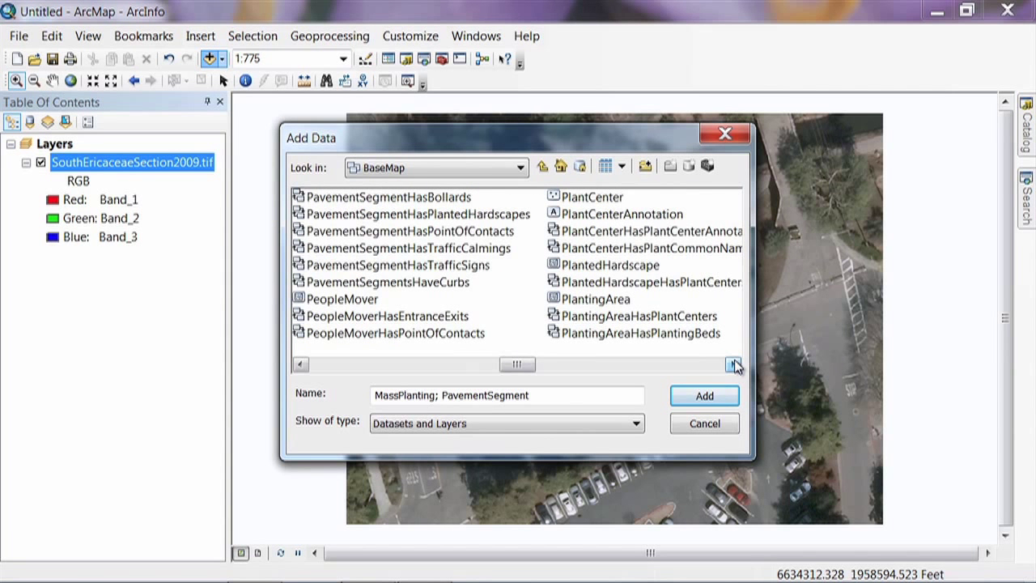
pyautogui.keyDown('ctrl'); pyautogui.click(594, 199); pyautogui.keyUp('ctrl')
pyautogui.keyDown('ctrl'); pyautogui.click(593, 215); pyautogui.keyUp('ctrl')
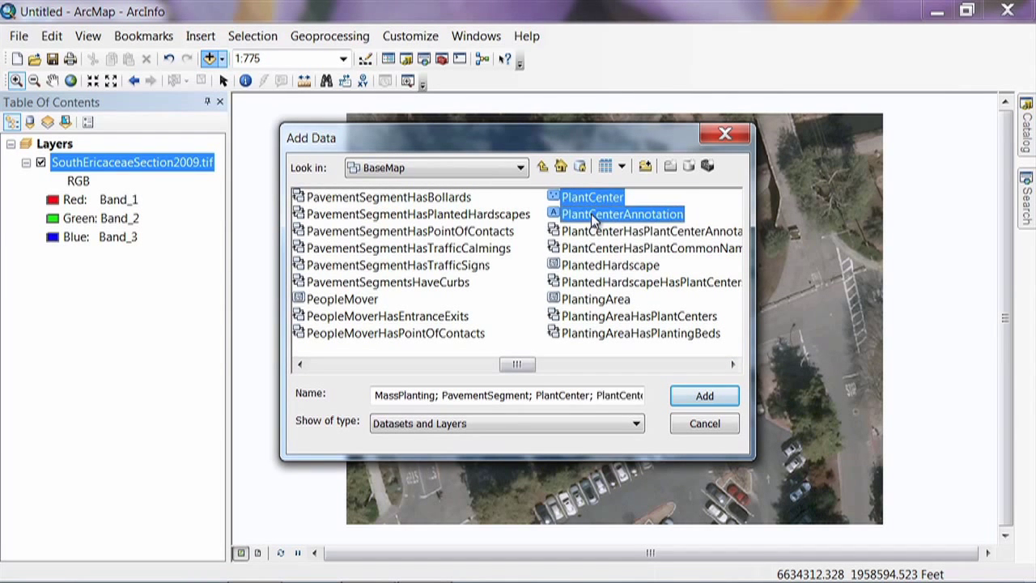
pyautogui.click(732, 365)
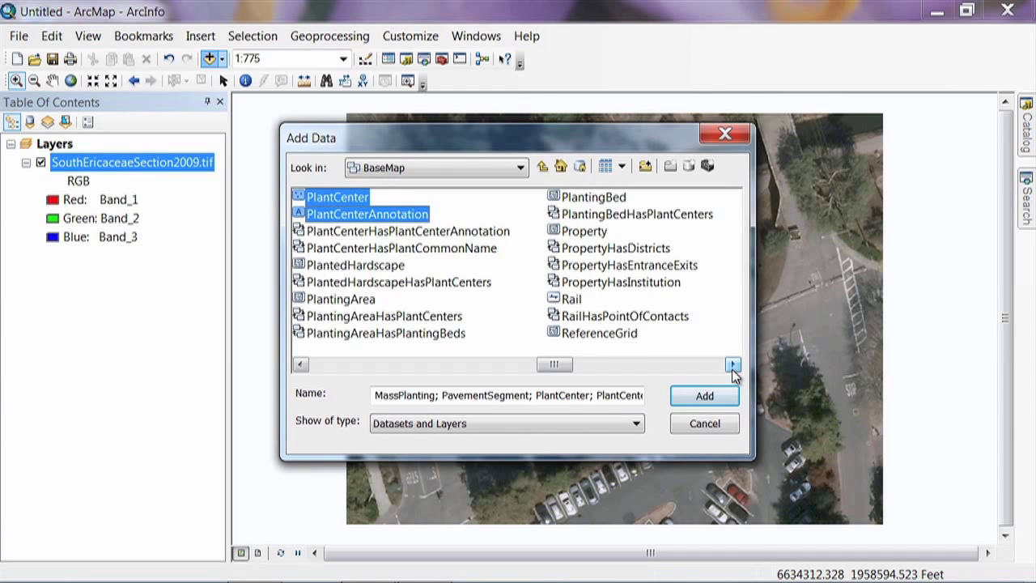
pyautogui.keyDown('ctrl'); pyautogui.click(366, 301); pyautogui.keyUp('ctrl')
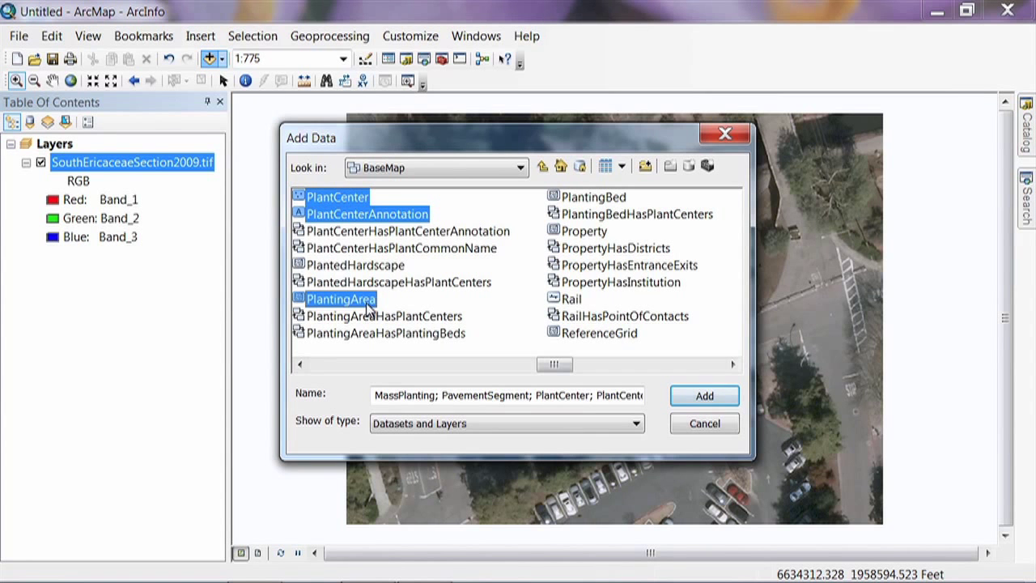
pyautogui.click(732, 365)
pyautogui.keyDown('ctrl'); pyautogui.click(566, 236); pyautogui.keyUp('ctrl')
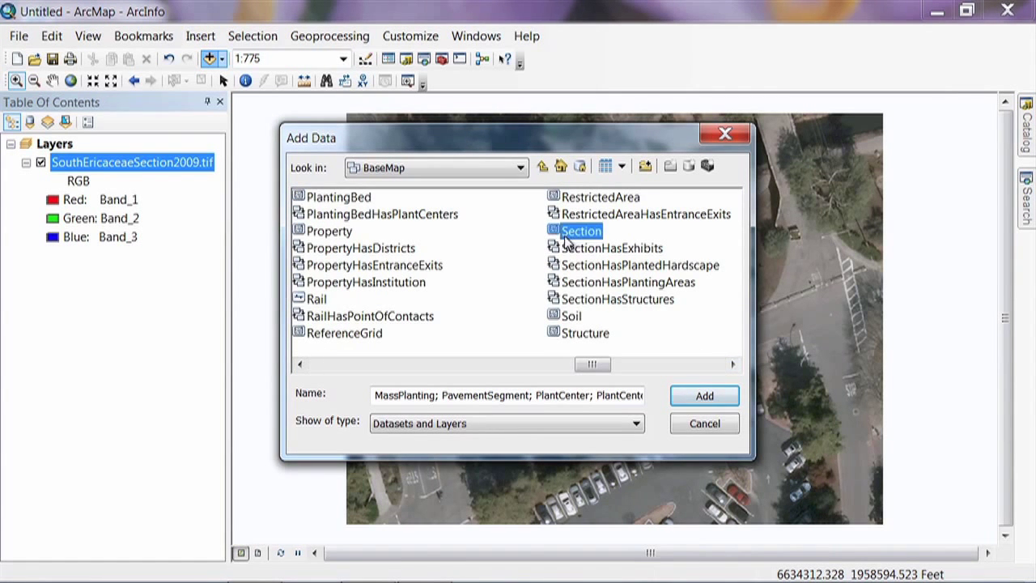
pyautogui.click(706, 395)
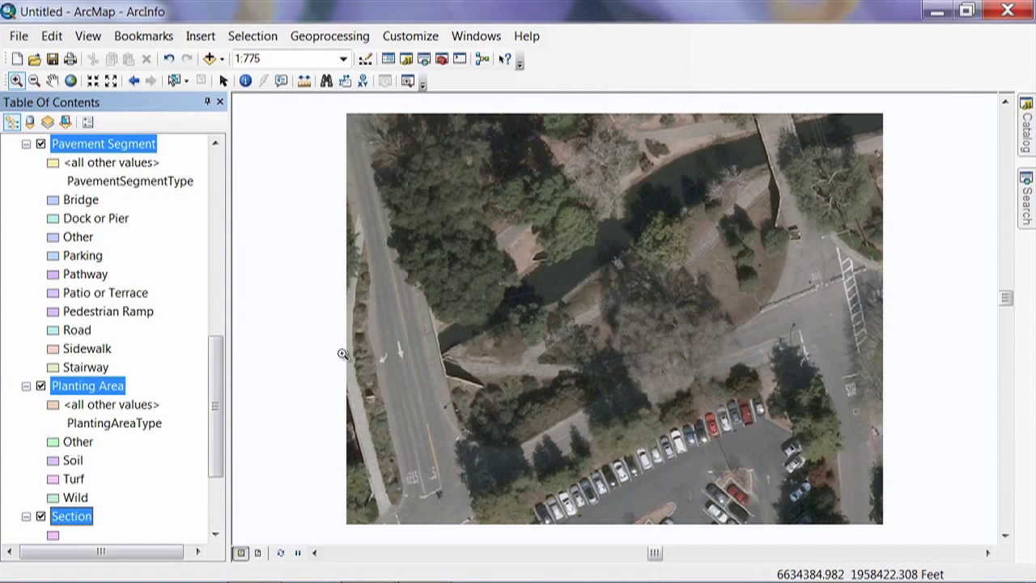
# - Turn on the Editor toolbar from the Standard toolbar
pyautogui.moveTo(217, 364)
pyautogui.mouseDown()
pyautogui.moveTo(218, 423)
pyautogui.moveTo(218, 163)
pyautogui.mouseUp()
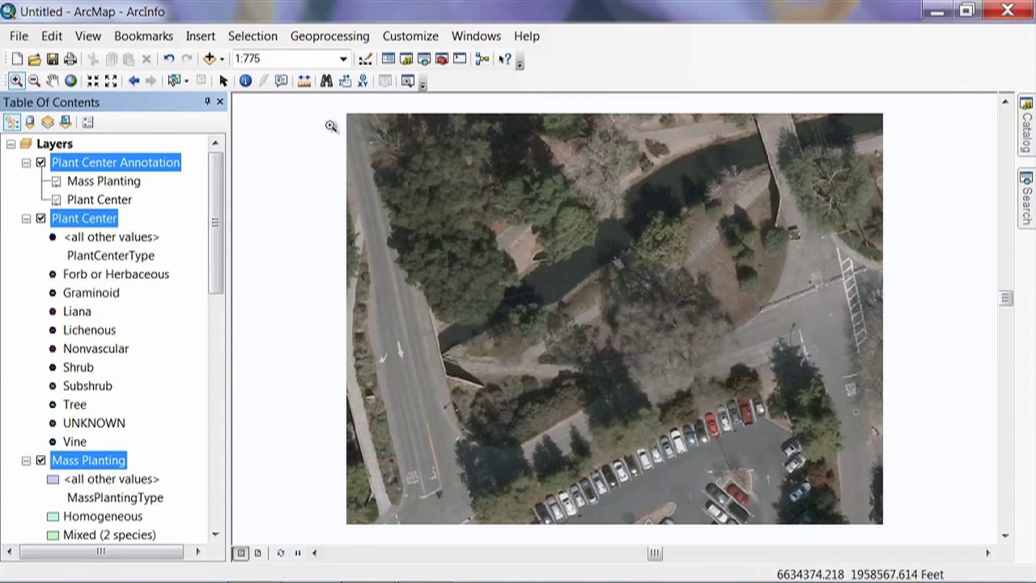
pyautogui.click(368, 60)
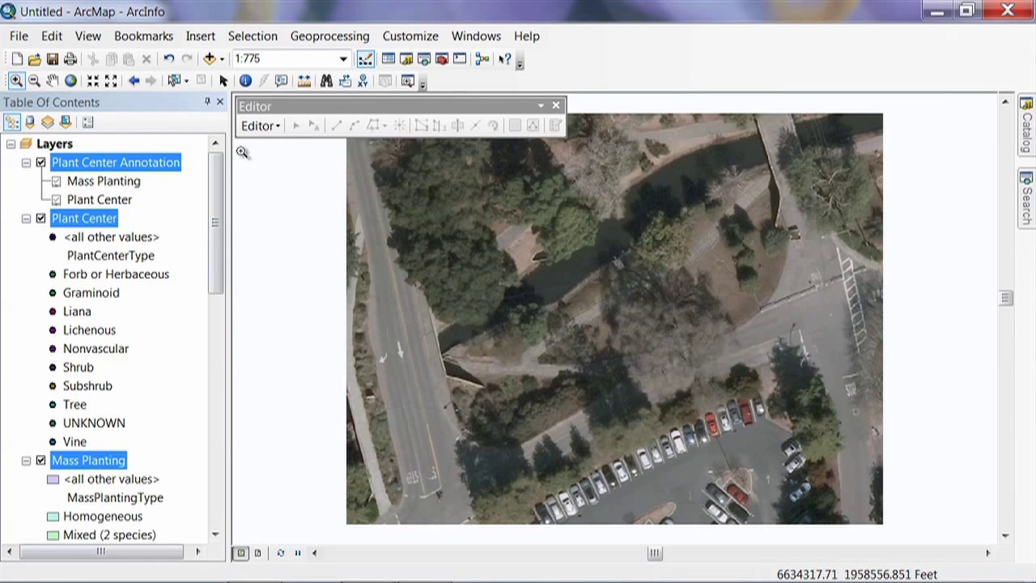
# - Start an edit session from the Editor toolbar's Editor menu
pyautogui.click(273, 127)
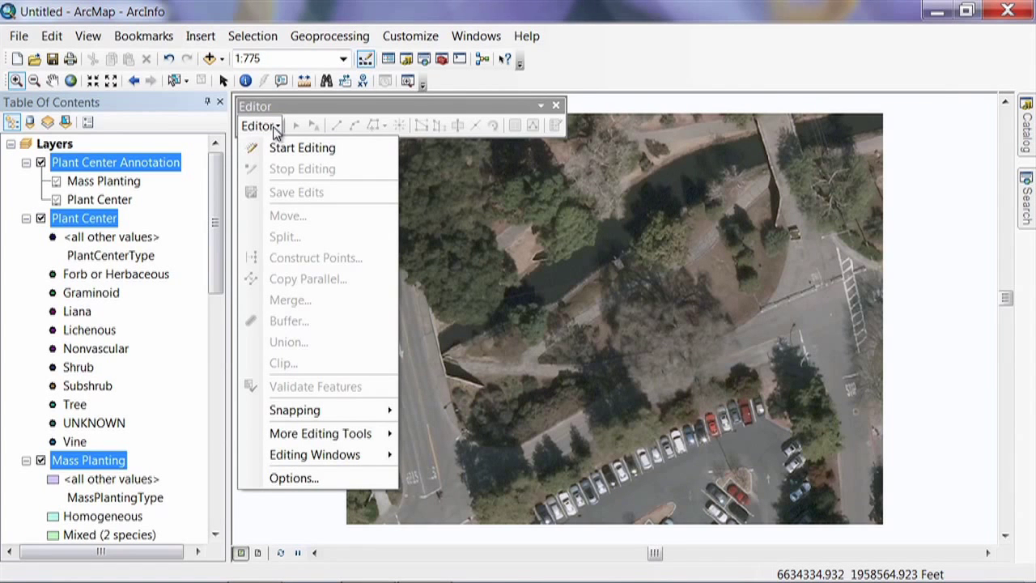
pyautogui.click(276, 149)
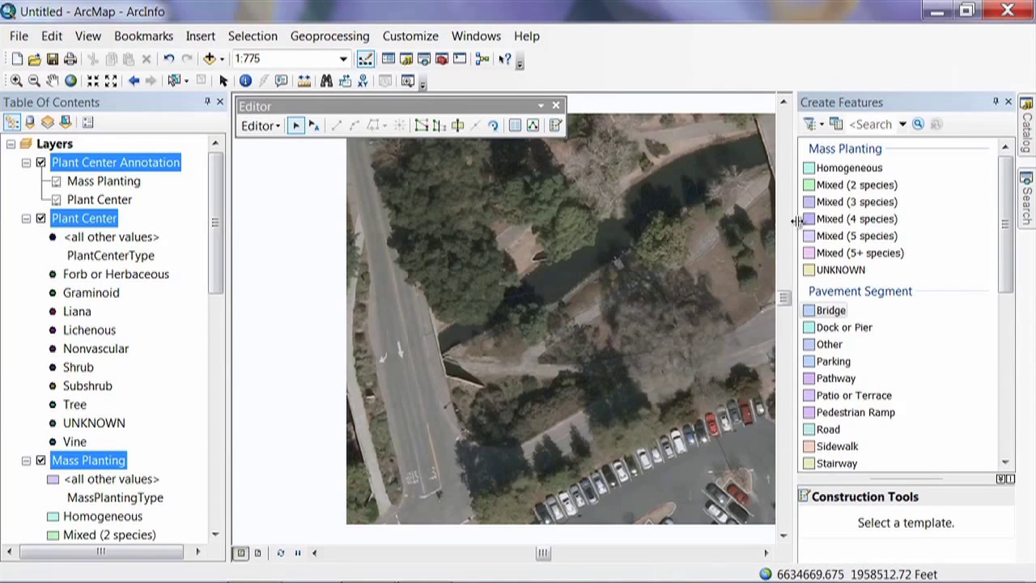
# - Pan and zoom the aerial to the strip above the parking lot, then select the Section template
pyautogui.moveTo(1006, 234); pyautogui.dragTo(1011, 435)
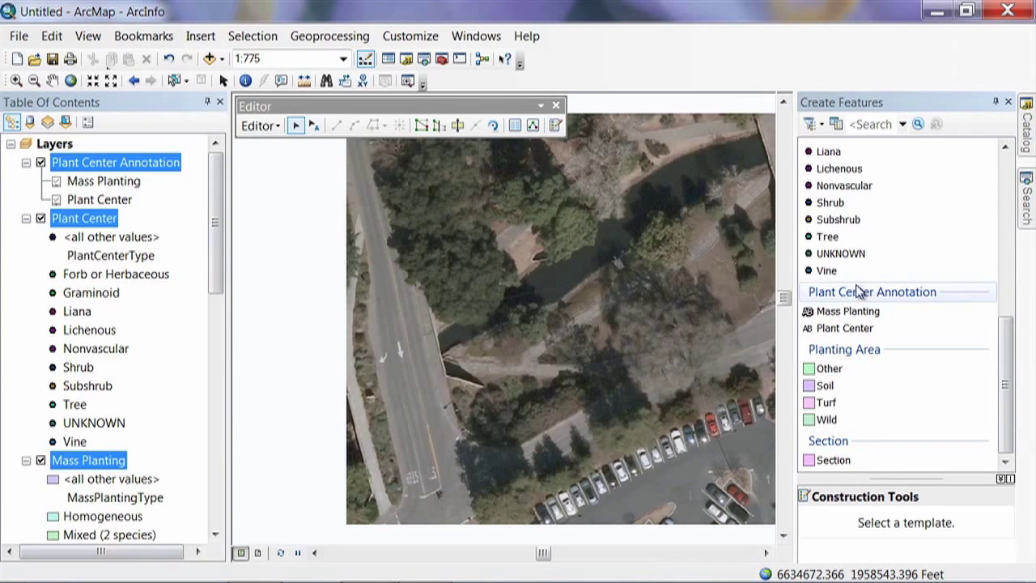
pyautogui.click(54, 86)
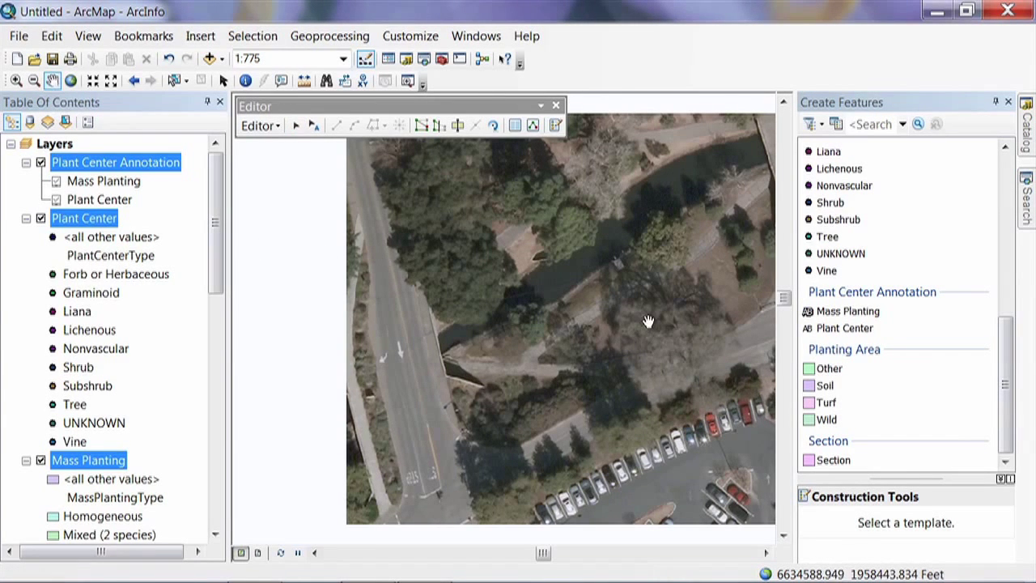
pyautogui.moveTo(647, 315); pyautogui.dragTo(549, 358)
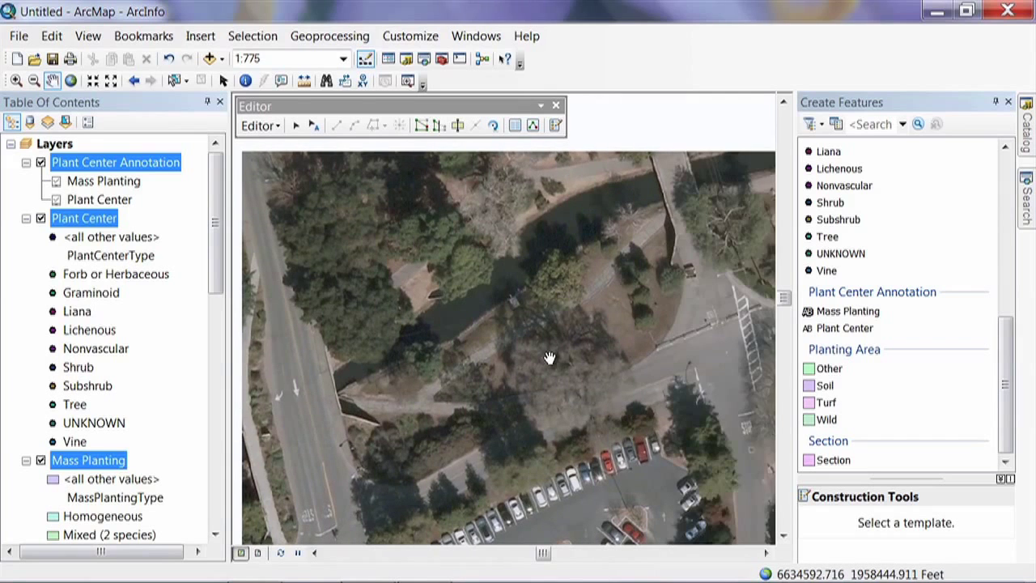
pyautogui.click(16, 80)
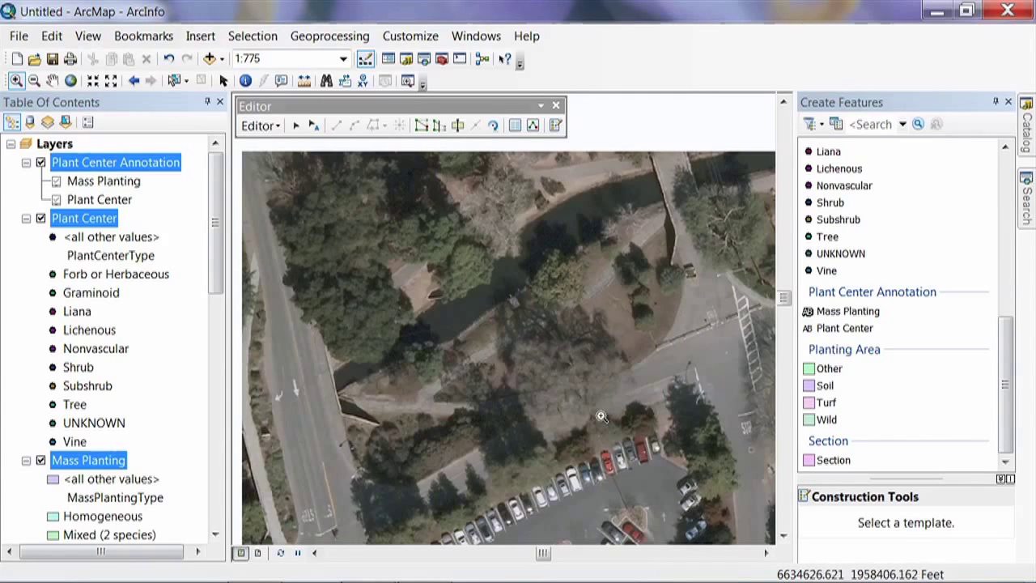
pyautogui.moveTo(699, 180); pyautogui.dragTo(321, 516)
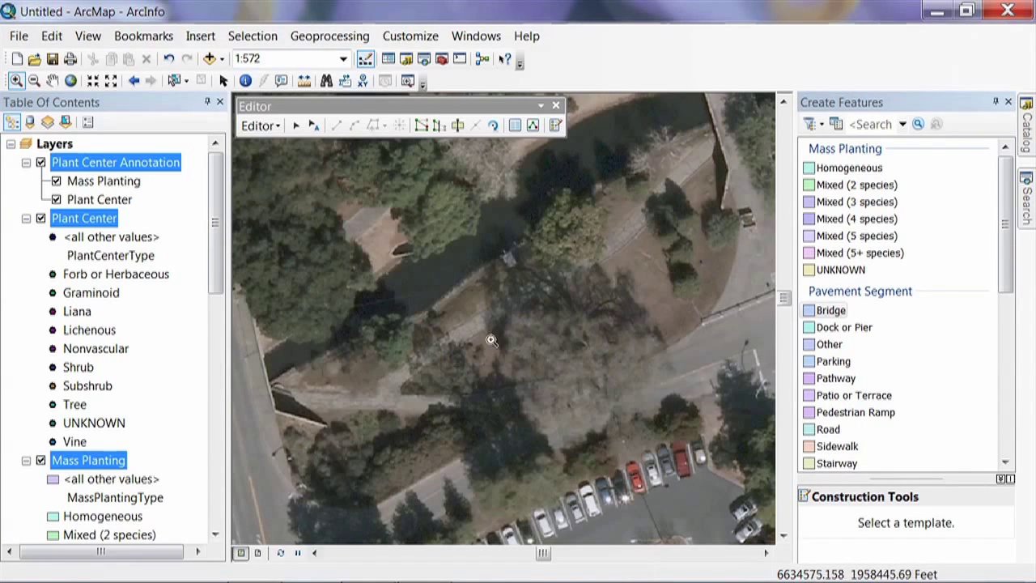
pyautogui.moveTo(1007, 235); pyautogui.dragTo(1008, 441)
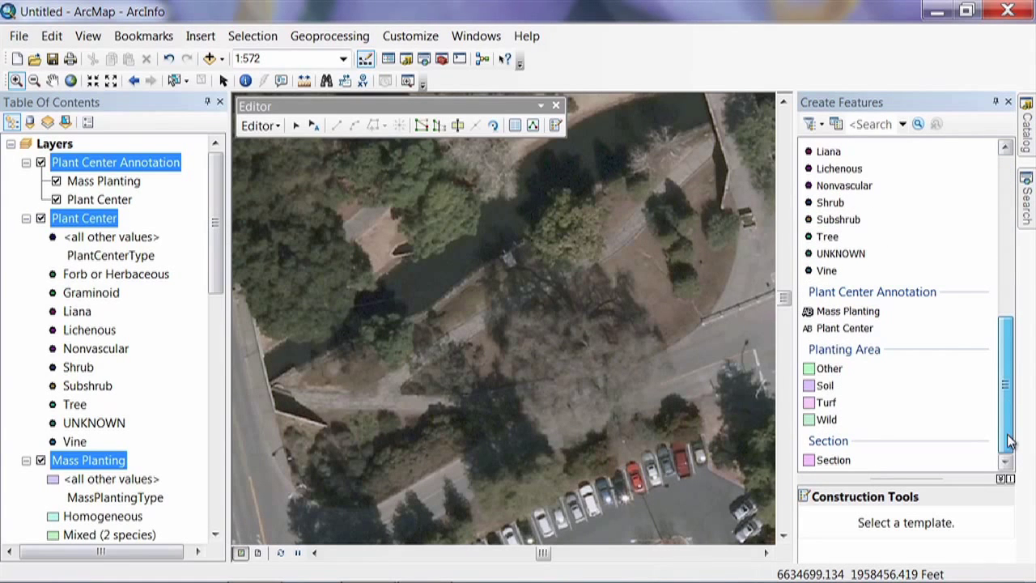
pyautogui.click(832, 460)
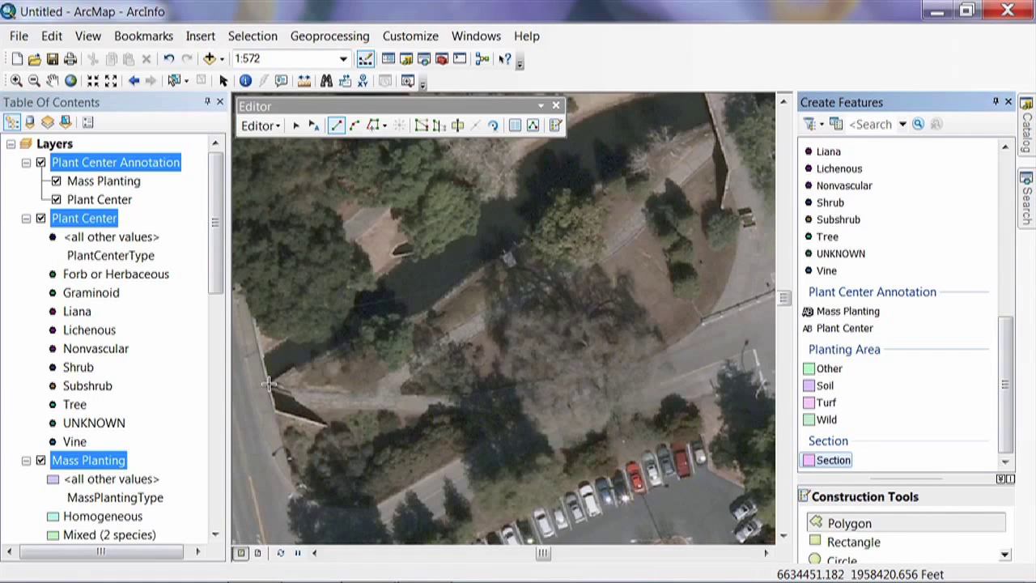
# - Trace the Section outline down the road edge and along the parking lot edge
pyautogui.click(269, 384)
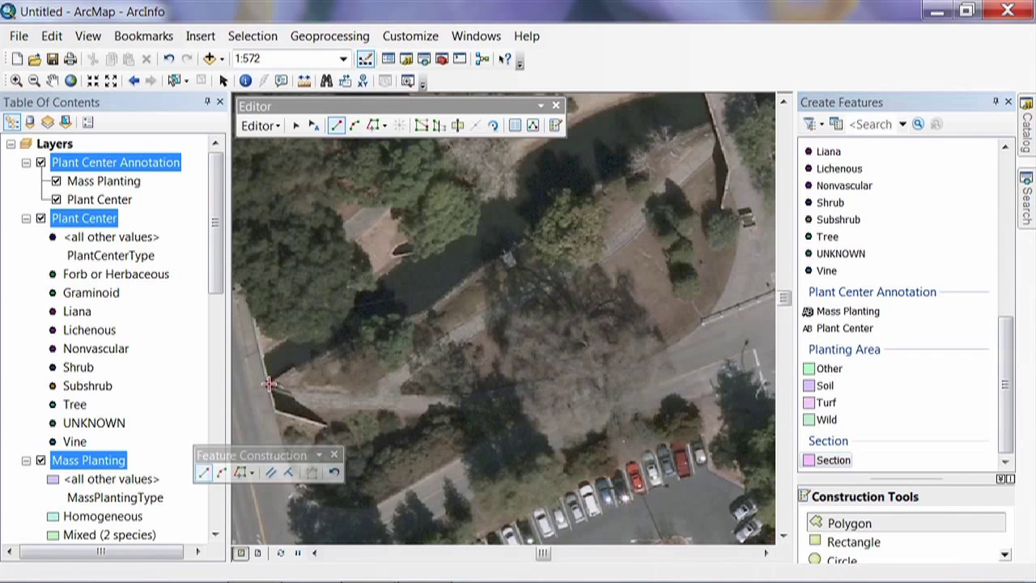
pyautogui.click(275, 411)
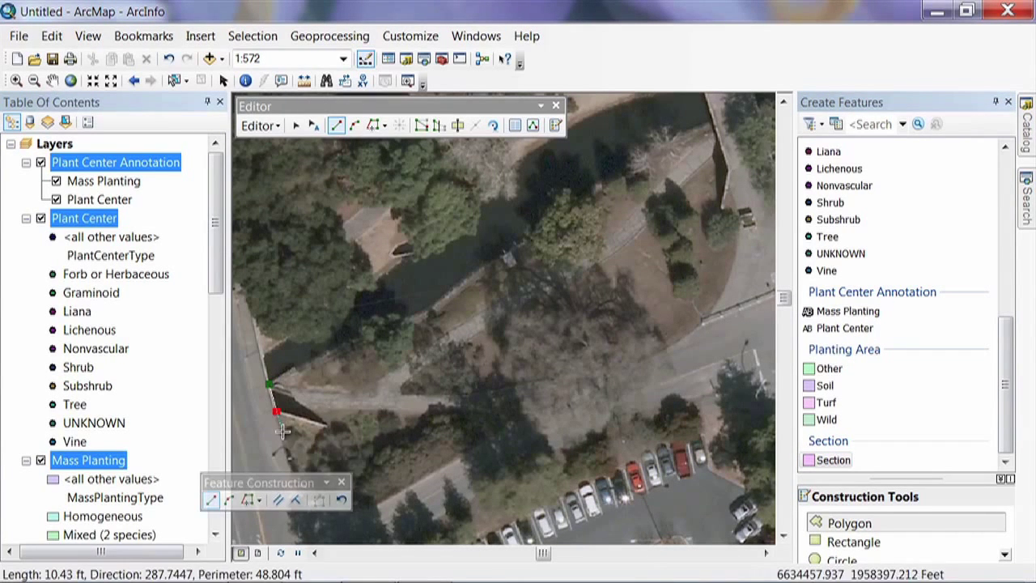
pyautogui.click(286, 444)
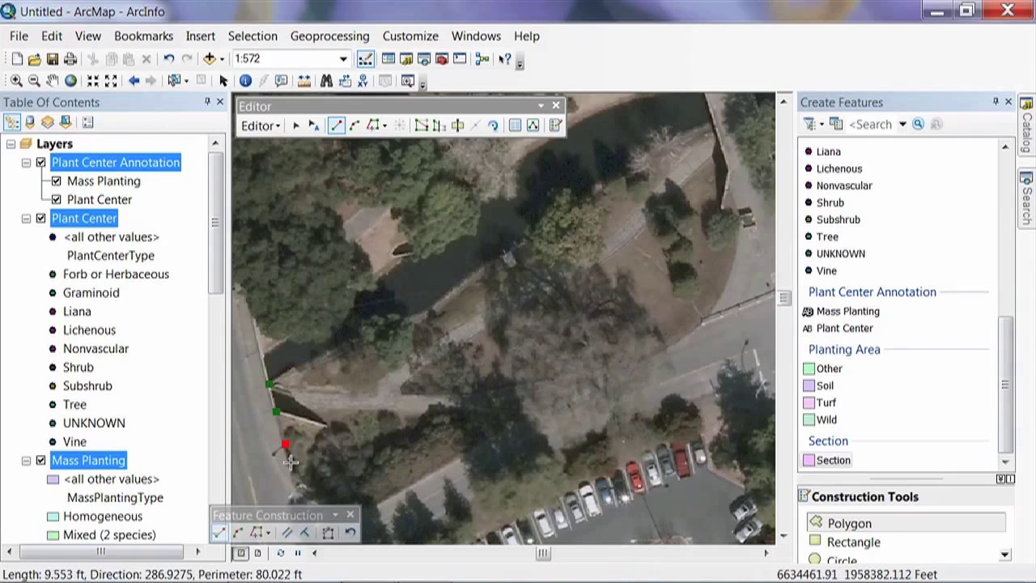
pyautogui.click(291, 461)
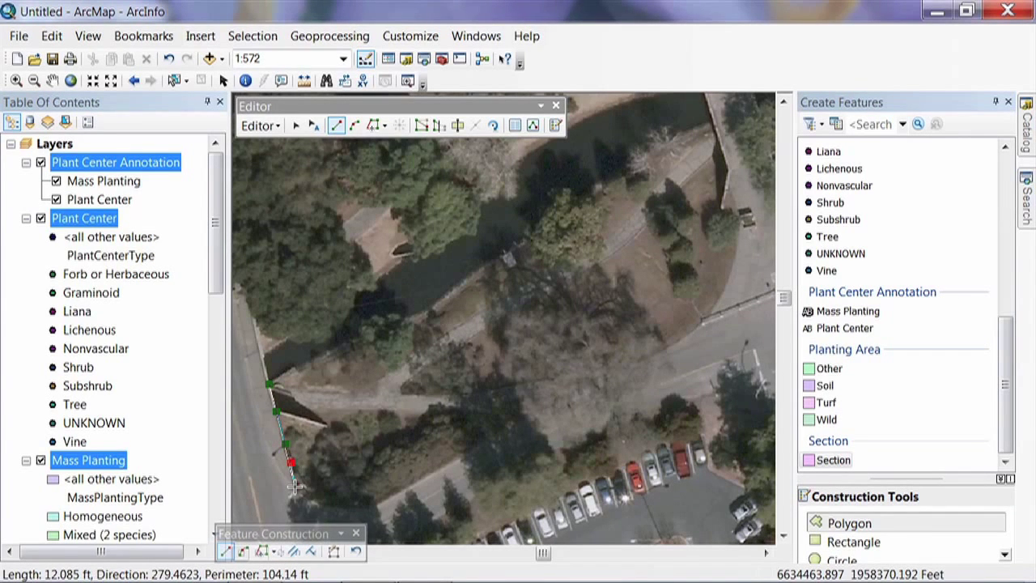
pyautogui.click(295, 487)
pyautogui.click(313, 500)
pyautogui.click(336, 507)
pyautogui.click(359, 512)
pyautogui.click(381, 502)
pyautogui.click(414, 483)
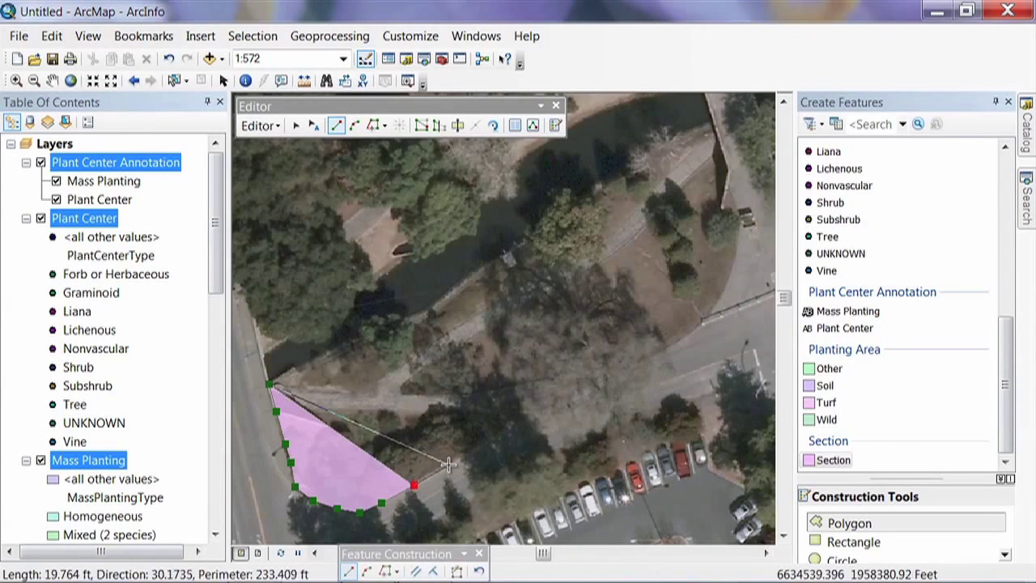
pyautogui.click(449, 462)
pyautogui.click(489, 437)
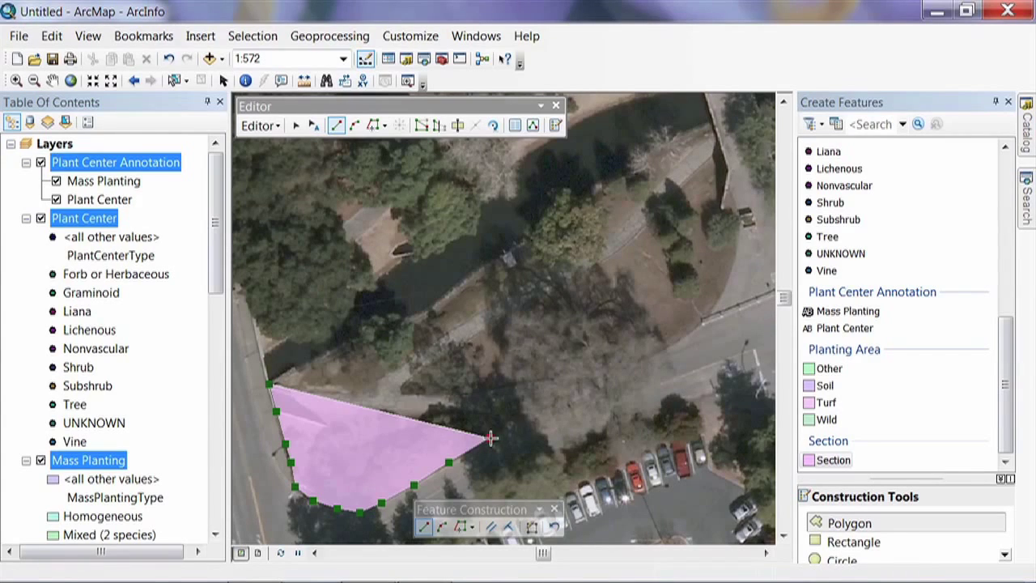
pyautogui.click(533, 414)
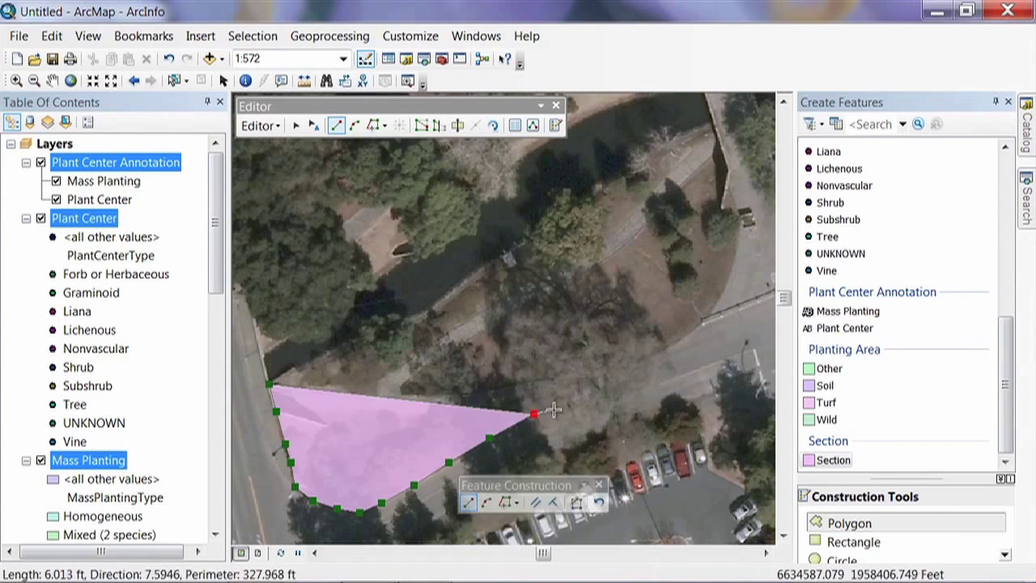
# - Continue the outline to the lower right and up the right edge to the top corner
pyautogui.click(645, 359)
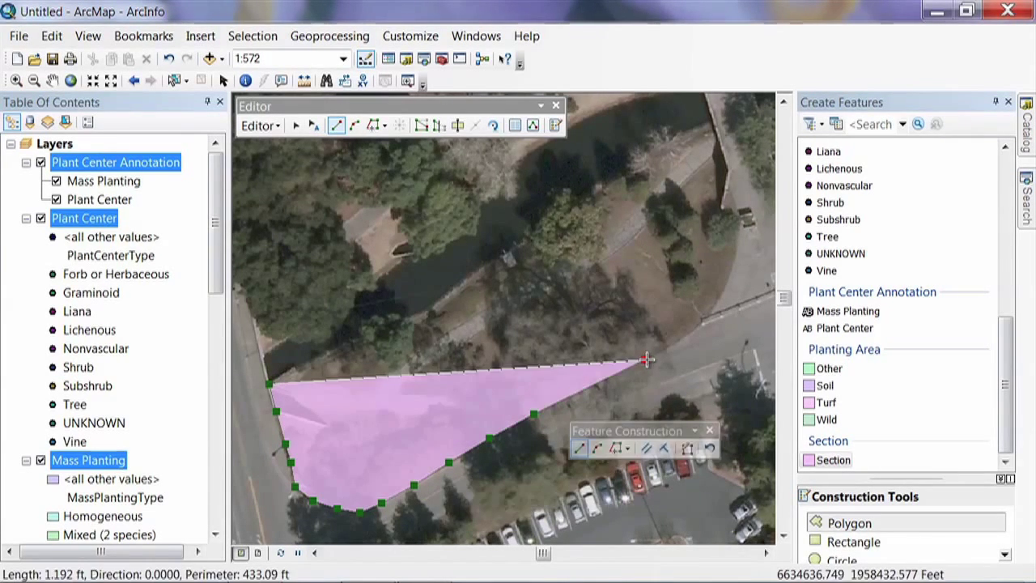
pyautogui.click(693, 331)
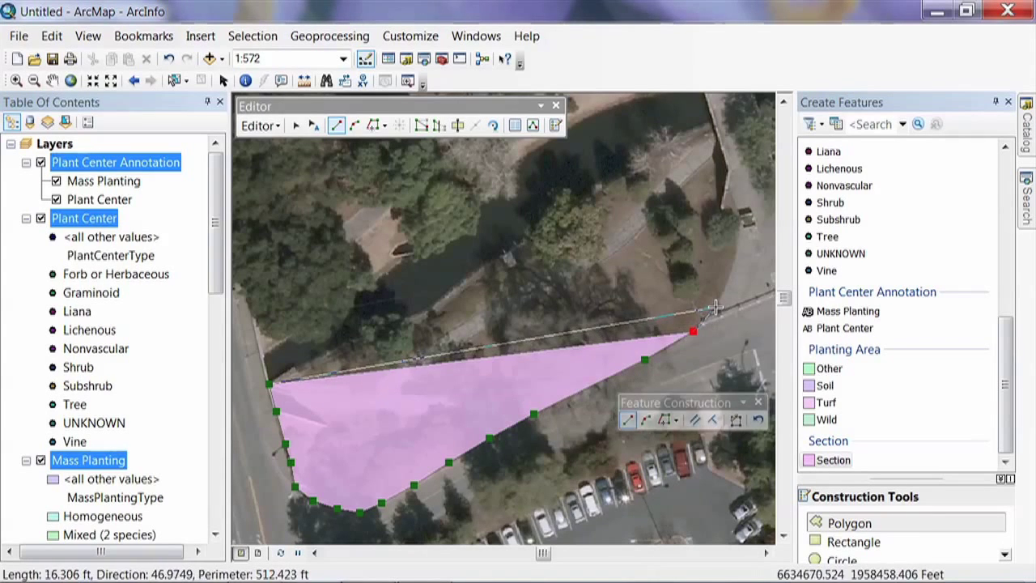
pyautogui.click(715, 308)
pyautogui.click(733, 264)
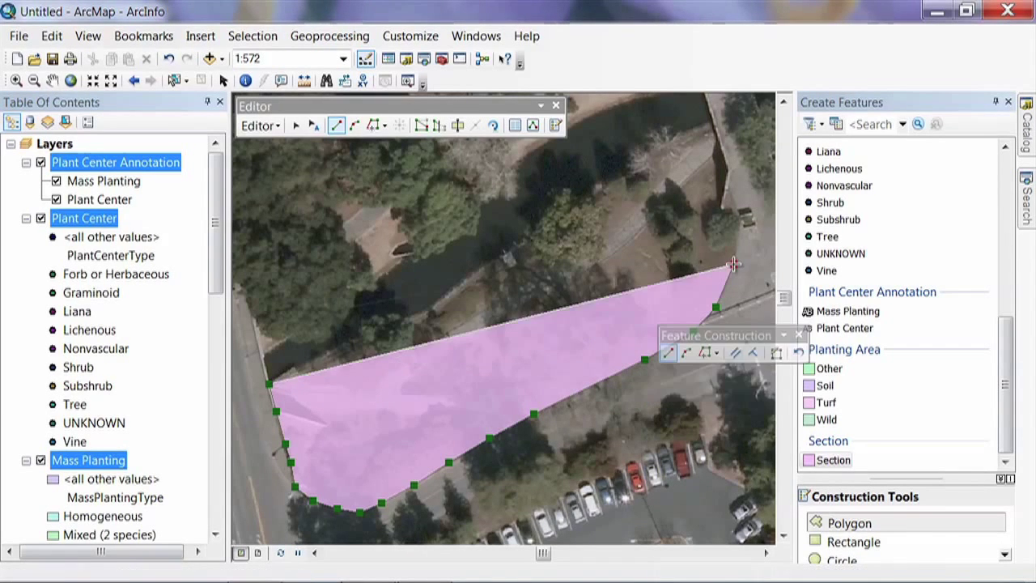
pyautogui.click(742, 225)
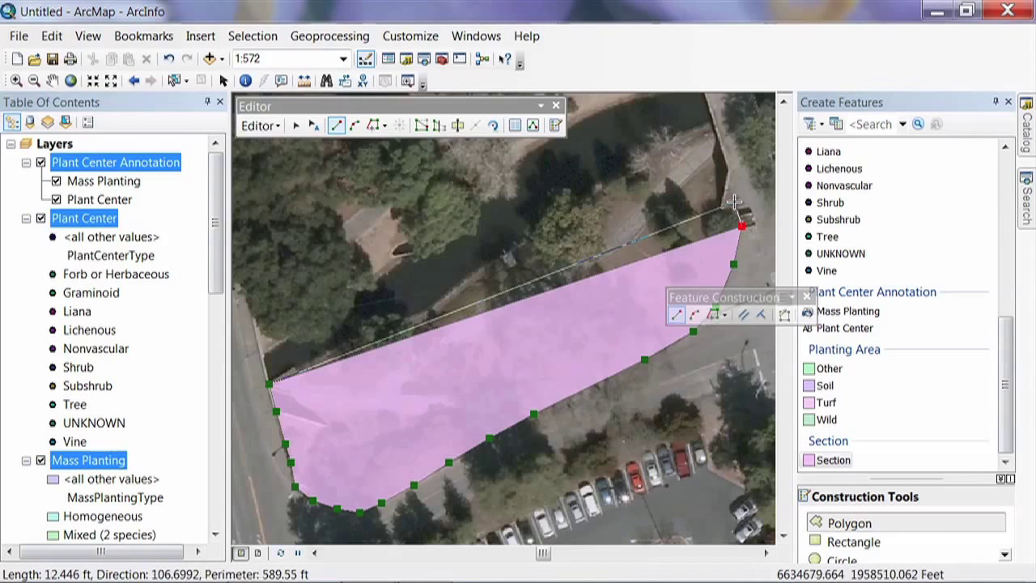
pyautogui.click(733, 200)
pyautogui.click(726, 159)
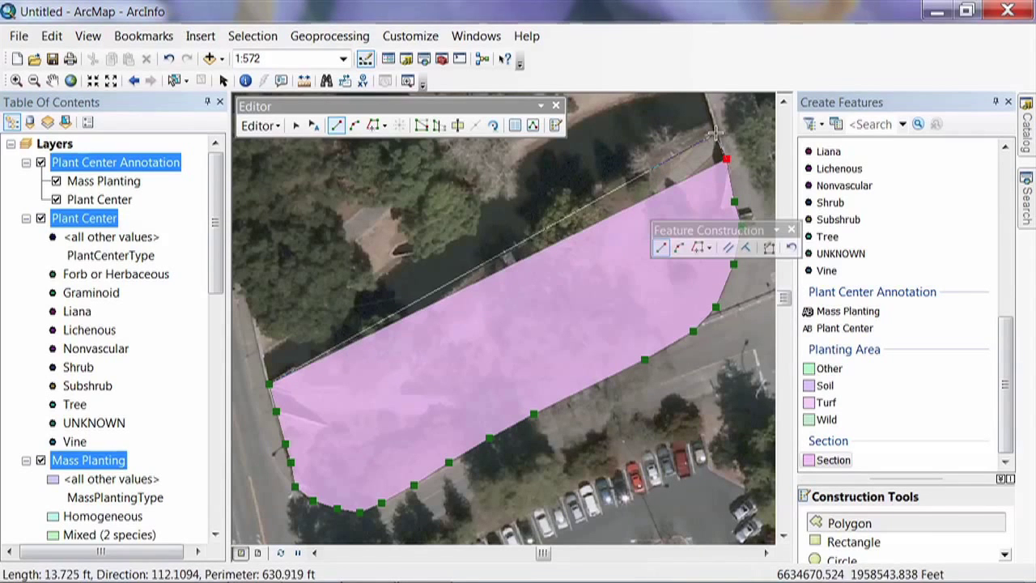
pyautogui.click(715, 123)
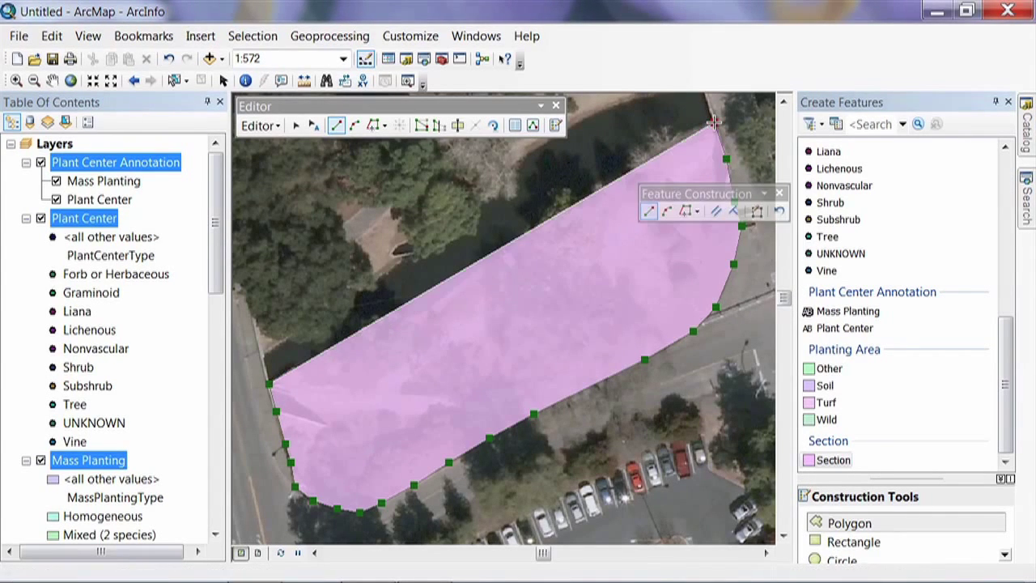
# - Trace back along the creek edge toward the road and finish the Section polygon
pyautogui.click(695, 131)
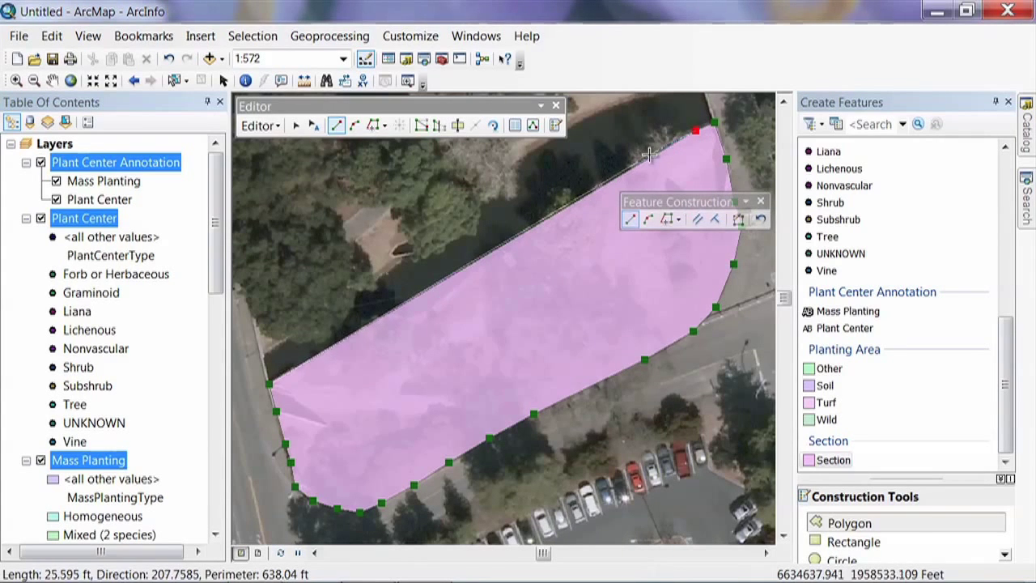
pyautogui.click(649, 155)
pyautogui.click(602, 185)
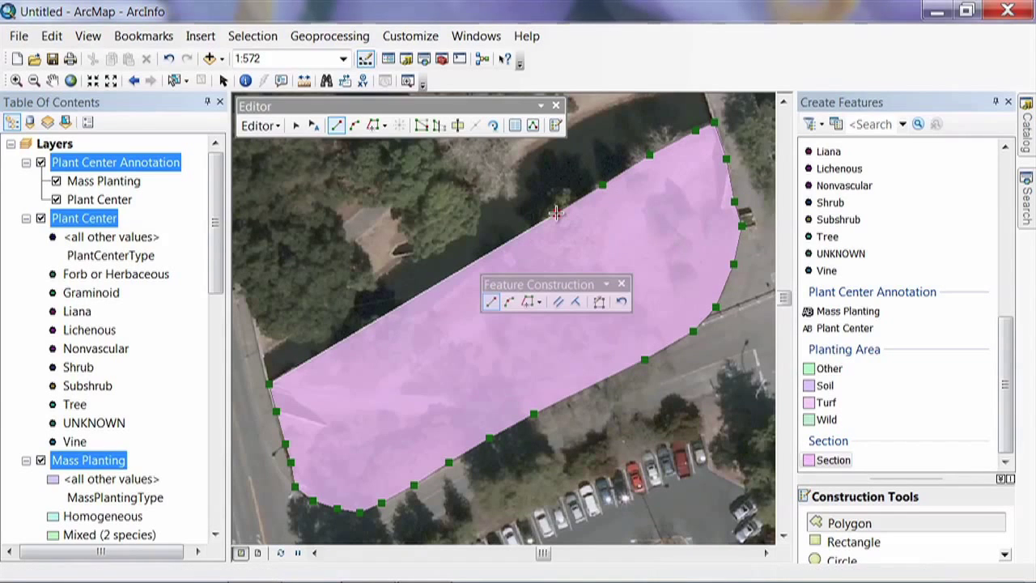
pyautogui.click(508, 247)
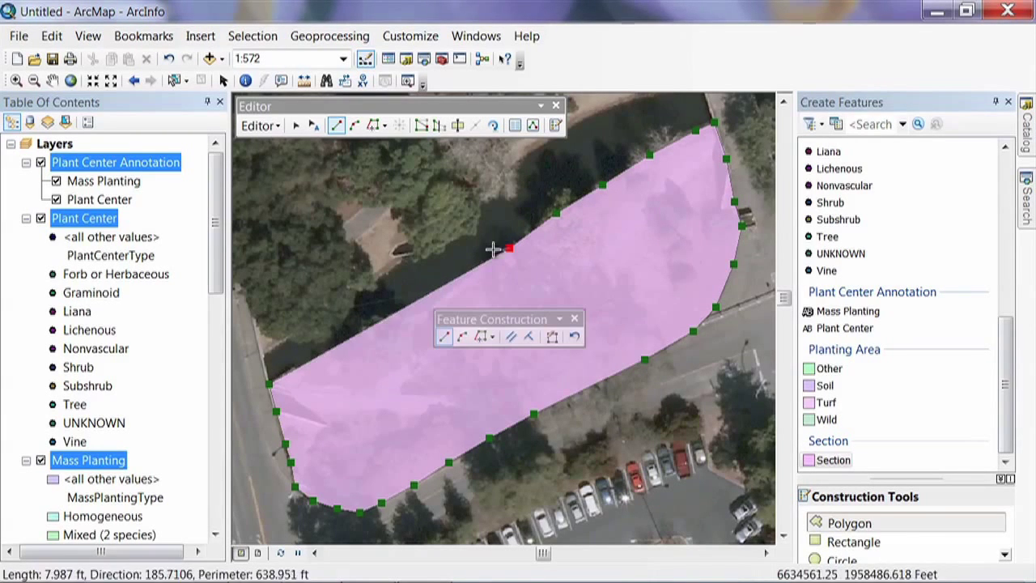
pyautogui.click(463, 277)
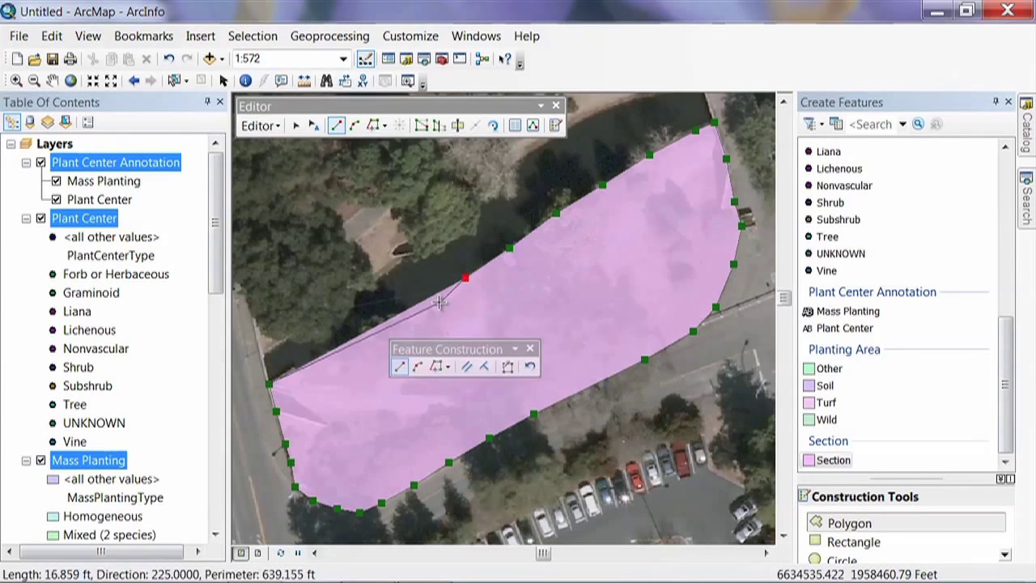
pyautogui.click(438, 302)
pyautogui.click(406, 317)
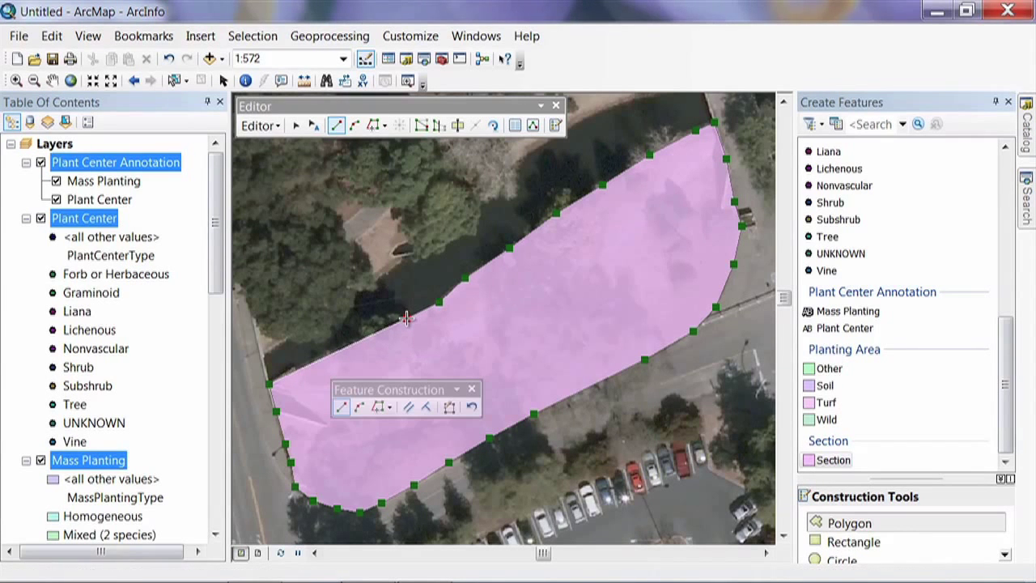
pyautogui.click(371, 327)
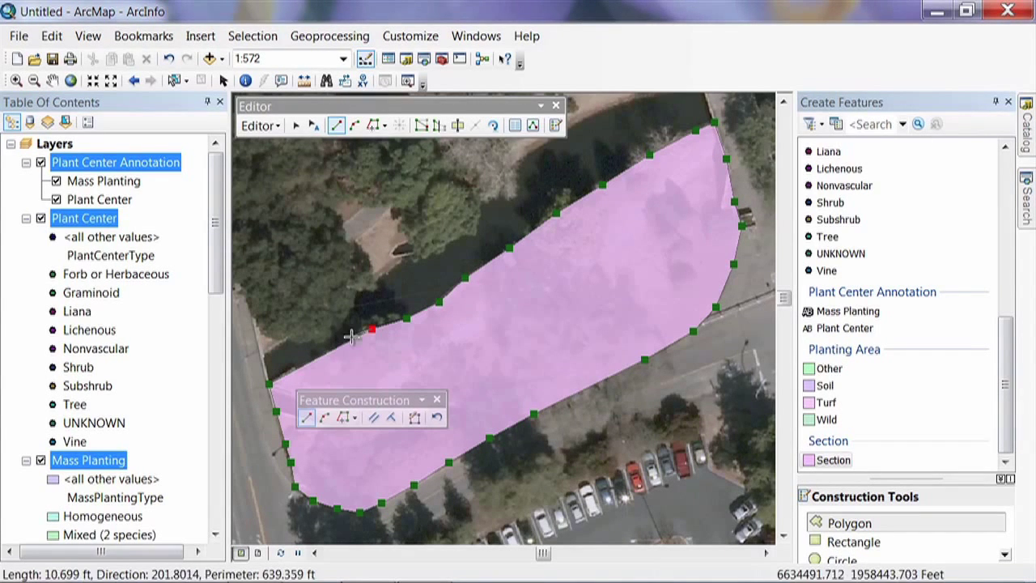
pyautogui.click(321, 350)
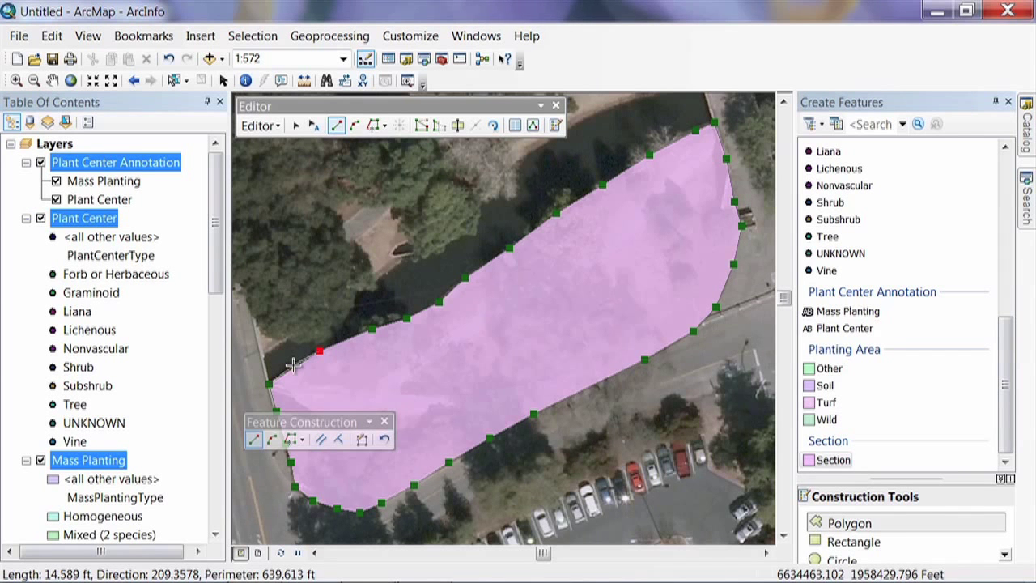
pyautogui.doubleClick(292, 366)
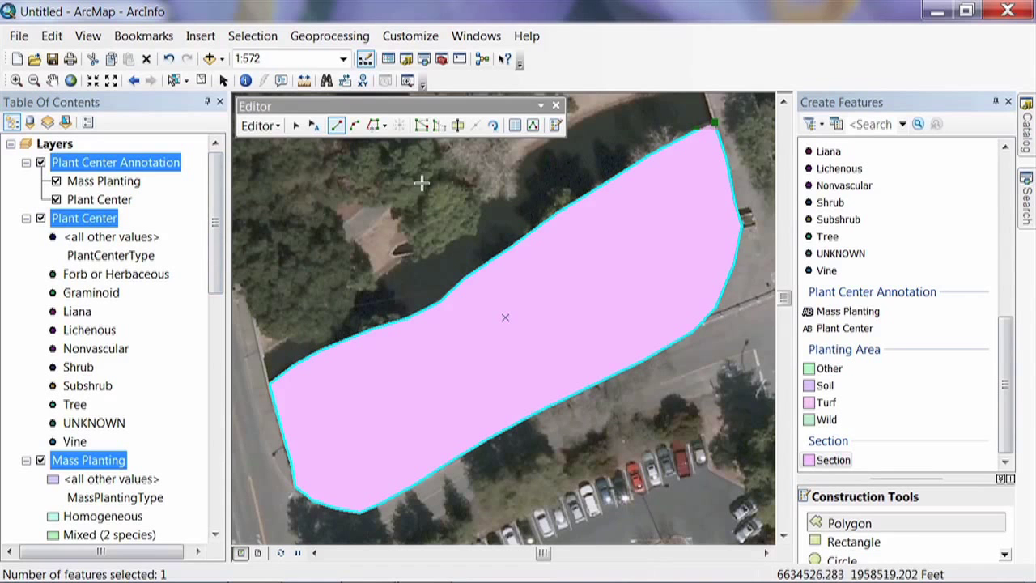
# - In Attributes, enter Section ID 1 and Section Name 'South Ericaceae', then deselect the polygon
pyautogui.click(514, 126)
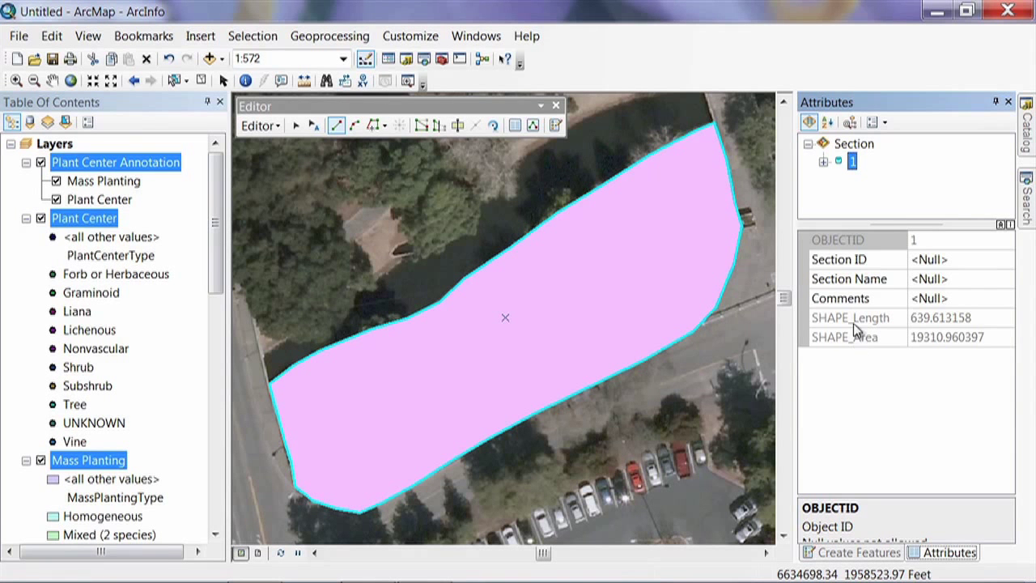
pyautogui.click(941, 260)
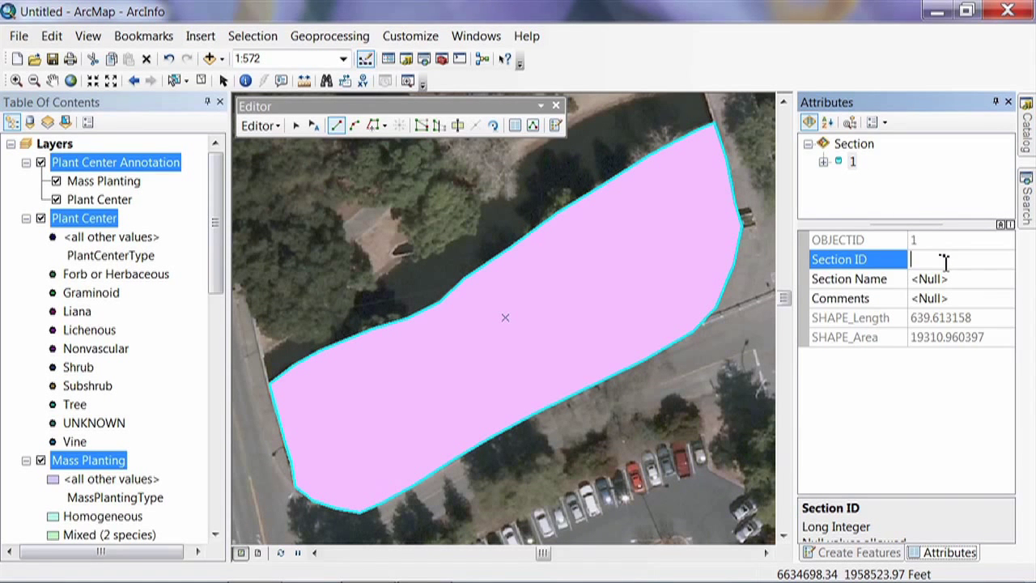
pyautogui.write('1')
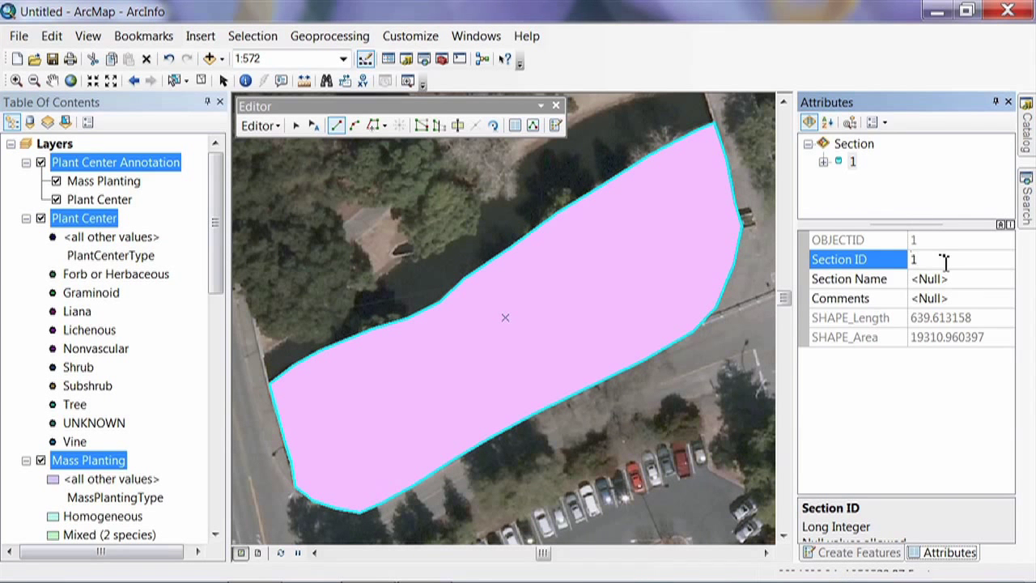
pyautogui.click(941, 278)
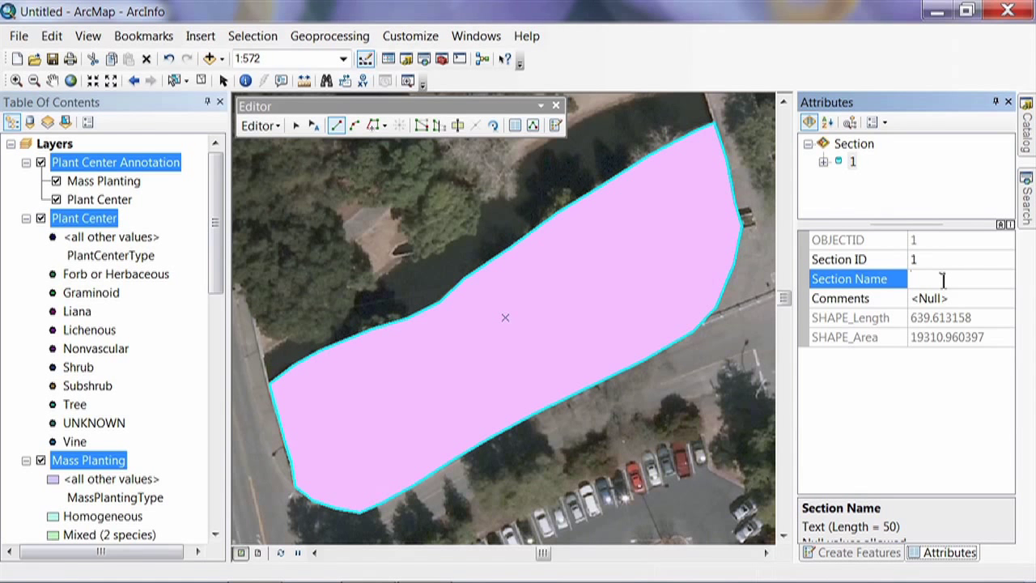
pyautogui.write('South Ericaceae')
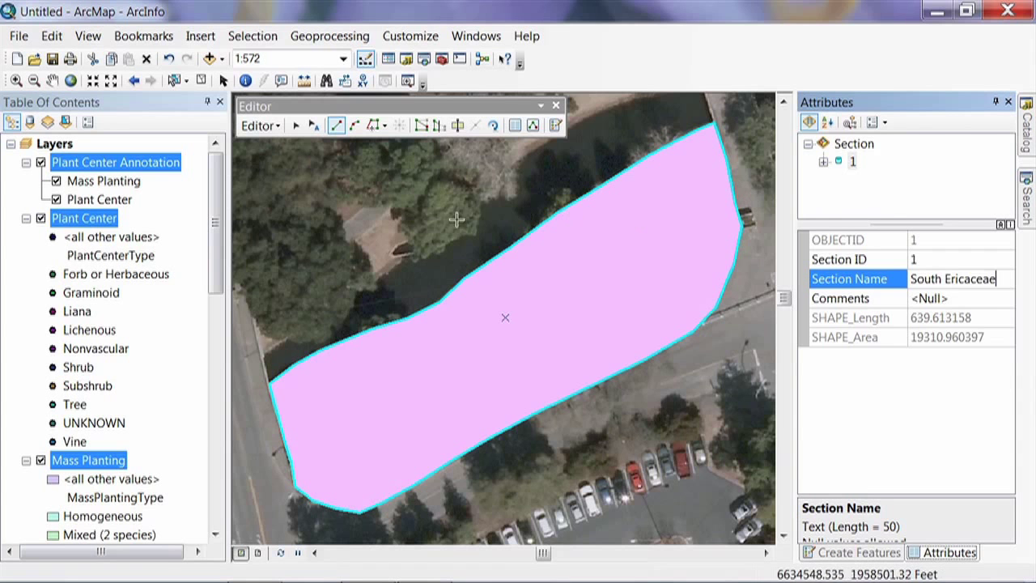
pyautogui.click(296, 132)
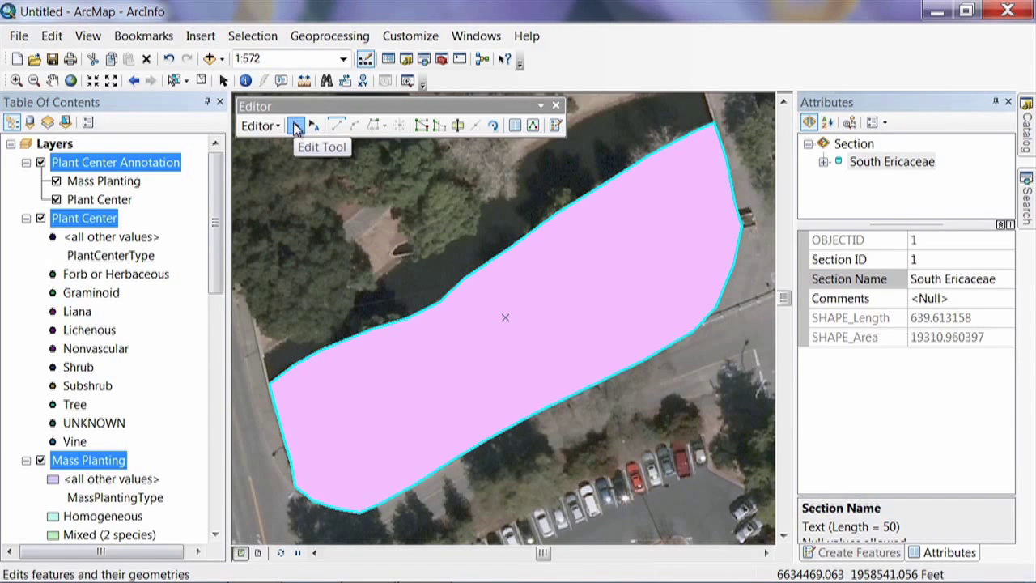
pyautogui.click(354, 266)
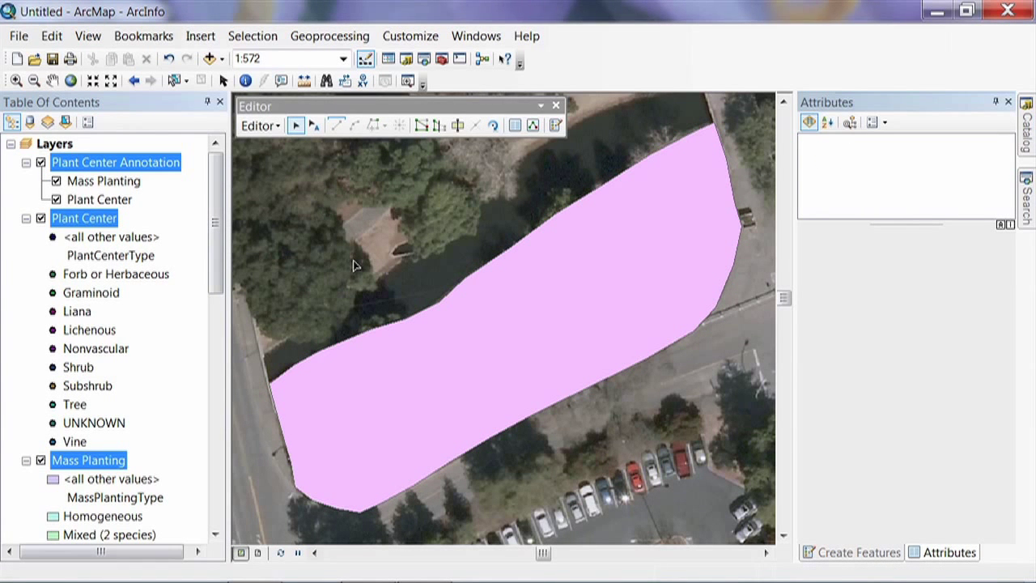
# - Symbolize the Section layer as Hollow with a black outline of width 2
pyautogui.moveTo(214, 241); pyautogui.dragTo(208, 488)
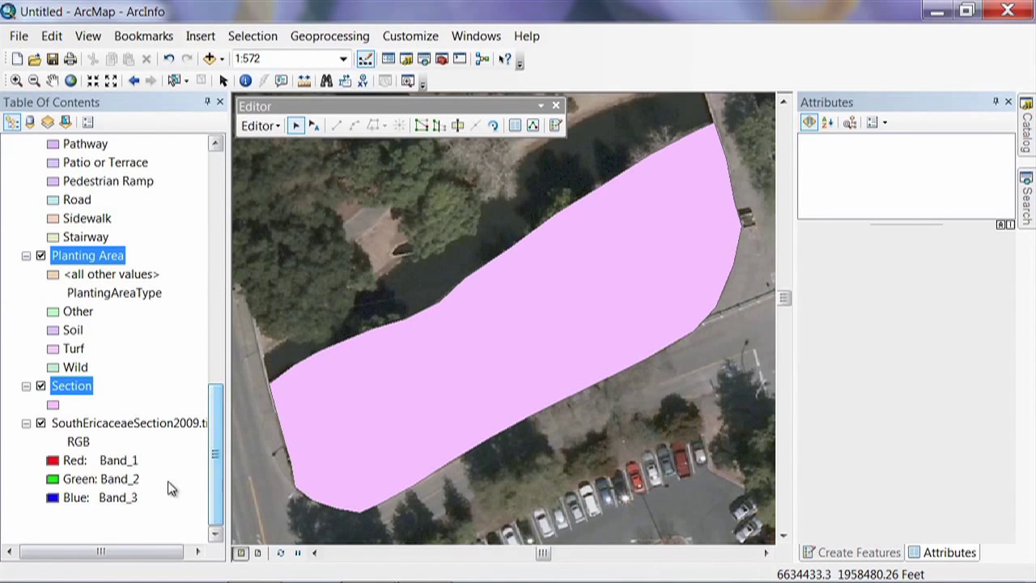
pyautogui.doubleClick(72, 400)
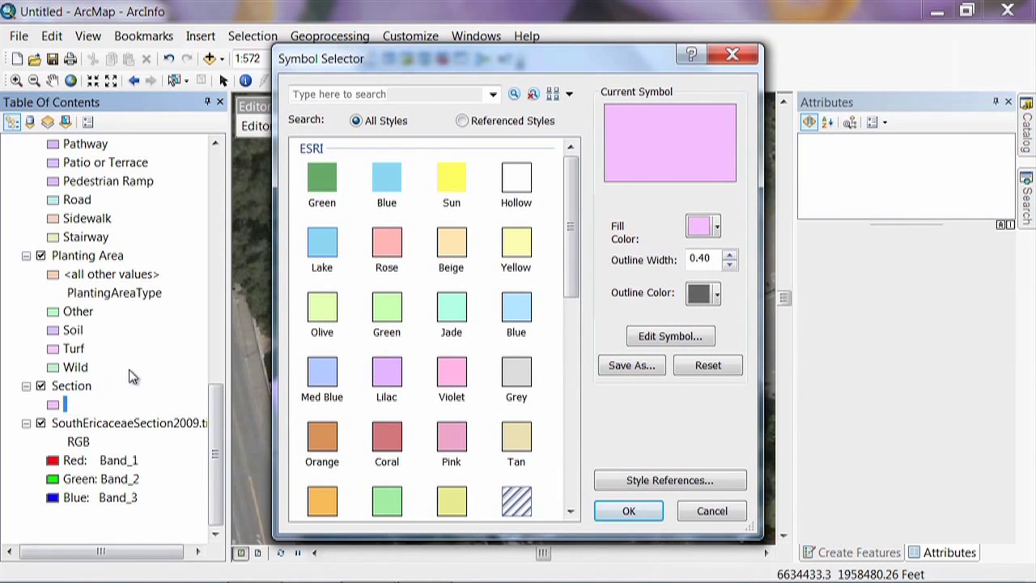
pyautogui.click(515, 176)
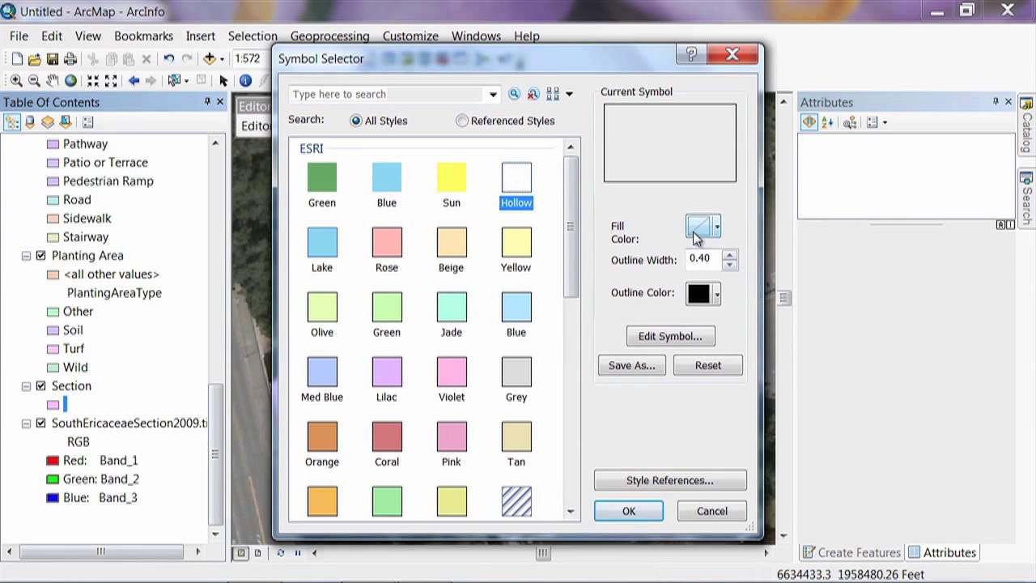
pyautogui.click(730, 254)
pyautogui.click(730, 254)
pyautogui.click(624, 511)
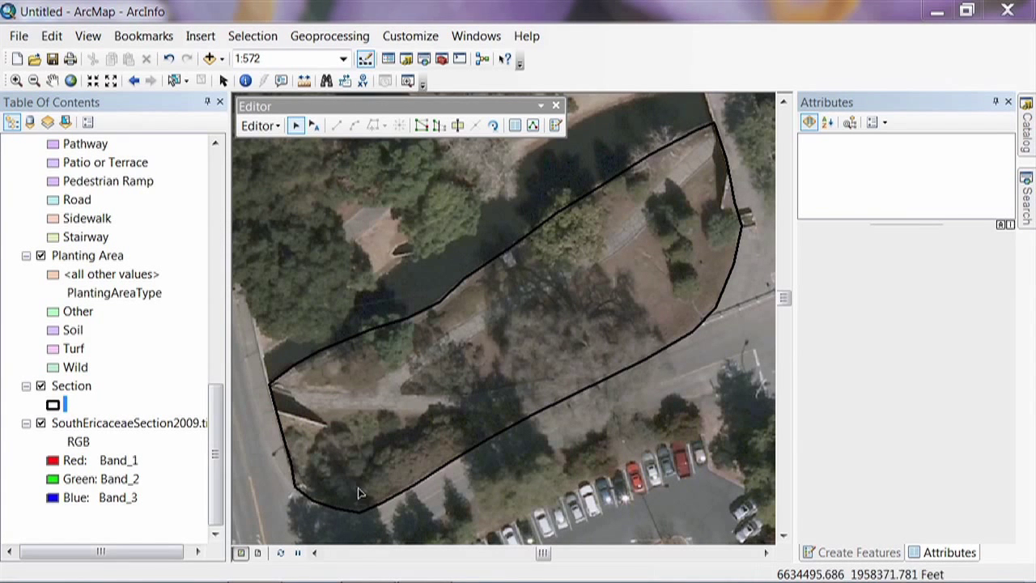
pyautogui.moveTo(222, 416); pyautogui.dragTo(214, 353)
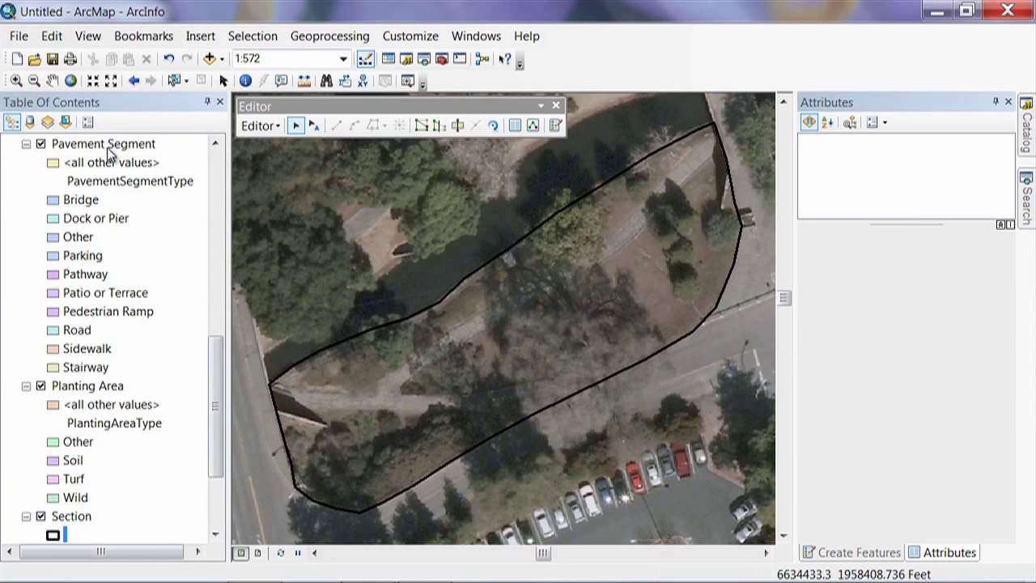
pyautogui.click(105, 388)
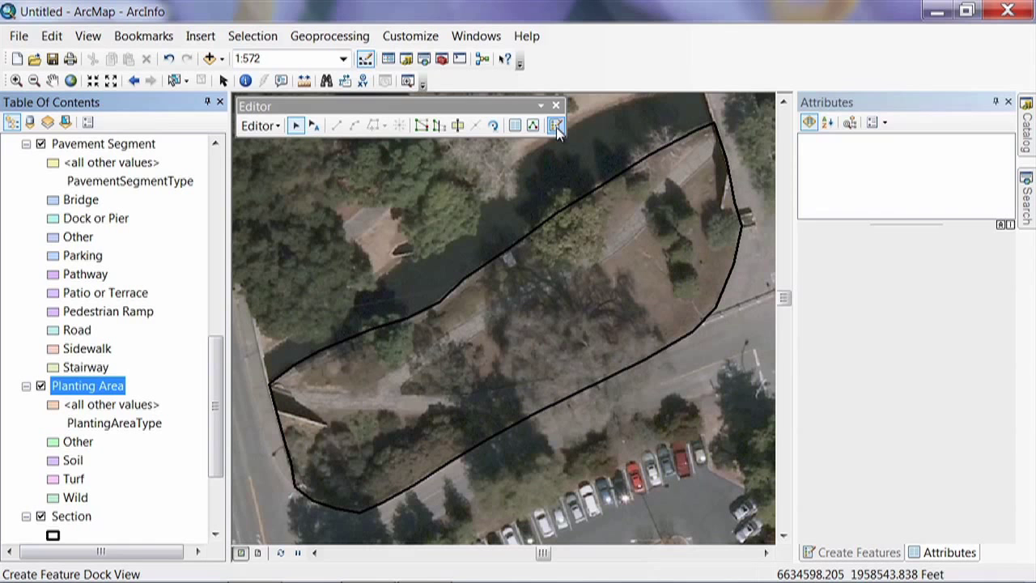
# - Choose the Soil Planting Area template and place the first vertex near the road
pyautogui.click(555, 125)
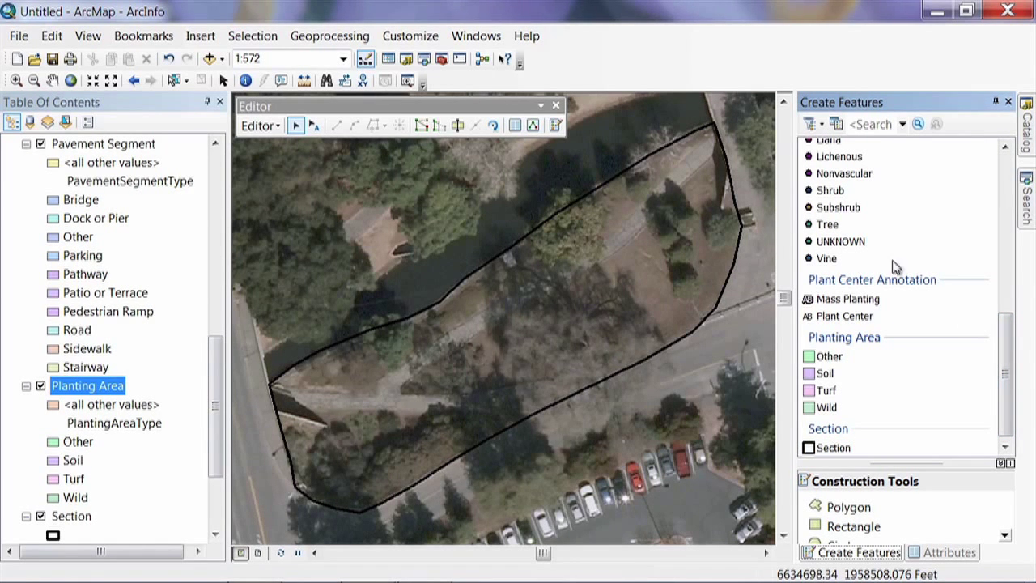
pyautogui.click(859, 354)
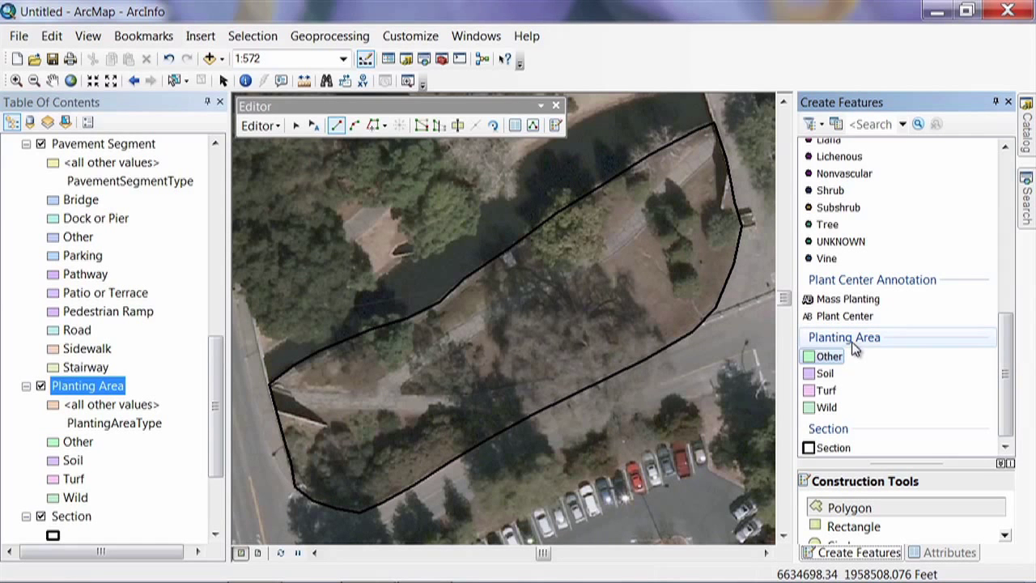
pyautogui.click(811, 374)
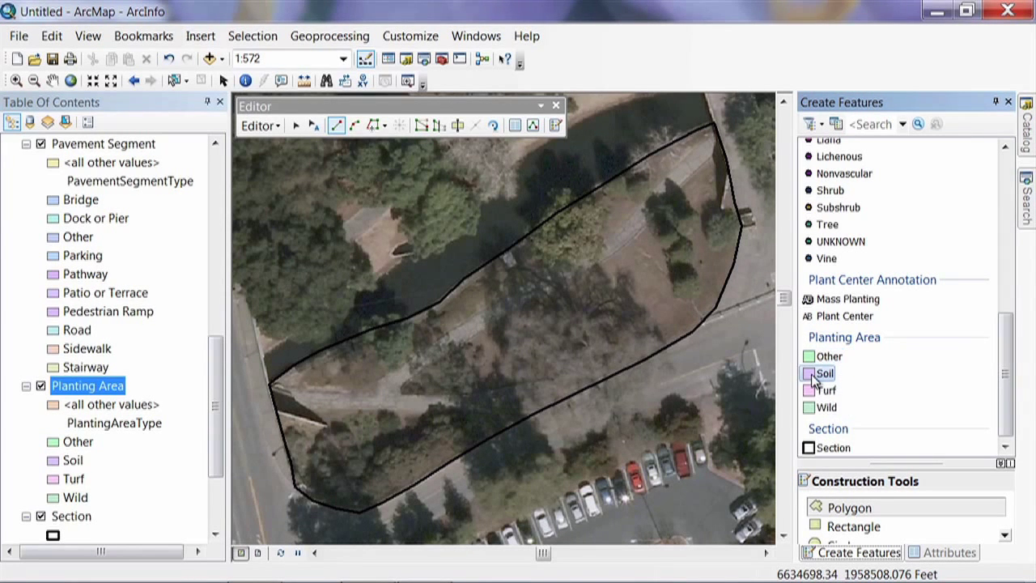
pyautogui.click(339, 410)
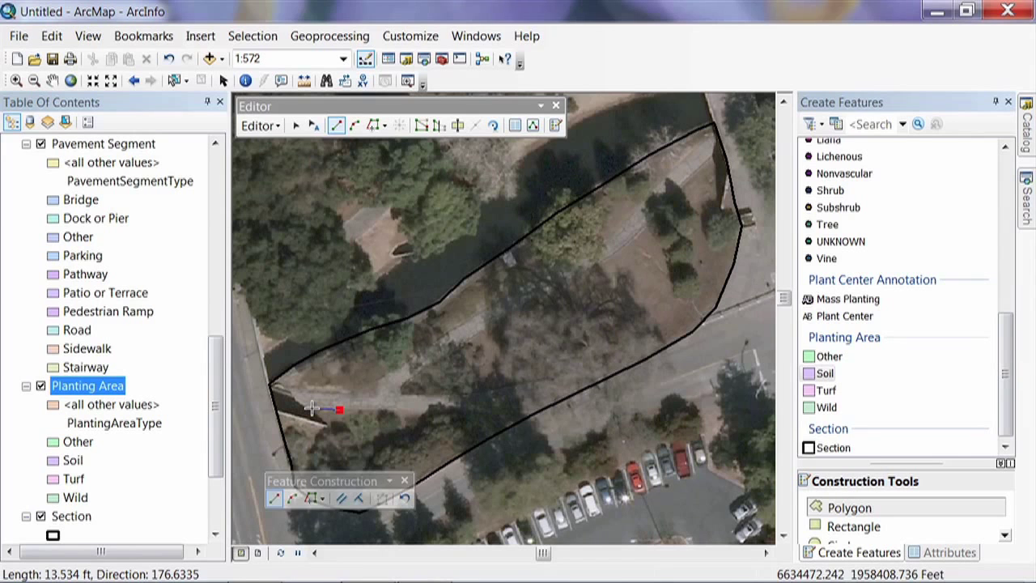
# - Trace the Soil outline down the section's western edge and along its lower edge
pyautogui.click(311, 409)
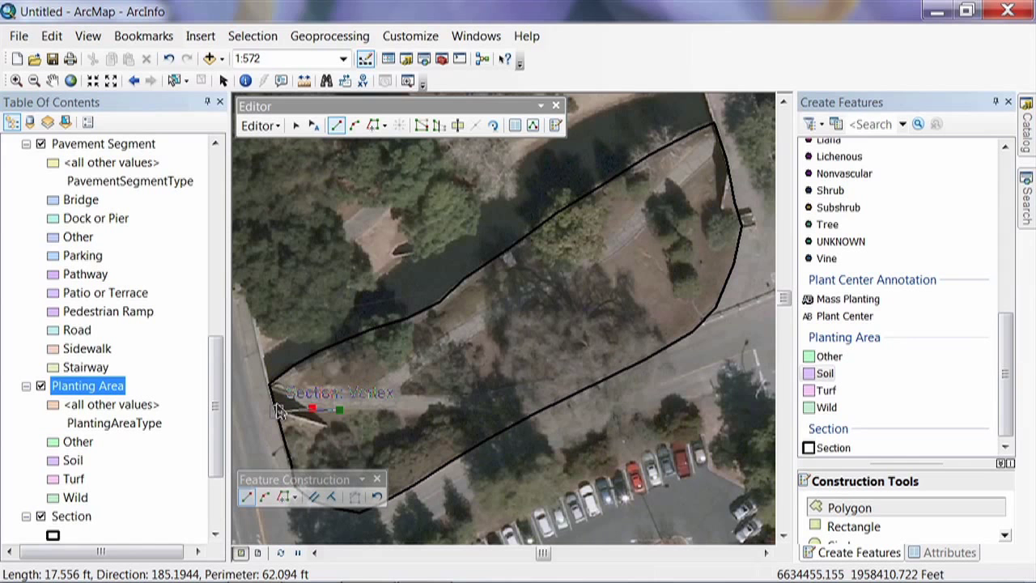
pyautogui.click(278, 411)
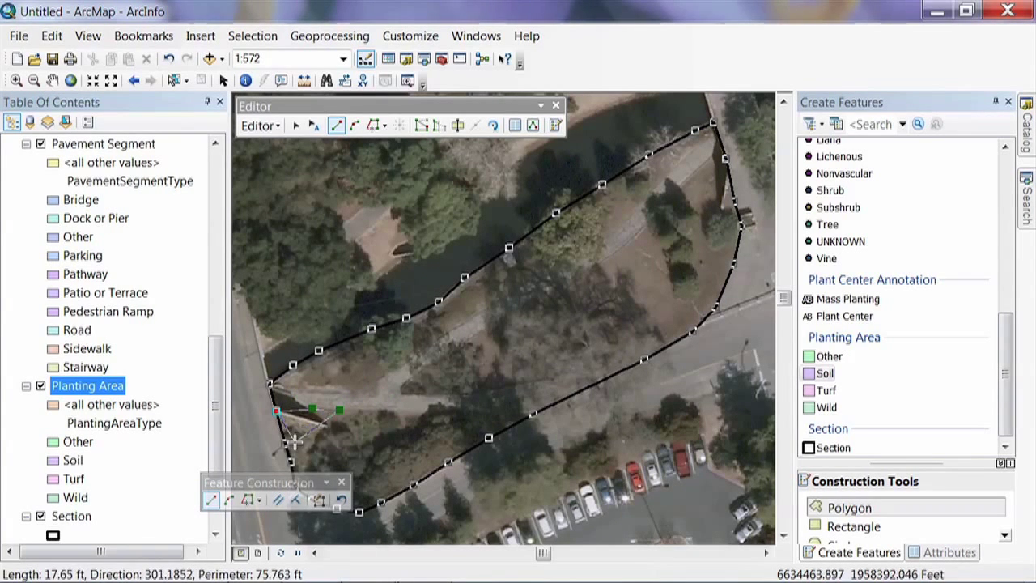
pyautogui.click(285, 444)
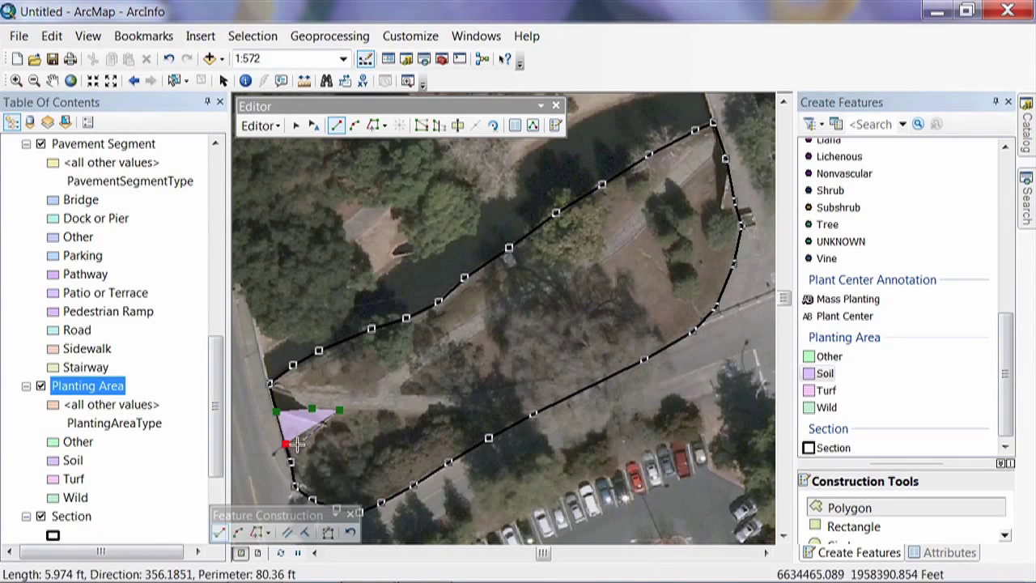
pyautogui.click(292, 462)
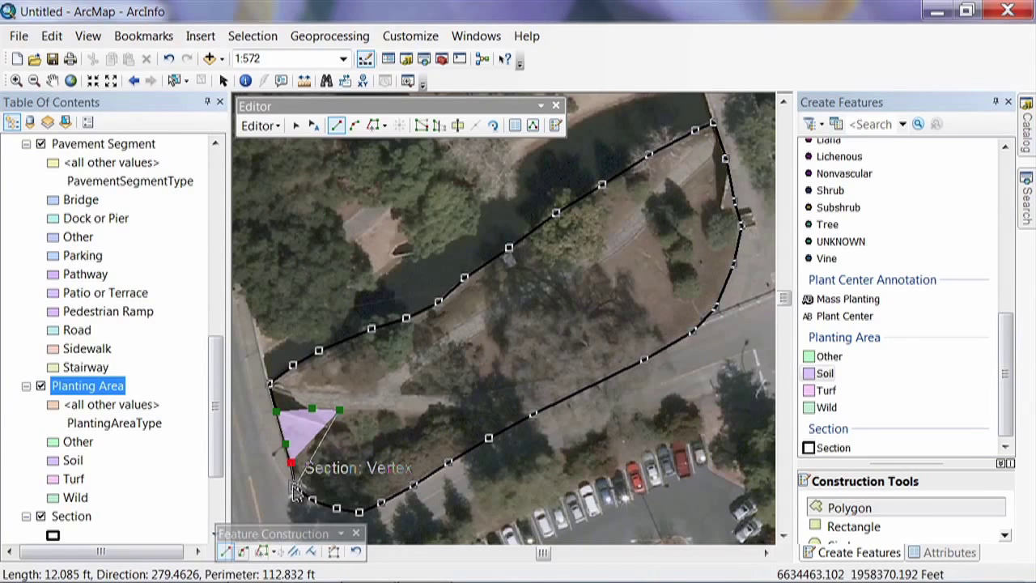
pyautogui.click(294, 486)
pyautogui.click(311, 500)
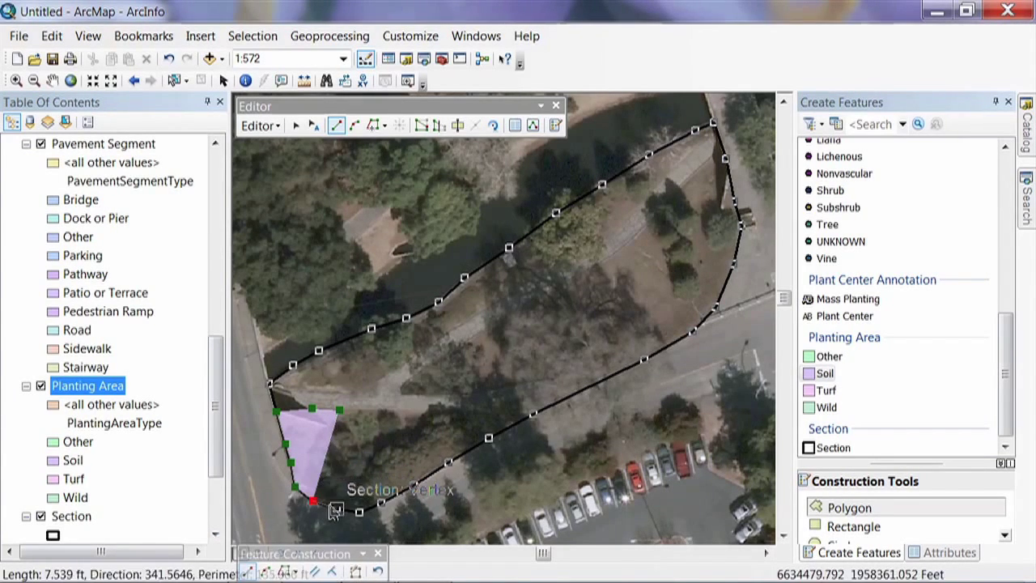
pyautogui.click(335, 508)
pyautogui.click(360, 512)
pyautogui.click(381, 502)
pyautogui.click(415, 485)
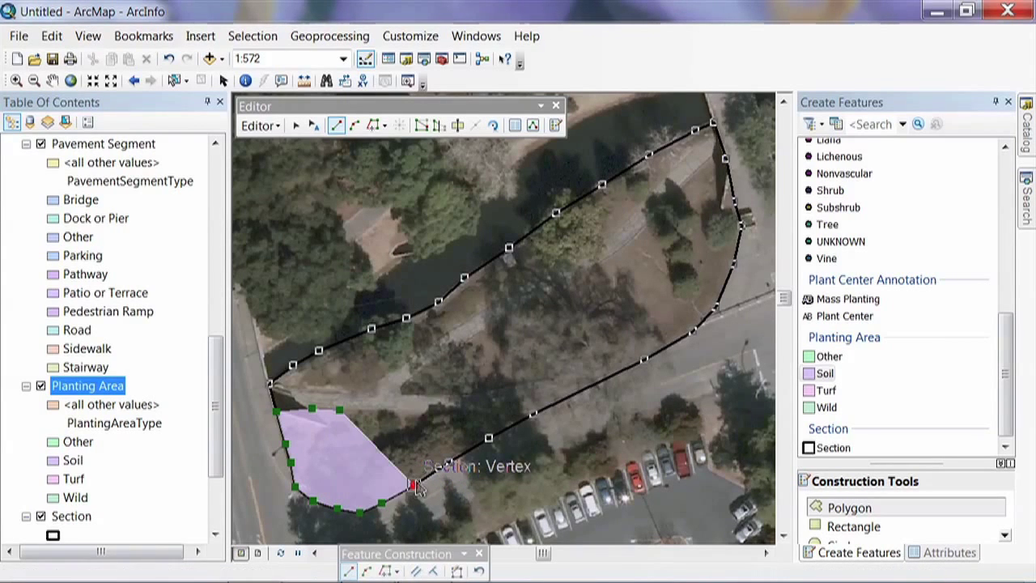
pyautogui.click(448, 463)
pyautogui.click(489, 437)
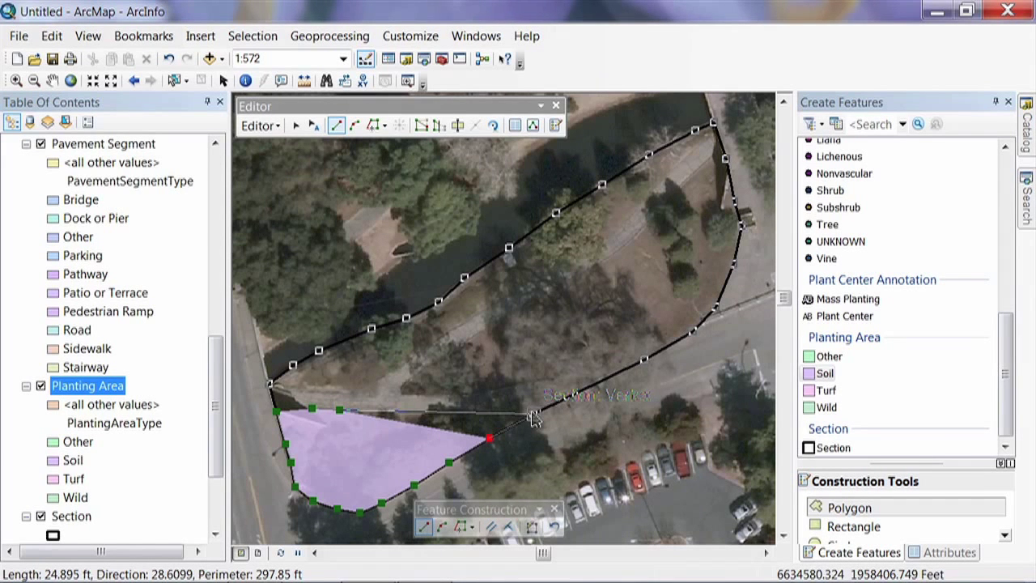
# - Close the Soil polygon back along the path's southern edge and finish the sketch
pyautogui.click(534, 416)
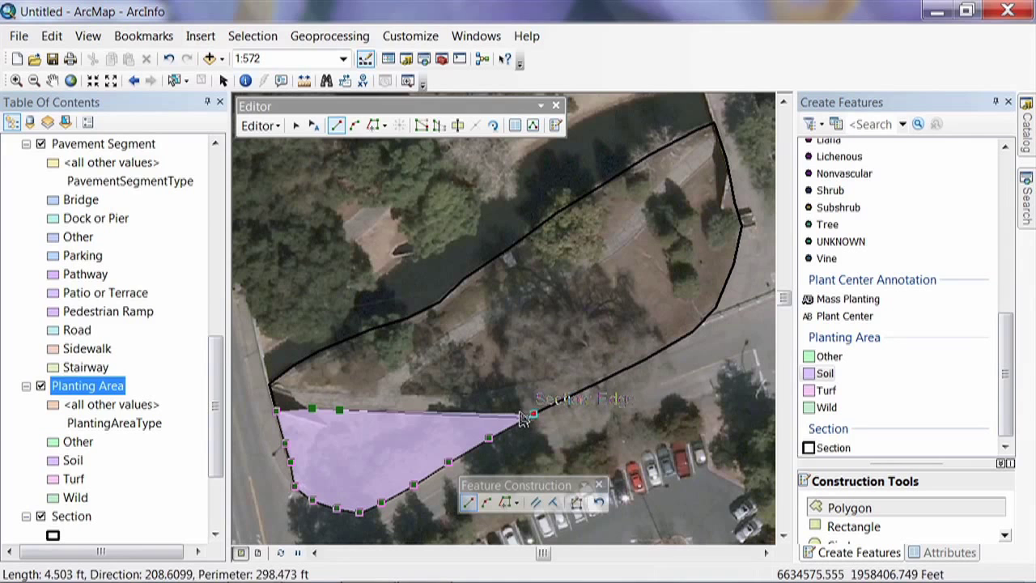
pyautogui.click(492, 415)
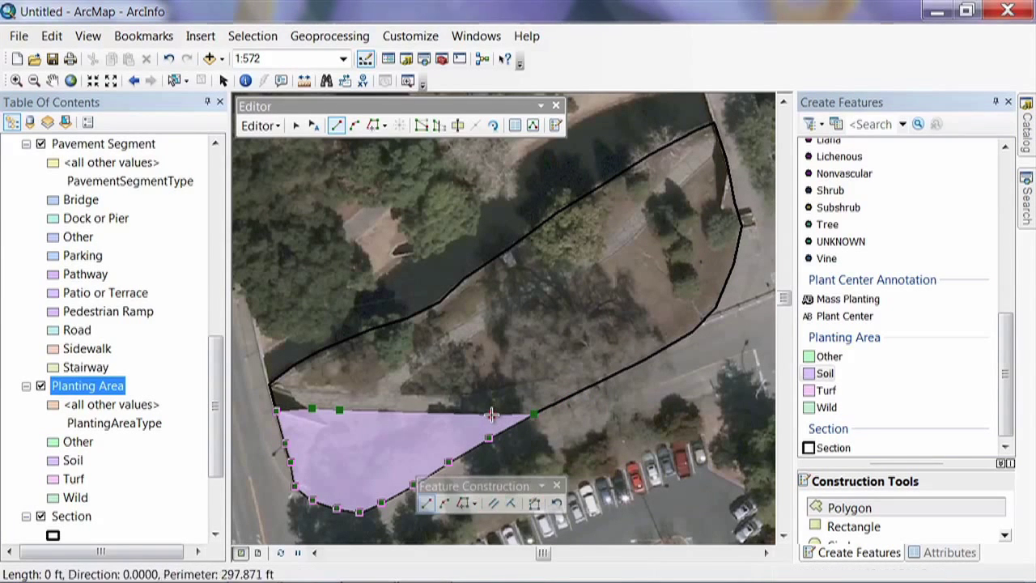
pyautogui.click(455, 414)
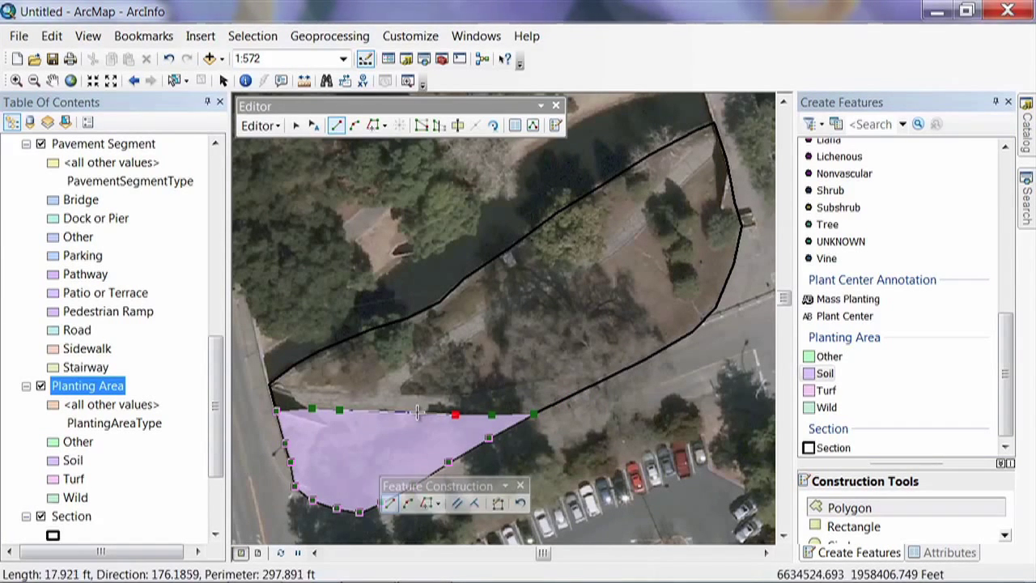
pyautogui.click(415, 412)
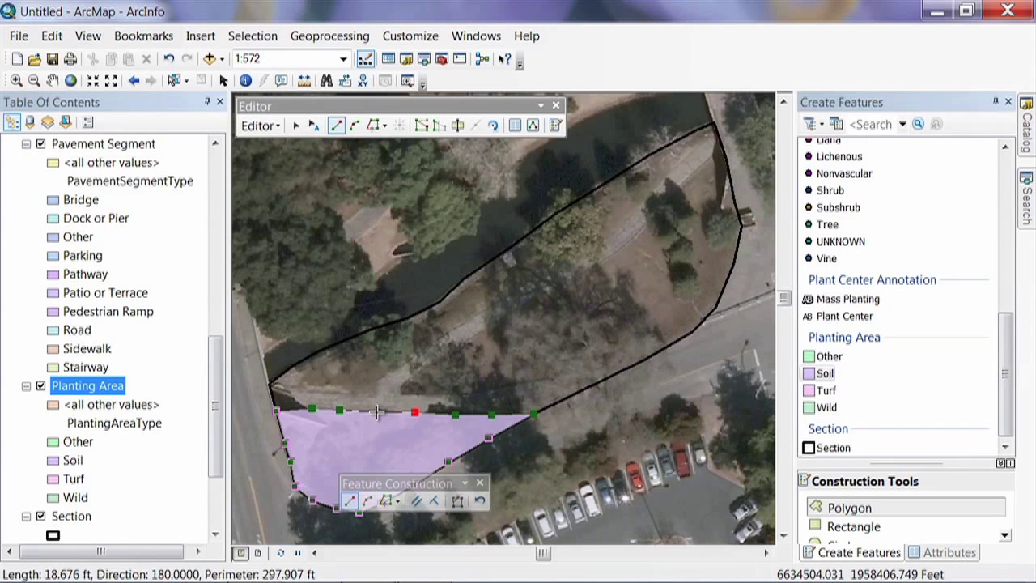
pyautogui.doubleClick(376, 412)
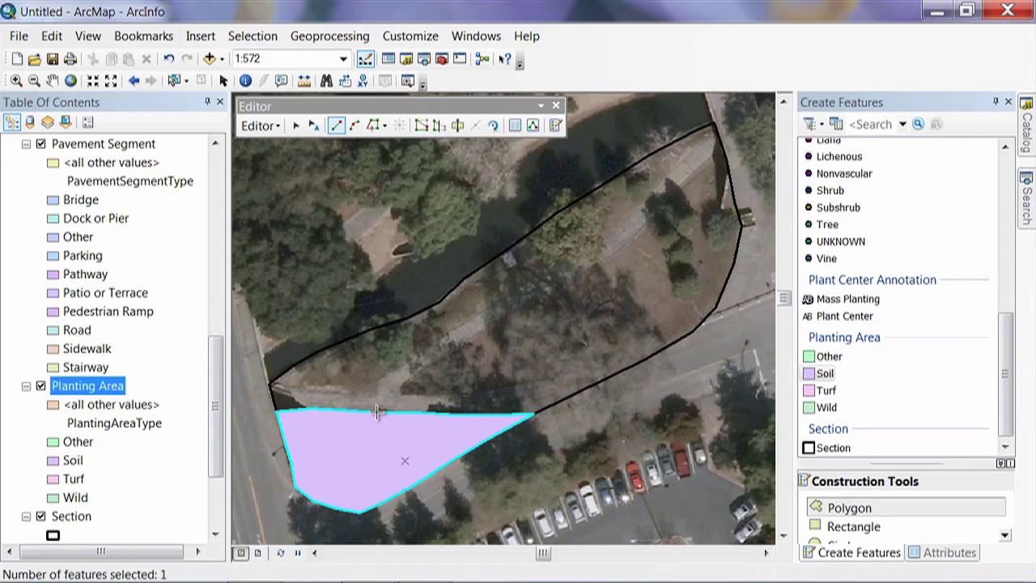
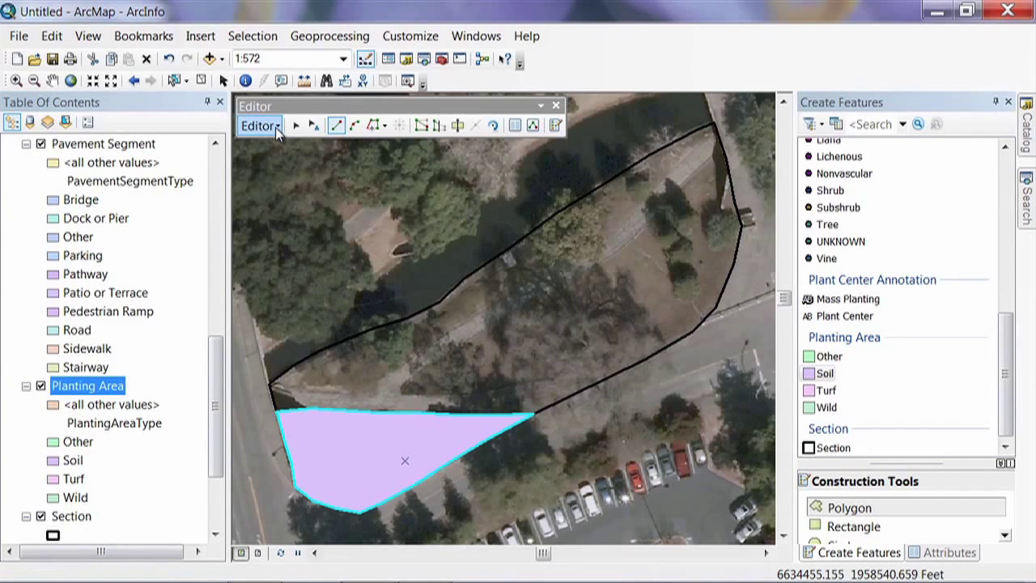
# - In Editor Options, show the attributes dialog for all layers before storing new features
pyautogui.click(275, 127)
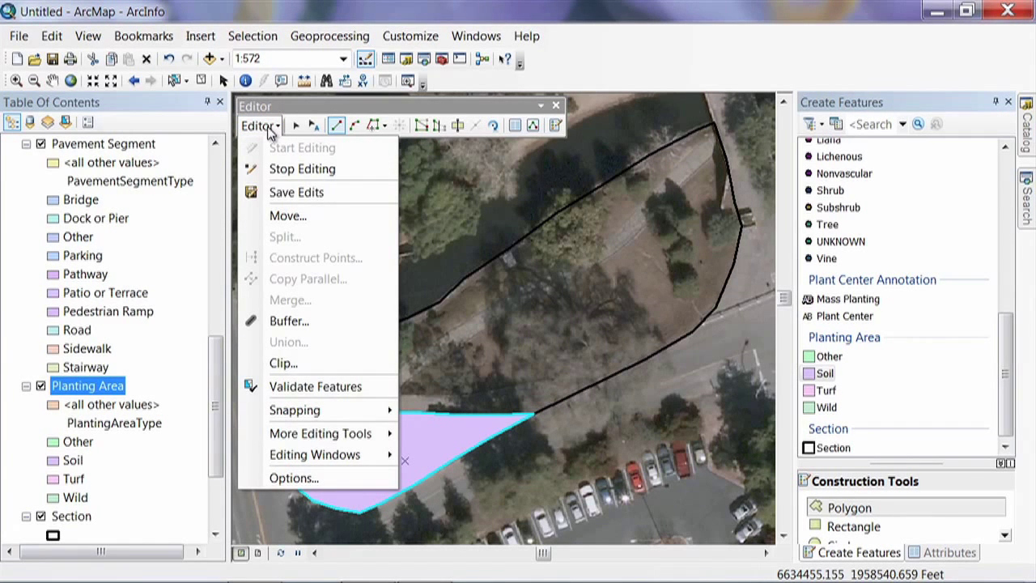
pyautogui.click(314, 479)
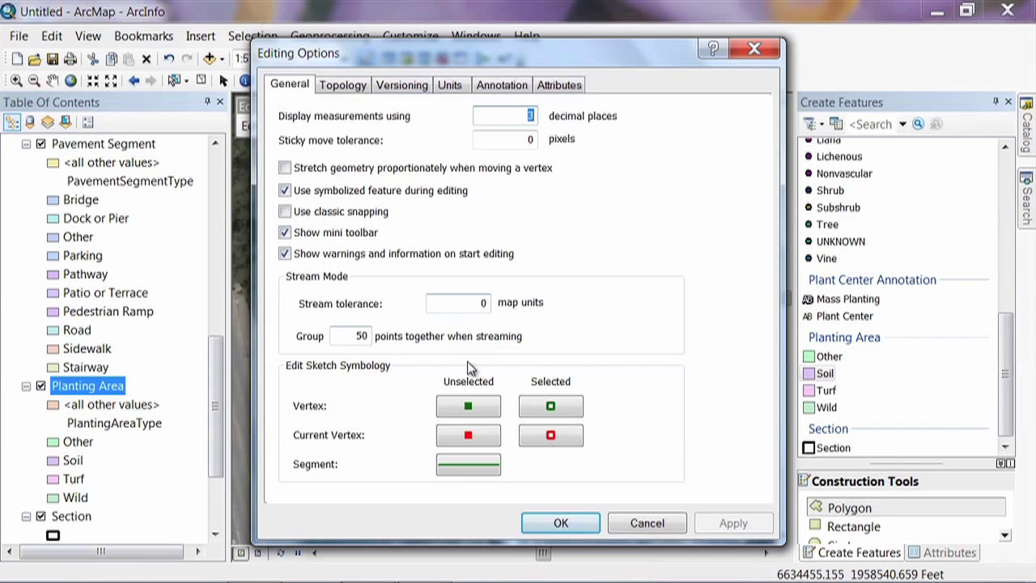
pyautogui.click(558, 85)
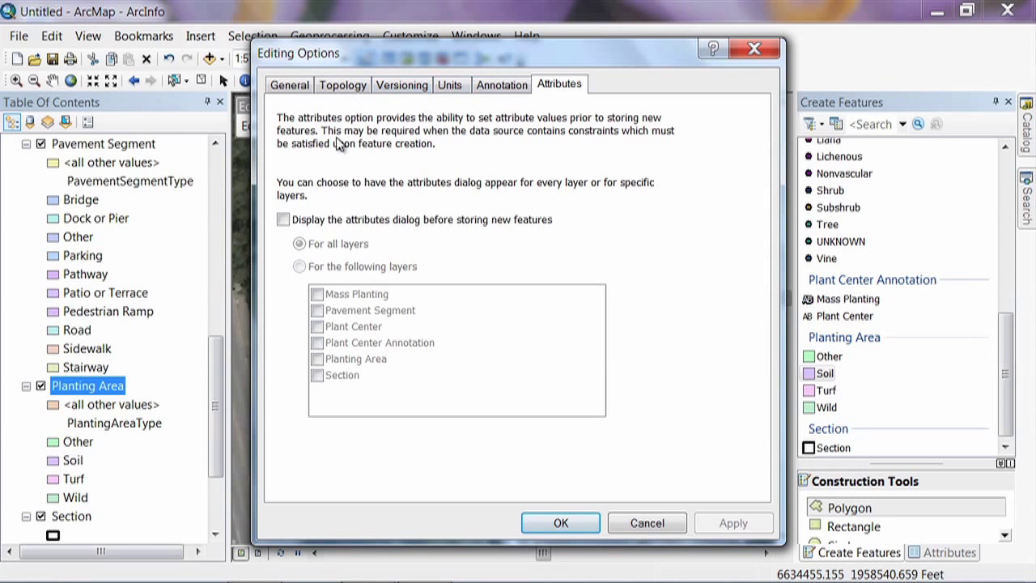
pyautogui.click(282, 219)
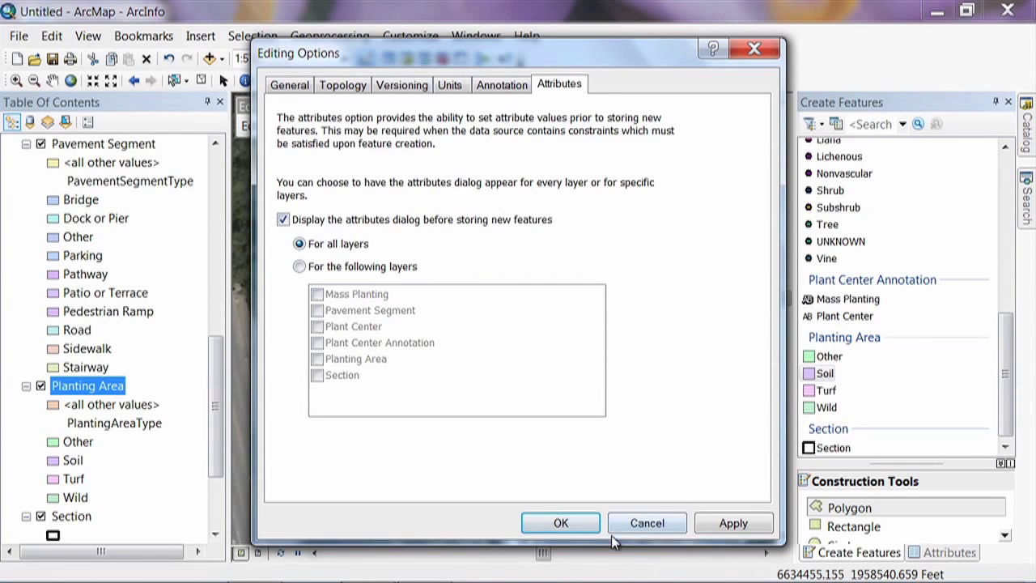
pyautogui.click(561, 522)
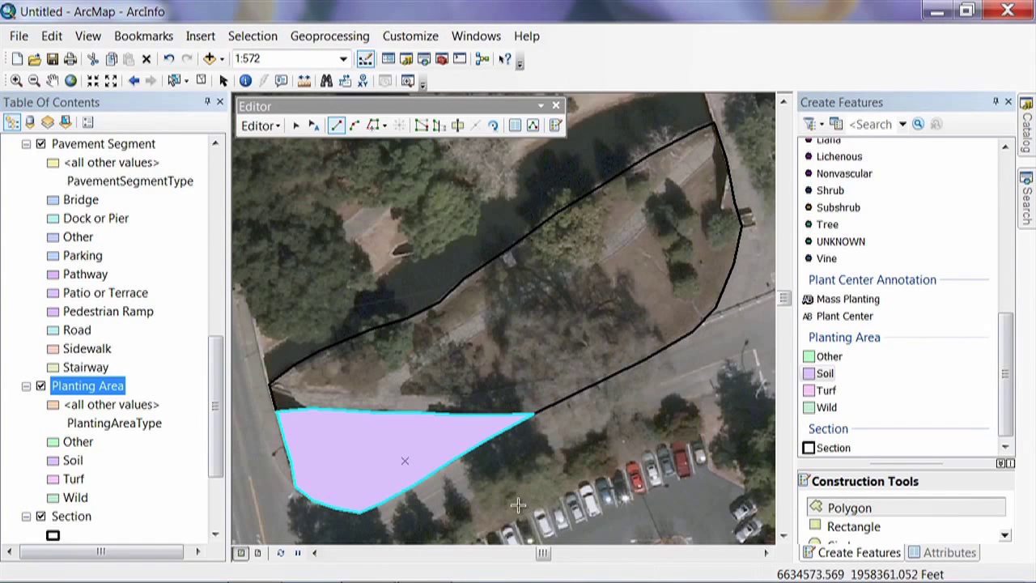
# - Enter Planting Area ID 1, name Southwest and Section ID 1, then expand Southwest's related records
pyautogui.click(513, 127)
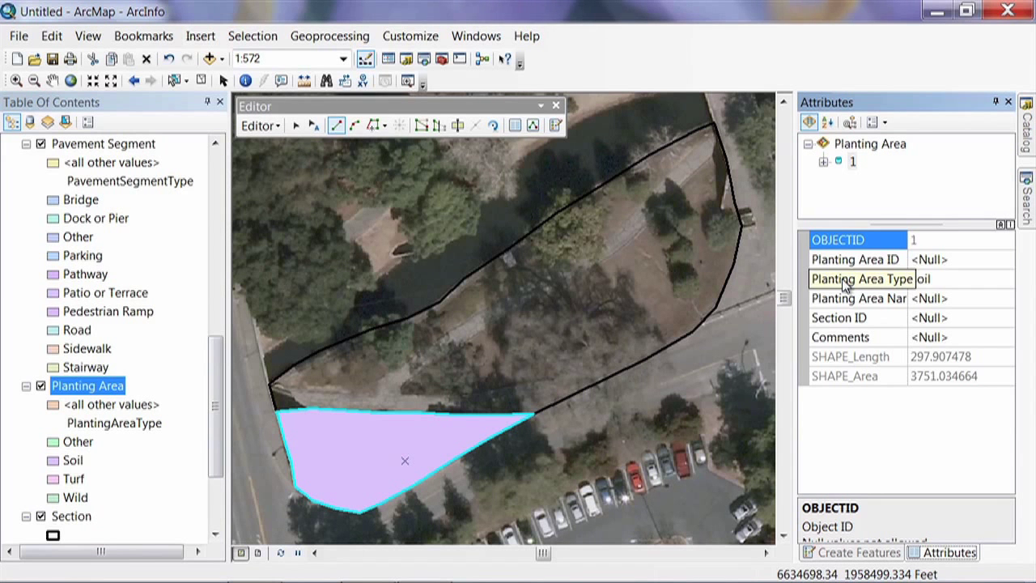
pyautogui.click(947, 260)
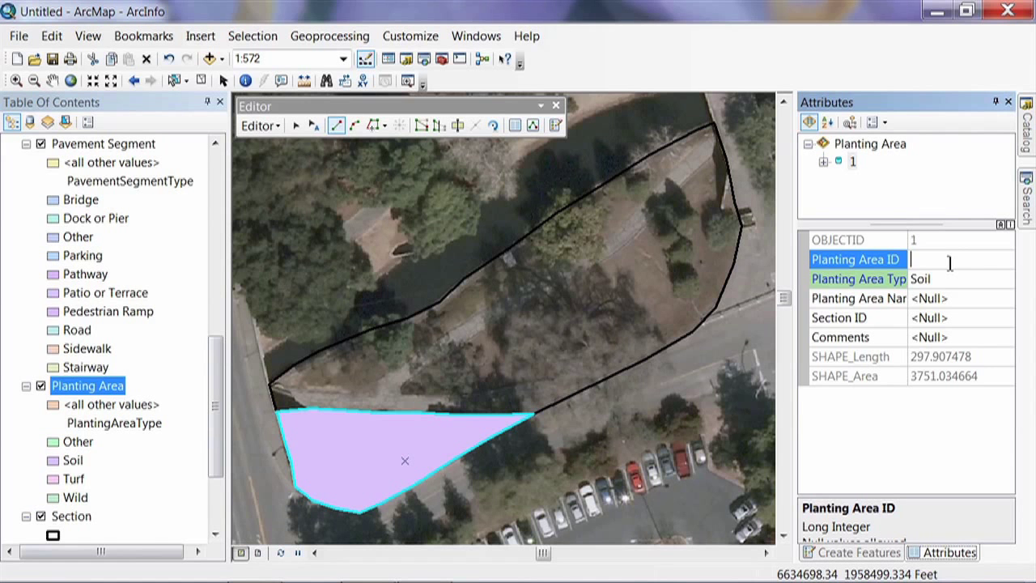
pyautogui.write('1')
pyautogui.click(950, 298)
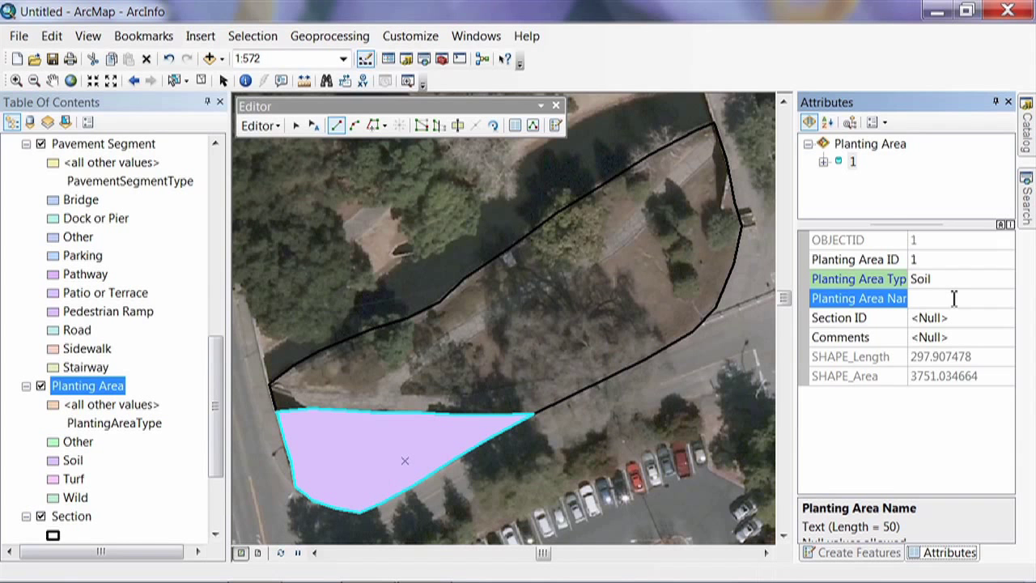
pyautogui.write('Southwest')
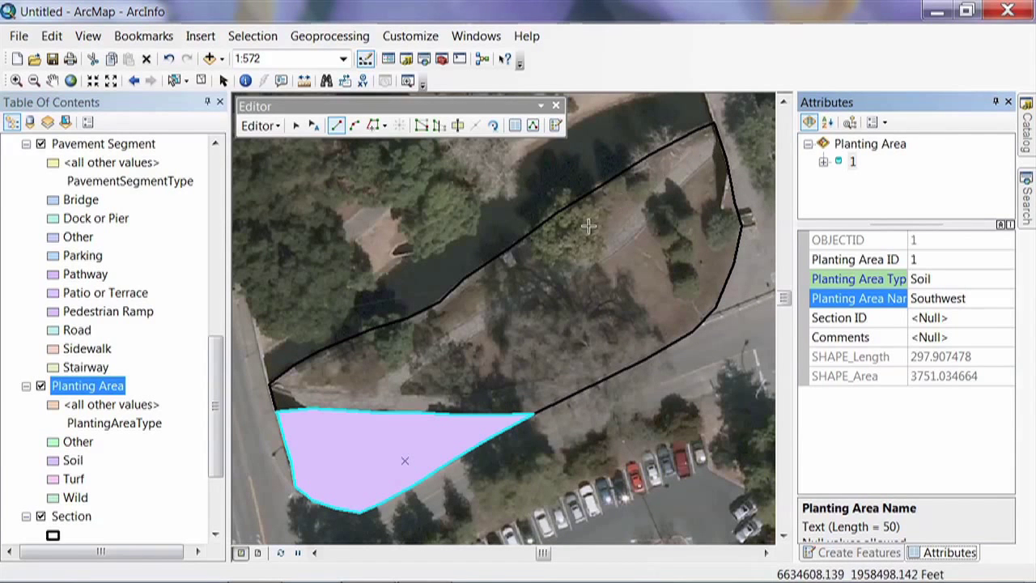
pyautogui.click(941, 318)
pyautogui.write('1')
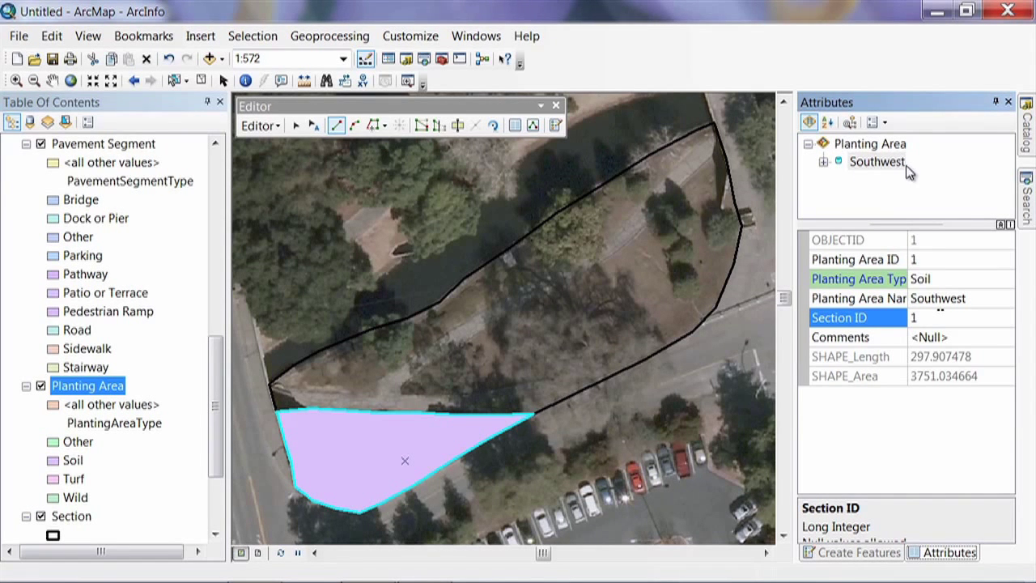
pyautogui.click(824, 162)
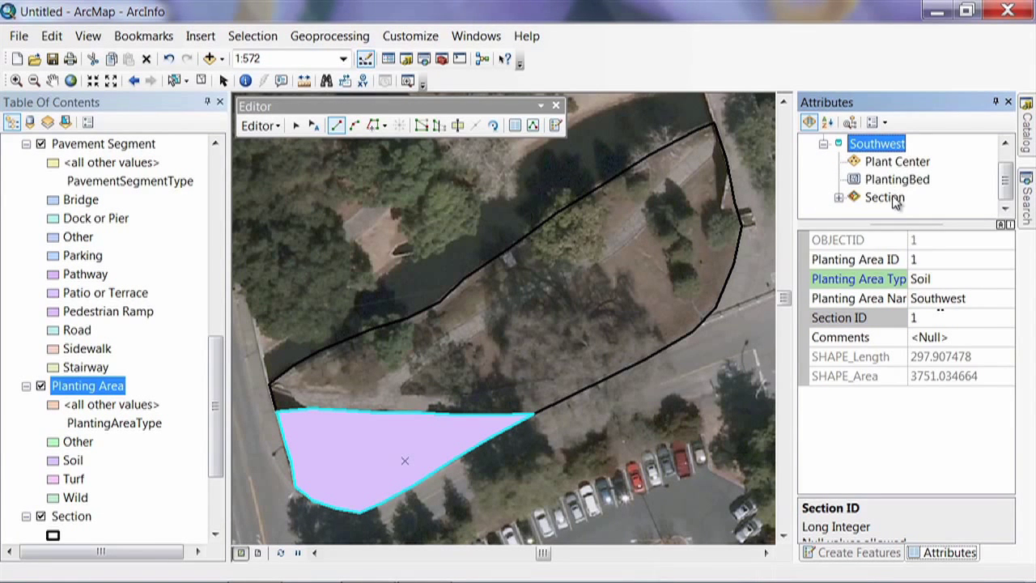
# - Check the related South Ericaceae section, then return to Create Features and begin a new sketch
pyautogui.click(839, 197)
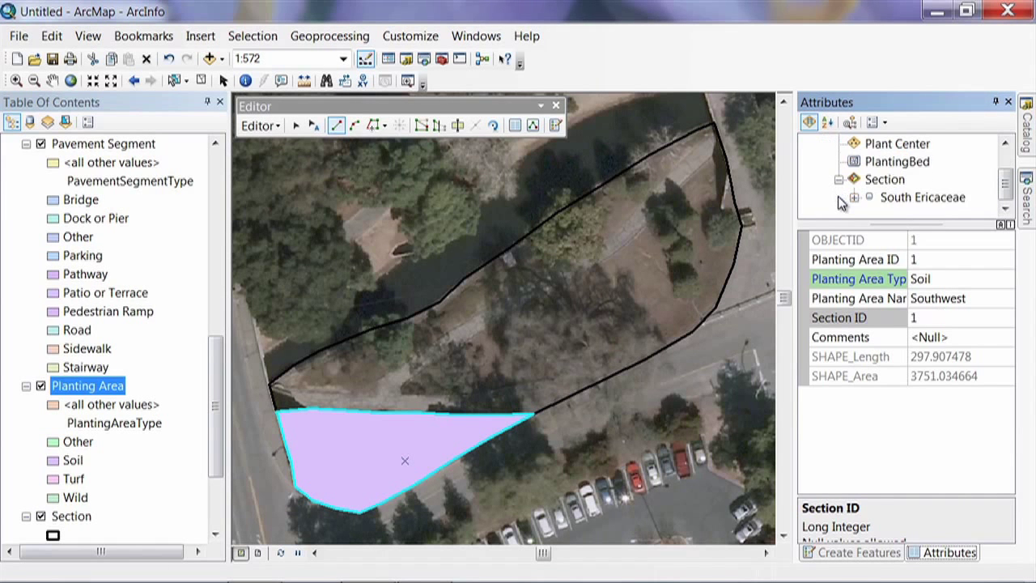
pyautogui.click(896, 199)
pyautogui.click(897, 200)
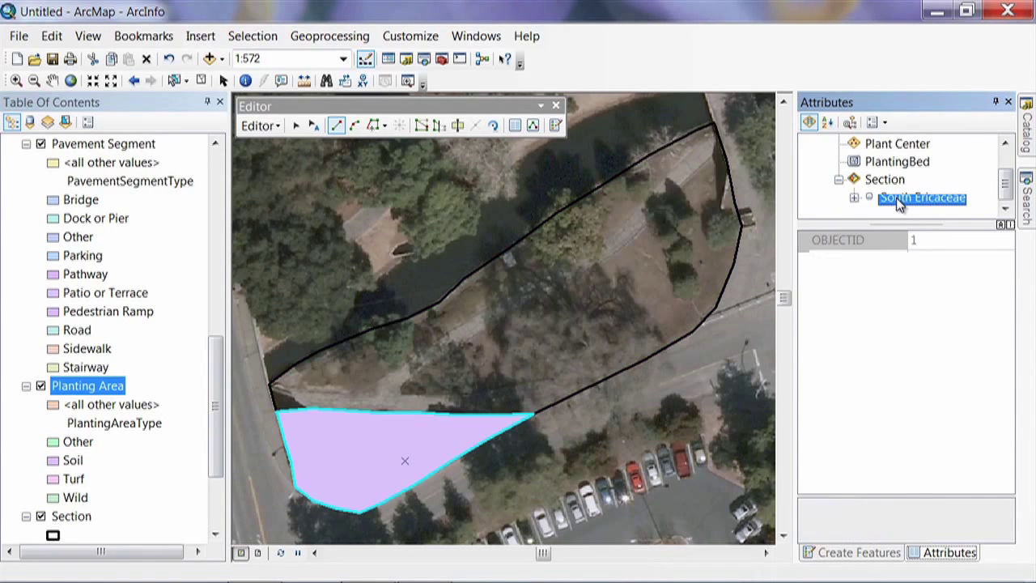
pyautogui.click(891, 197)
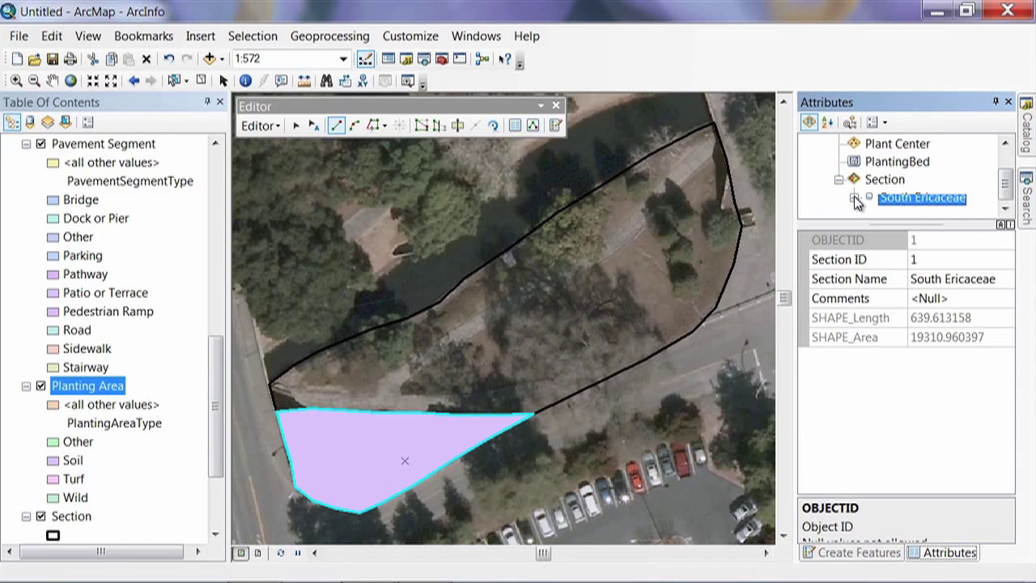
pyautogui.click(855, 199)
pyautogui.click(856, 146)
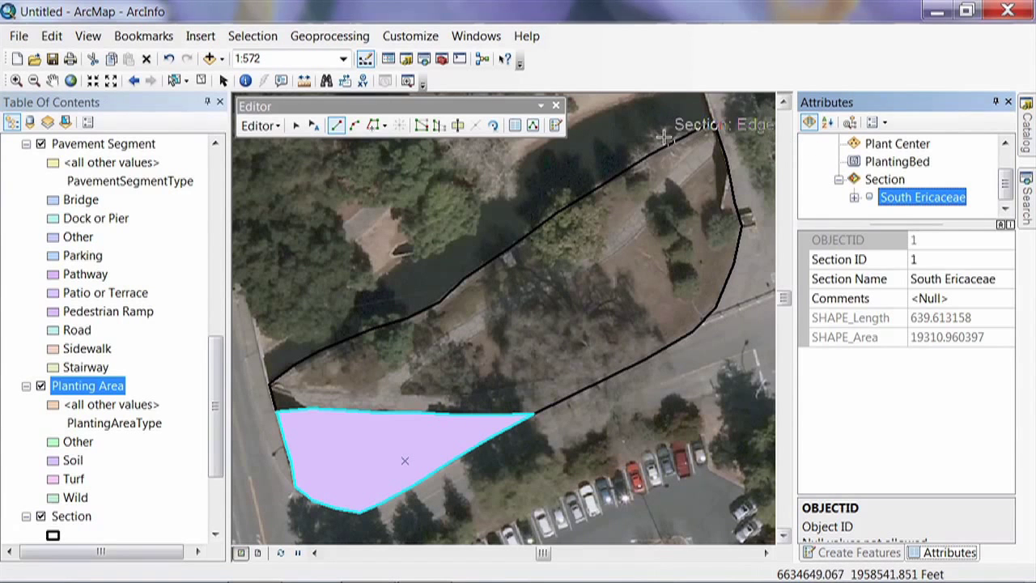
pyautogui.click(553, 127)
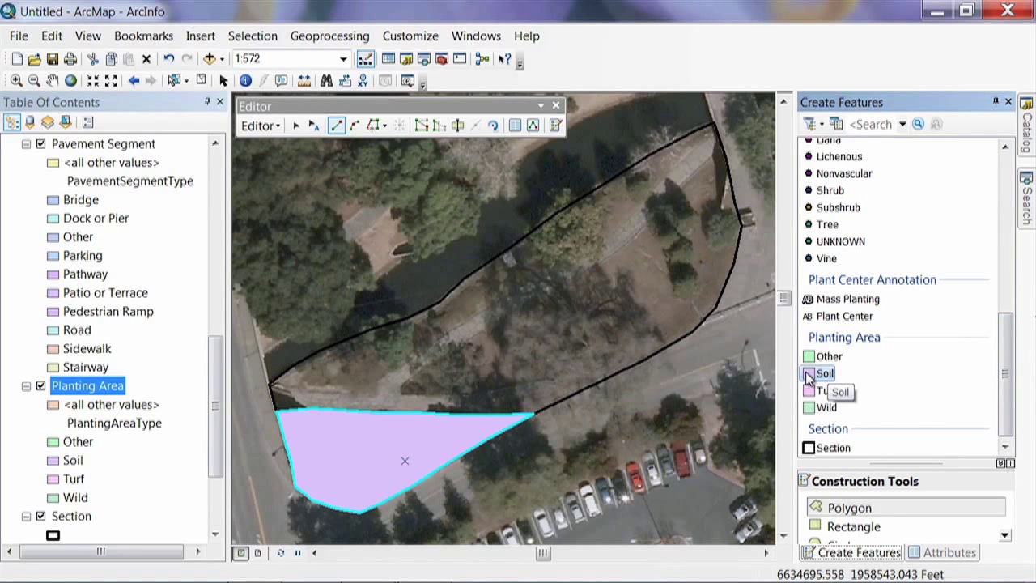
pyautogui.click(580, 350)
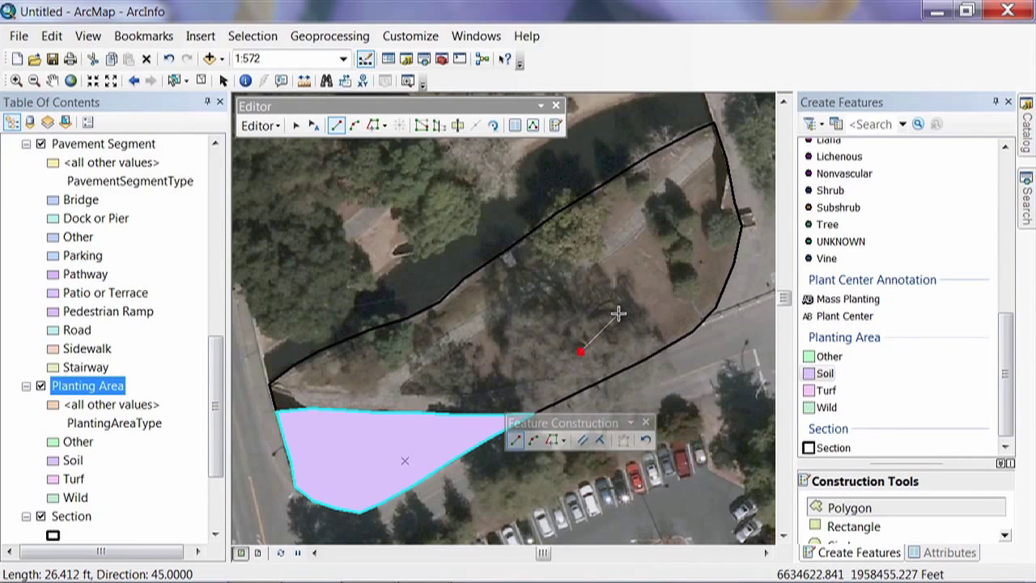
# - Delete the stray sketch and place a first vertex on the section's top-right edge
pyautogui.rightClick(580, 351)
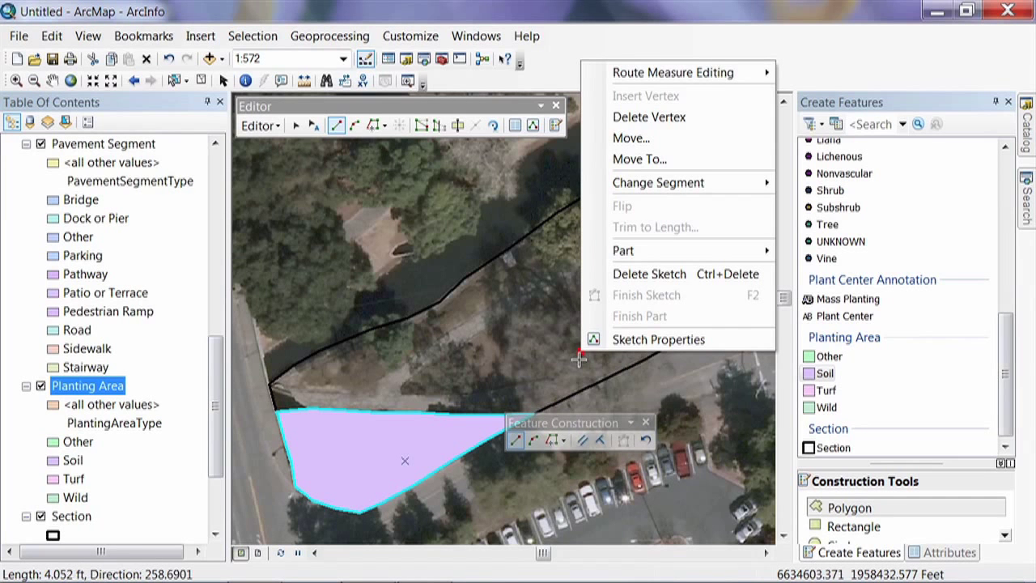
pyautogui.click(665, 273)
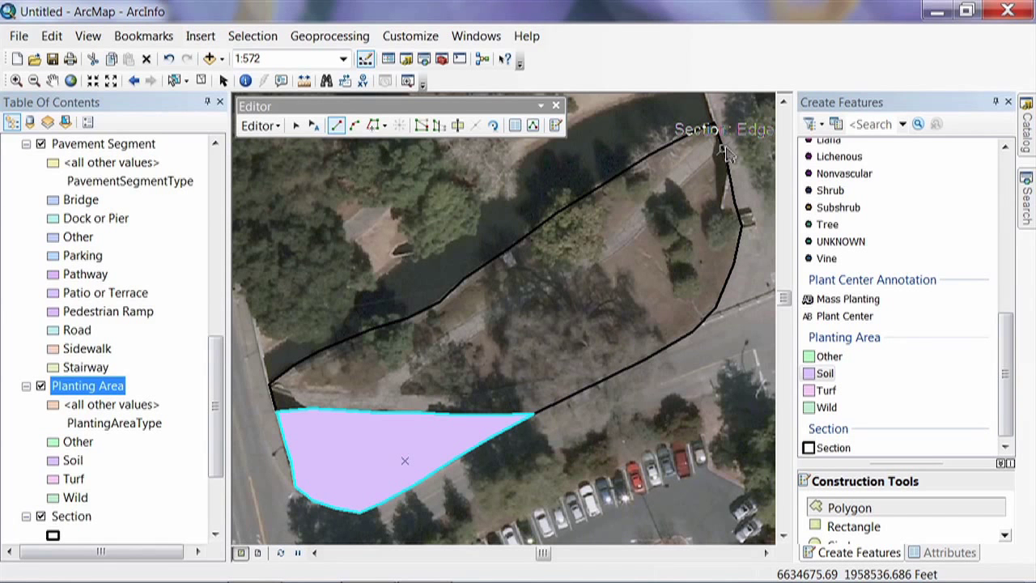
pyautogui.click(724, 149)
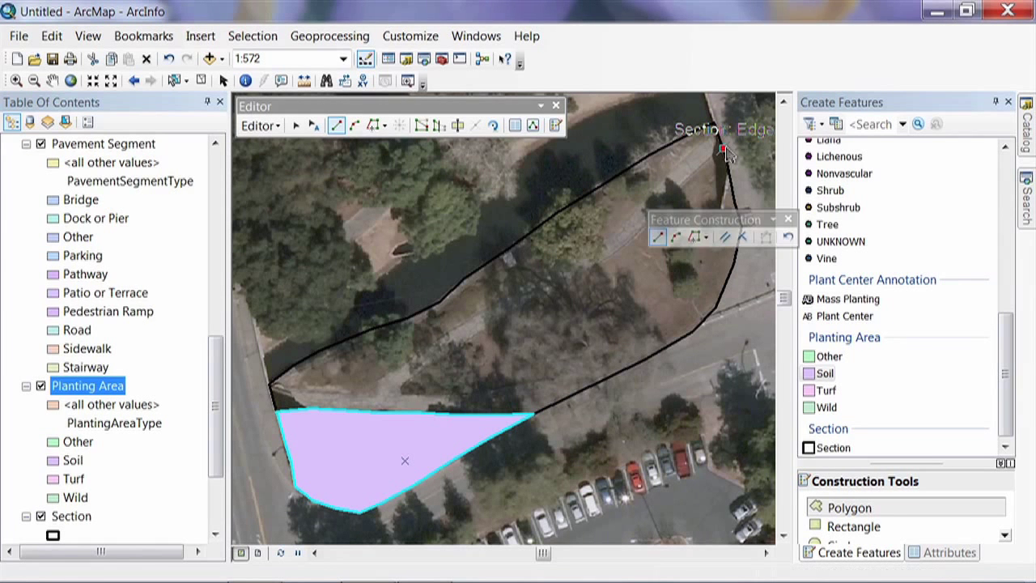
# - Trace the new polygon's upper edge down-left to the western tip
pyautogui.click(686, 179)
pyautogui.click(663, 210)
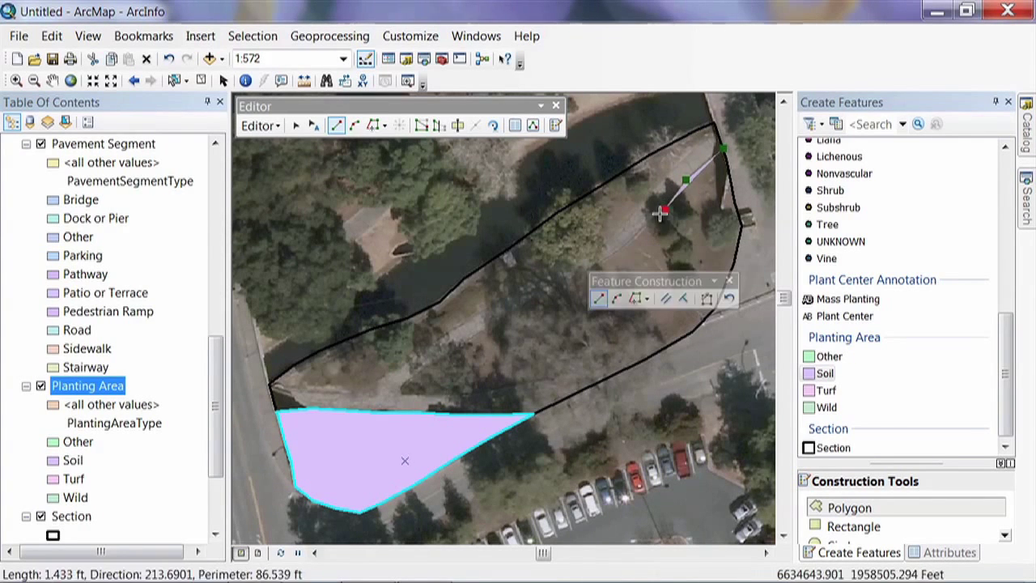
pyautogui.click(628, 244)
pyautogui.click(593, 266)
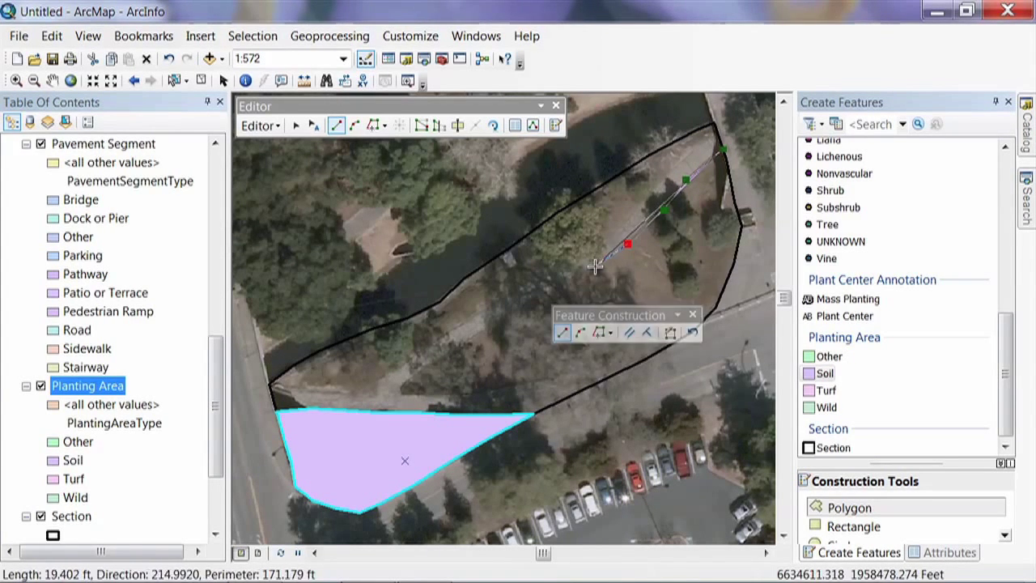
pyautogui.click(538, 297)
pyautogui.click(499, 319)
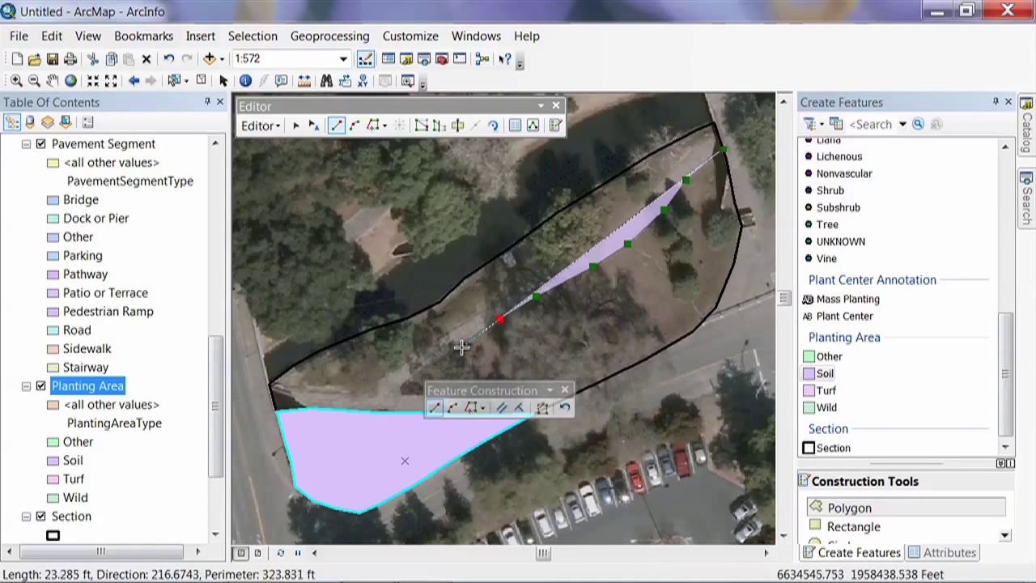
pyautogui.click(458, 349)
pyautogui.click(426, 368)
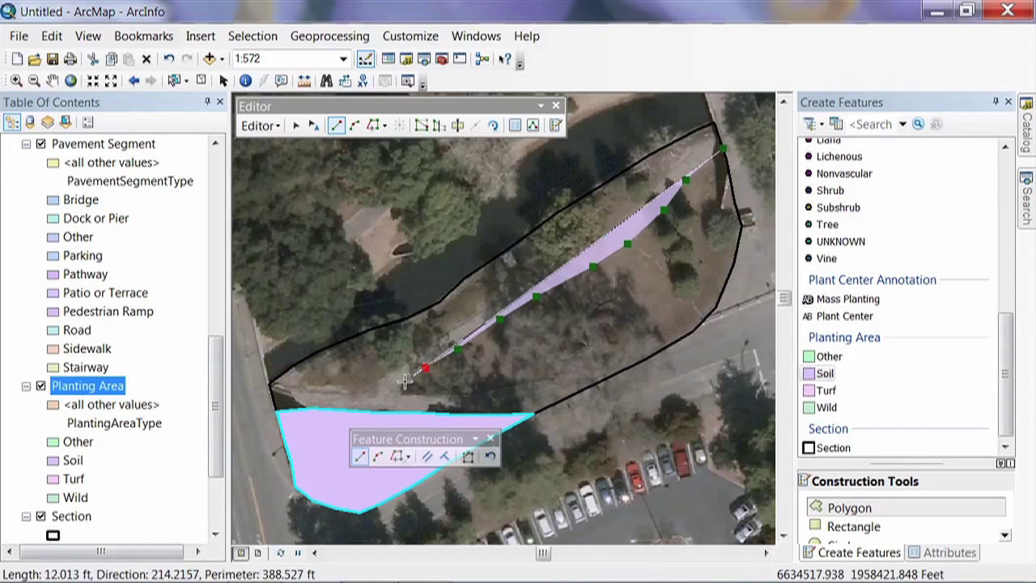
pyautogui.click(405, 382)
pyautogui.click(399, 389)
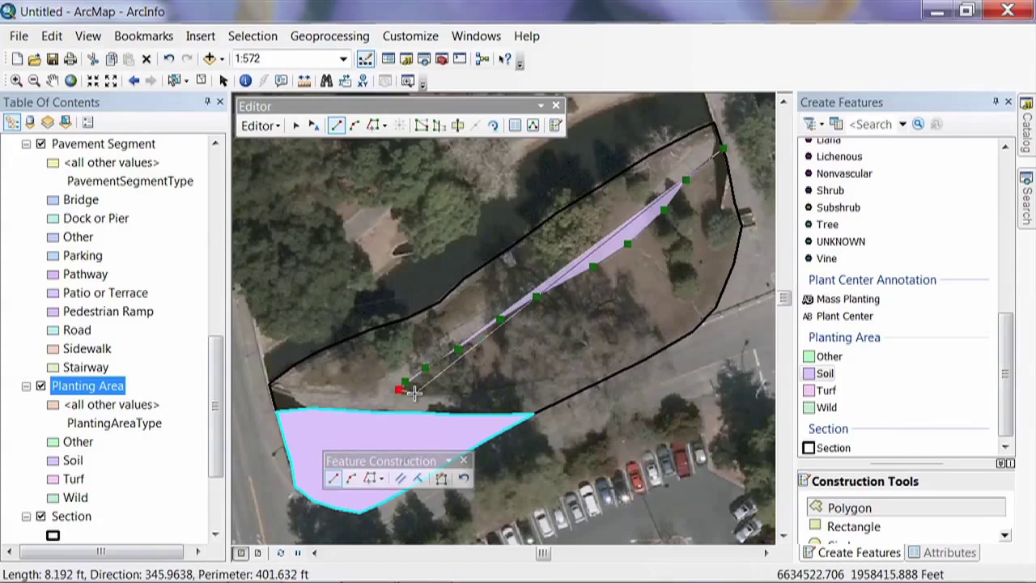
# - Trace the bottom and eastern section edges, snapping to the boundary, and finish the polygon
pyautogui.click(414, 392)
pyautogui.click(448, 394)
pyautogui.click(474, 392)
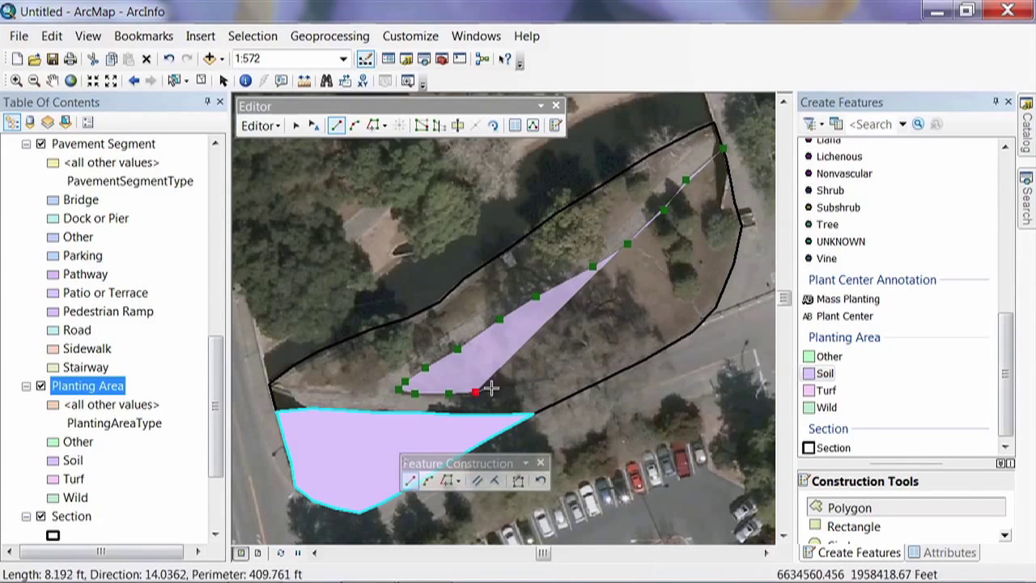
pyautogui.click(516, 384)
pyautogui.click(559, 376)
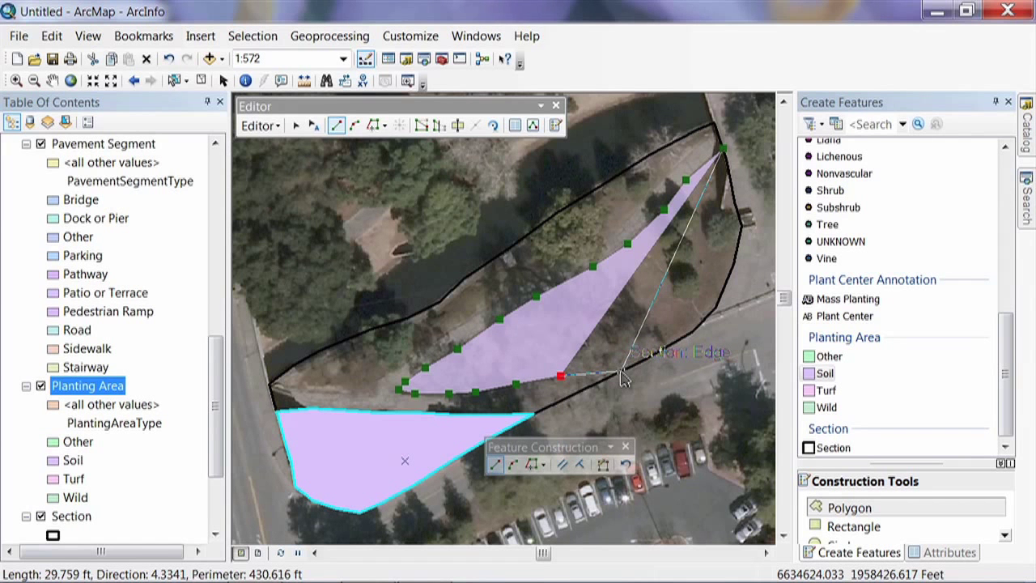
pyautogui.click(620, 374)
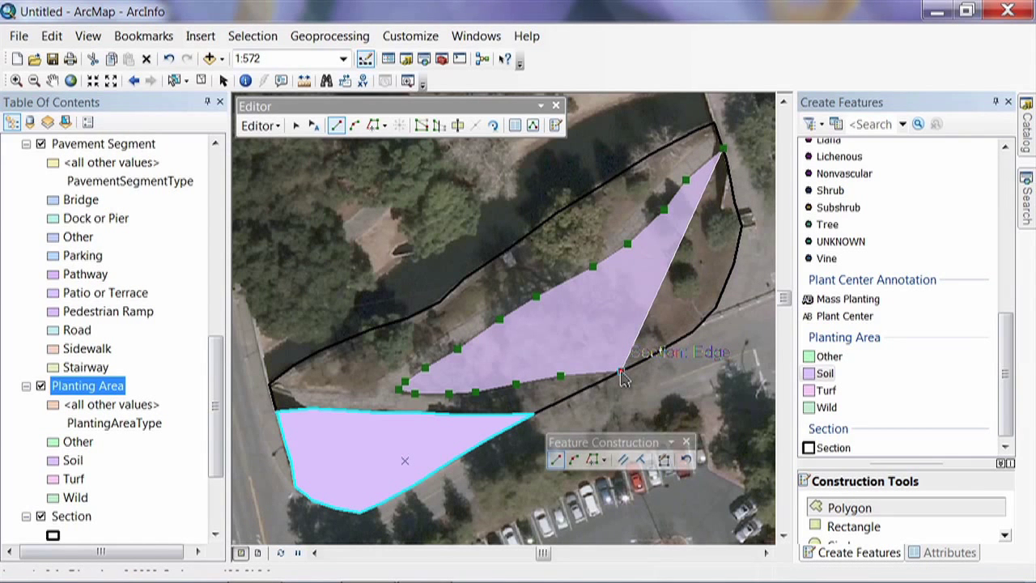
pyautogui.press('t')
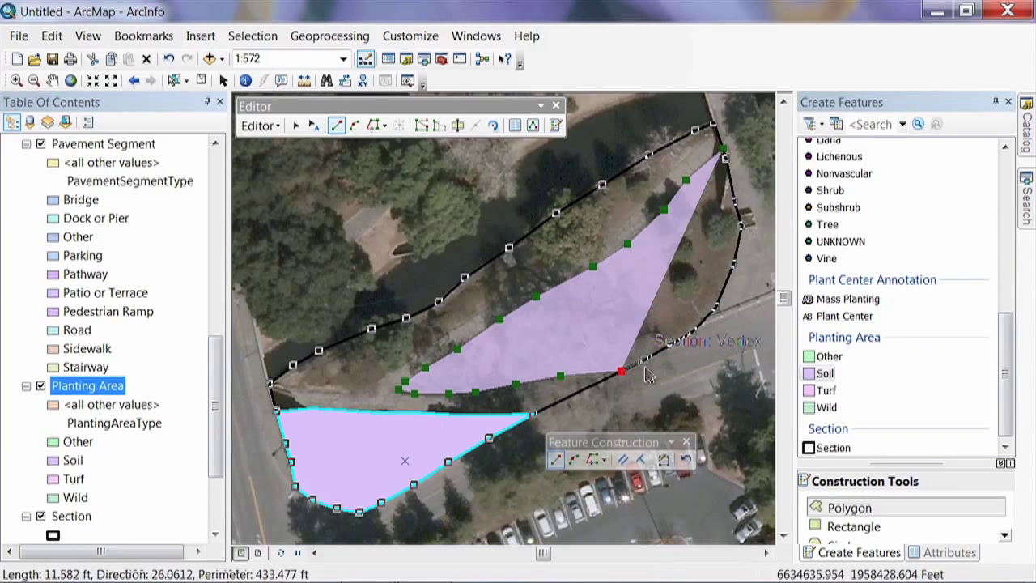
pyautogui.click(645, 358)
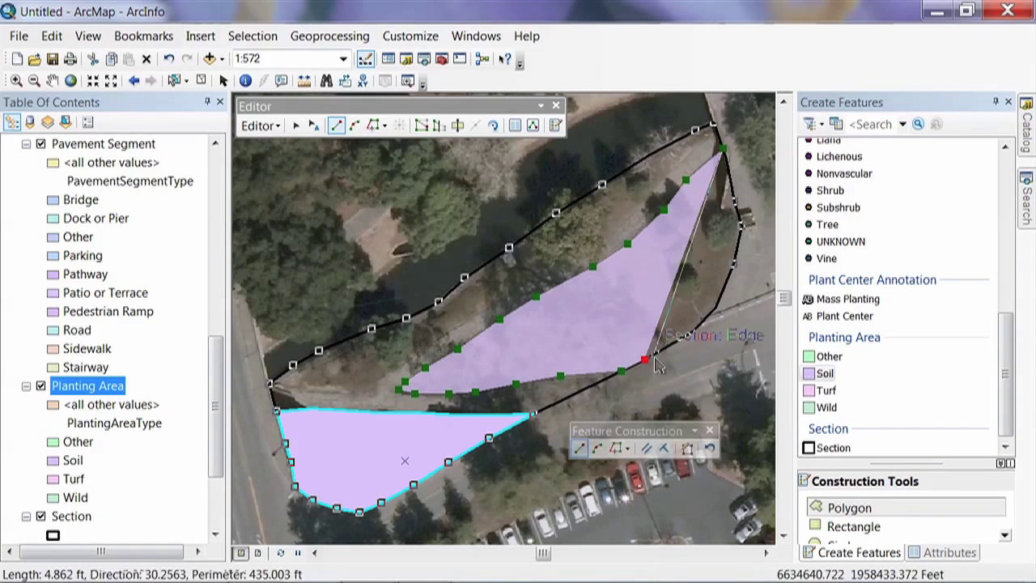
pyautogui.click(692, 333)
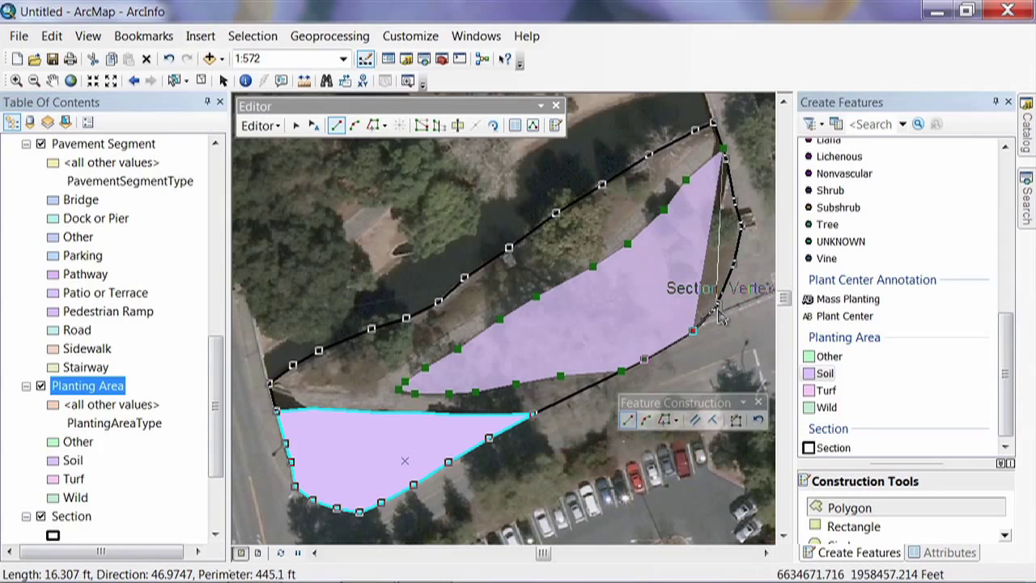
pyautogui.click(715, 307)
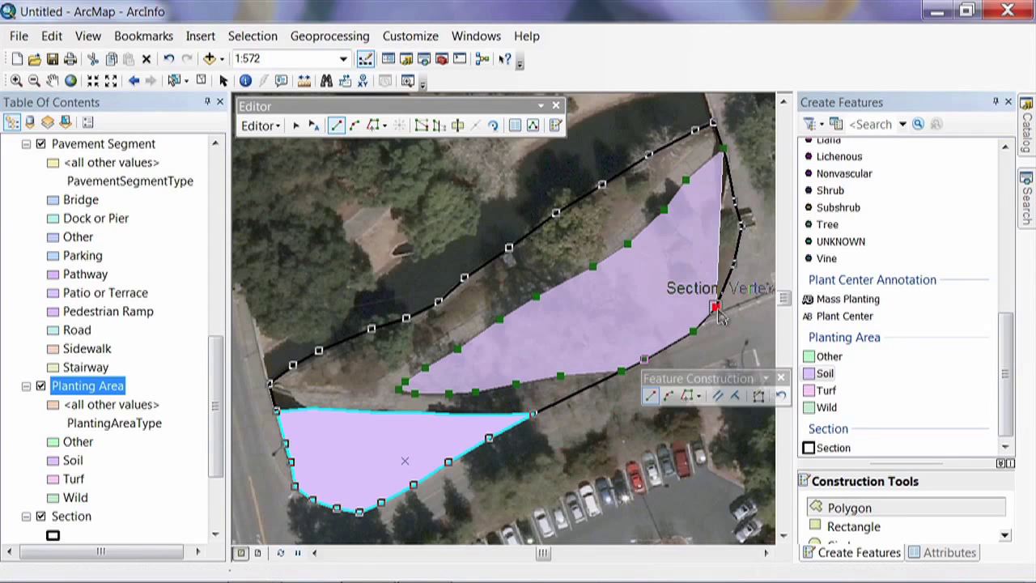
pyautogui.click(732, 264)
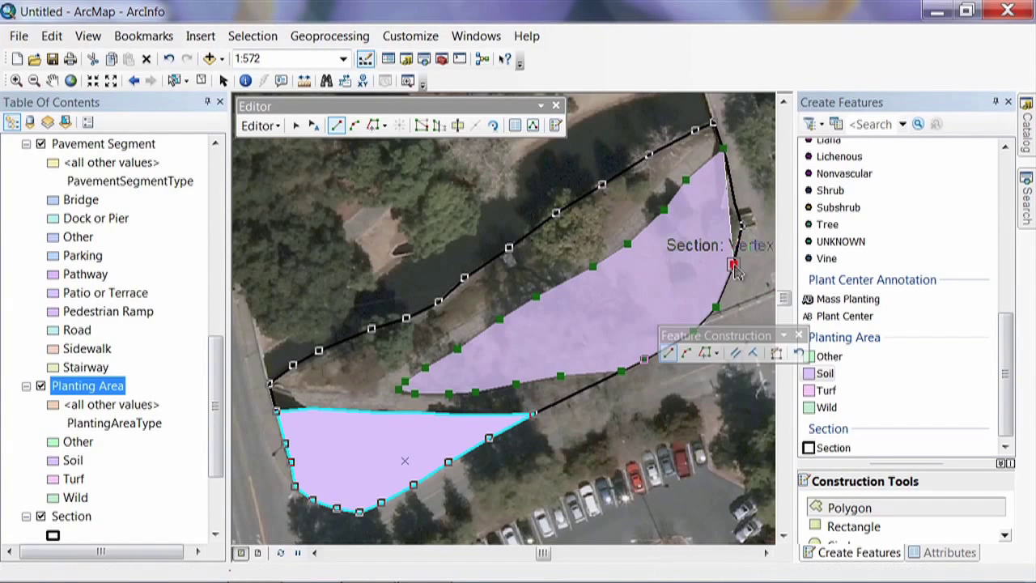
pyautogui.click(739, 224)
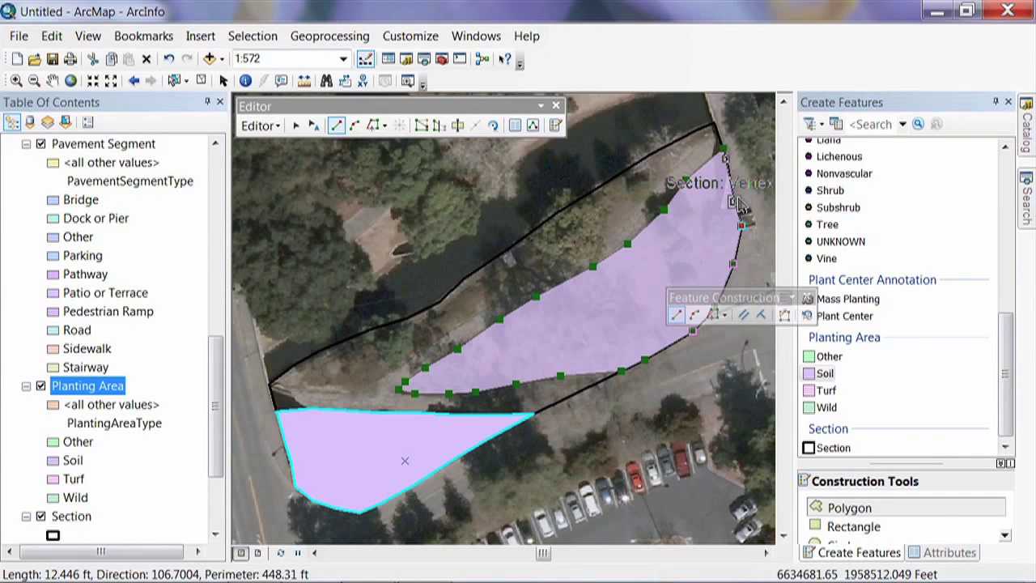
pyautogui.doubleClick(738, 204)
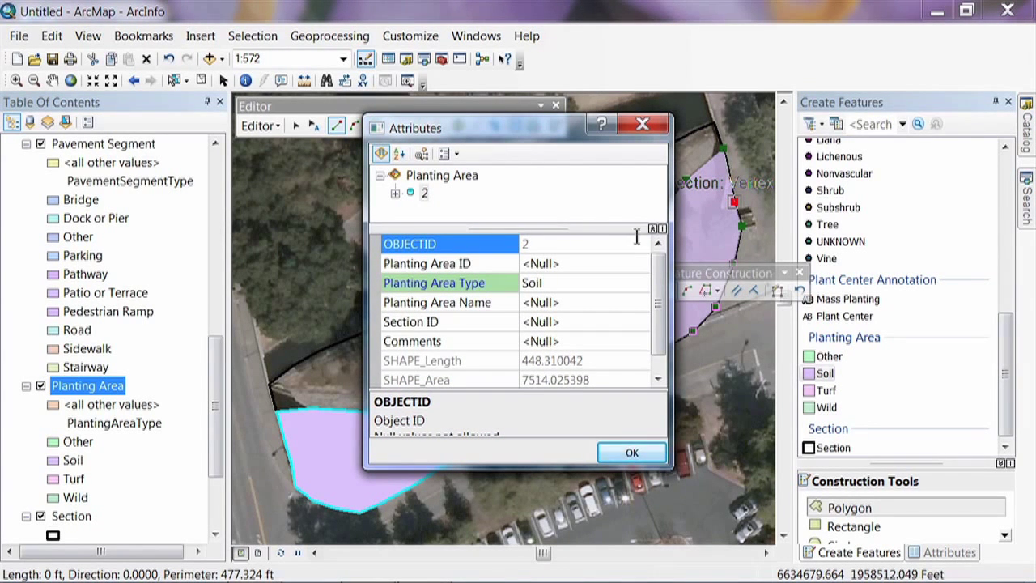
# - Enter Planting Area ID 2, name Southeast and Section ID 1, and confirm
pyautogui.click(555, 265)
pyautogui.write('2')
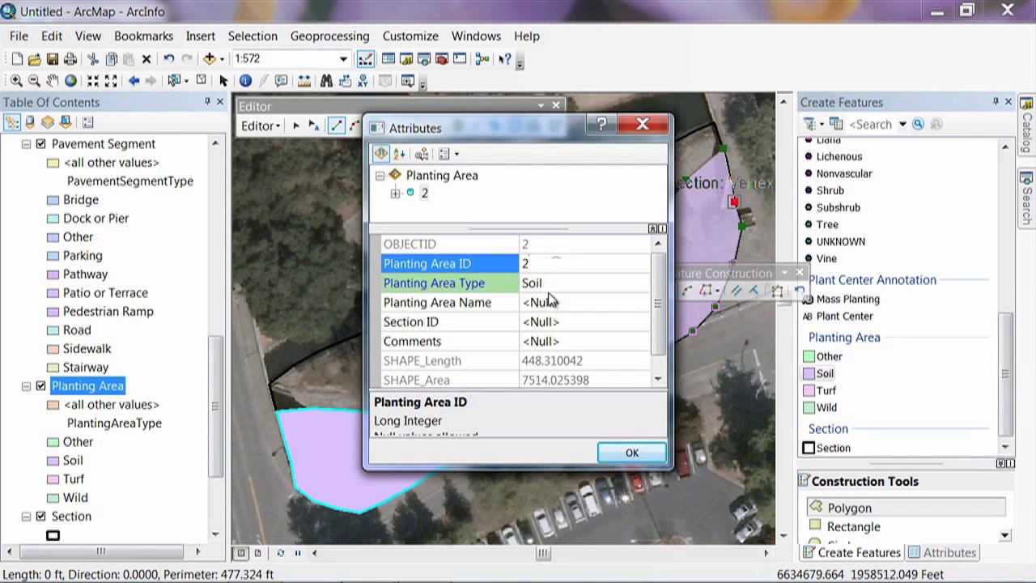
pyautogui.click(549, 302)
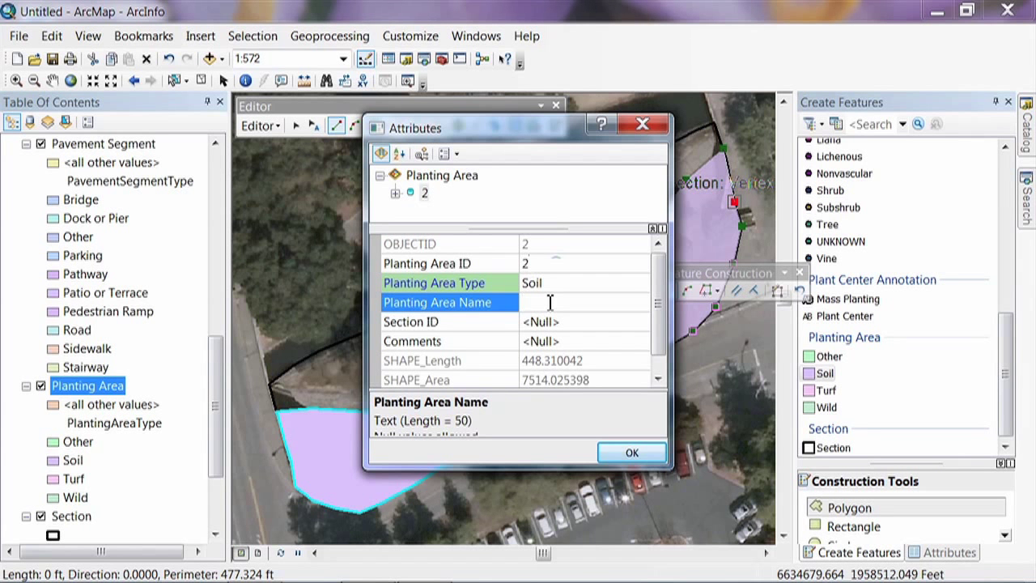
pyautogui.write('Southeast')
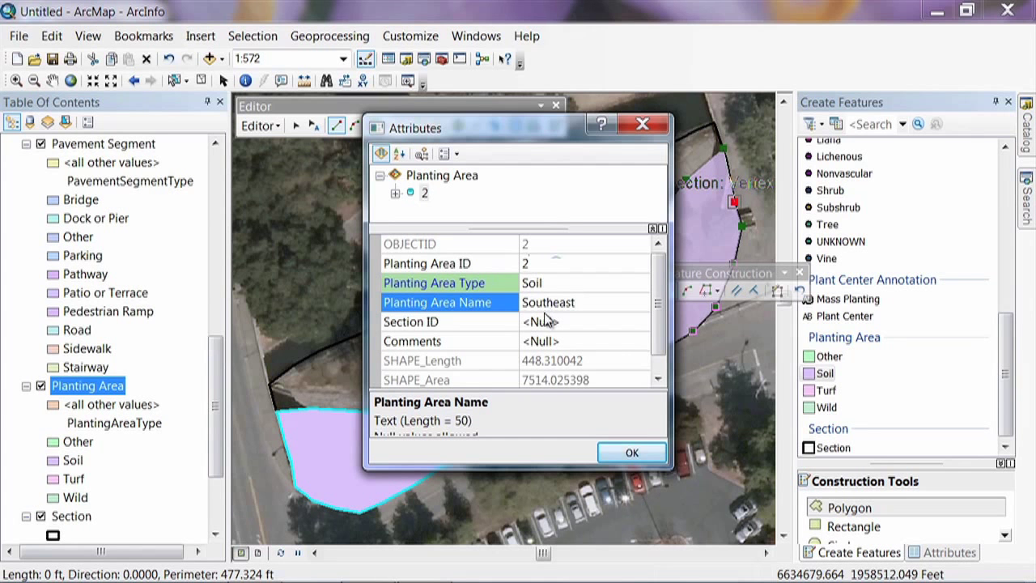
pyautogui.click(539, 323)
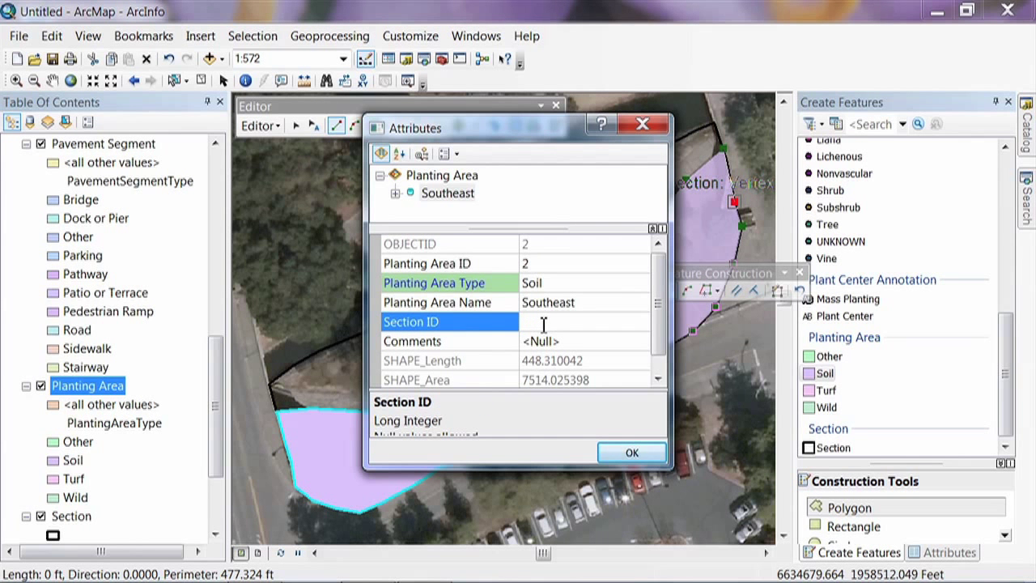
pyautogui.write('1')
pyautogui.click(621, 452)
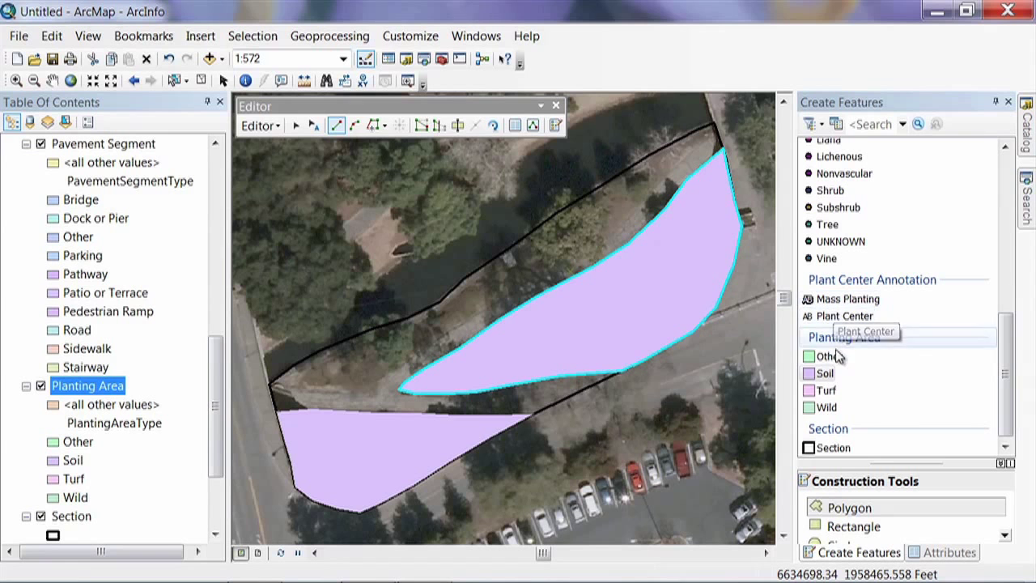
# - With the Soil template, trace the Southeast polygon's upper edge from its top tip westward
pyautogui.click(824, 374)
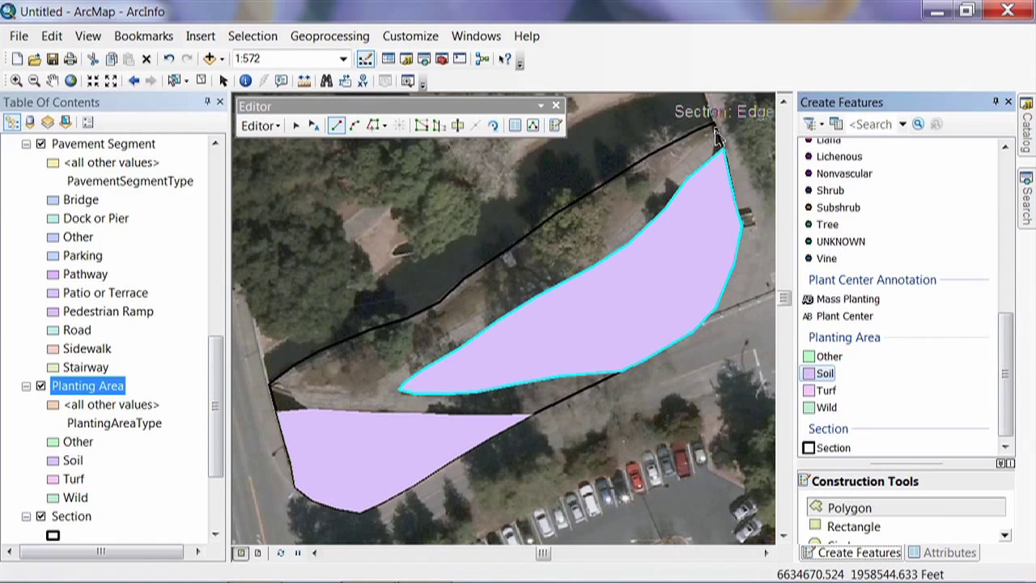
pyautogui.click(716, 133)
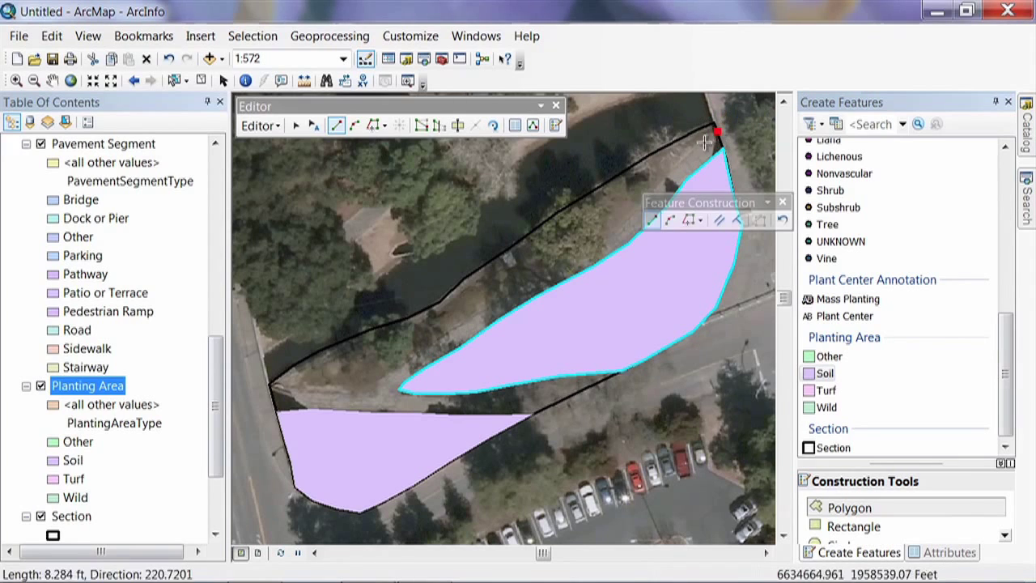
pyautogui.click(694, 149)
pyautogui.click(652, 189)
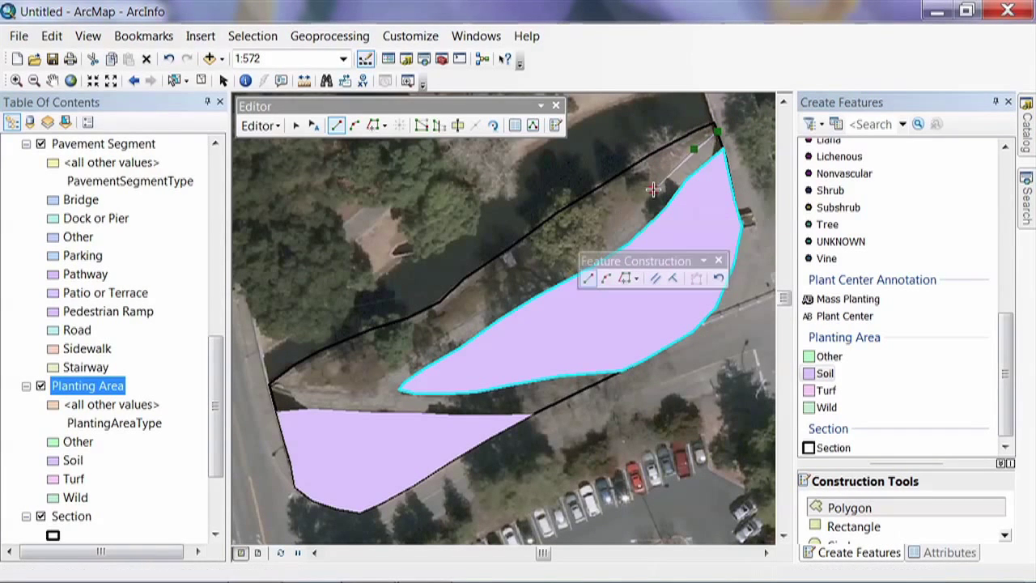
pyautogui.click(625, 220)
pyautogui.click(596, 240)
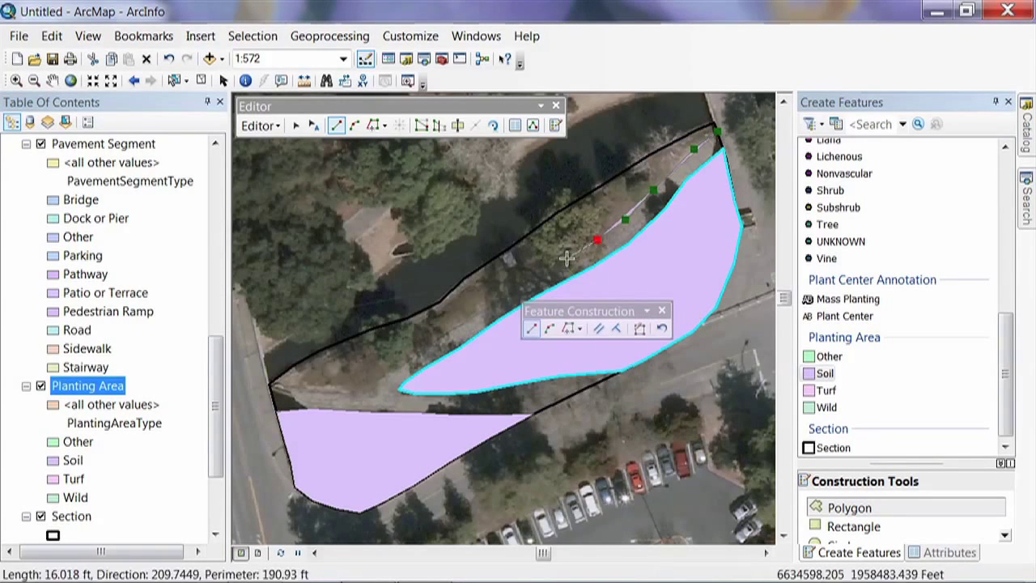
pyautogui.click(556, 267)
pyautogui.click(519, 289)
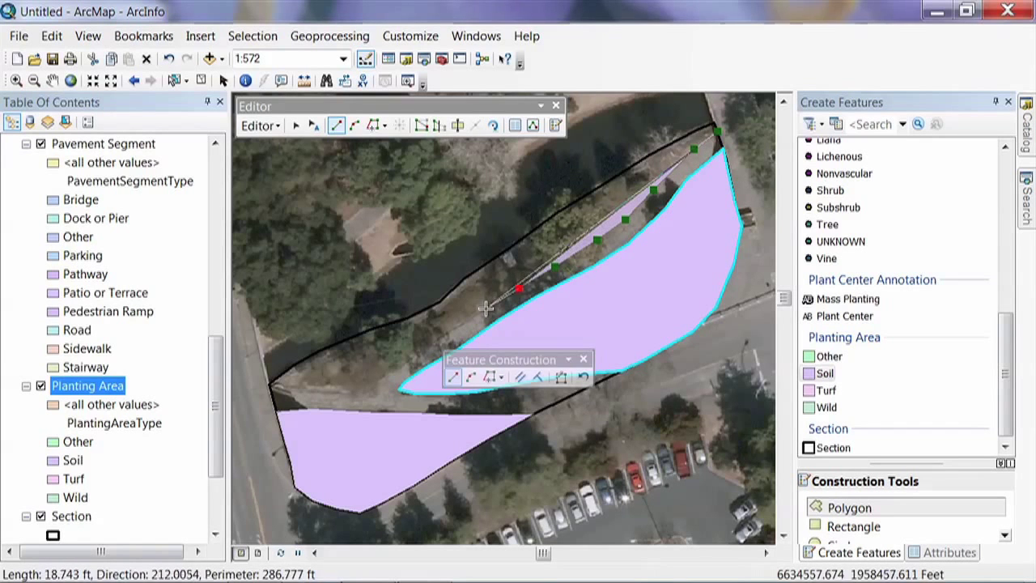
pyautogui.click(485, 308)
pyautogui.click(438, 334)
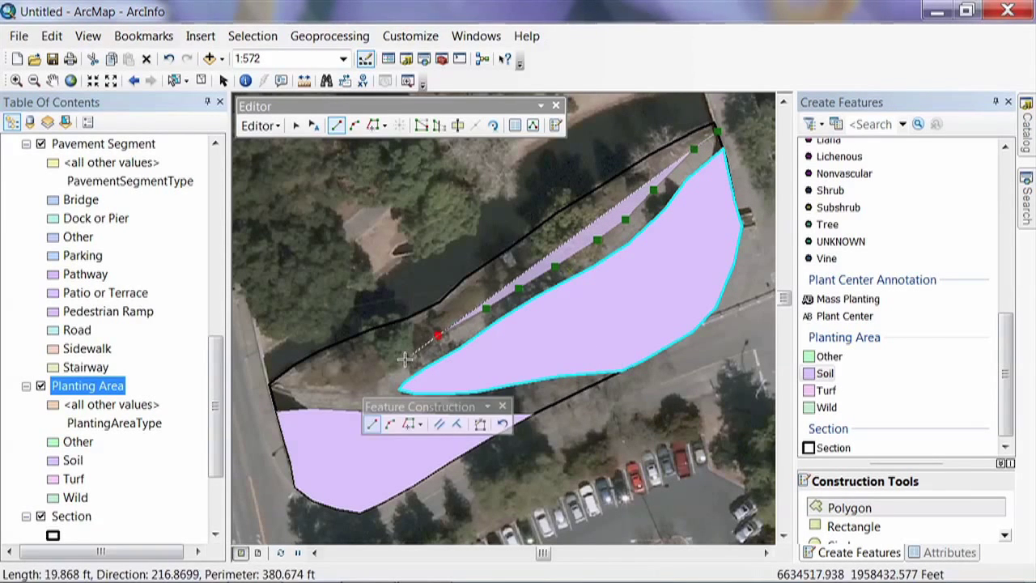
pyautogui.click(405, 358)
pyautogui.click(380, 379)
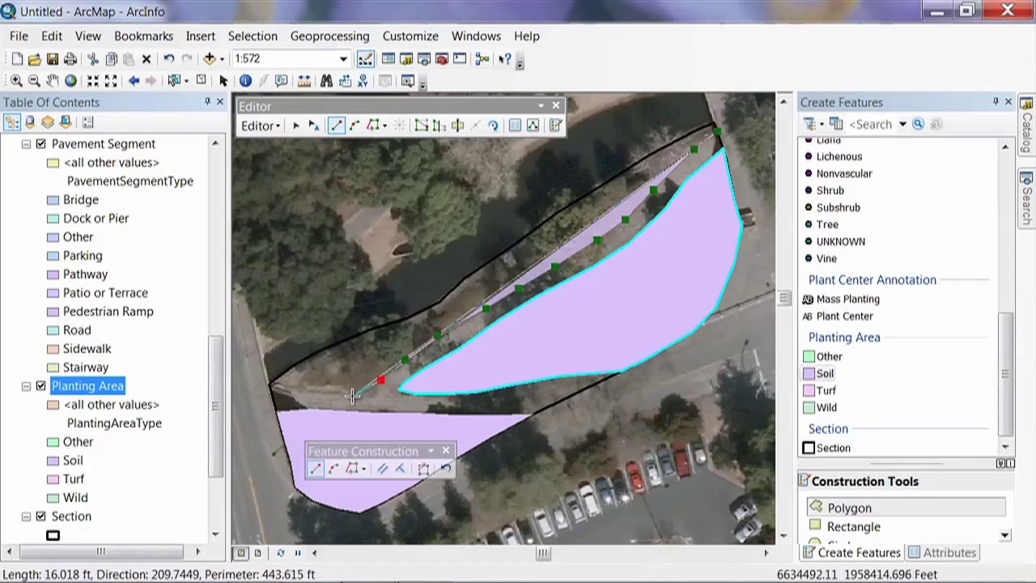
pyautogui.click(352, 395)
pyautogui.click(316, 394)
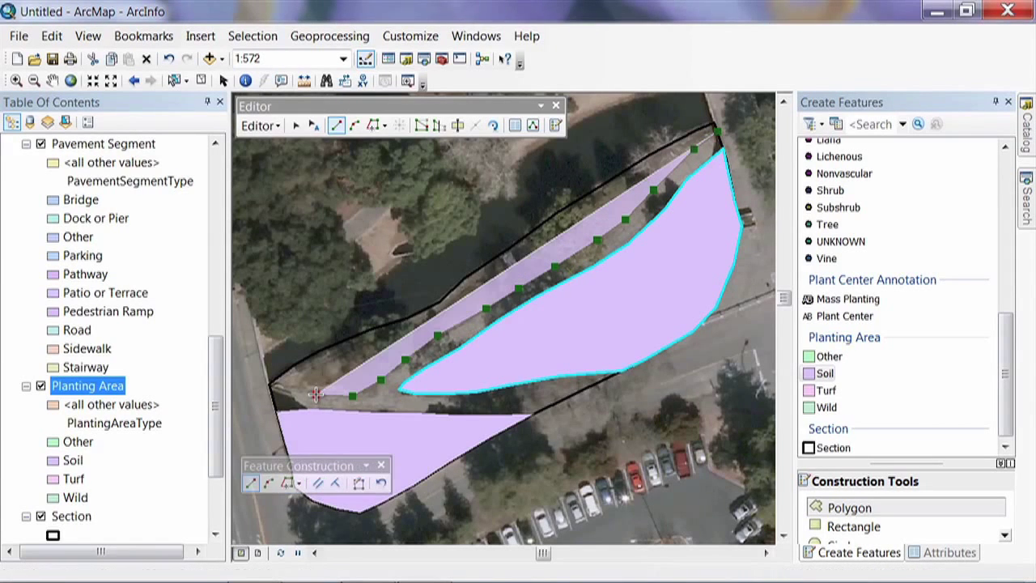
# - Snap to the section's west corner, trace its northern edge to the northeast corner, and finish
pyautogui.click(284, 390)
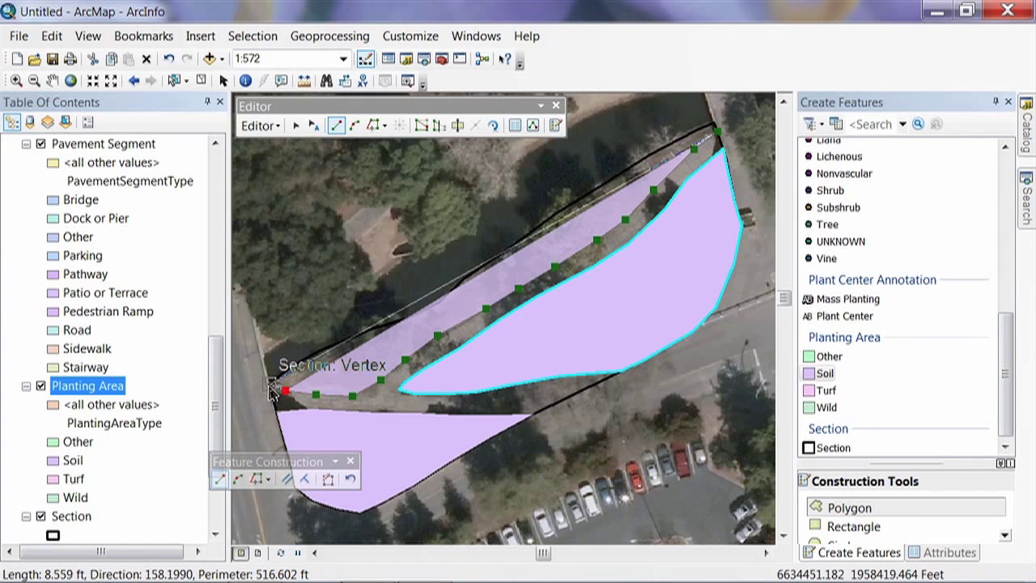
pyautogui.click(271, 385)
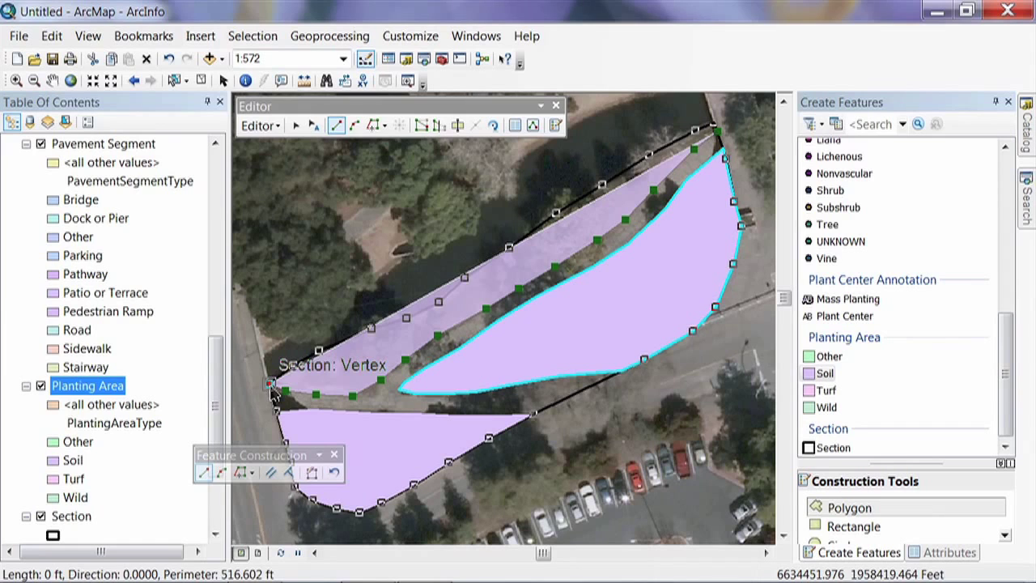
pyautogui.click(293, 365)
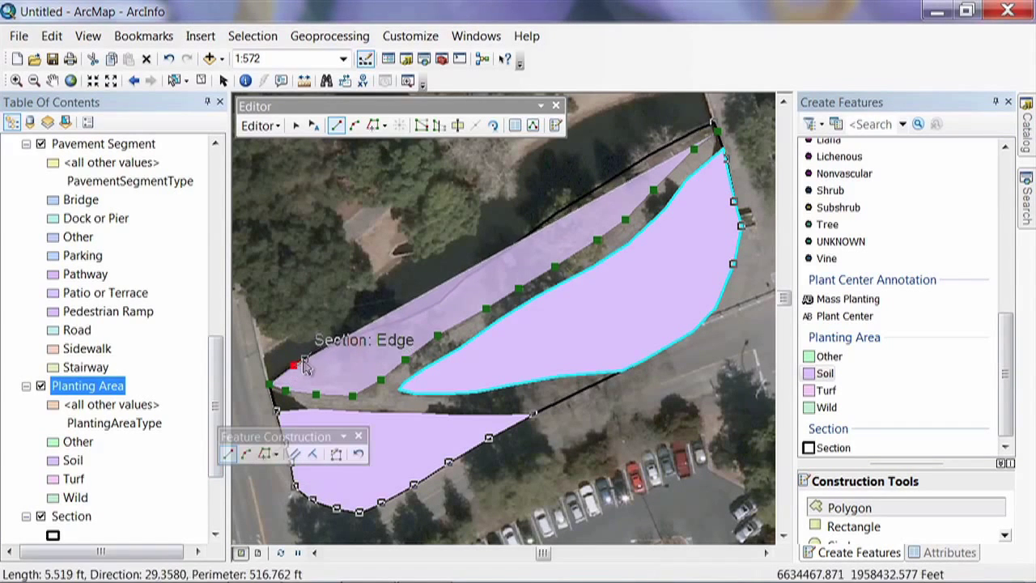
pyautogui.click(318, 352)
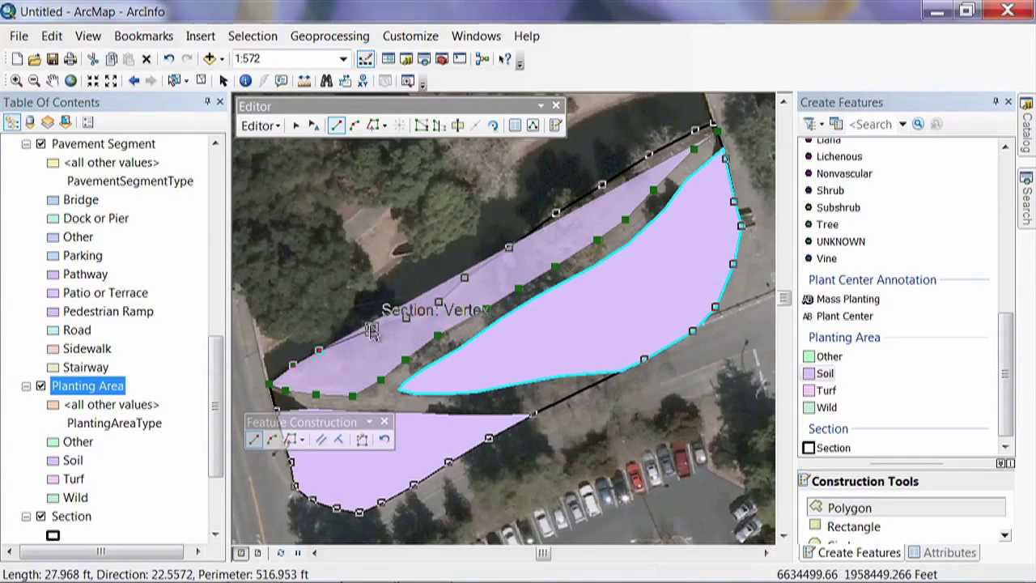
pyautogui.click(370, 328)
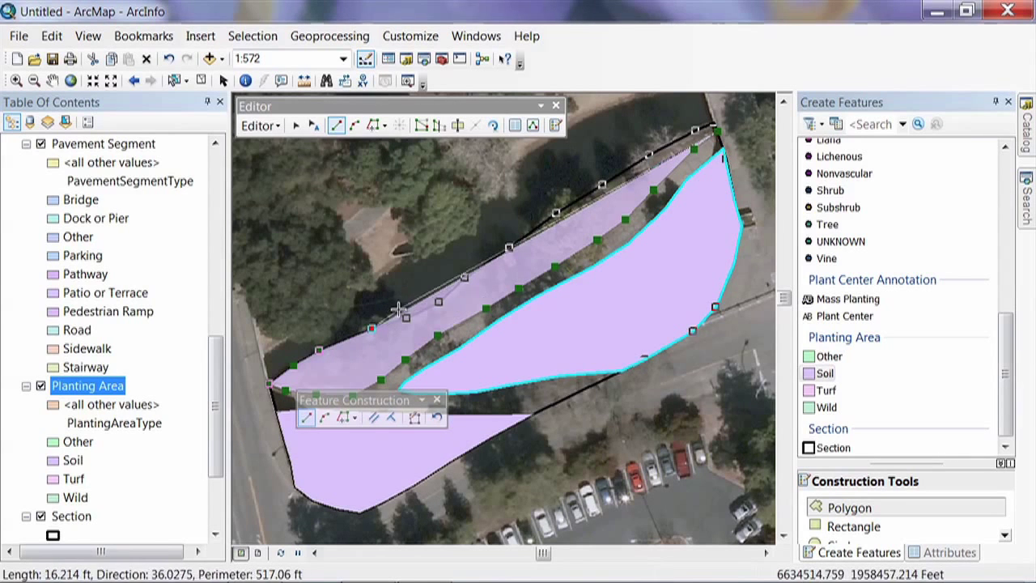
pyautogui.click(407, 318)
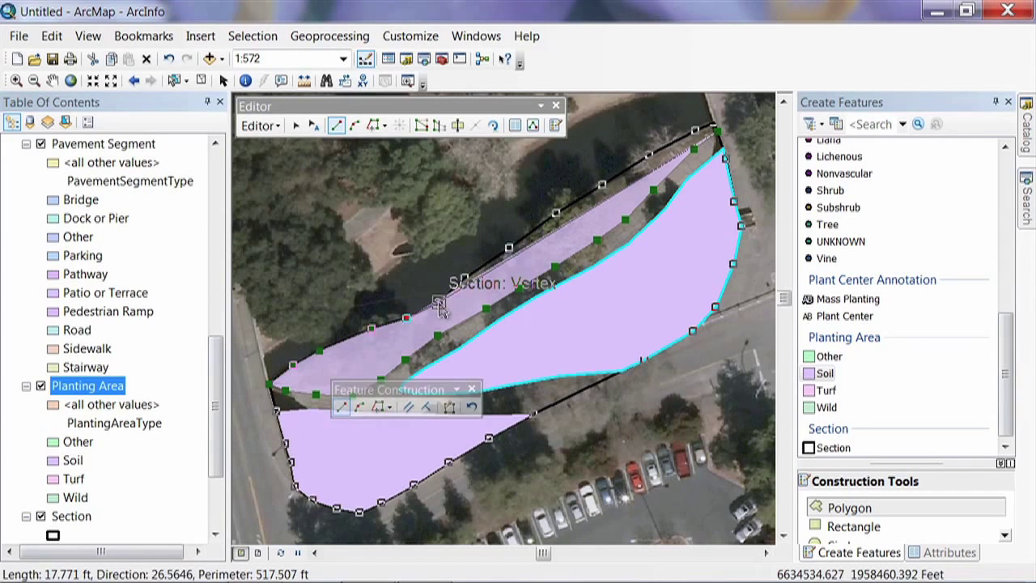
pyautogui.click(438, 301)
pyautogui.click(464, 279)
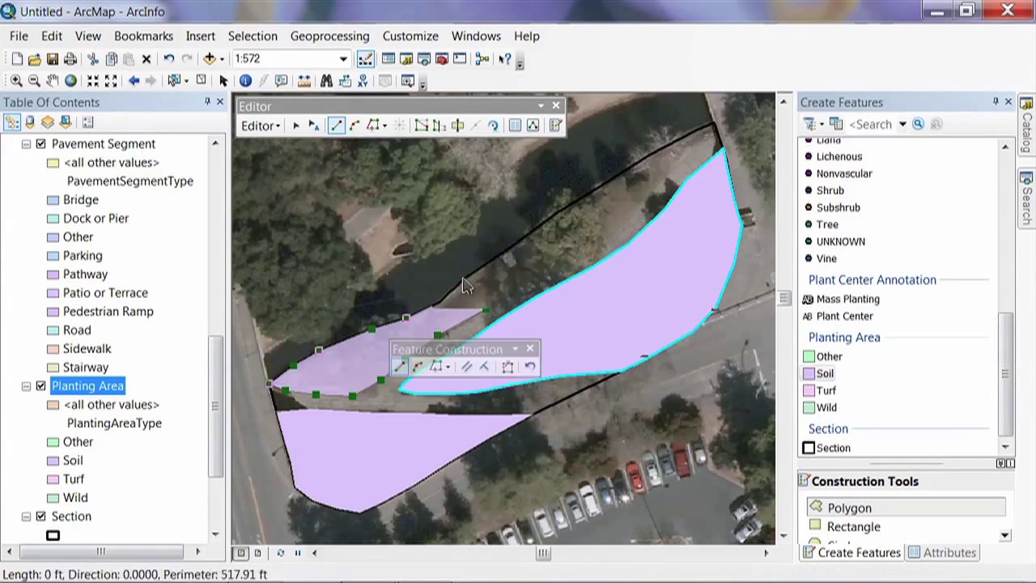
pyautogui.click(509, 247)
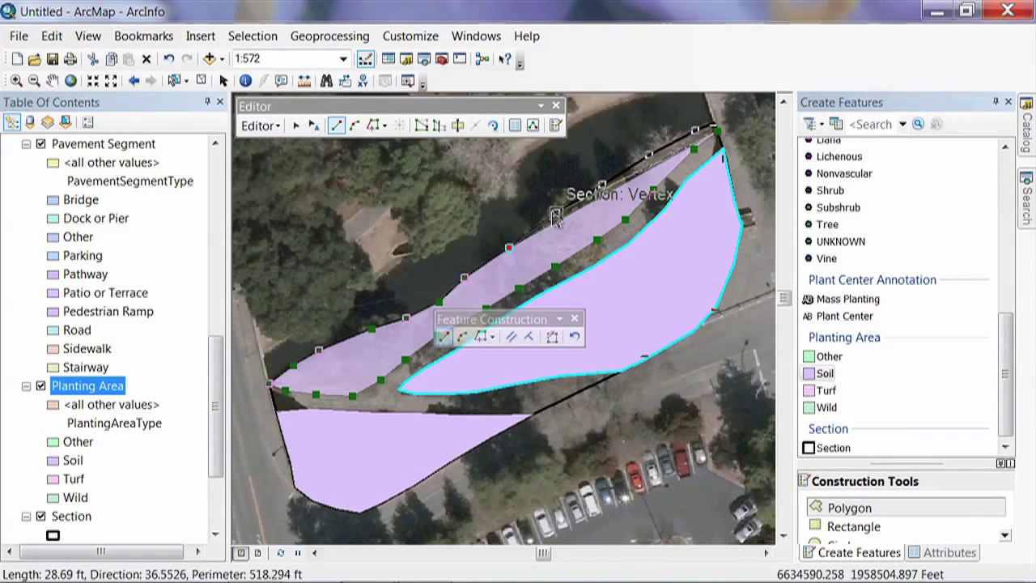
pyautogui.click(556, 213)
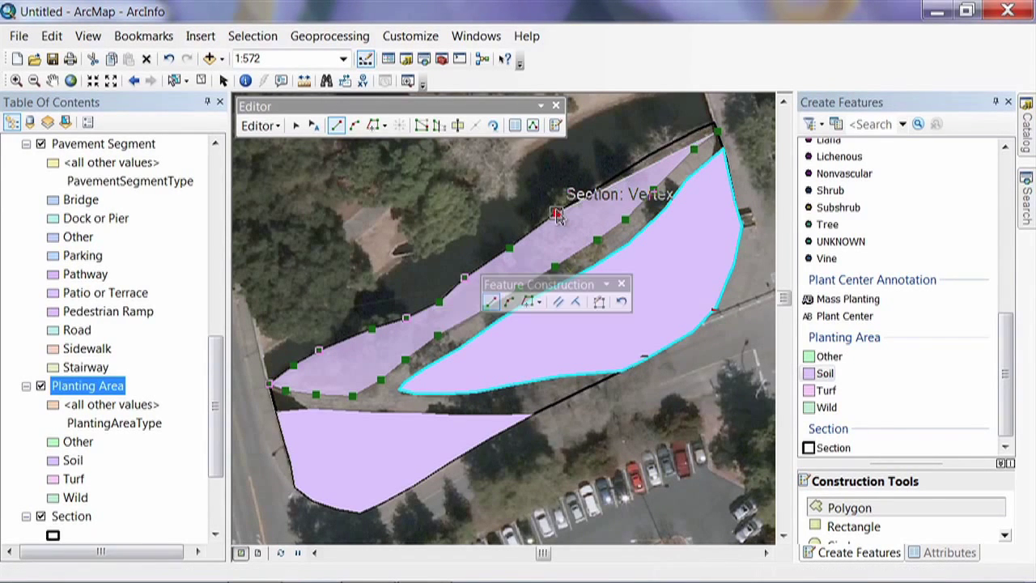
pyautogui.click(603, 186)
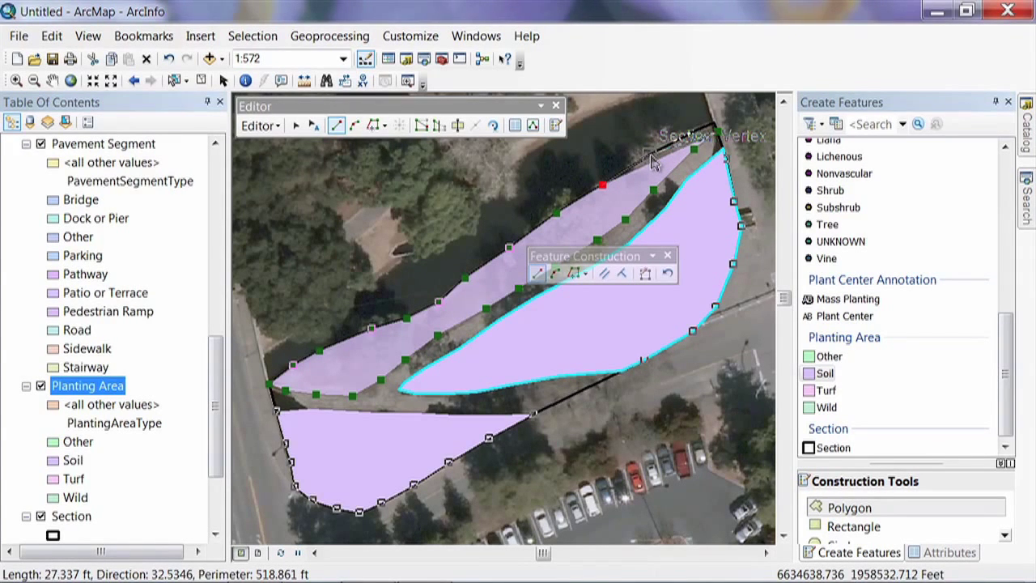
pyautogui.click(649, 154)
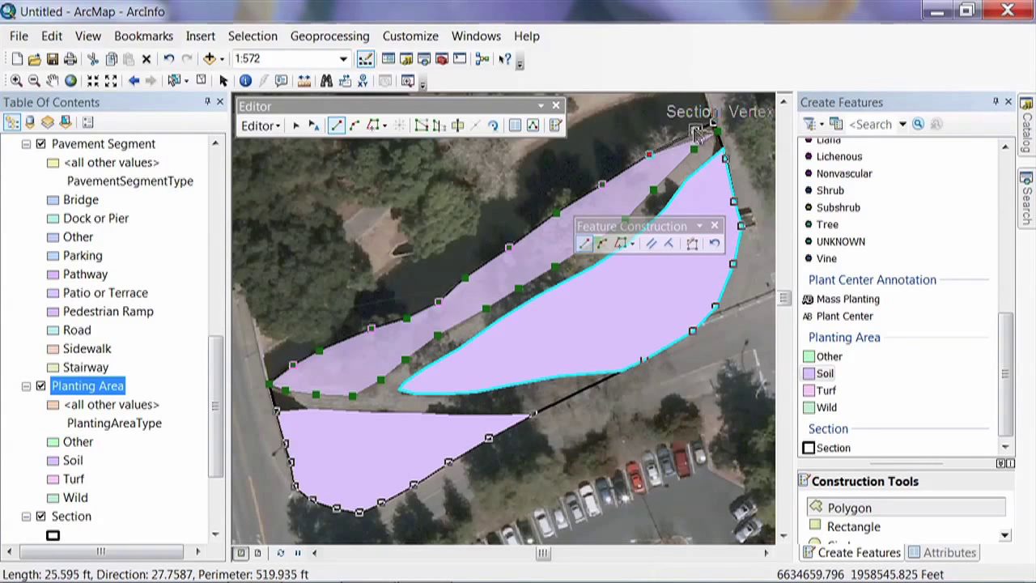
pyautogui.click(695, 130)
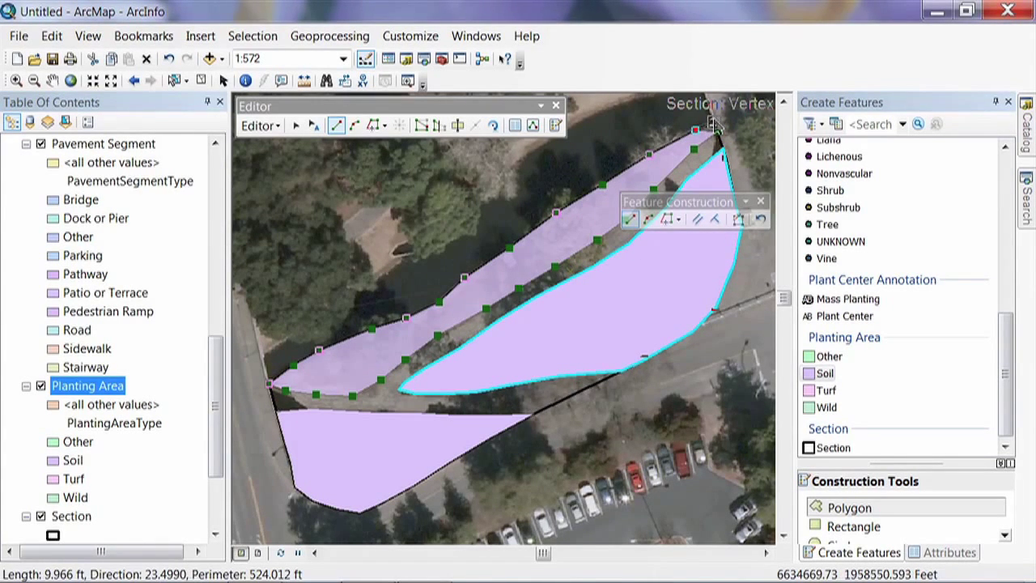
pyautogui.doubleClick(715, 126)
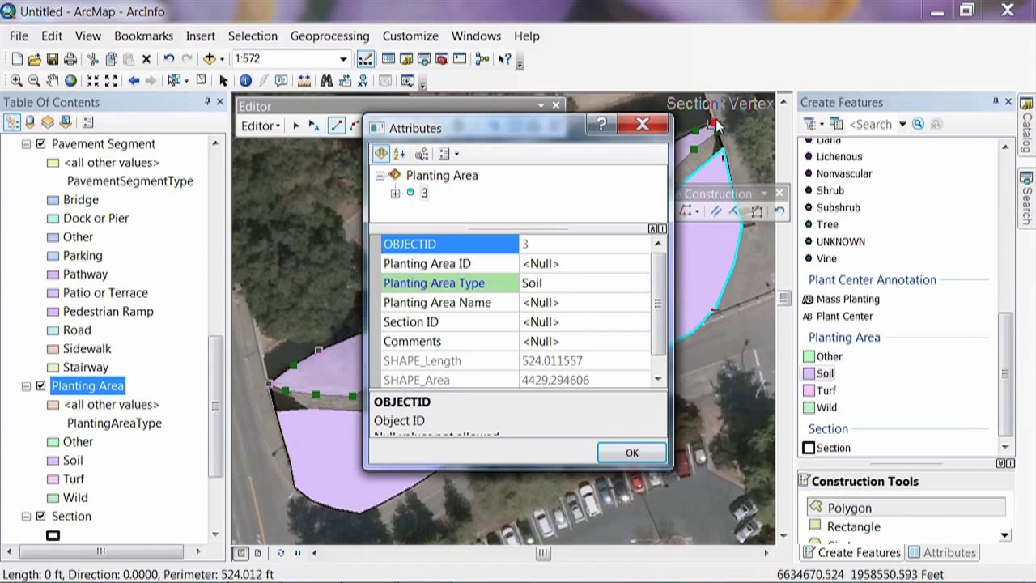
# - Enter Planting Area ID 3 and name Bank with Section ID 1, and confirm
pyautogui.click(553, 266)
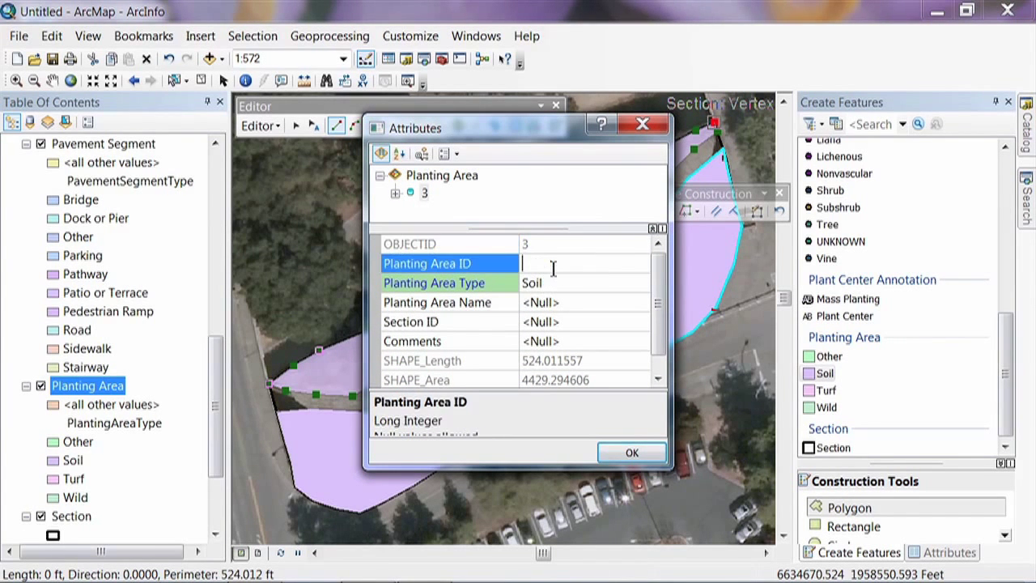
pyautogui.write('3')
pyautogui.click(543, 302)
pyautogui.write('Bank')
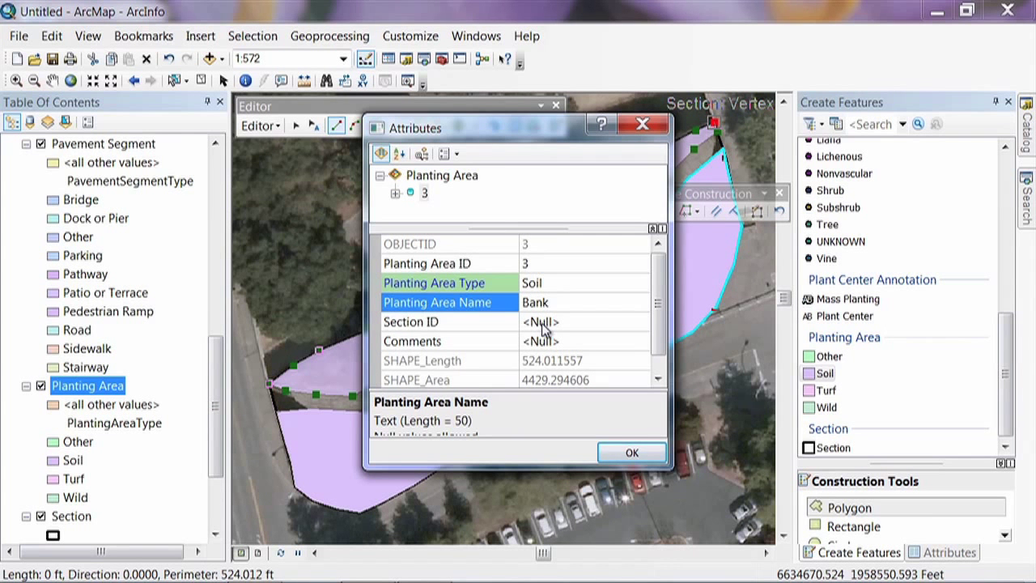
pyautogui.click(544, 324)
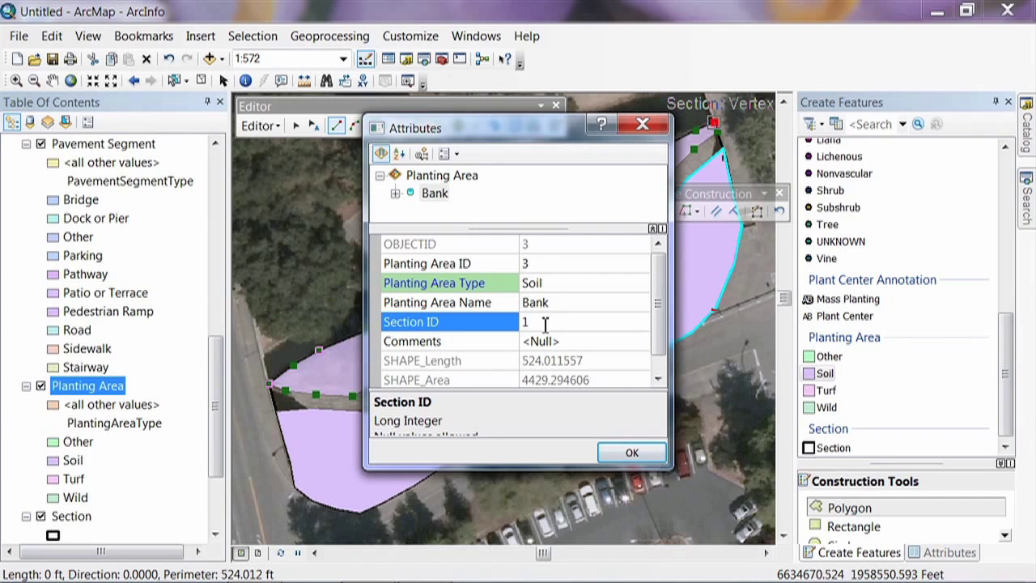
pyautogui.click(630, 453)
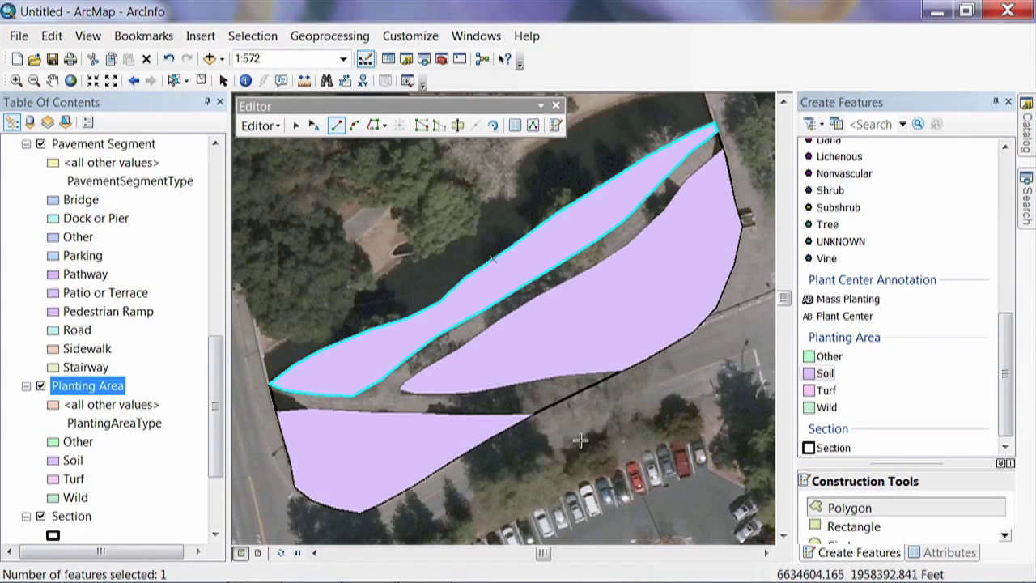
# - With the Edit Tool, select the South Ericaceae section polygon and show its attributes
pyautogui.click(295, 127)
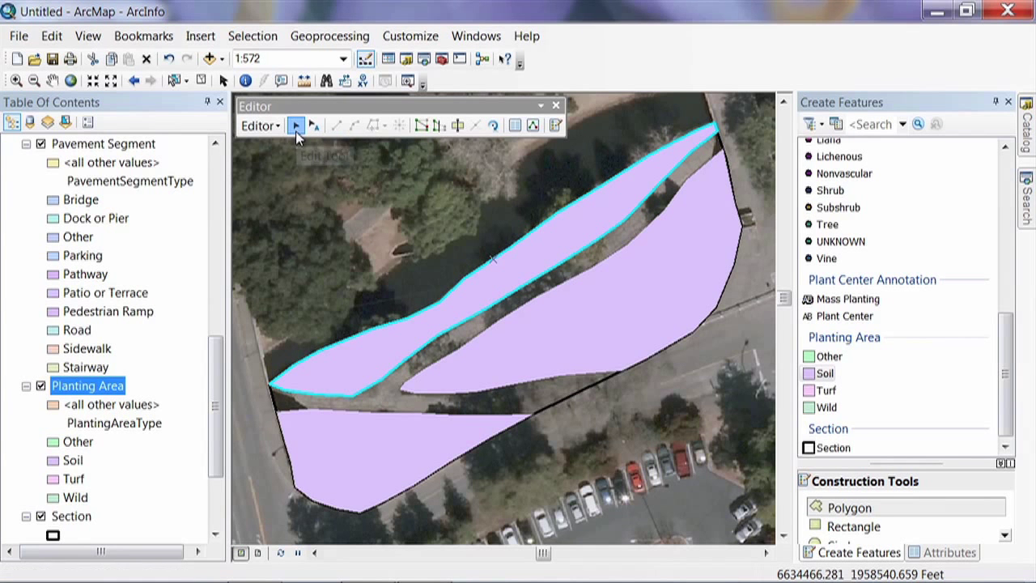
pyautogui.click(350, 275)
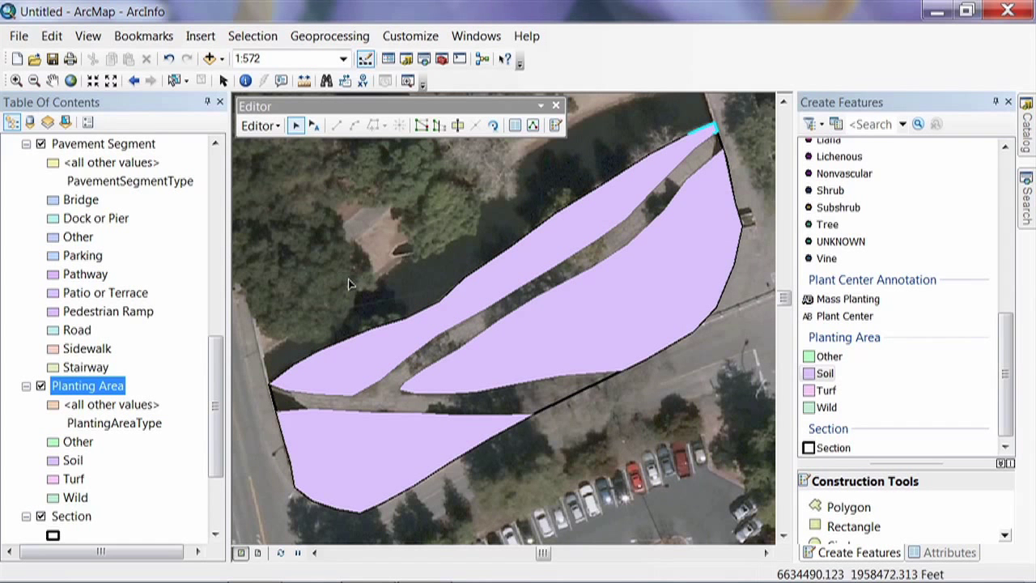
pyautogui.click(561, 400)
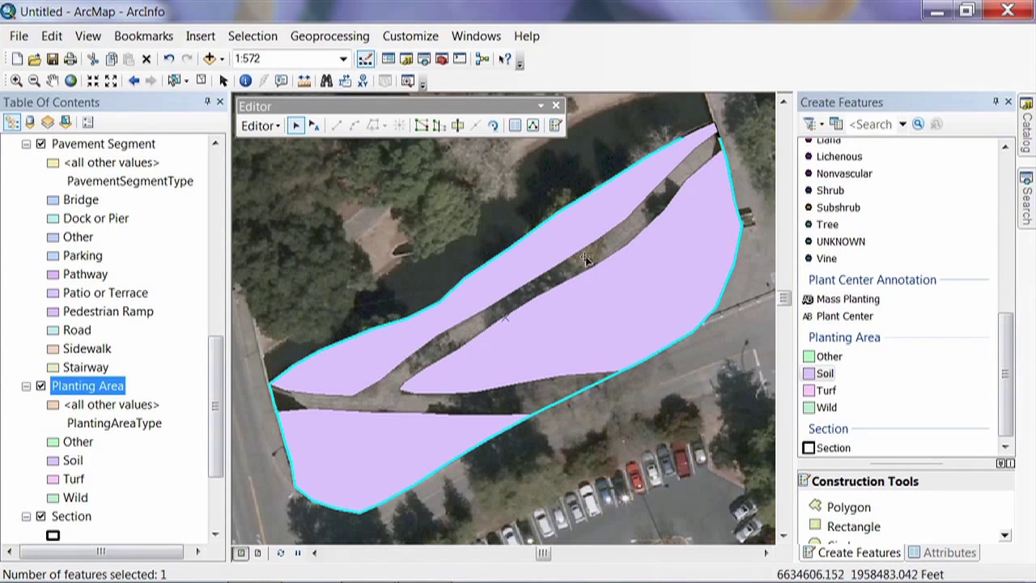
pyautogui.click(514, 127)
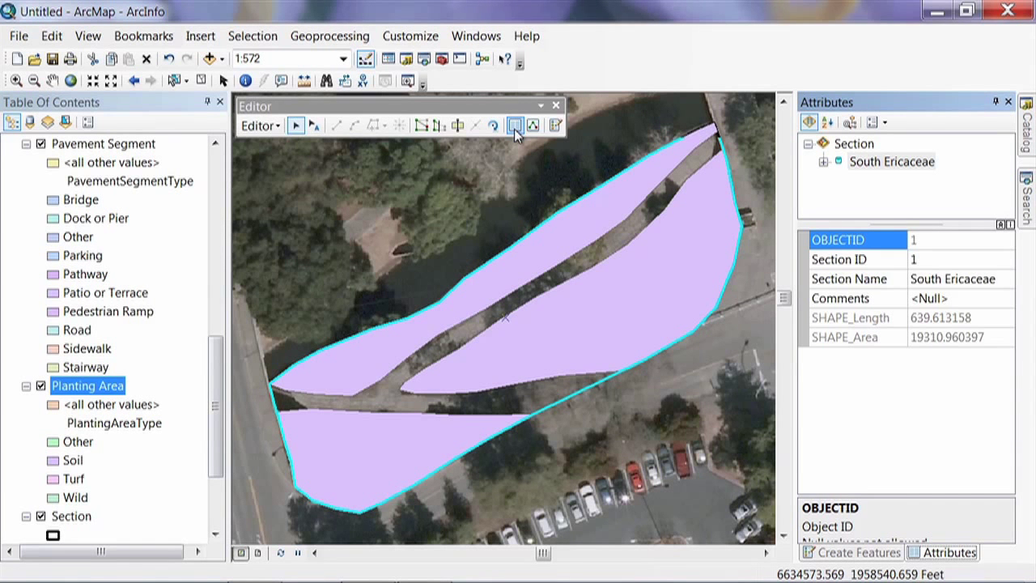
pyautogui.click(823, 161)
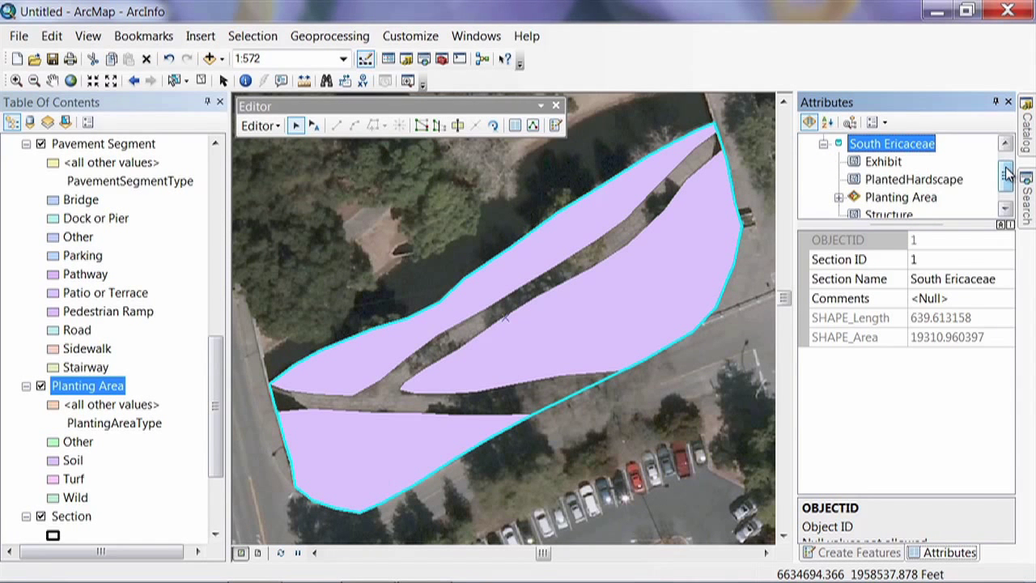
pyautogui.moveTo(1008, 174); pyautogui.dragTo(1008, 183)
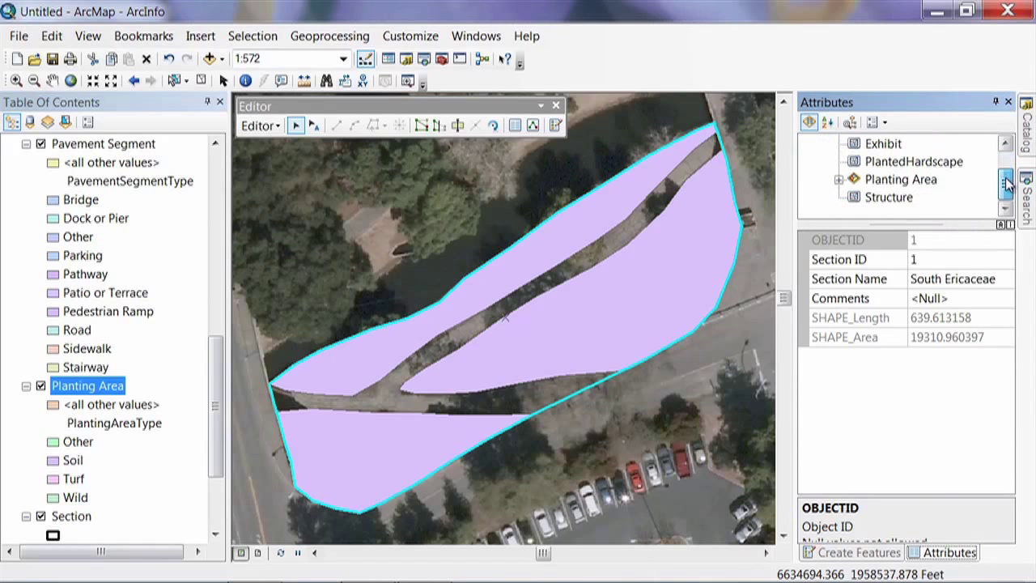
pyautogui.click(839, 178)
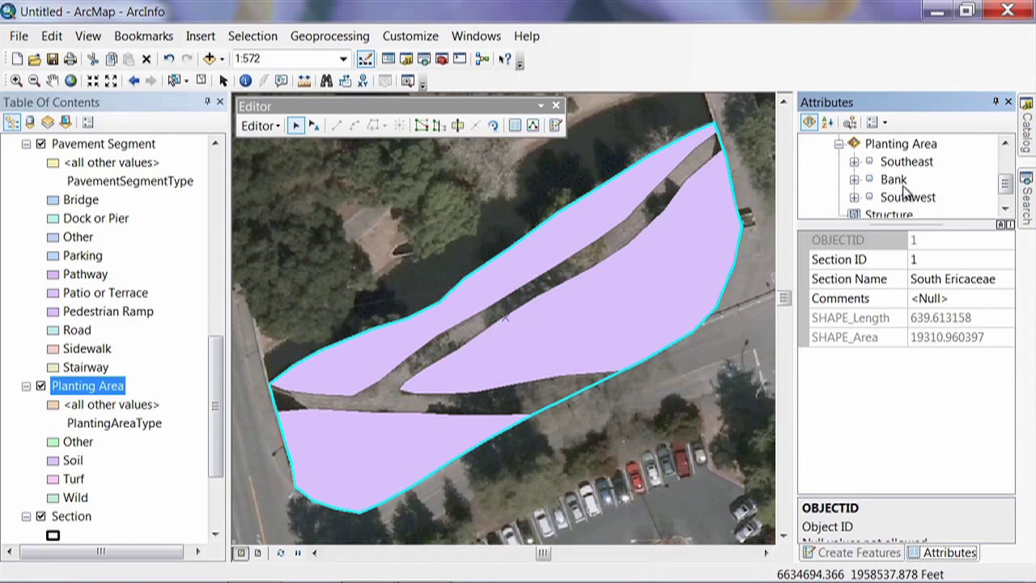
pyautogui.click(759, 411)
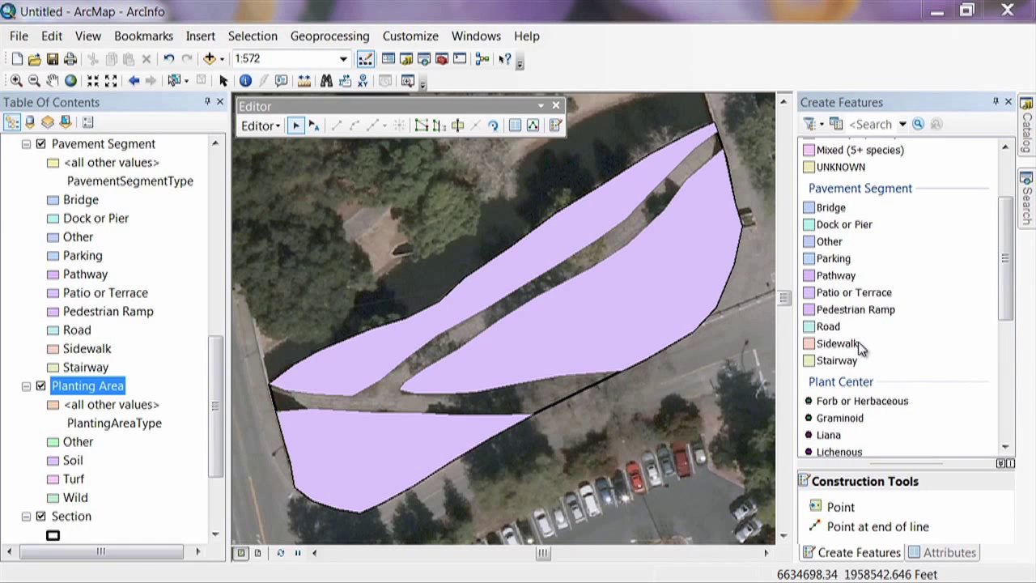
pyautogui.click(834, 279)
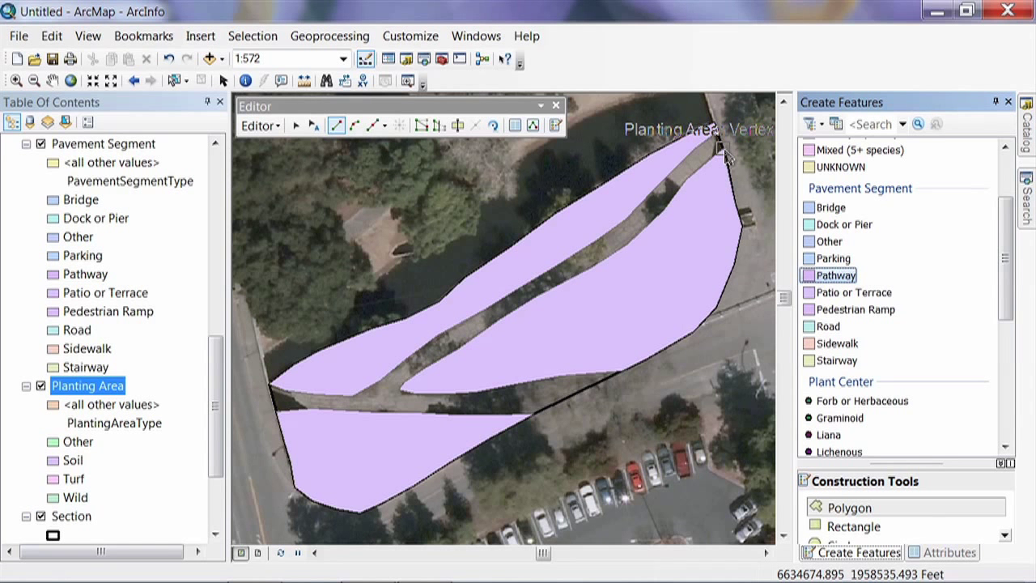
# - Trace the pathway from its upper-right corner down-left, then east along the planting area edge
pyautogui.click(722, 150)
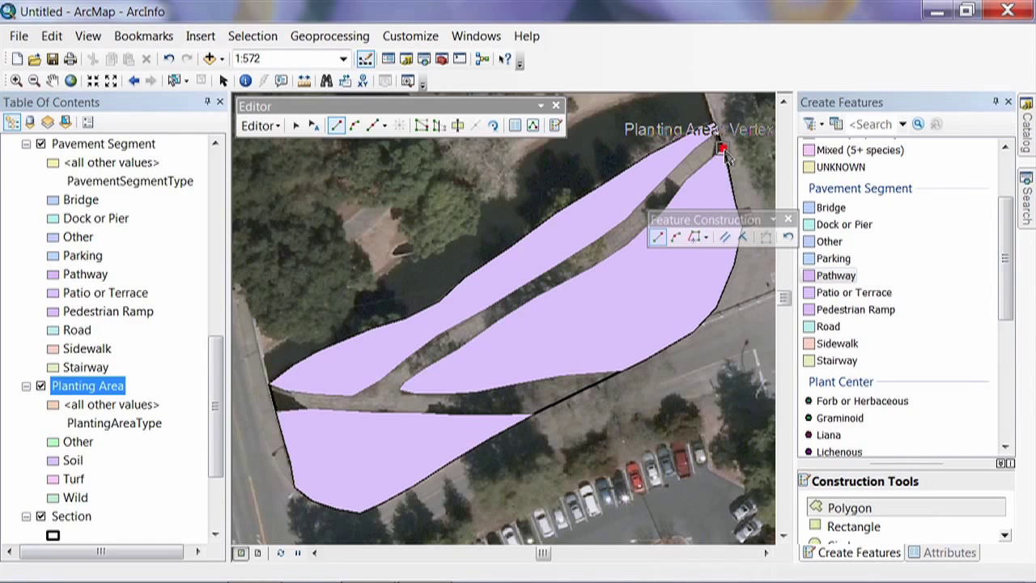
pyautogui.click(685, 182)
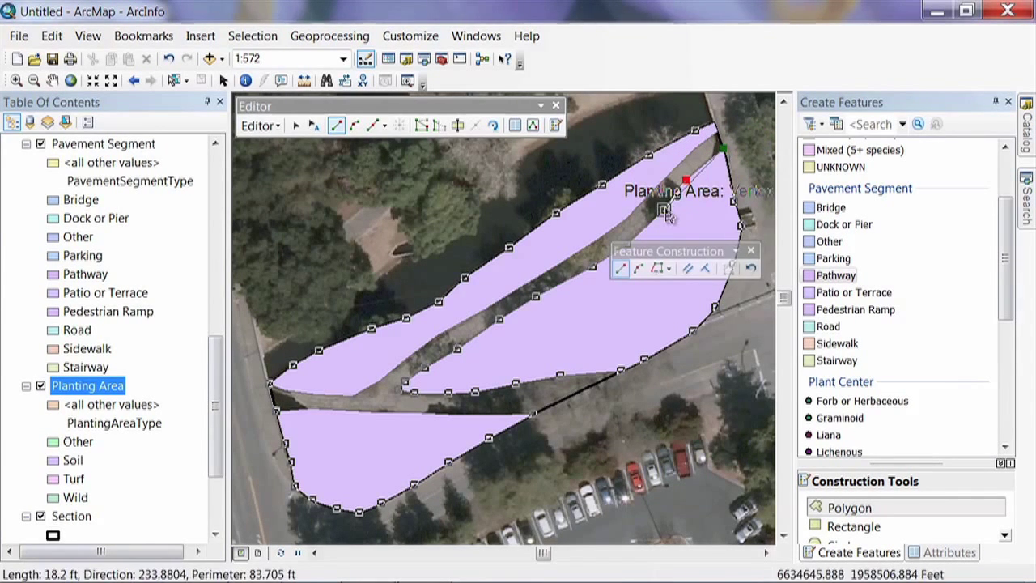
pyautogui.click(663, 210)
pyautogui.click(627, 244)
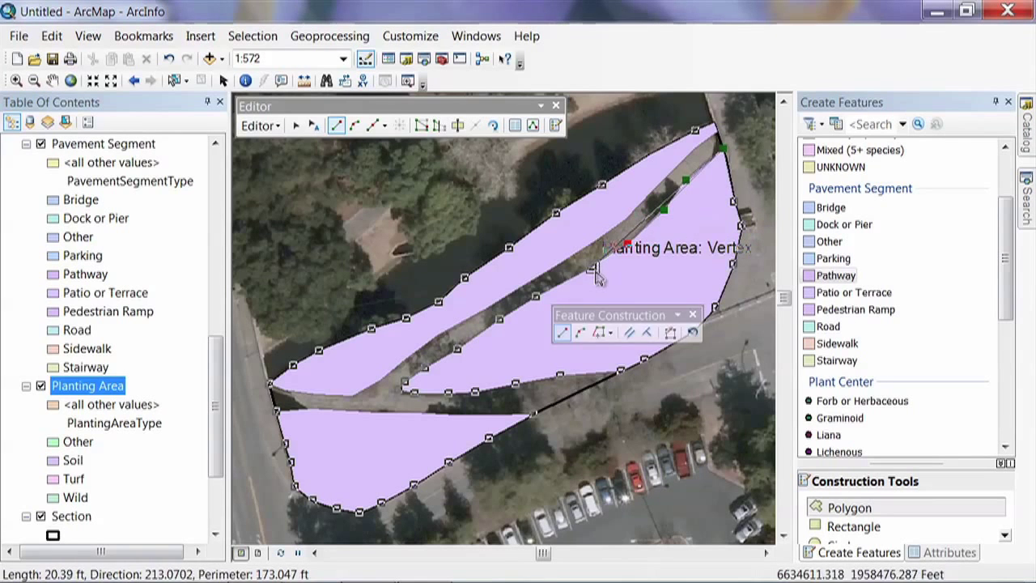
pyautogui.click(592, 265)
pyautogui.click(536, 296)
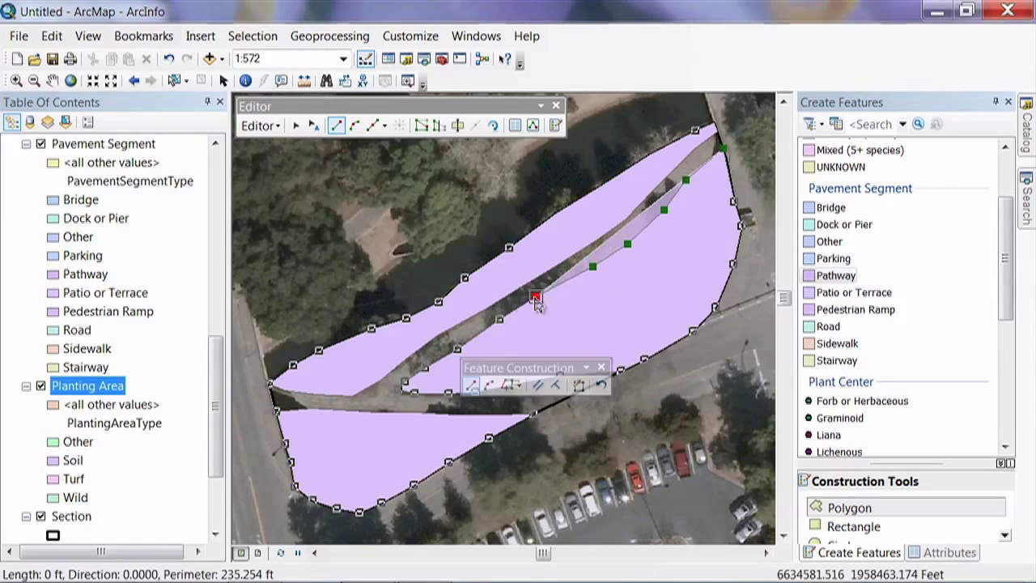
pyautogui.click(499, 319)
pyautogui.click(458, 350)
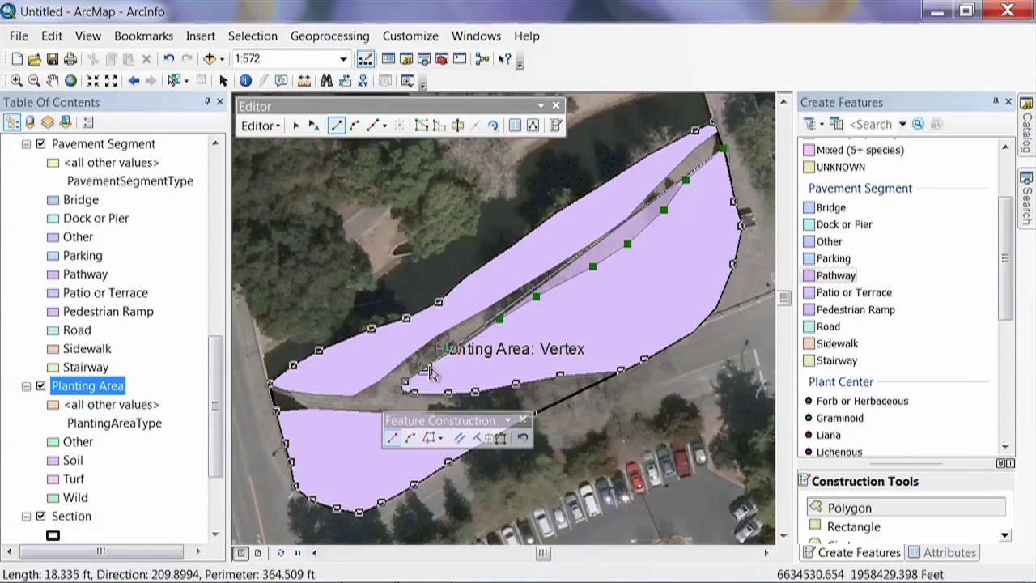
pyautogui.click(425, 366)
pyautogui.click(404, 381)
pyautogui.click(398, 388)
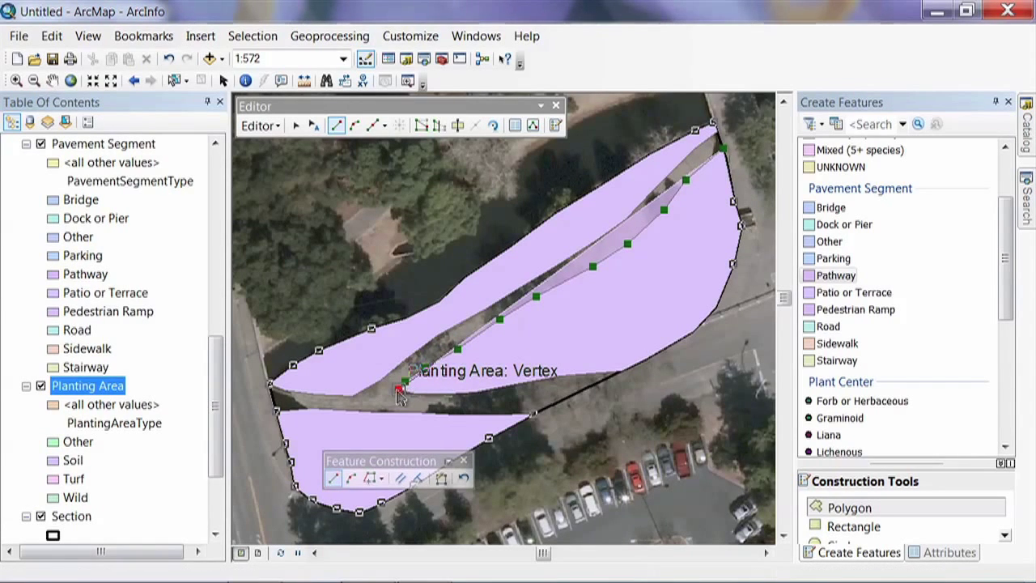
pyautogui.click(414, 392)
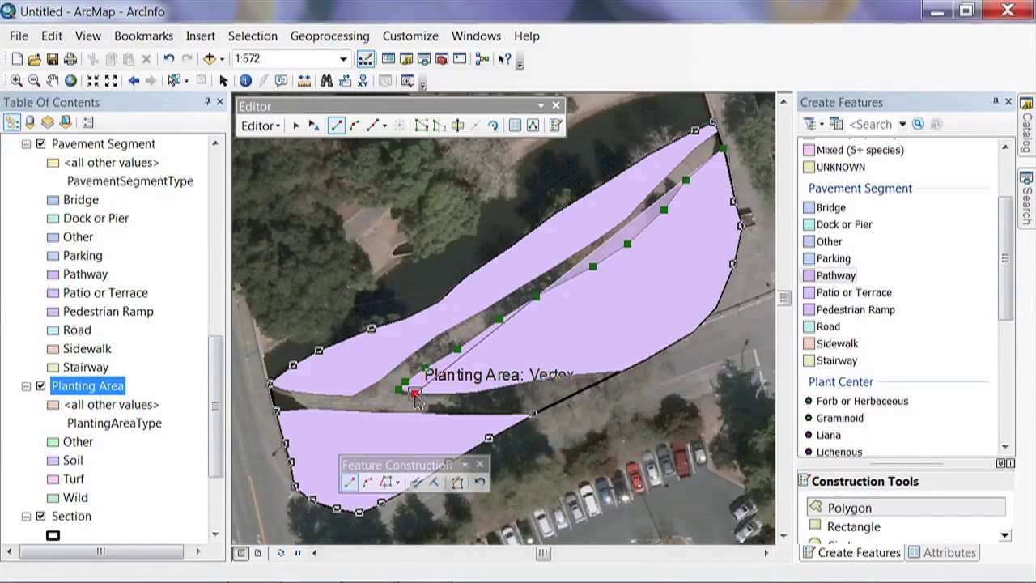
pyautogui.click(461, 393)
pyautogui.click(475, 392)
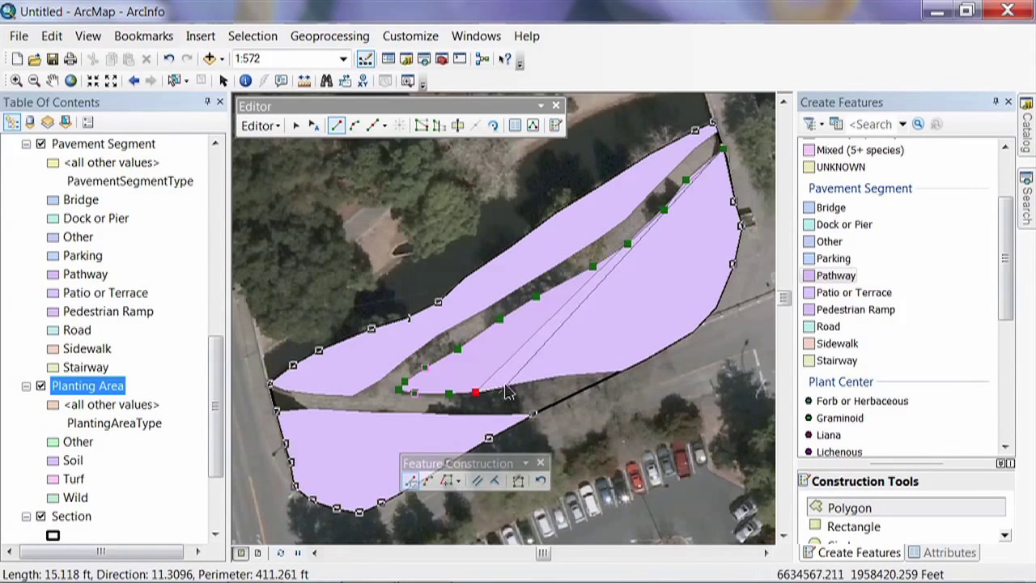
pyautogui.click(515, 385)
pyautogui.click(559, 375)
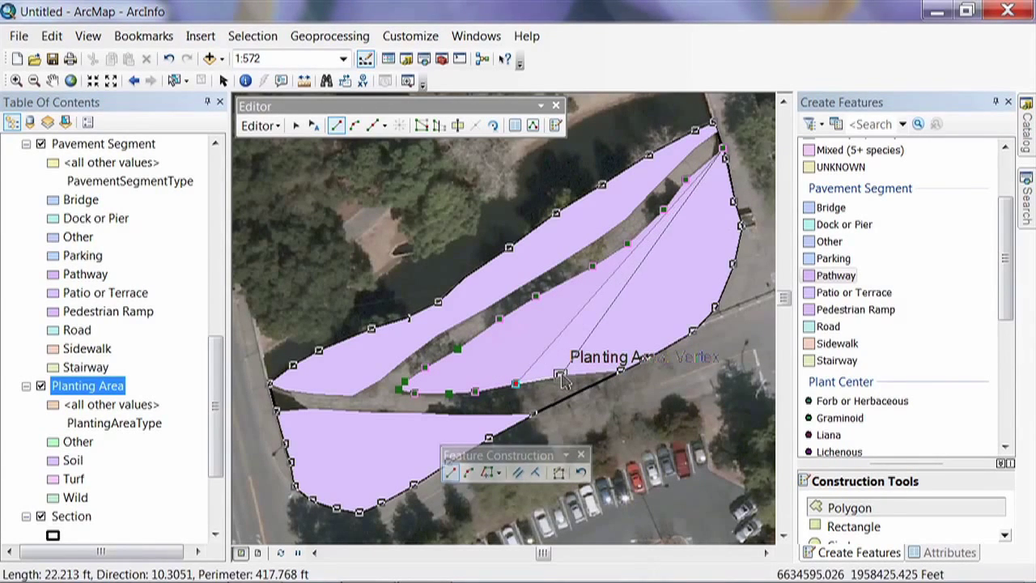
# - Continue the outline along the lower planting area edge west to the left corner
pyautogui.click(619, 371)
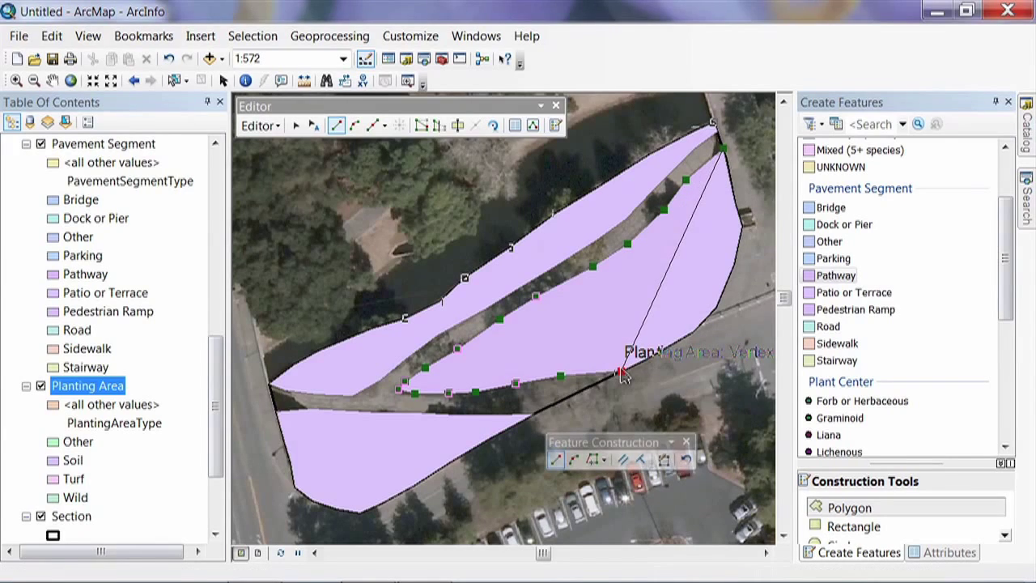
pyautogui.click(533, 415)
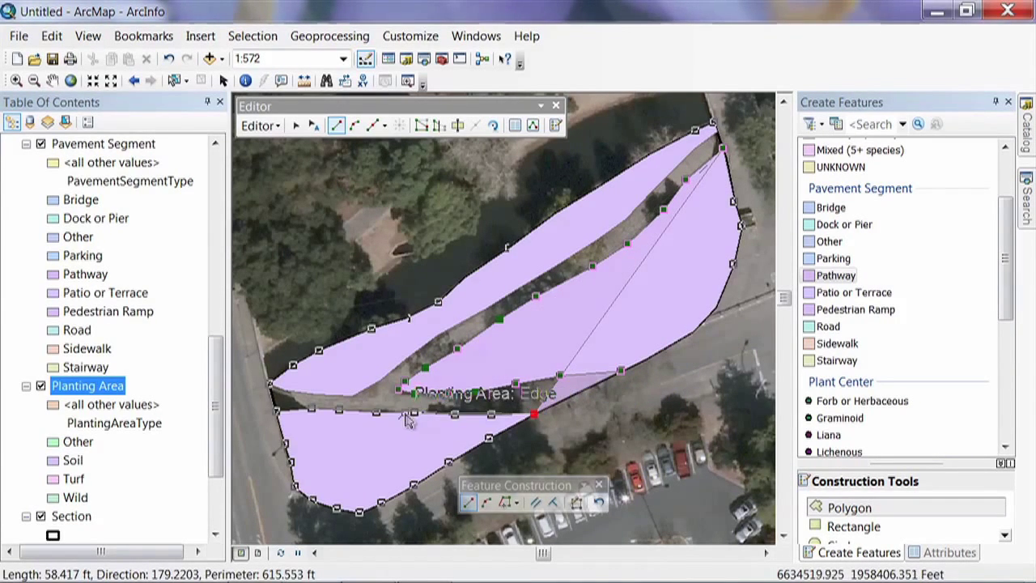
pyautogui.click(489, 414)
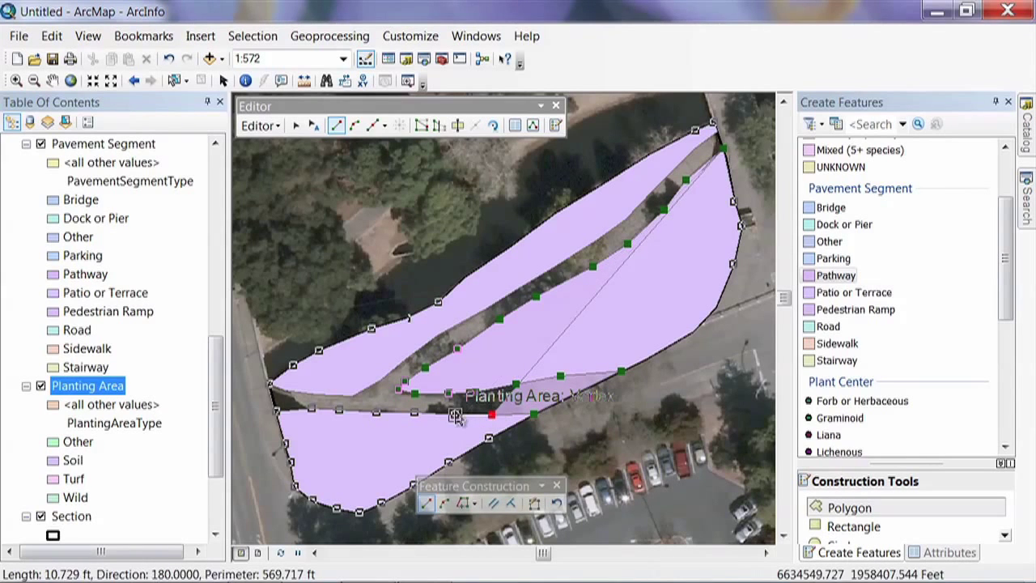
pyautogui.click(455, 413)
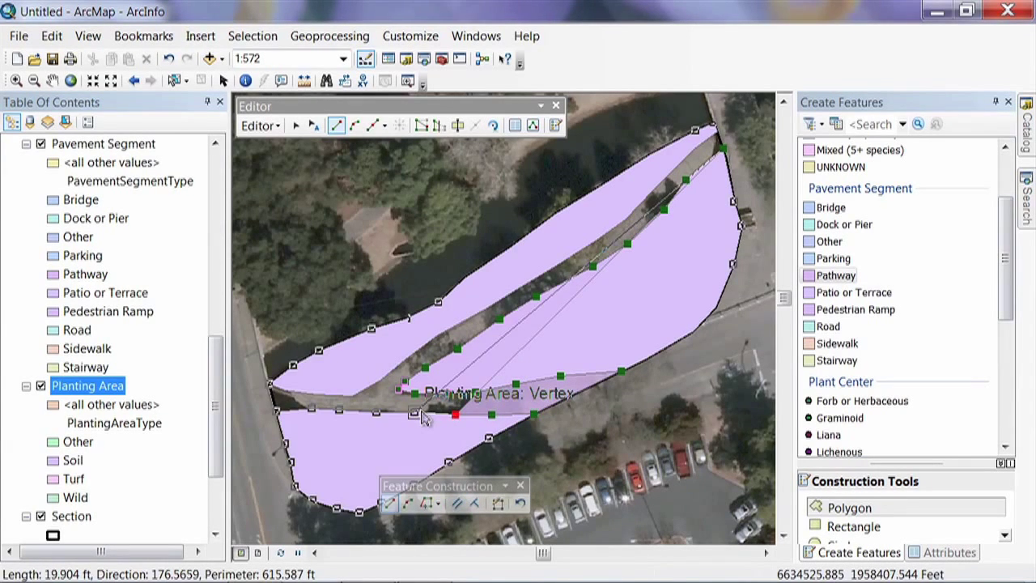
pyautogui.click(413, 413)
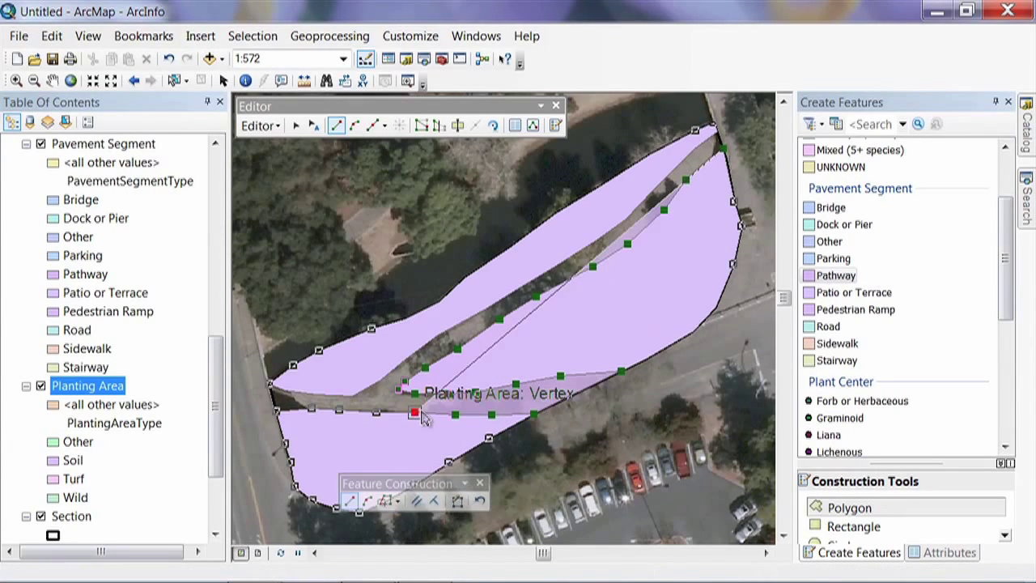
pyautogui.click(376, 414)
pyautogui.click(340, 412)
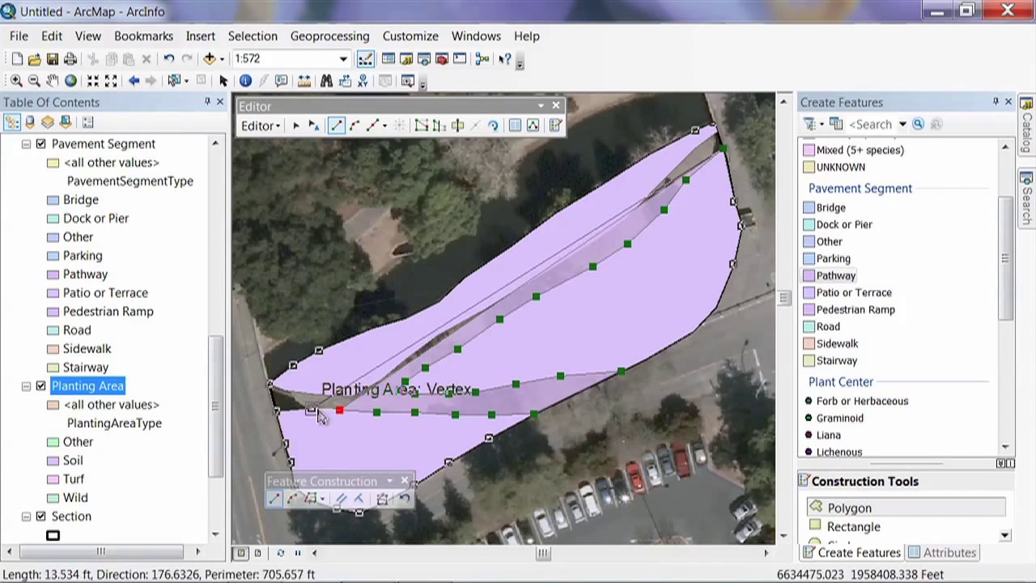
pyautogui.click(312, 409)
pyautogui.click(276, 411)
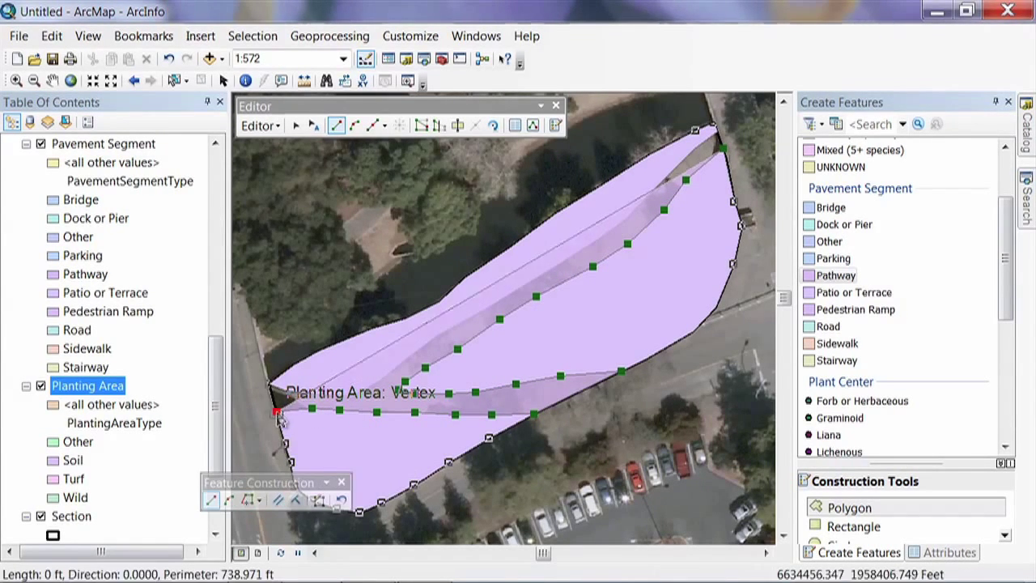
pyautogui.click(269, 383)
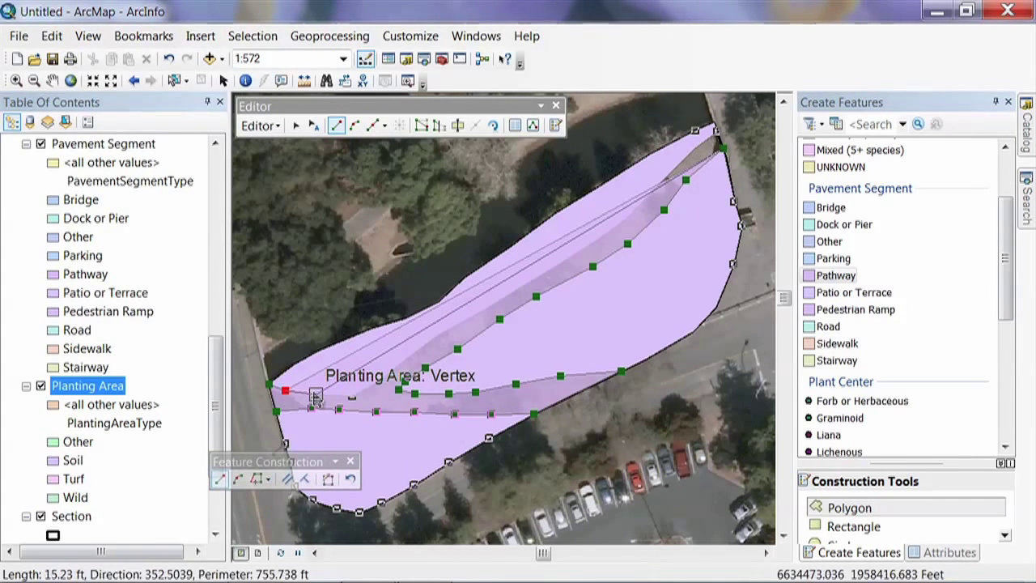
# - Trace back northeast along the pathway, snapping to planting area vertices, and finish the feature
pyautogui.click(315, 394)
pyautogui.click(352, 395)
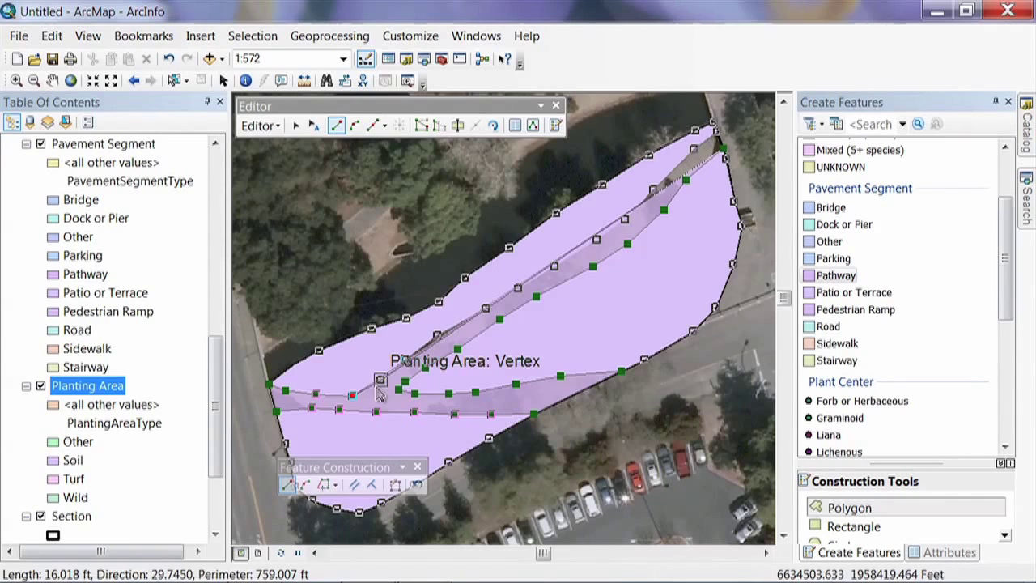
pyautogui.click(380, 379)
pyautogui.click(404, 358)
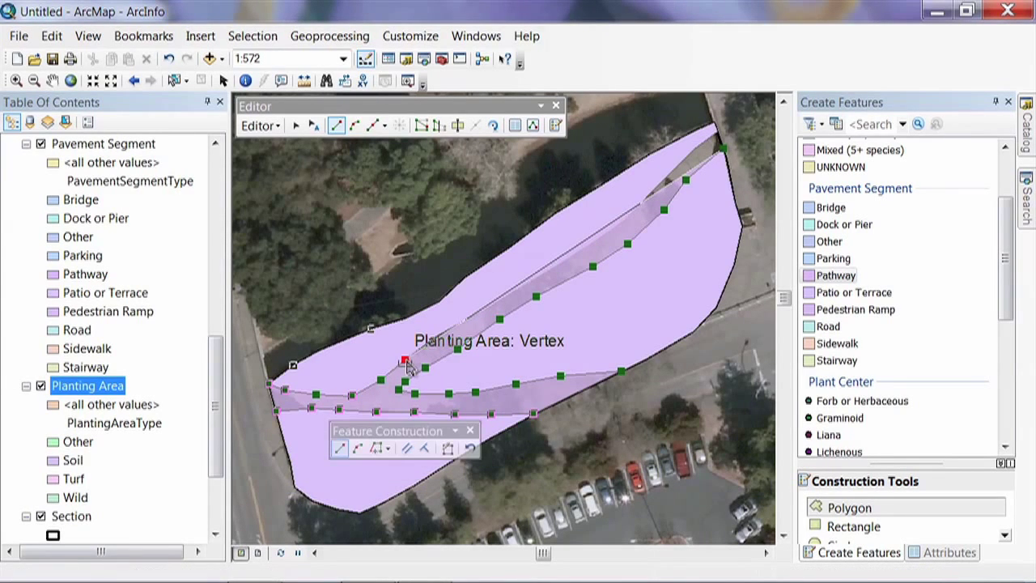
pyautogui.click(437, 335)
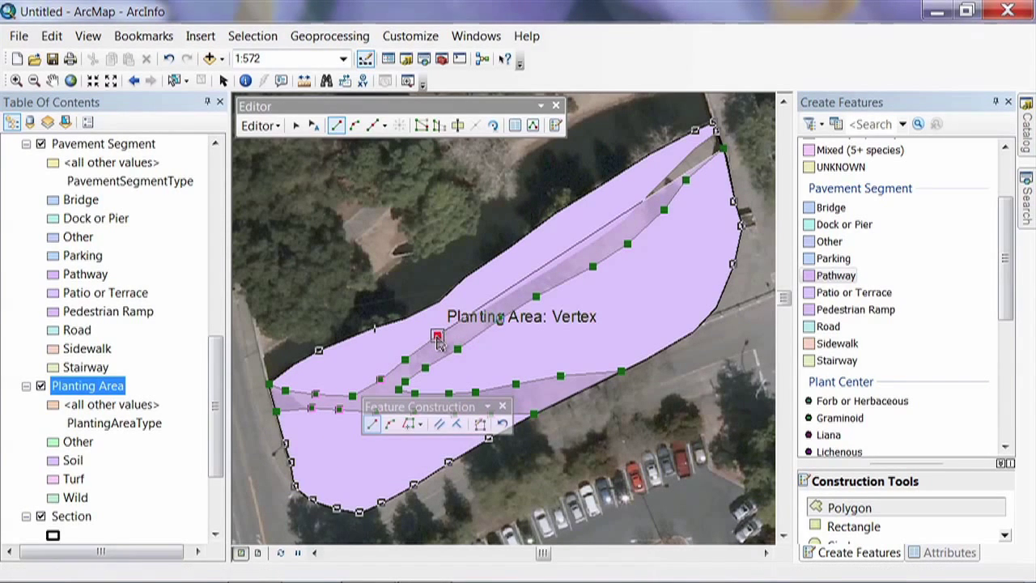
pyautogui.click(484, 311)
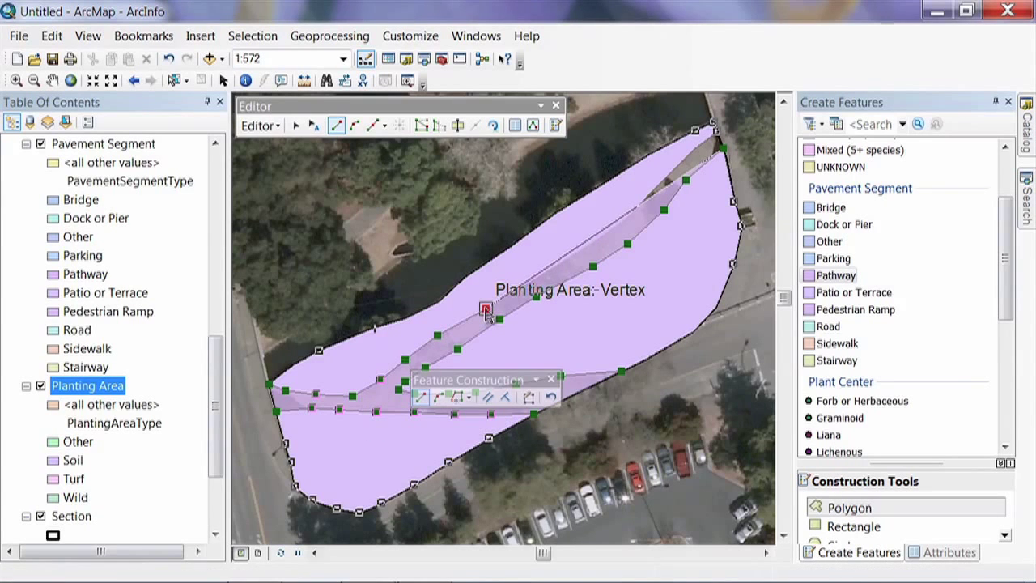
pyautogui.click(518, 289)
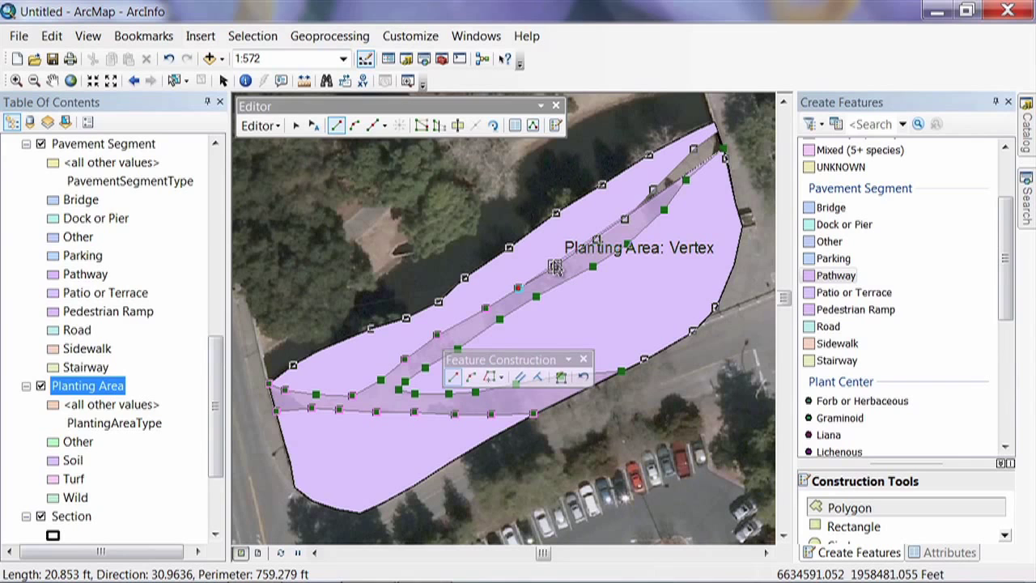
pyautogui.click(554, 267)
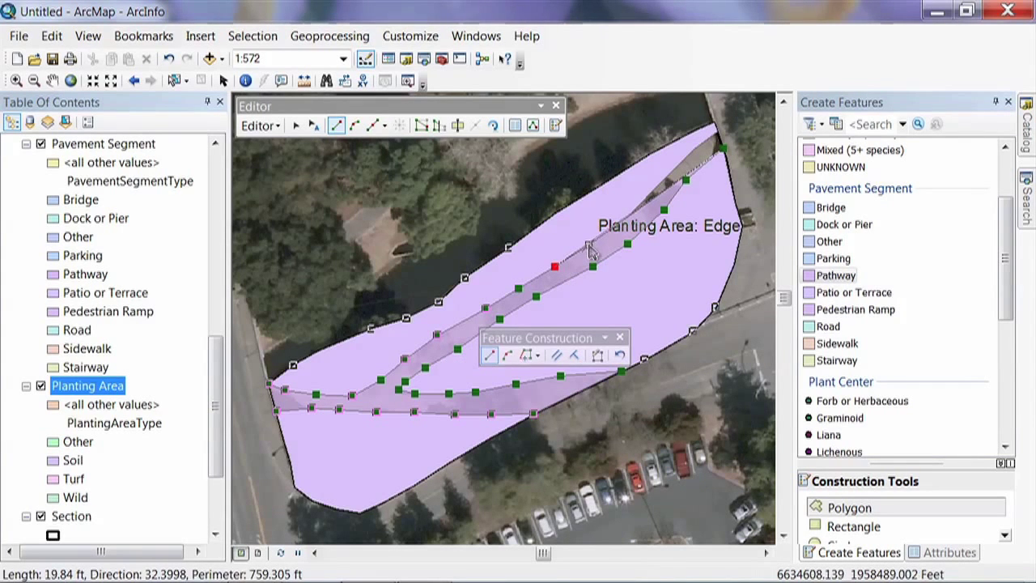
pyautogui.click(597, 240)
pyautogui.click(624, 222)
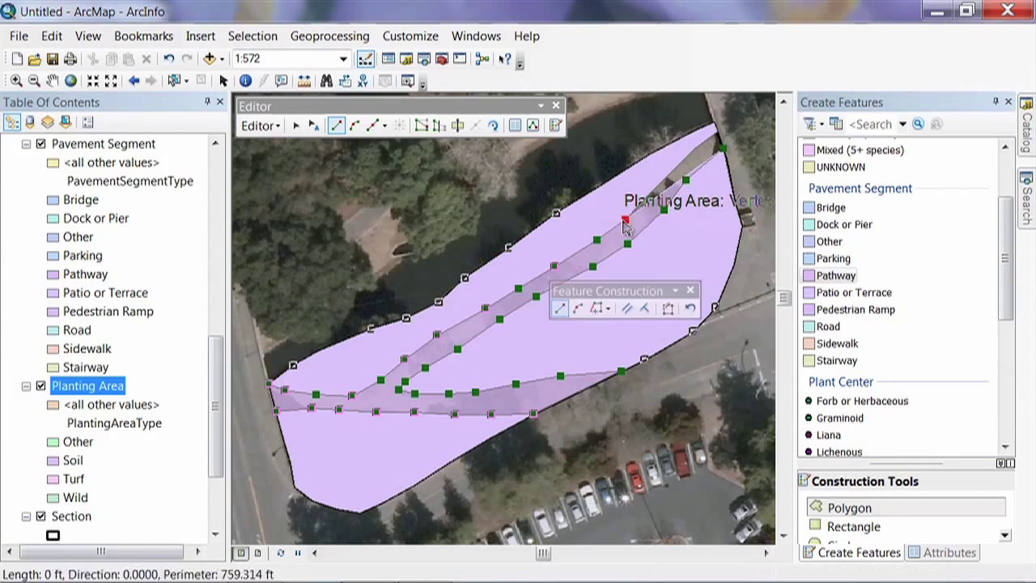
pyautogui.click(652, 189)
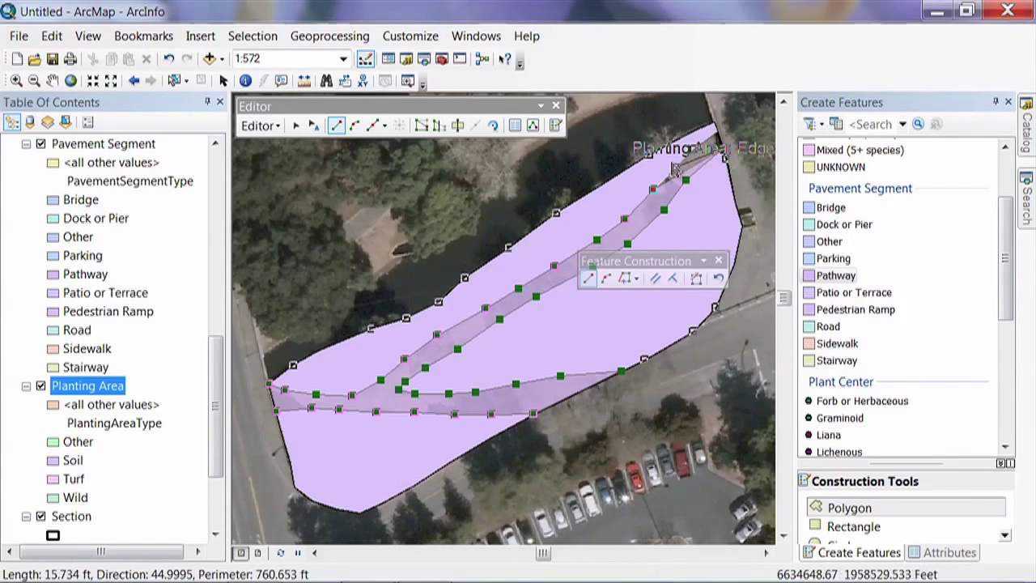
pyautogui.click(694, 150)
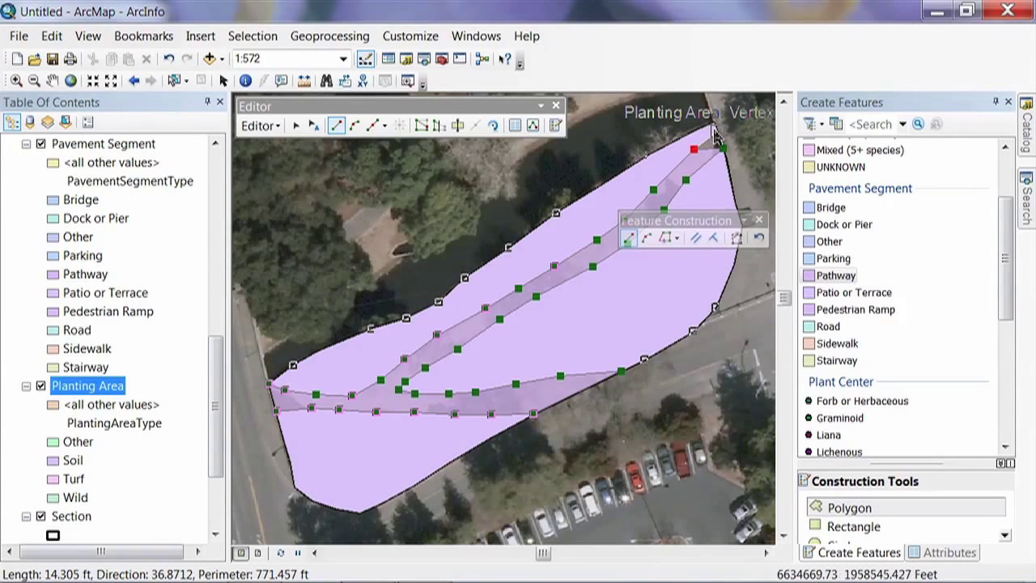
pyautogui.doubleClick(716, 133)
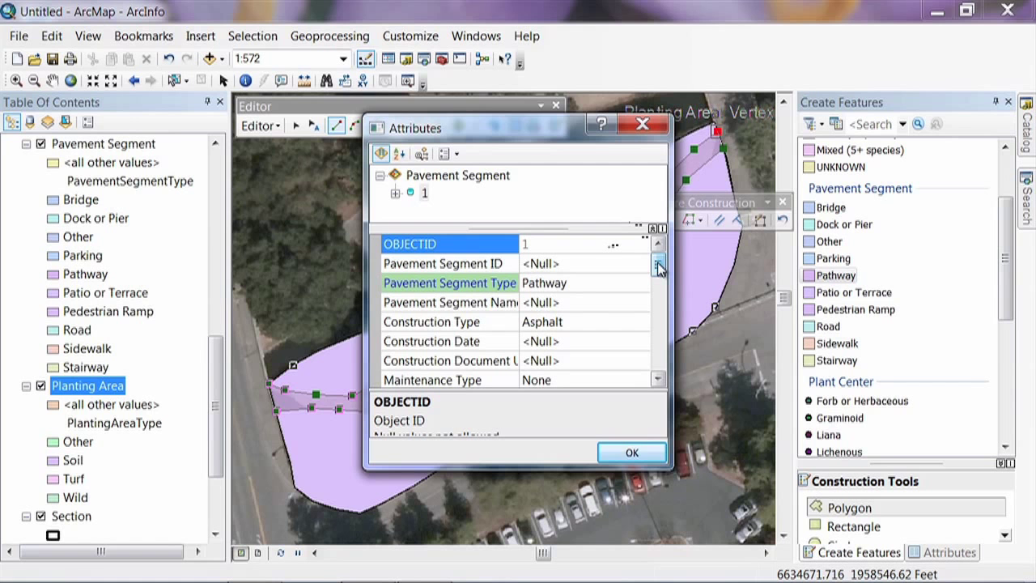
# - Enter Pavement Segment ID 1 and Pavement Segment Name 'South Ericaceae Pathway' for the new pathway
pyautogui.moveTo(658, 269)
pyautogui.mouseDown()
pyautogui.moveTo(658, 369)
pyautogui.moveTo(667, 257)
pyautogui.mouseUp()
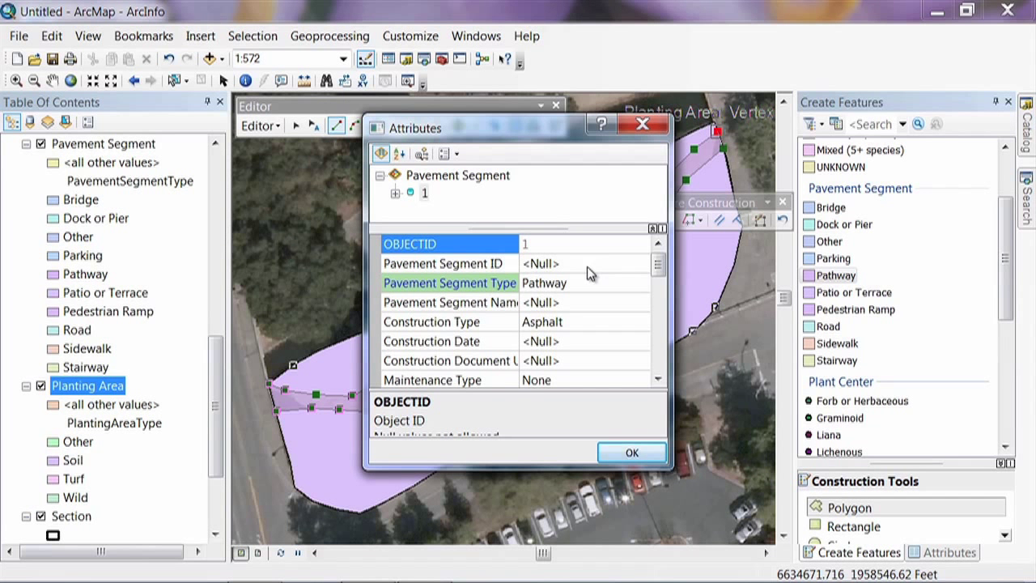
pyautogui.click(560, 265)
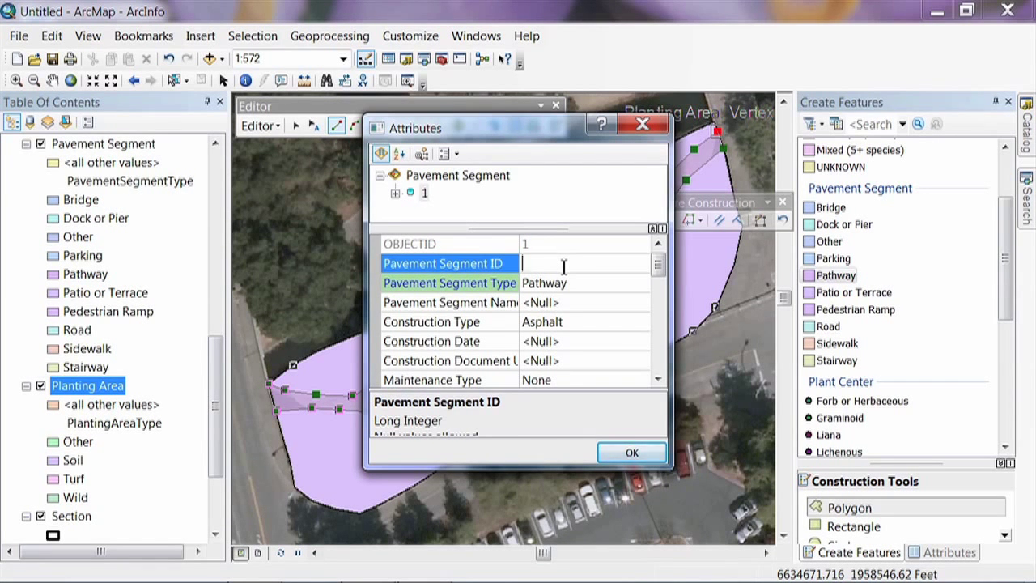
pyautogui.write('1')
pyautogui.click(558, 304)
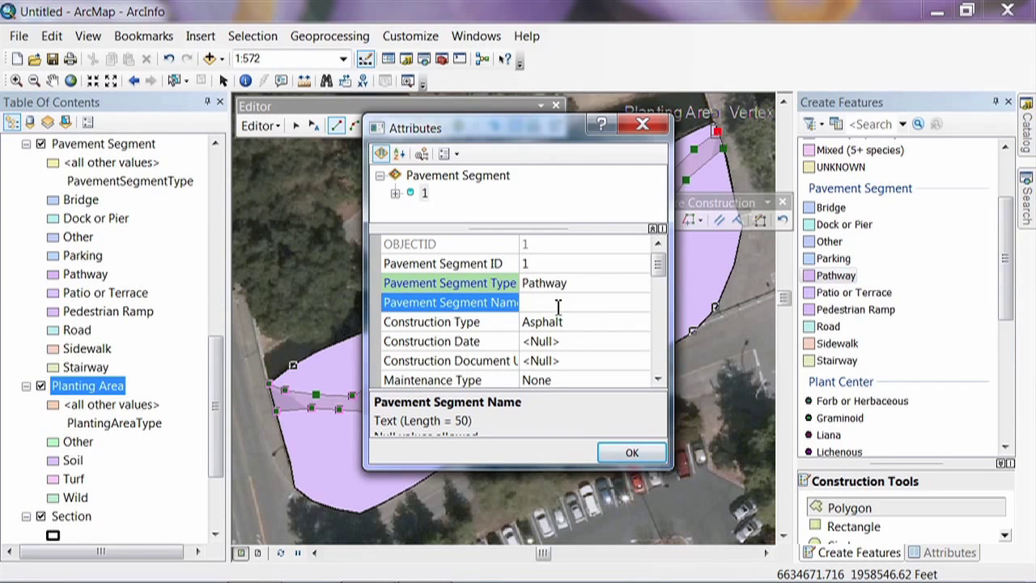
pyautogui.write('South Terraces')
pyautogui.press('BackSpace')
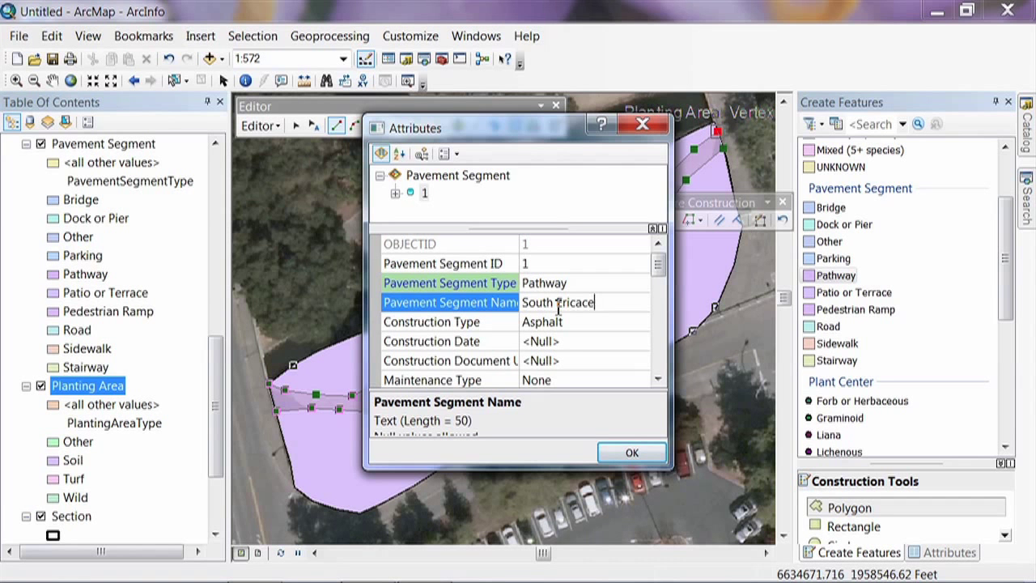
pyautogui.write('ae Pathway')
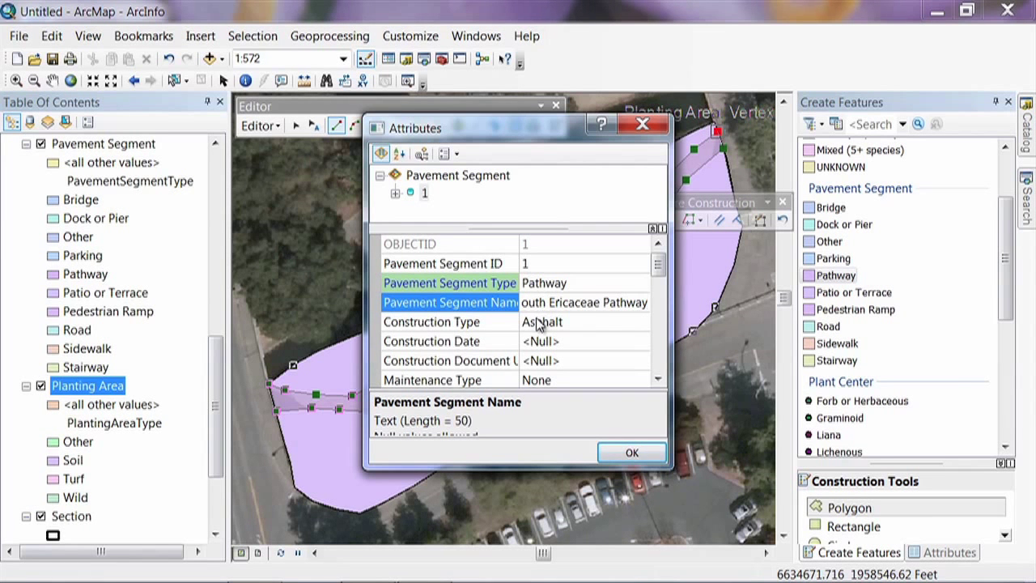
pyautogui.click(538, 321)
pyautogui.click(640, 322)
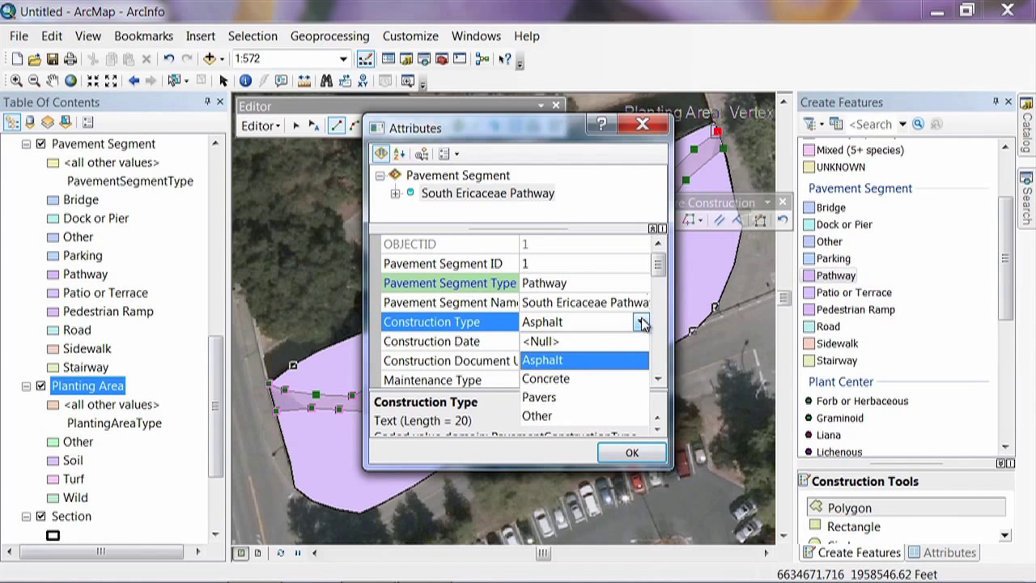
pyautogui.click(555, 360)
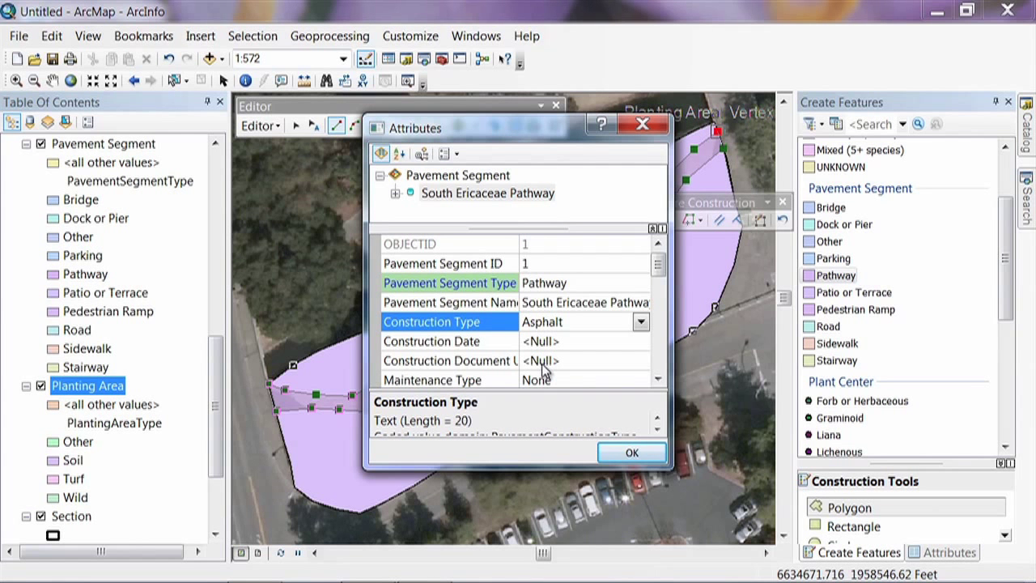
pyautogui.click(657, 379)
pyautogui.click(657, 379)
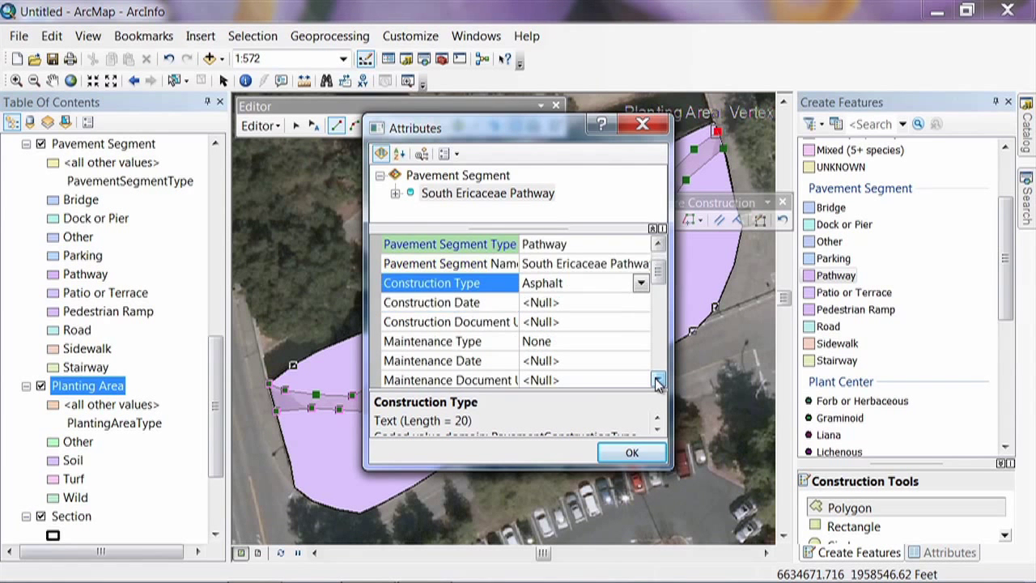
pyautogui.click(657, 381)
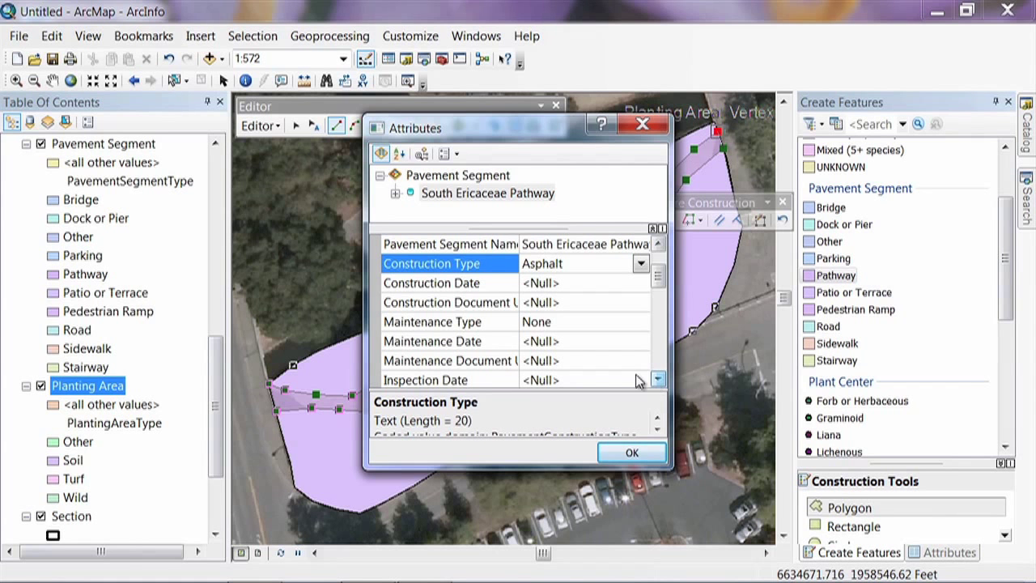
pyautogui.click(548, 324)
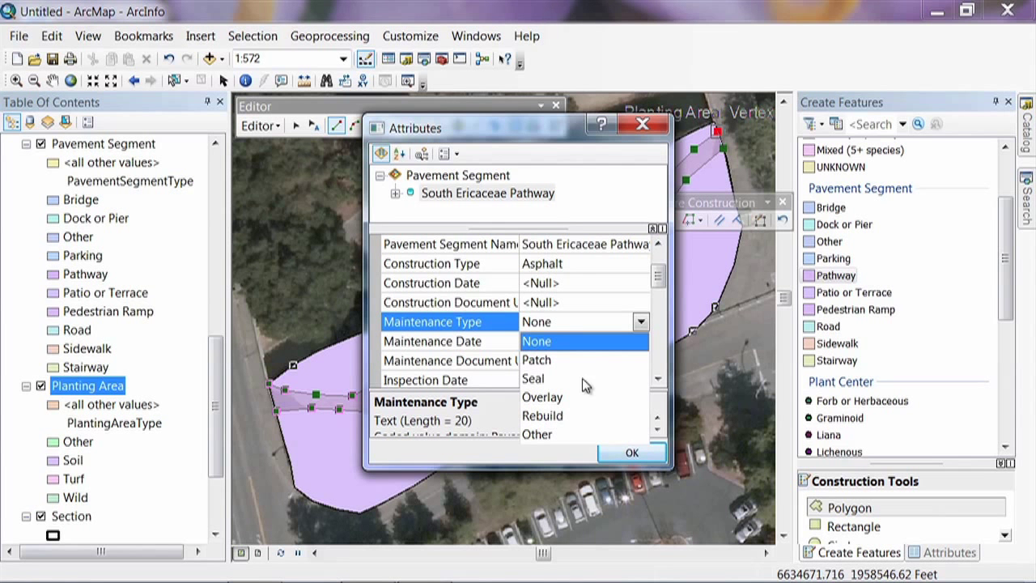
pyautogui.click(640, 324)
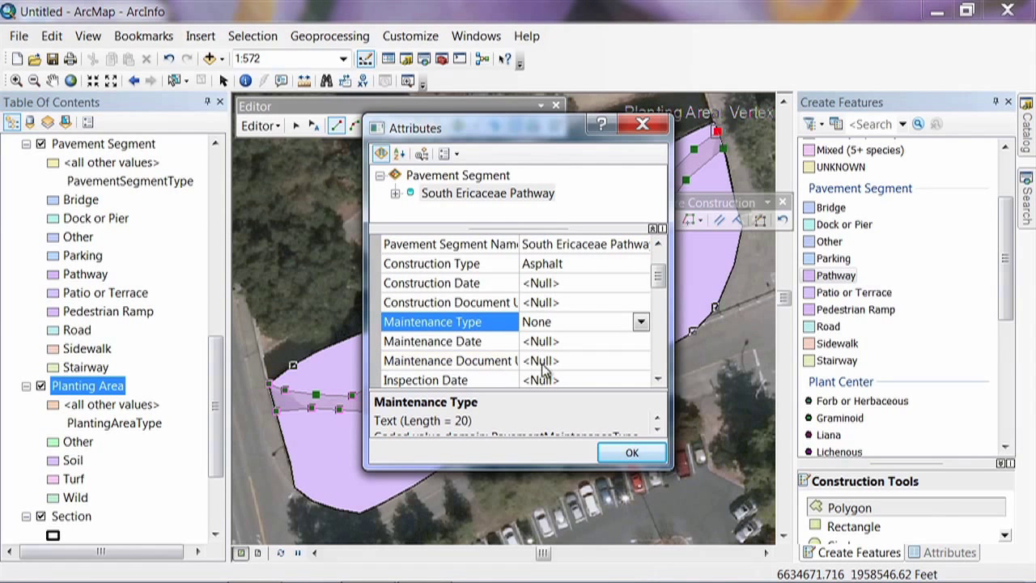
pyautogui.click(657, 380)
pyautogui.click(657, 380)
pyautogui.click(657, 379)
pyautogui.click(657, 379)
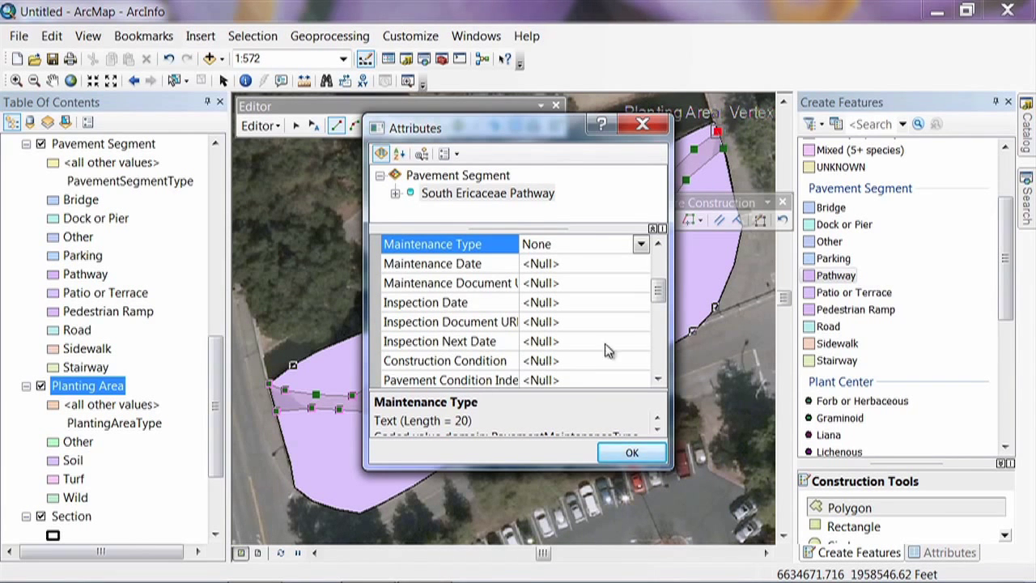
pyautogui.click(657, 378)
pyautogui.click(657, 379)
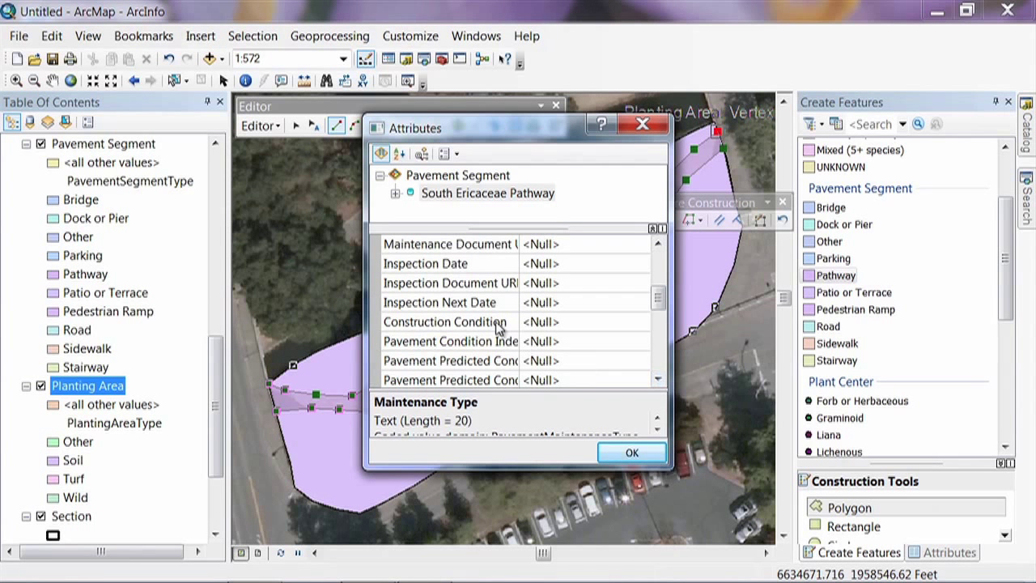
# - Set the pathway's Construction Condition to Satisfactory
pyautogui.click(540, 322)
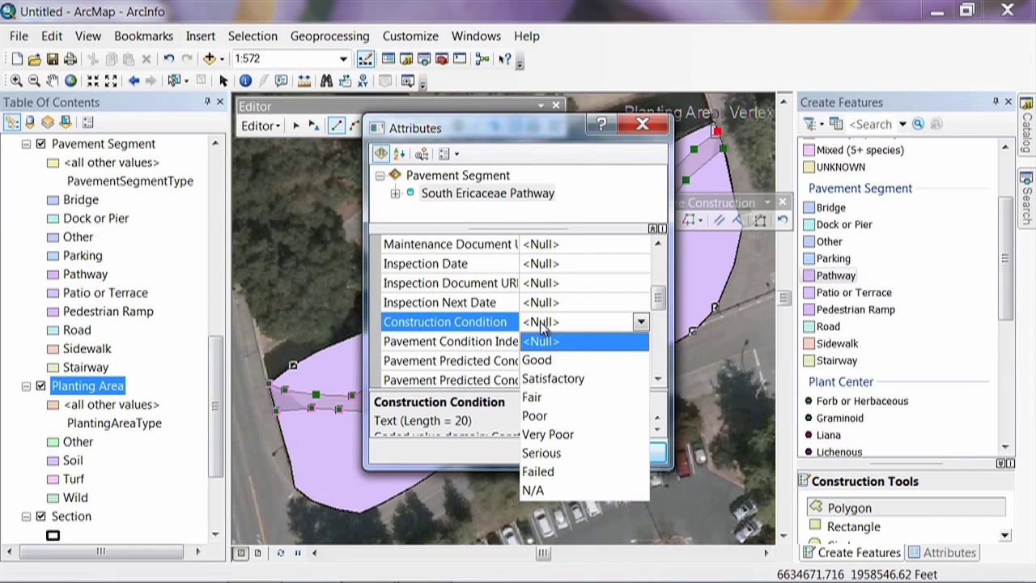
pyautogui.click(550, 380)
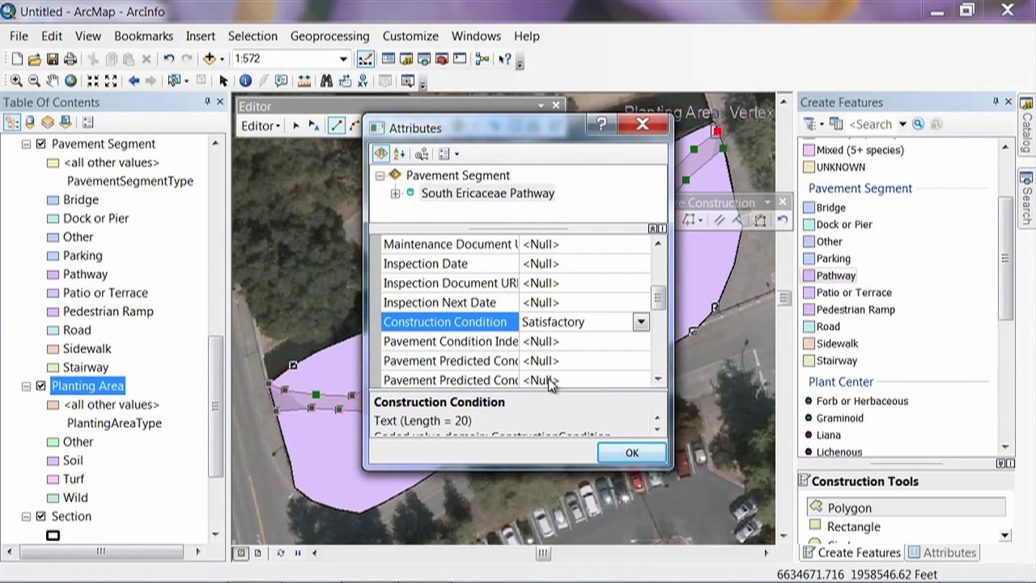
pyautogui.click(658, 378)
pyautogui.click(658, 379)
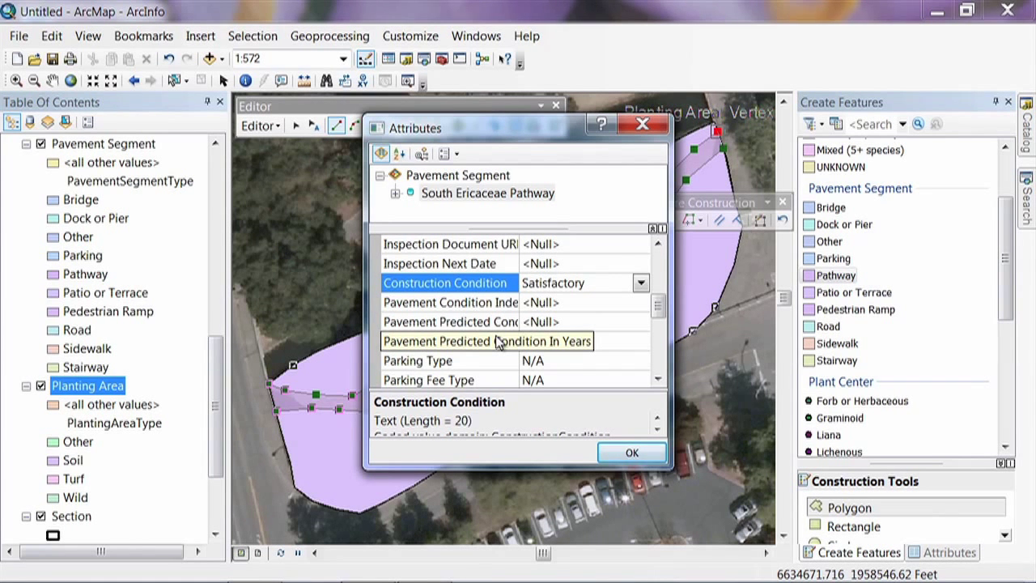
# - Scroll through the bridge load, Traffic Load, ADA, Pavement Centerline ID and Point of Contact ID attributes
pyautogui.click(657, 379)
pyautogui.click(658, 380)
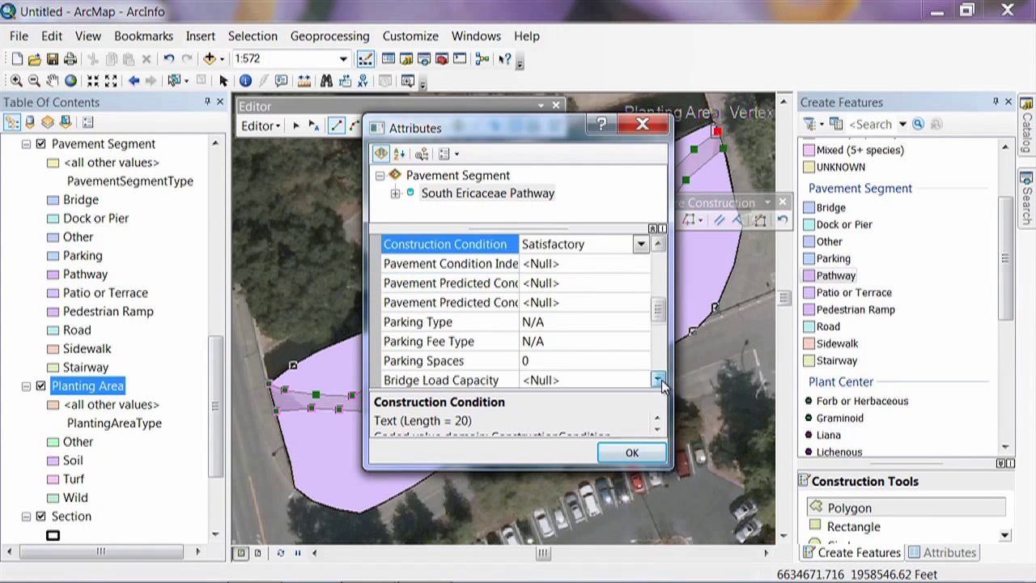
pyautogui.click(657, 380)
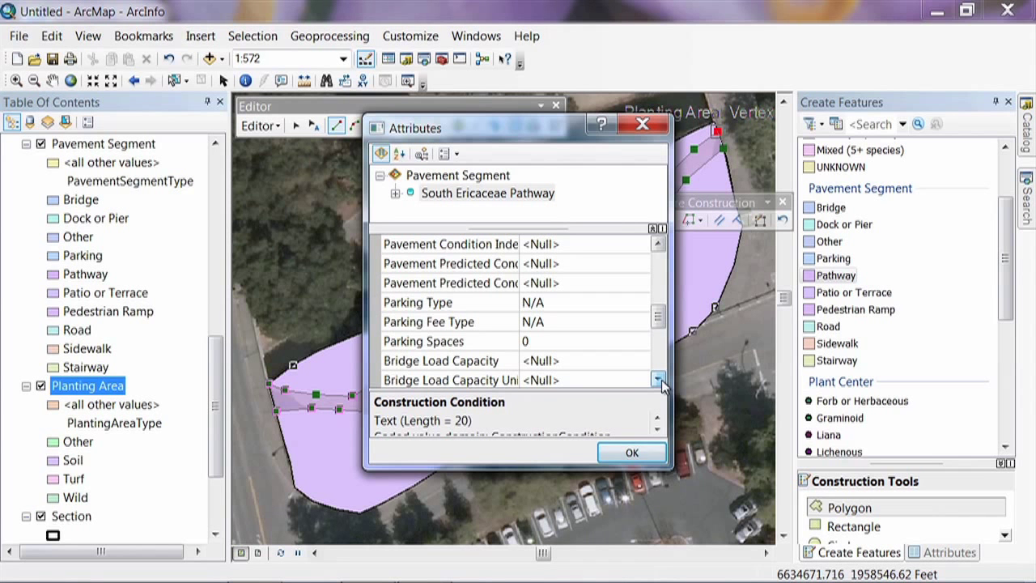
pyautogui.click(658, 380)
pyautogui.click(658, 380)
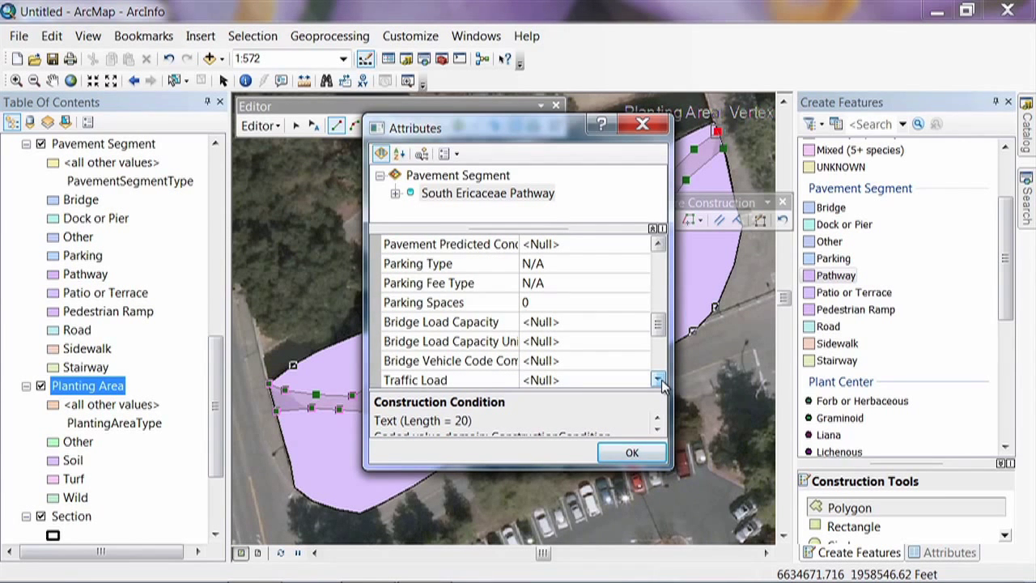
pyautogui.click(658, 380)
pyautogui.click(658, 379)
pyautogui.click(657, 380)
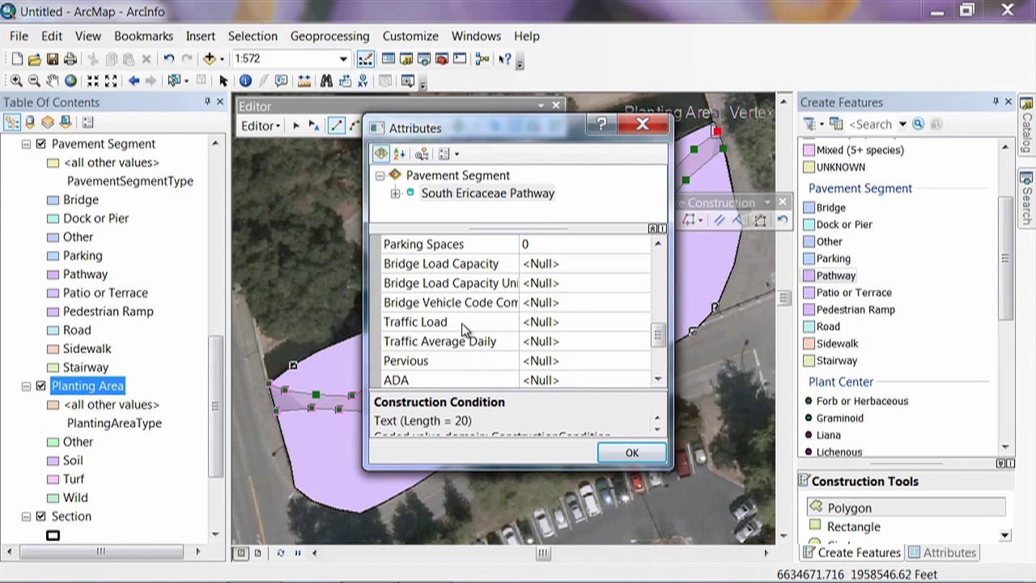
pyautogui.click(657, 379)
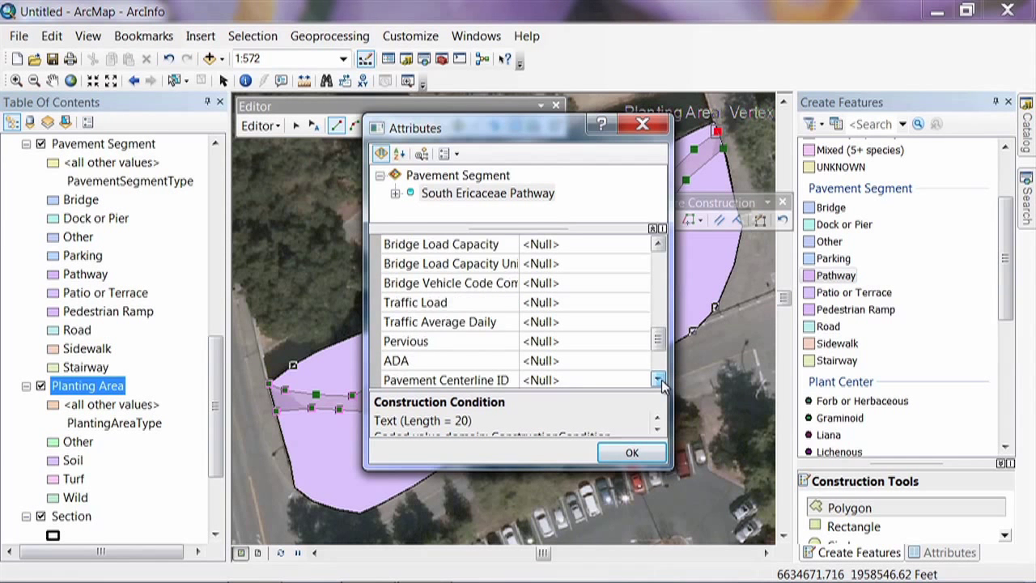
pyautogui.click(657, 379)
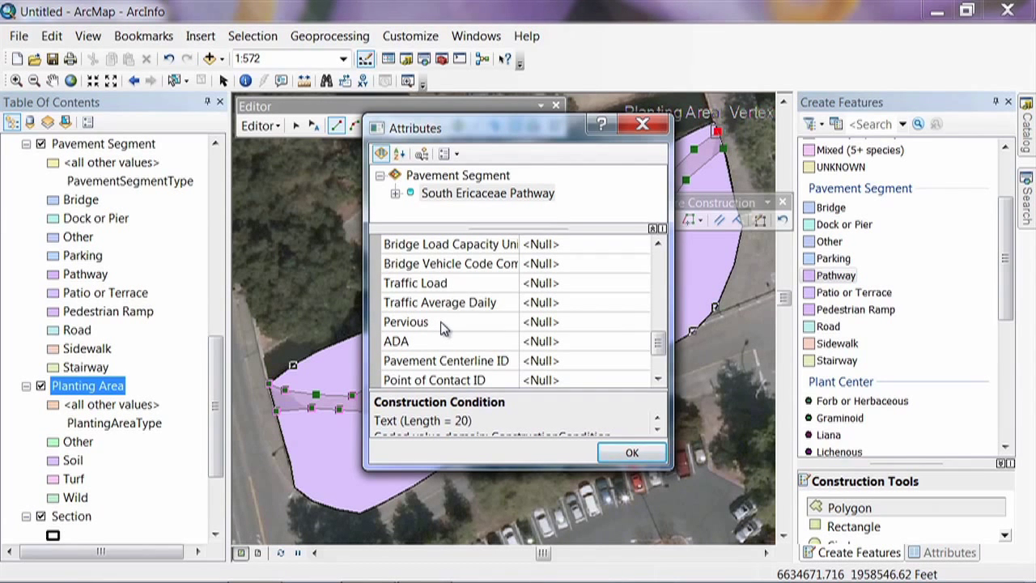
# - Set Pervious to No and confirm the attributes to finish the South Ericaceae Pathway polygon
pyautogui.click(554, 322)
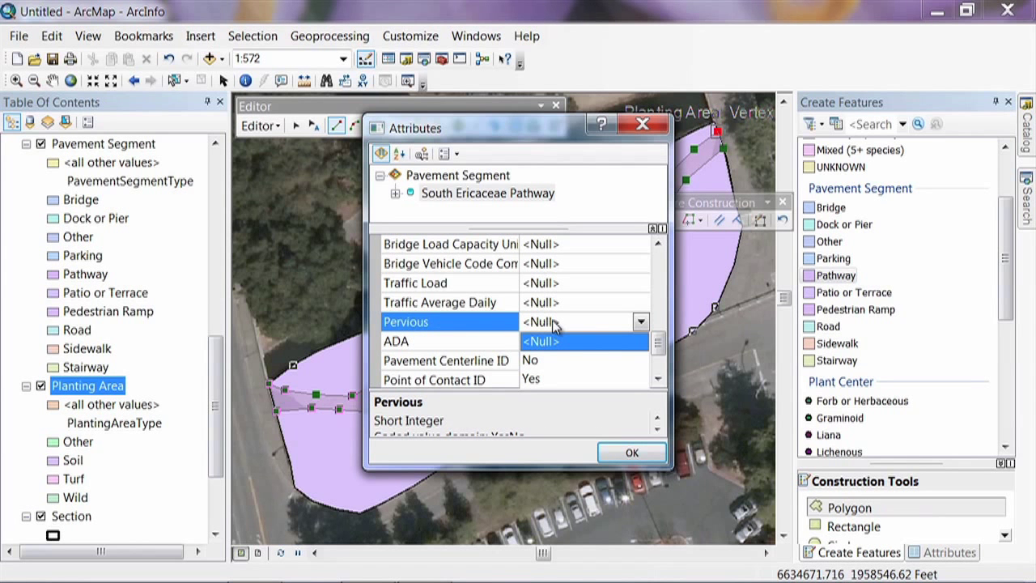
pyautogui.click(531, 360)
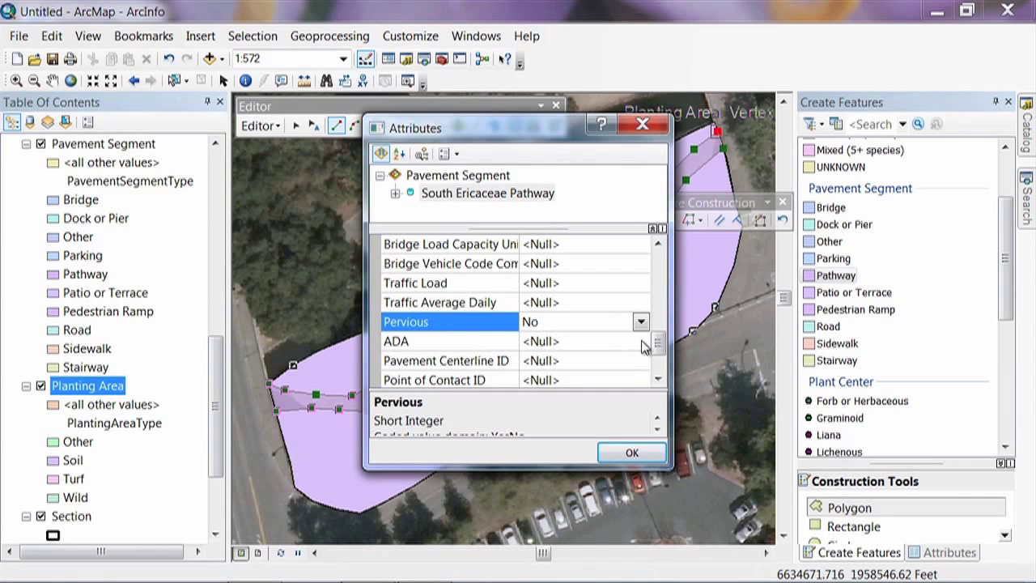
pyautogui.doubleClick(658, 382)
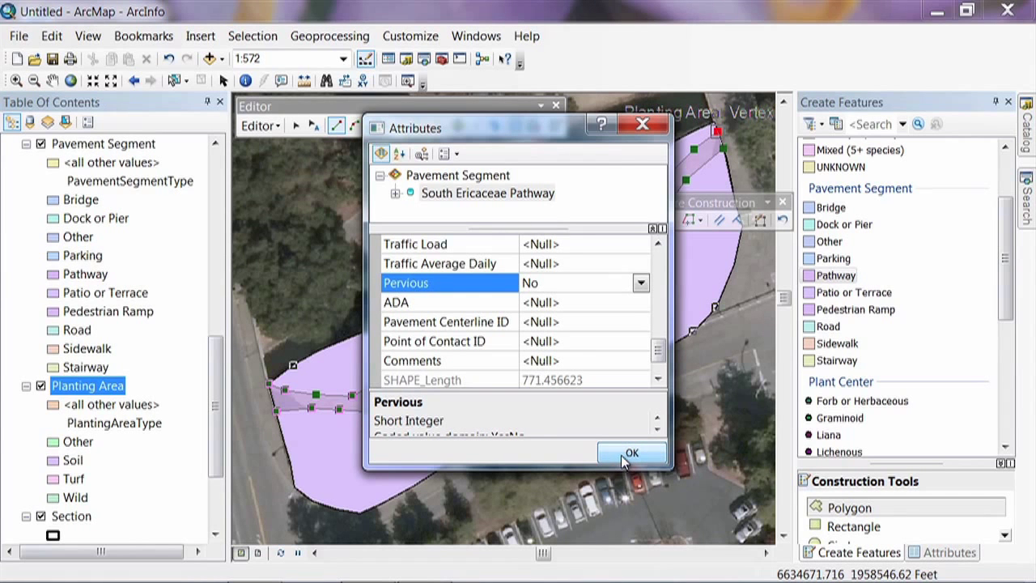
pyautogui.moveTo(657, 350); pyautogui.dragTo(659, 261)
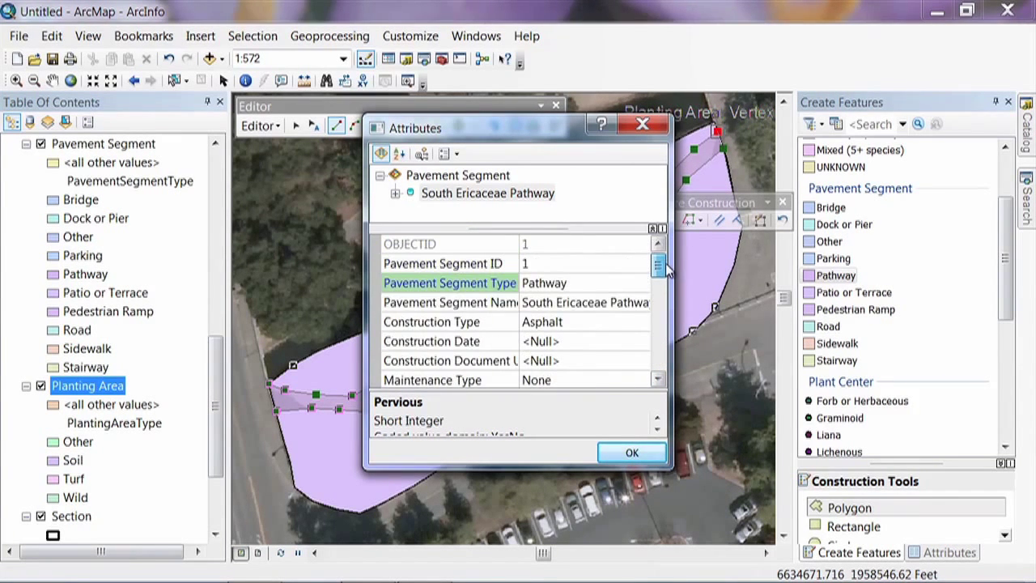
pyautogui.click(632, 454)
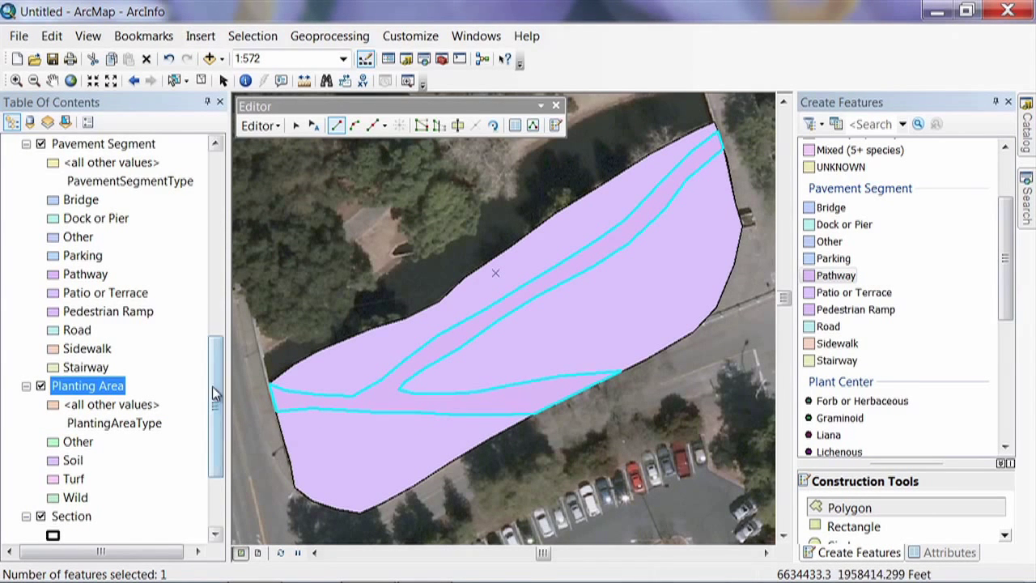
pyautogui.doubleClick(54, 275)
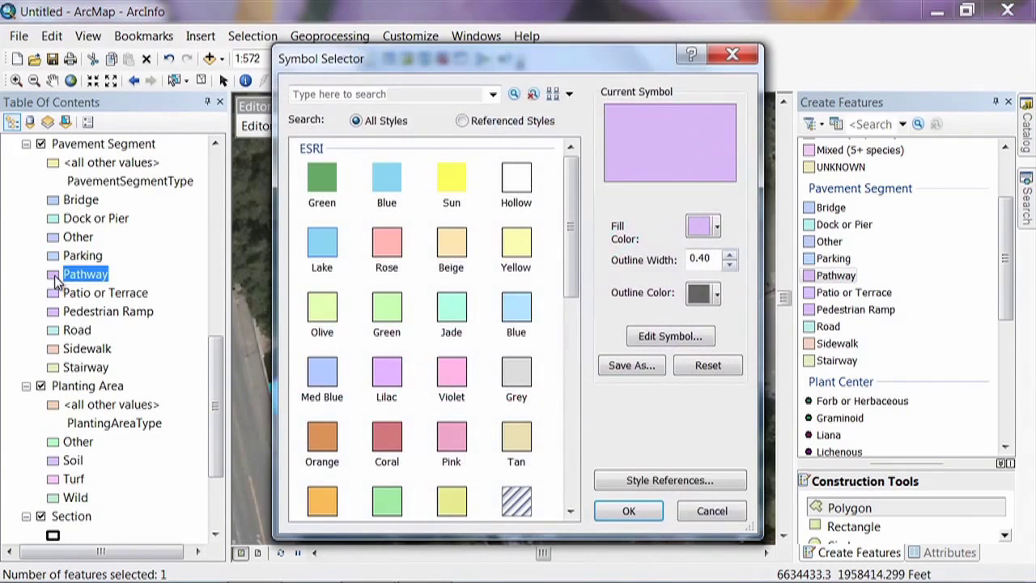
# - Symbolize Pathway in grey and Soil in tan, and turn off the Planting Area layer
pyautogui.click(515, 377)
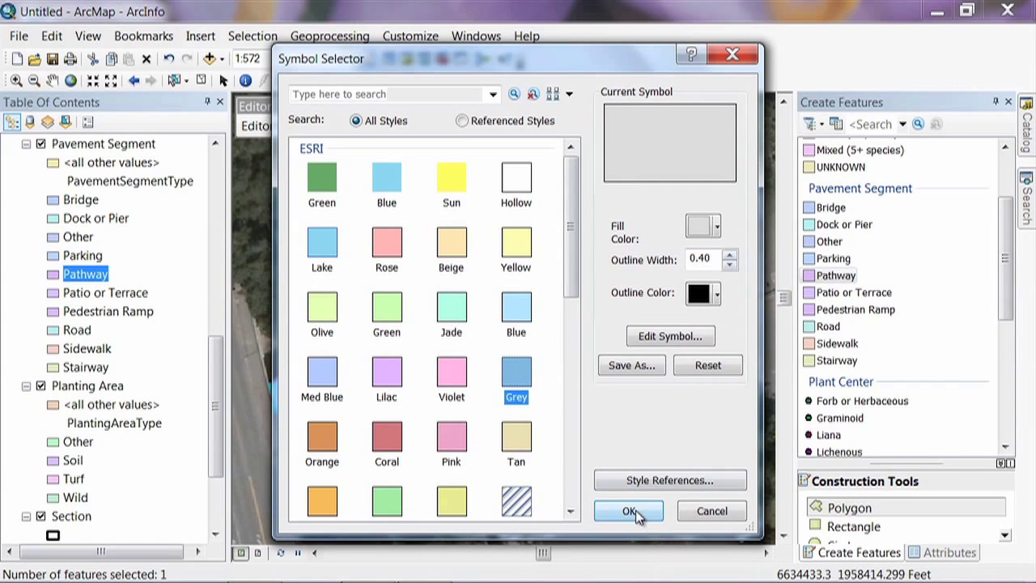
pyautogui.click(635, 510)
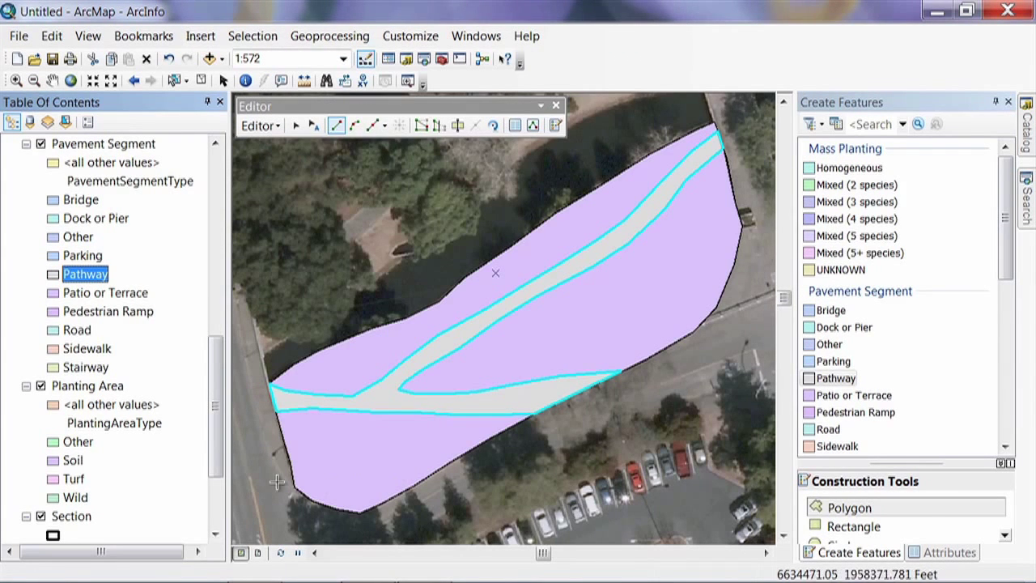
pyautogui.click(55, 463)
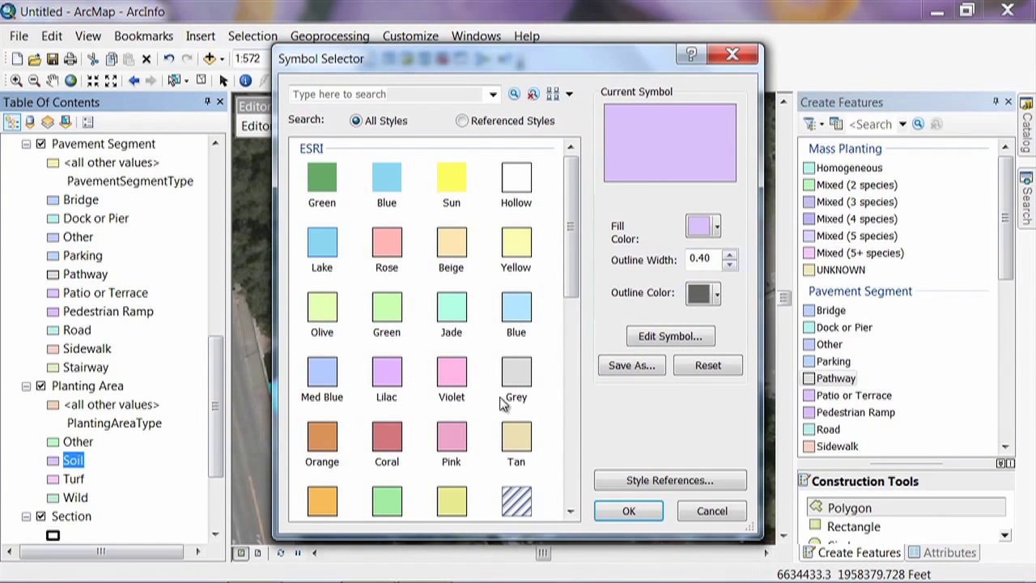
pyautogui.click(517, 438)
pyautogui.click(628, 510)
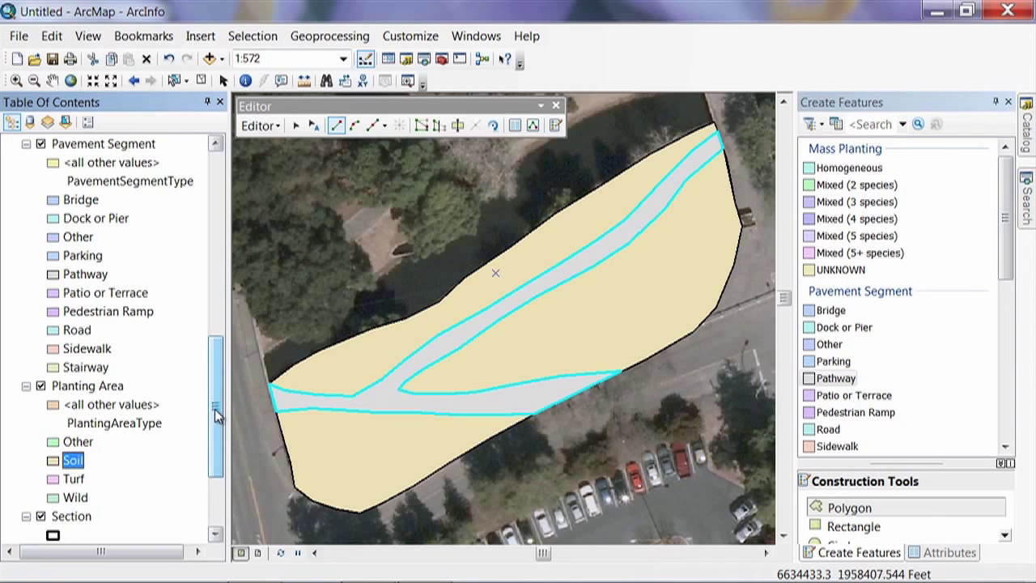
pyautogui.click(41, 387)
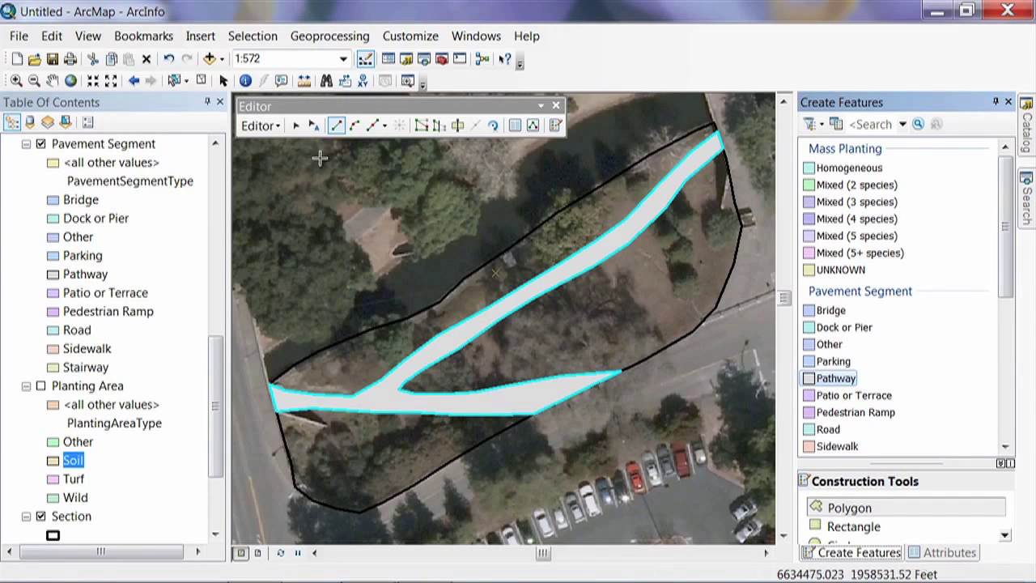
# - Deselect the pathway polygon and stop editing, saving the edits
pyautogui.click(298, 132)
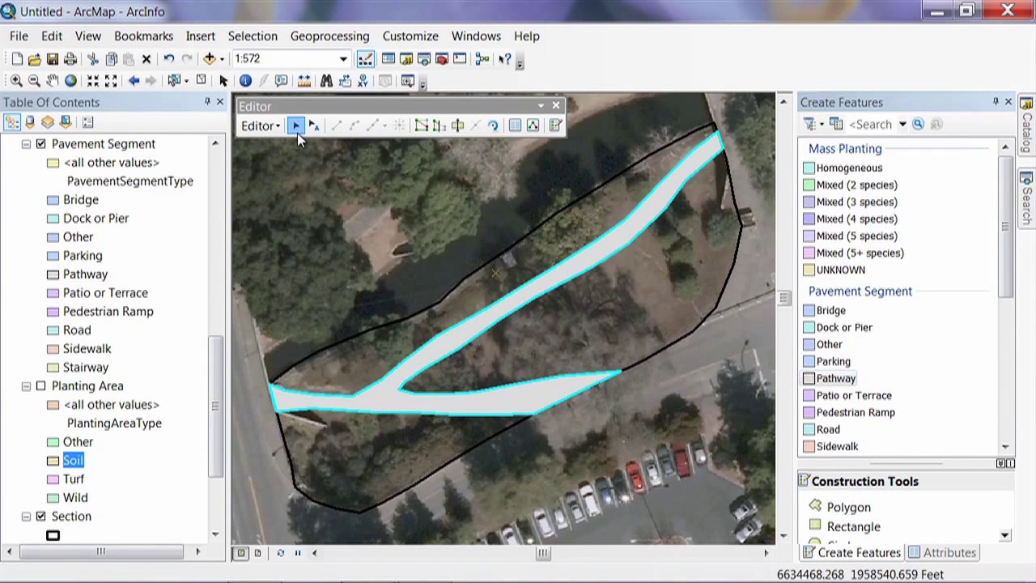
pyautogui.click(328, 239)
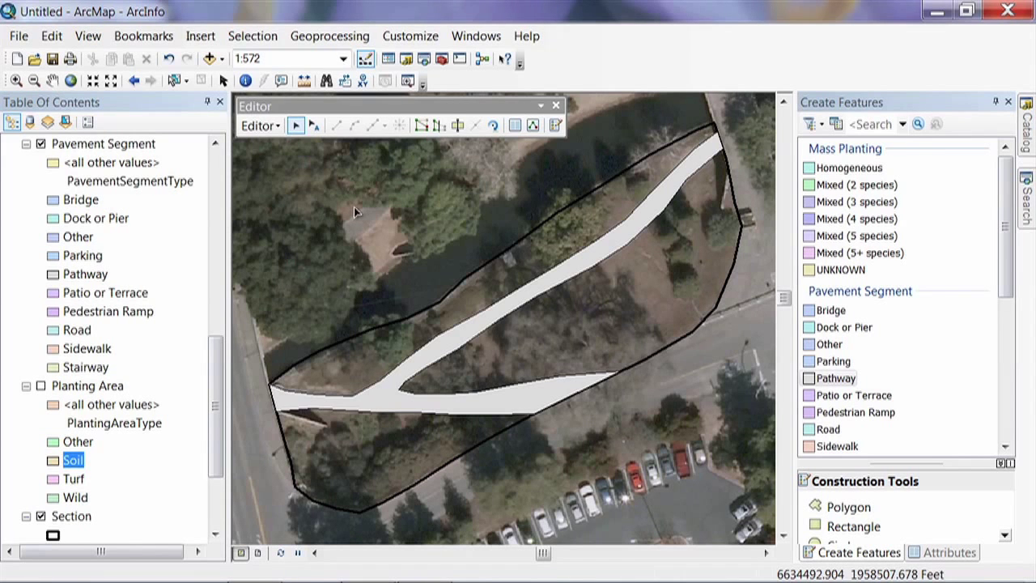
pyautogui.click(268, 127)
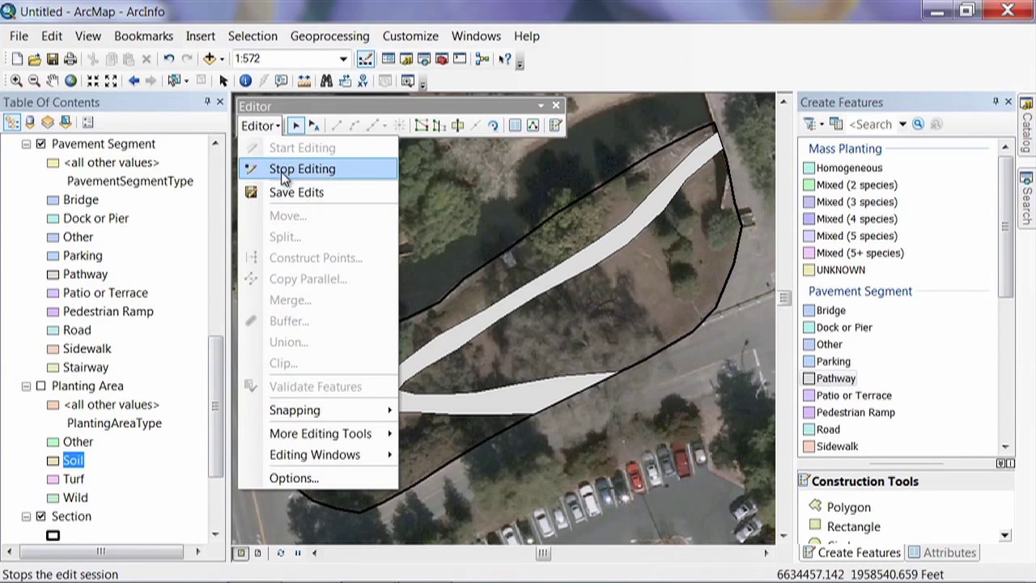
pyautogui.click(280, 171)
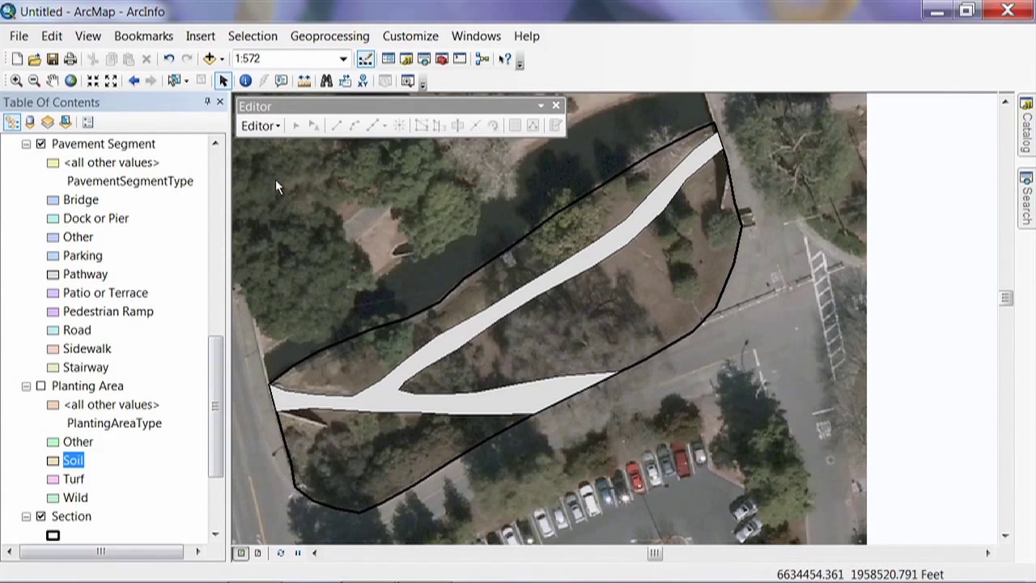
pyautogui.click(17, 38)
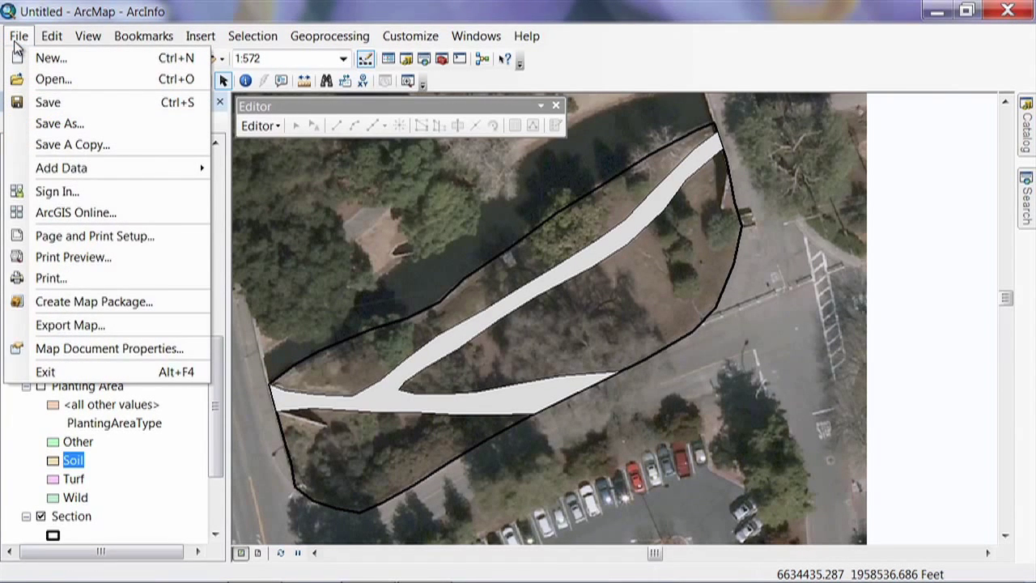
# - Save the map document as 'Lesson 3' in C:\GIS\UC Davis Arboretum\Lesson 3
pyautogui.click(71, 127)
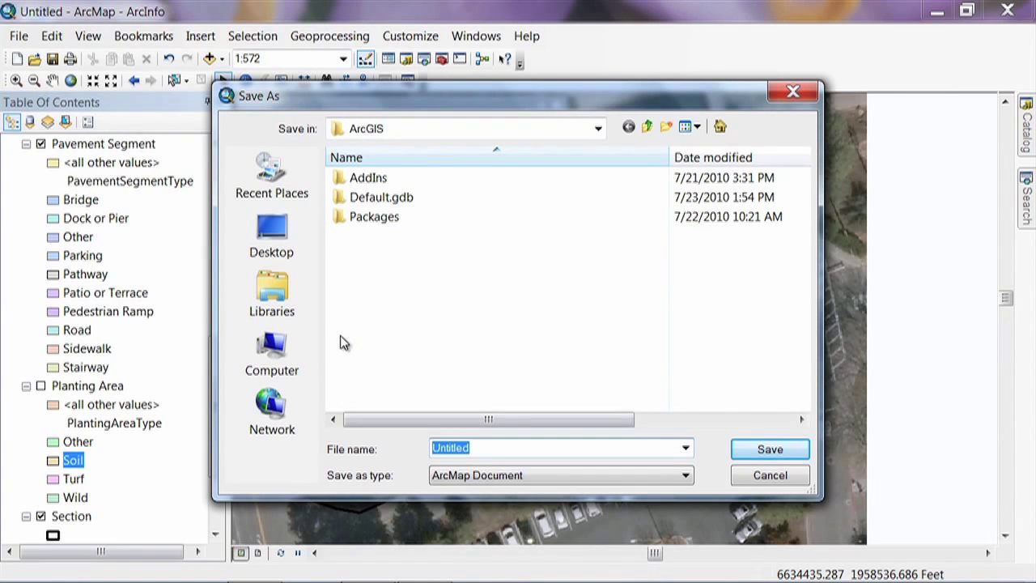
pyautogui.click(272, 359)
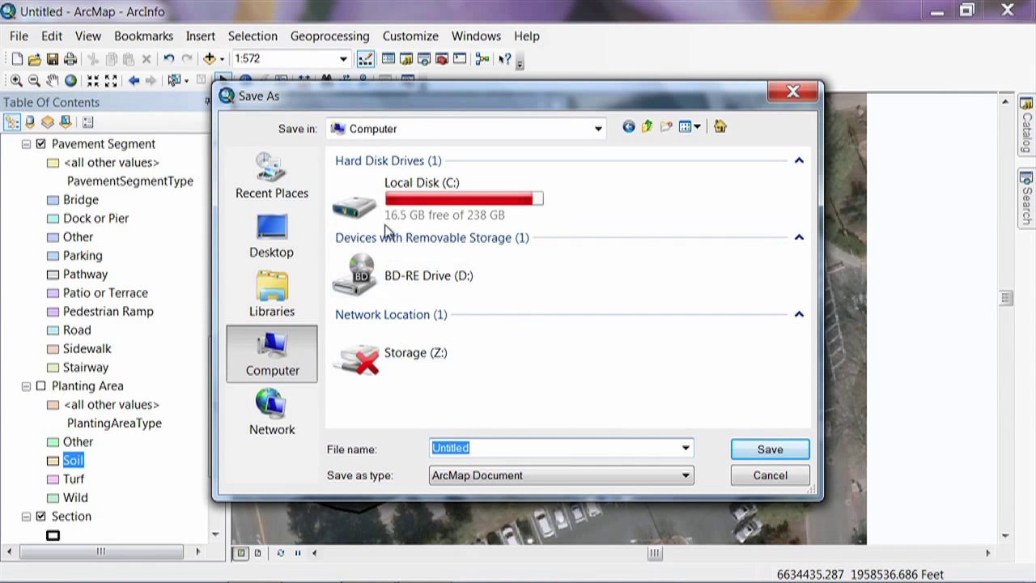
pyautogui.click(381, 207)
pyautogui.doubleClick(380, 207)
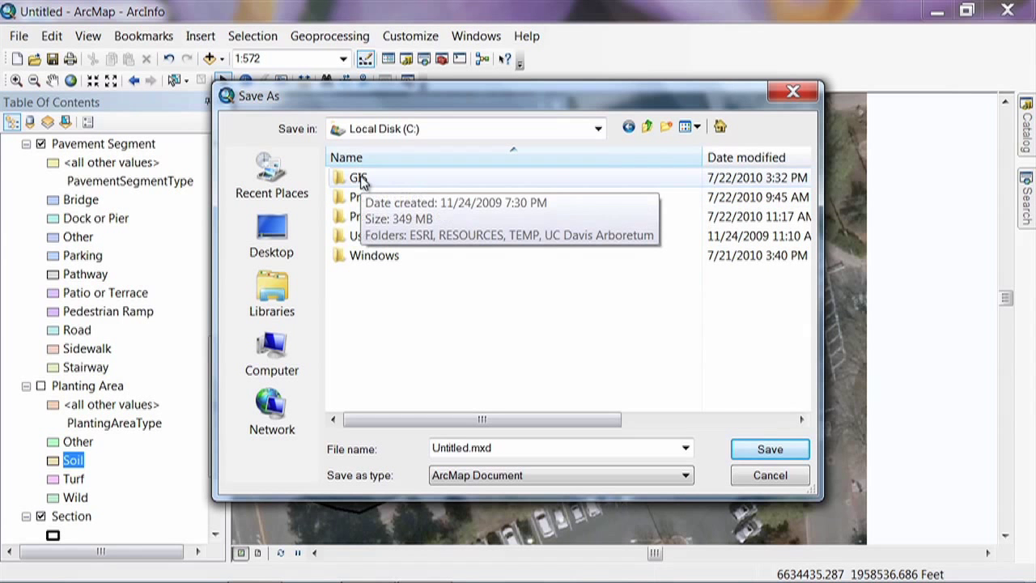
pyautogui.doubleClick(360, 179)
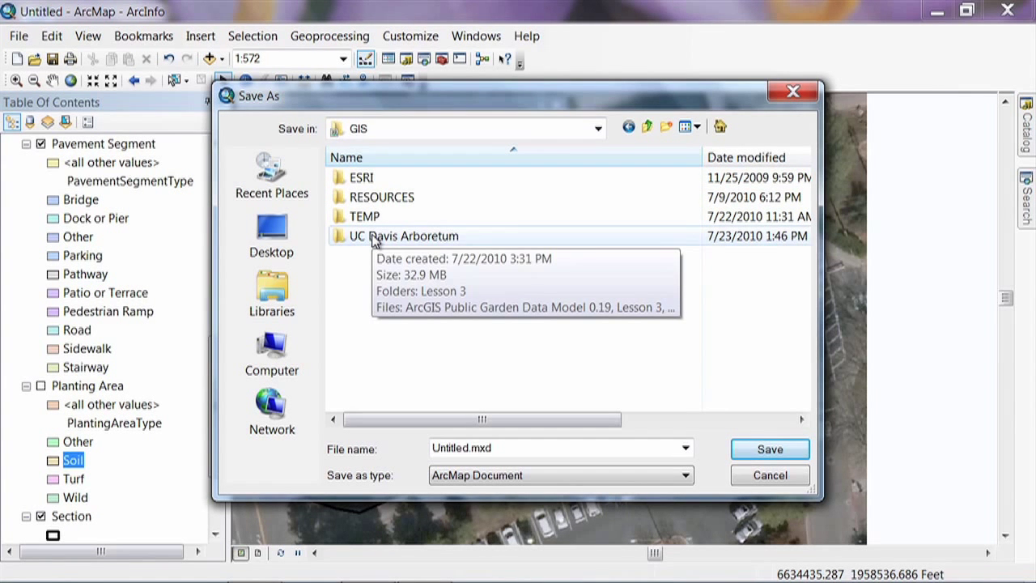
pyautogui.doubleClick(373, 237)
pyautogui.doubleClick(370, 178)
pyautogui.click(545, 449)
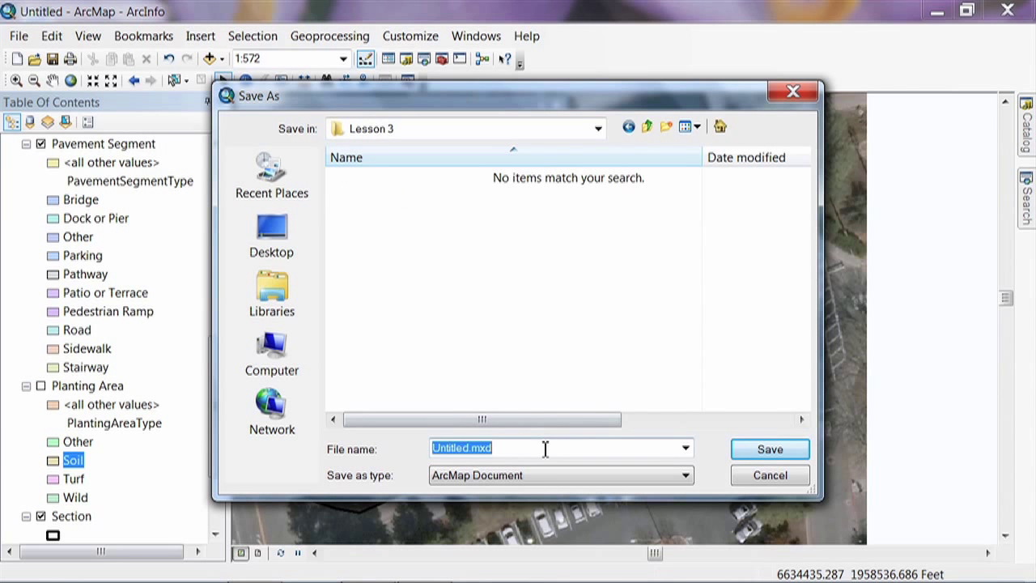
pyautogui.write('Lesson 3')
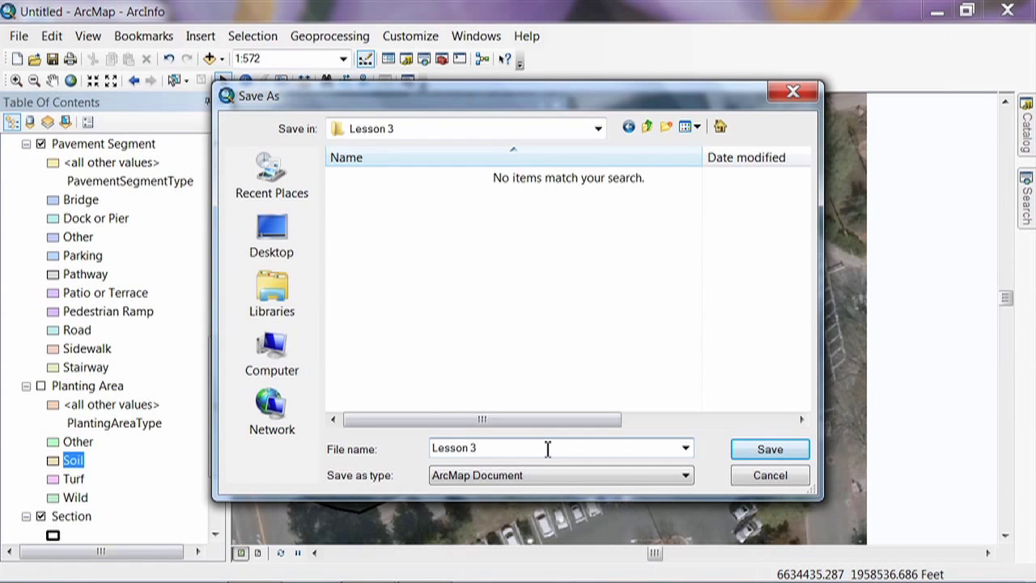
pyautogui.press('Return')
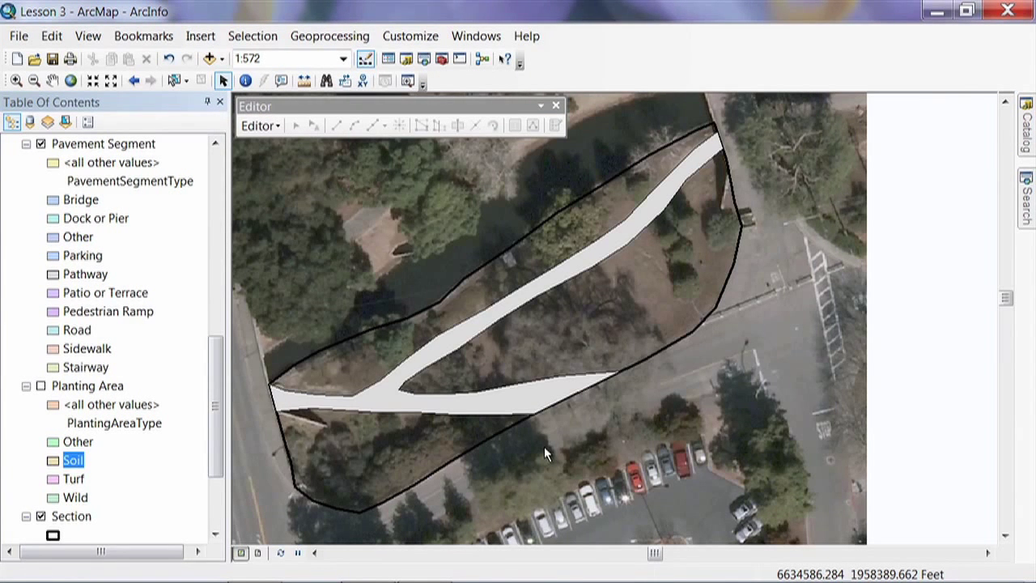
# - Close ArcMap and launch ArcCatalog from the taskbar
pyautogui.click(1008, 11)
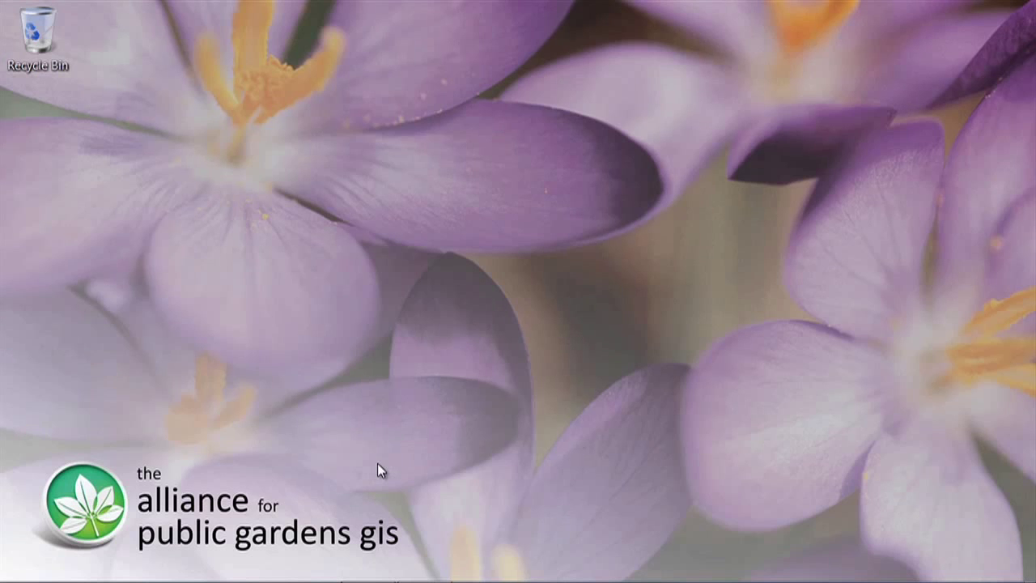
pyautogui.moveTo(380, 581)
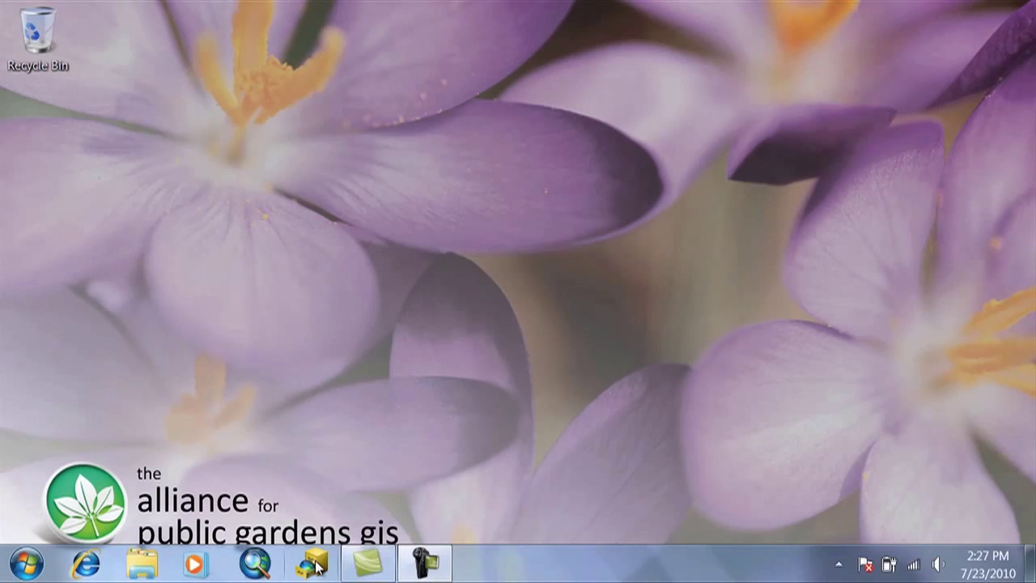
pyautogui.click(316, 564)
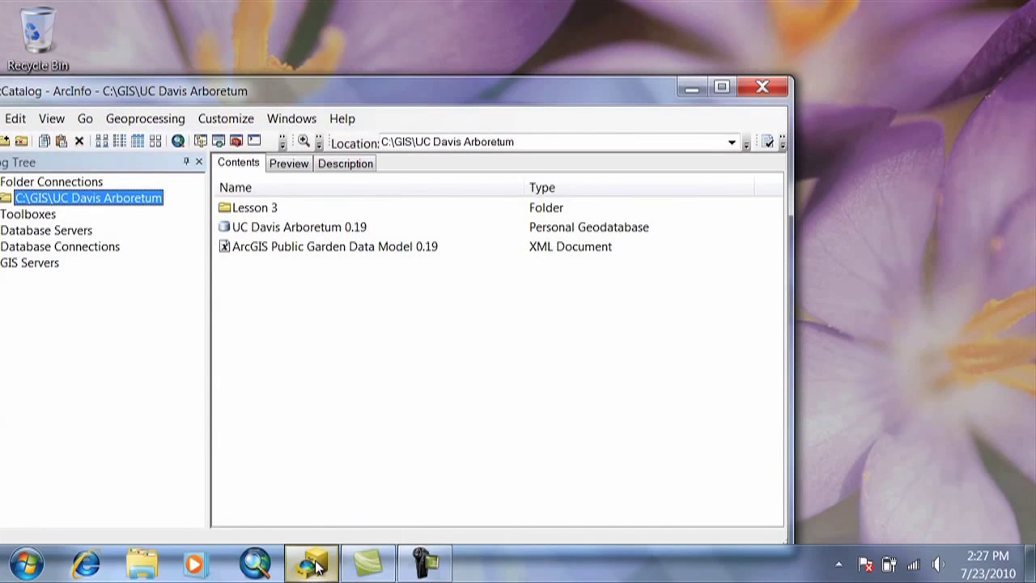
# - Maximize ArcCatalog, open the Lesson 3 folder, and open the UC Davis Arboretum 0.19 geodatabase properties
pyautogui.click(721, 89)
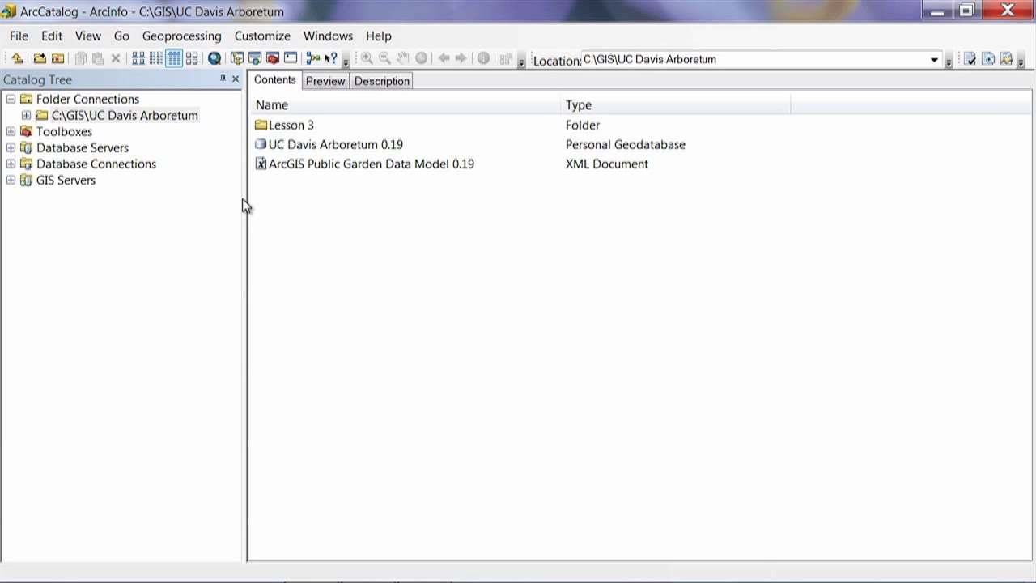
pyautogui.click(91, 118)
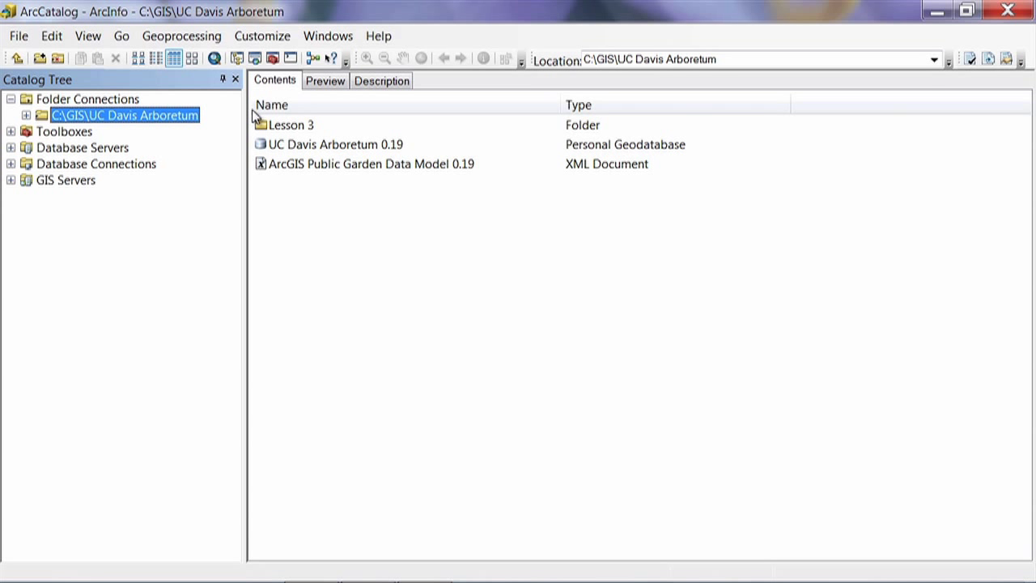
pyautogui.doubleClick(284, 124)
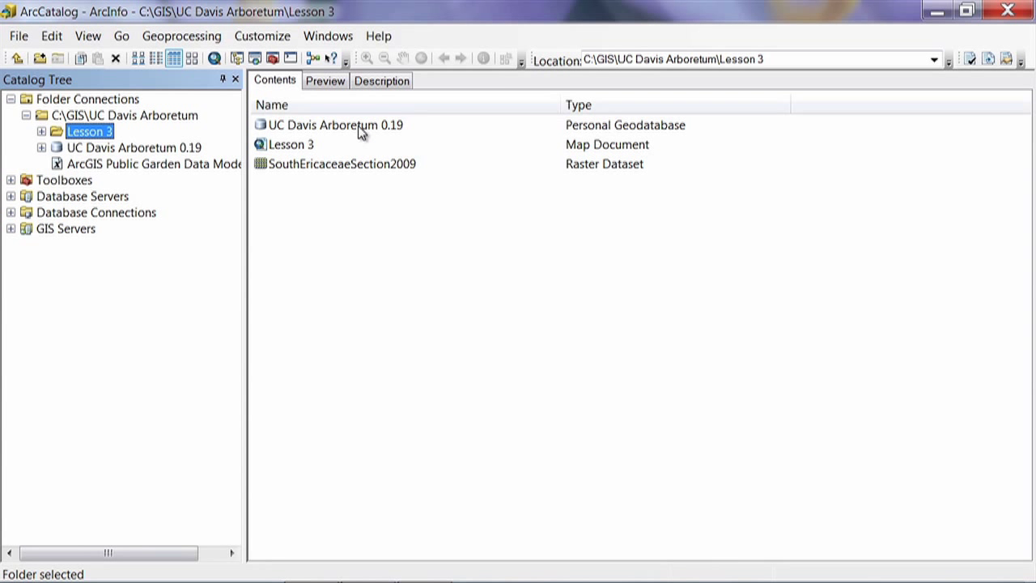
pyautogui.rightClick(359, 132)
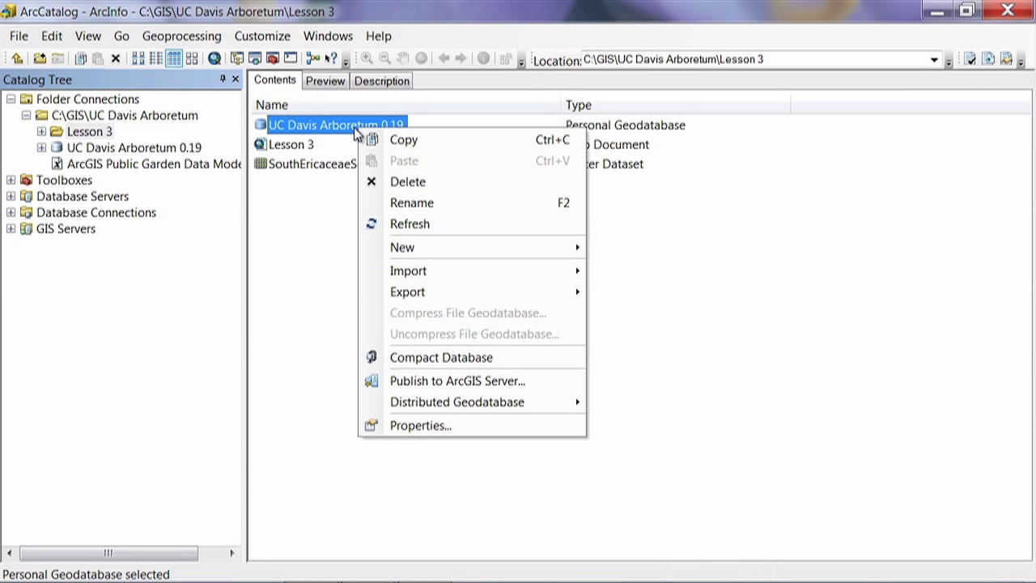
pyautogui.click(421, 423)
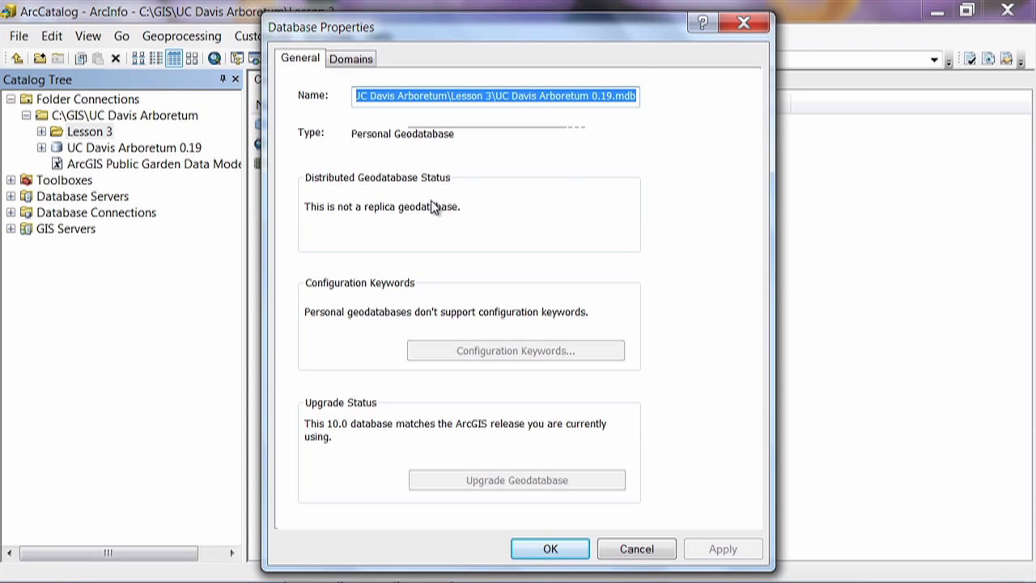
# - On the Domains tab, select CollectionName to show its coded values UNKNOWN and Other
pyautogui.click(348, 63)
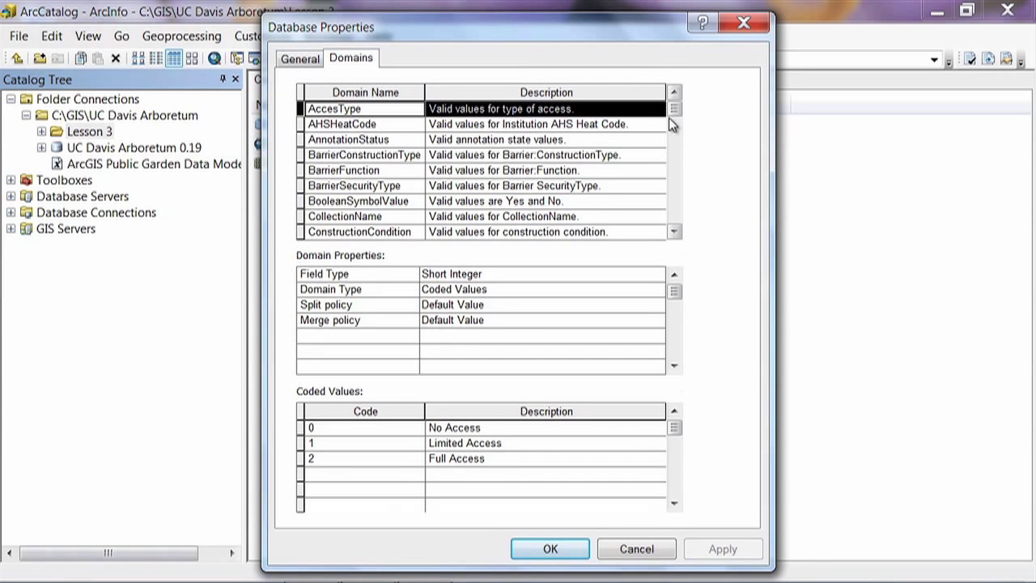
pyautogui.click(674, 234)
pyautogui.click(675, 234)
pyautogui.click(675, 234)
pyautogui.click(675, 234)
pyautogui.click(675, 233)
pyautogui.click(675, 233)
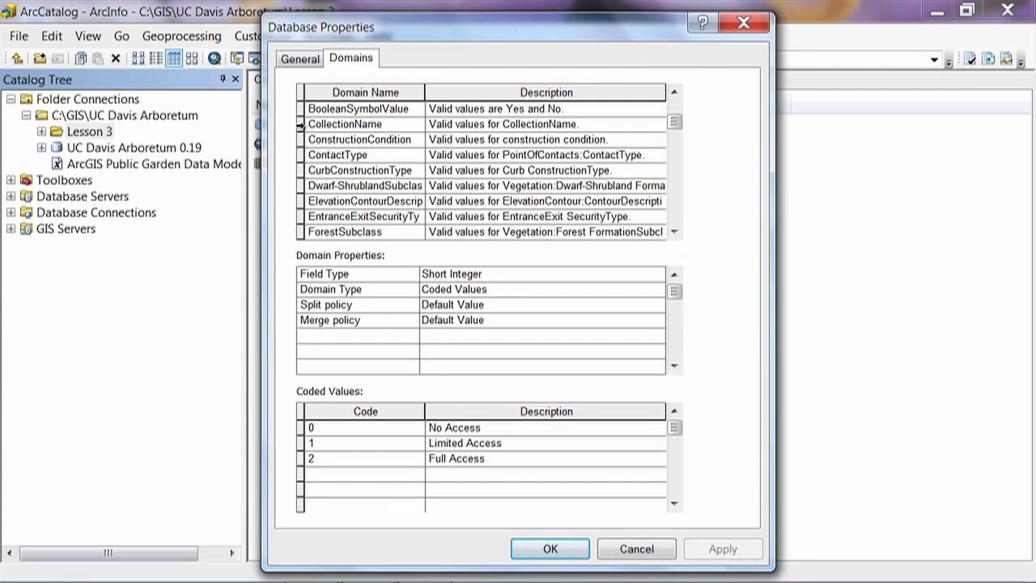
pyautogui.click(300, 123)
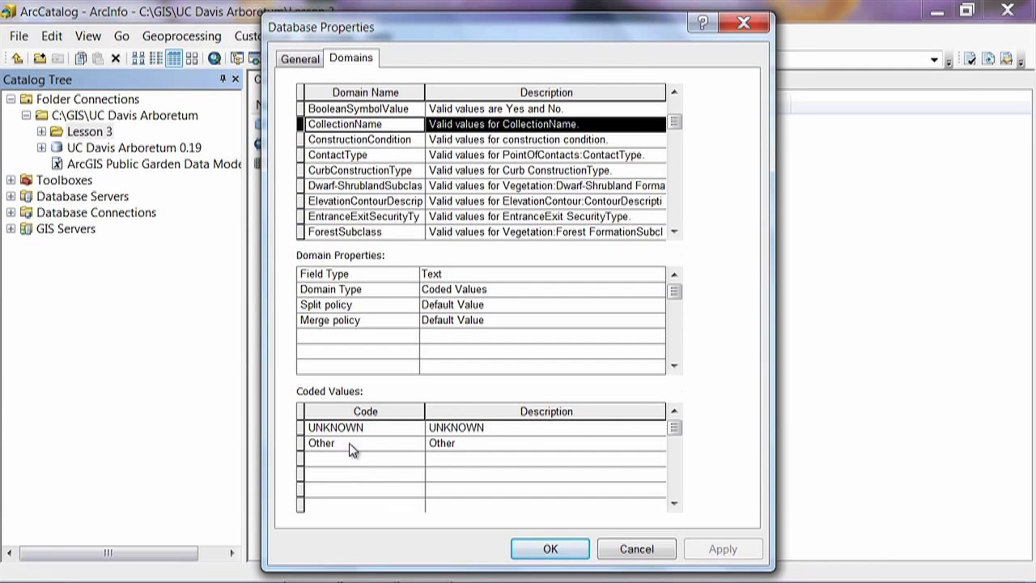
# - Replace the Other code with Ericaceae, add a new Other coded value, and apply
pyautogui.click(339, 443)
pyautogui.doubleClick(339, 442)
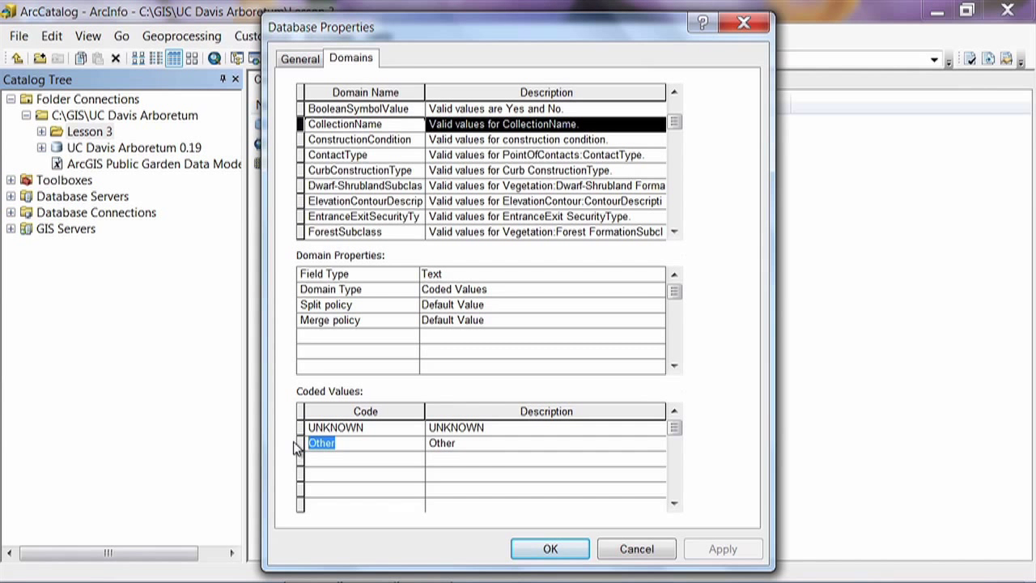
pyautogui.write('Er')
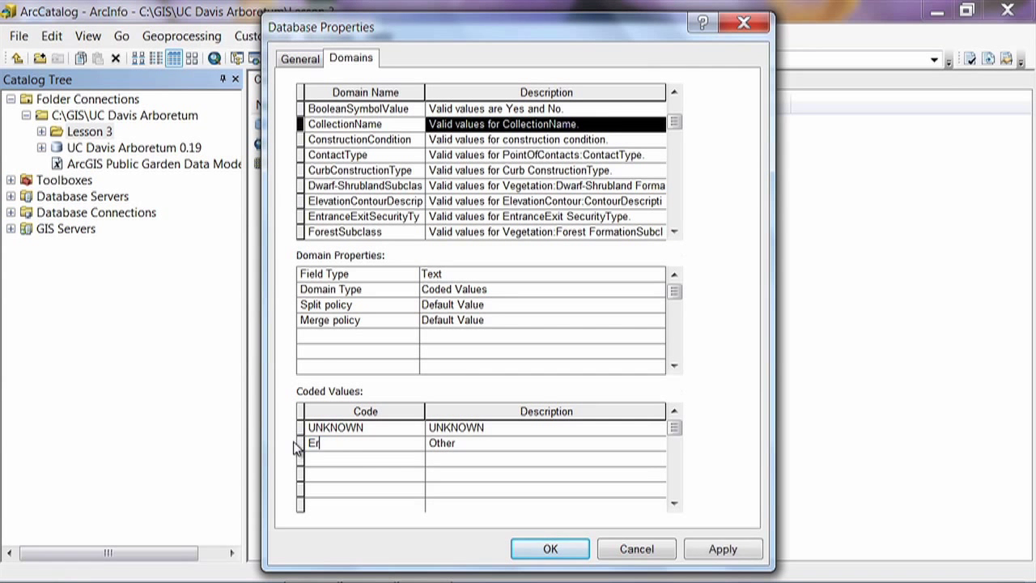
pyautogui.write('icaceae')
pyautogui.press('Tab')
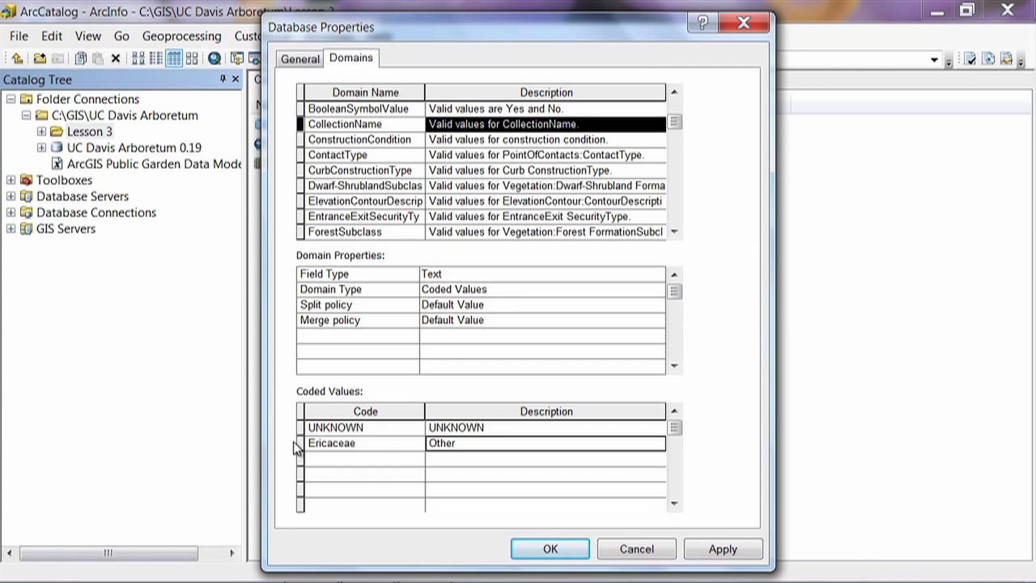
pyautogui.write('Eric')
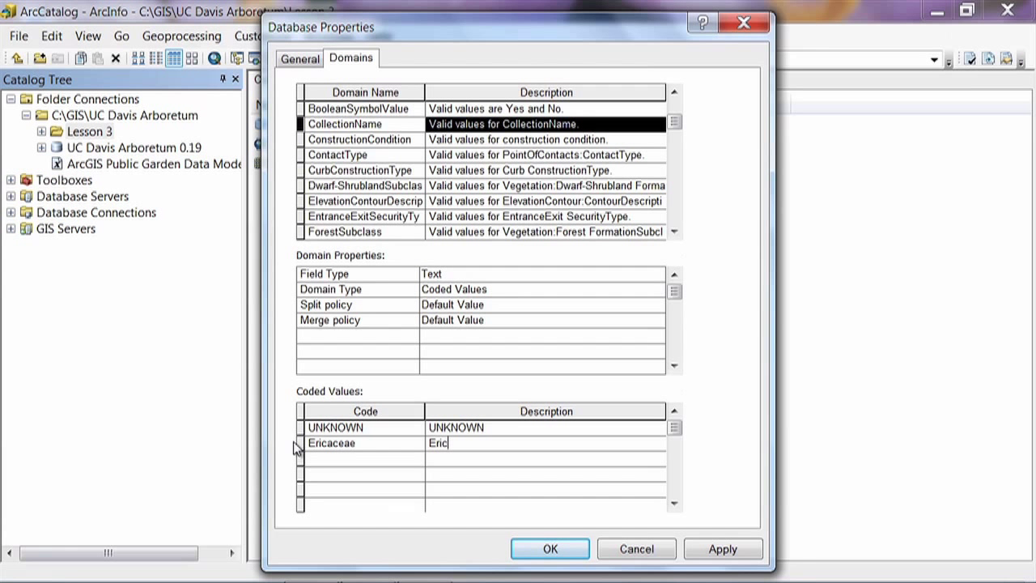
pyautogui.write('aceae')
pyautogui.click(324, 459)
pyautogui.write('Other')
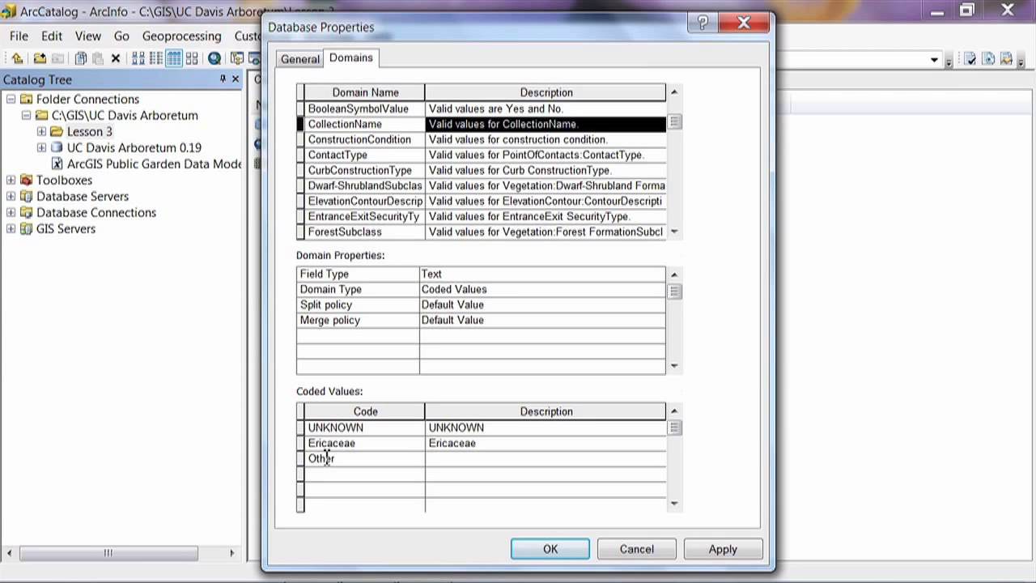
pyautogui.press('Tab')
pyautogui.write('Other')
pyautogui.click(720, 547)
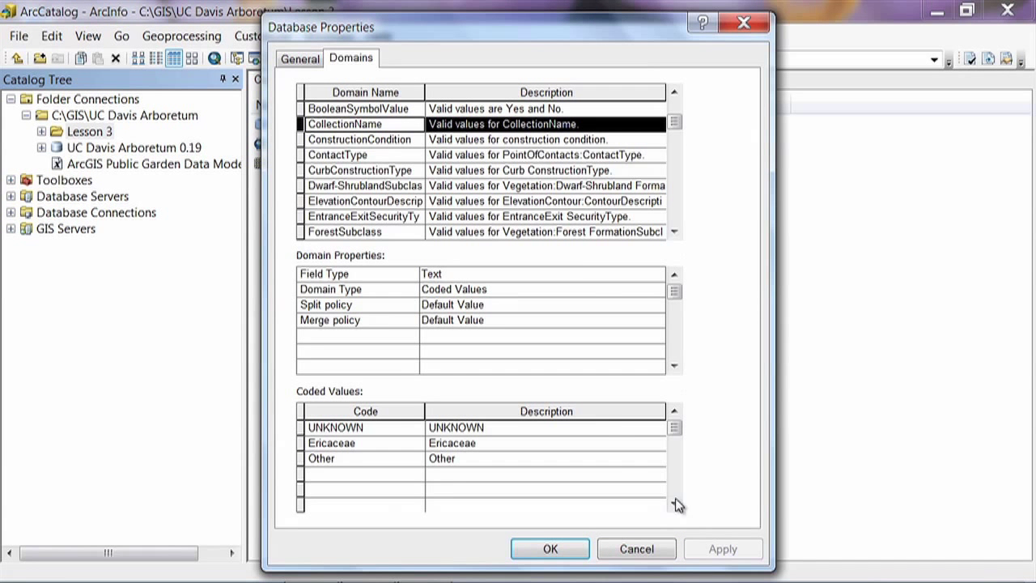
# - Select the SectionName domain to view its coded values UNKNOWN and Other
pyautogui.click(674, 233)
pyautogui.click(674, 234)
pyautogui.click(674, 233)
pyautogui.click(674, 234)
pyautogui.click(674, 234)
pyautogui.click(674, 234)
pyautogui.click(674, 234)
pyautogui.click(674, 234)
pyautogui.doubleClick(673, 234)
pyautogui.doubleClick(674, 234)
pyautogui.tripleClick(674, 234)
pyautogui.doubleClick(674, 234)
pyautogui.doubleClick(674, 233)
pyautogui.tripleClick(674, 234)
pyautogui.tripleClick(674, 234)
pyautogui.doubleClick(674, 234)
pyautogui.click(674, 233)
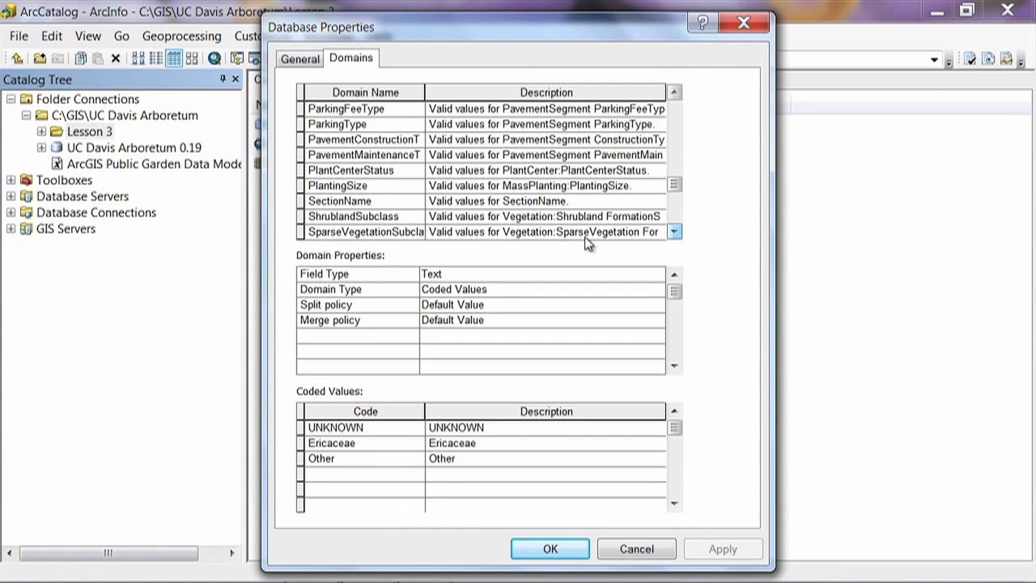
pyautogui.click(300, 200)
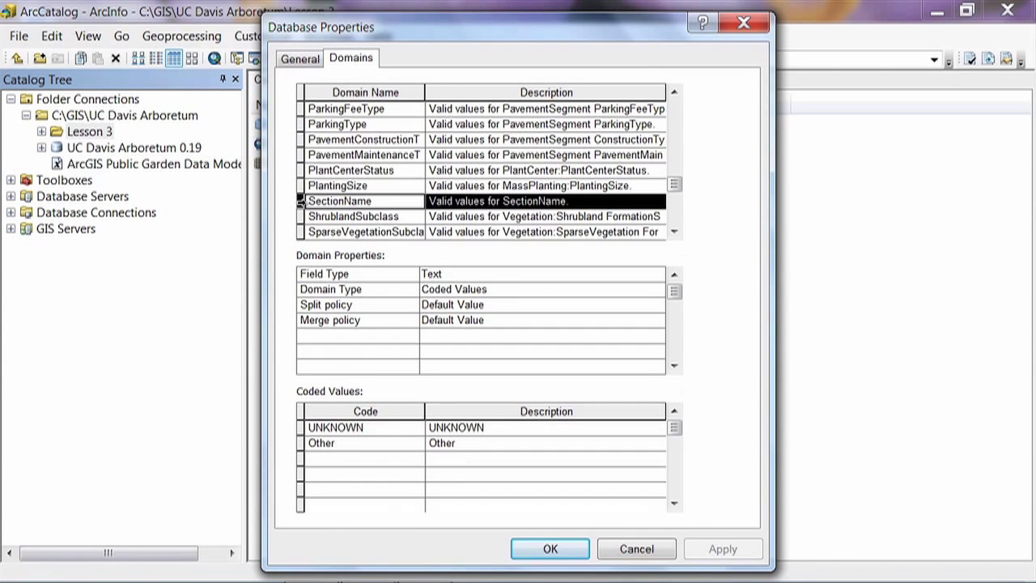
# - Replace SectionName's Other code and description with South Ericaceae
pyautogui.click(343, 442)
pyautogui.moveTo(342, 441); pyautogui.dragTo(301, 442)
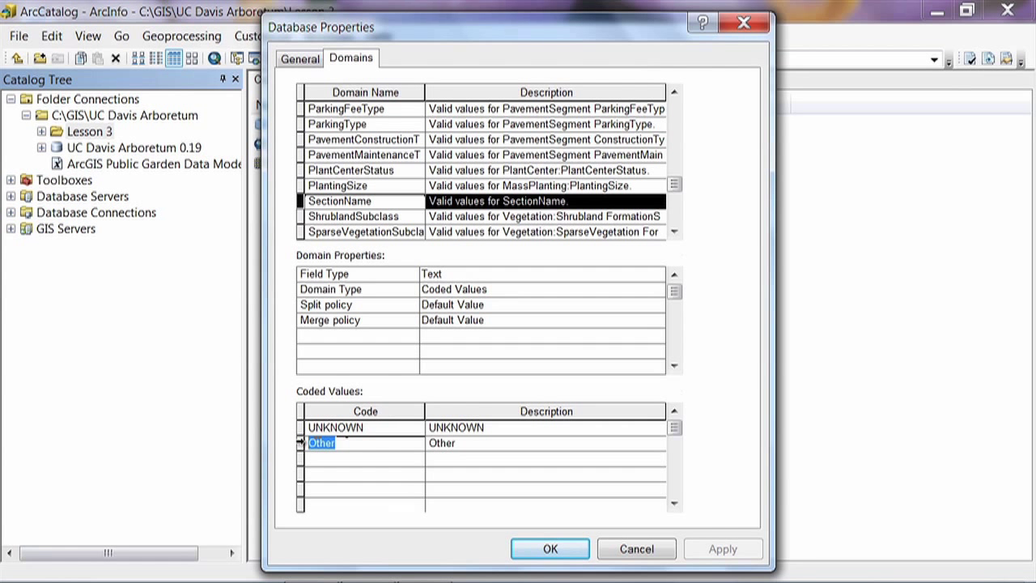
pyautogui.write('Sou')
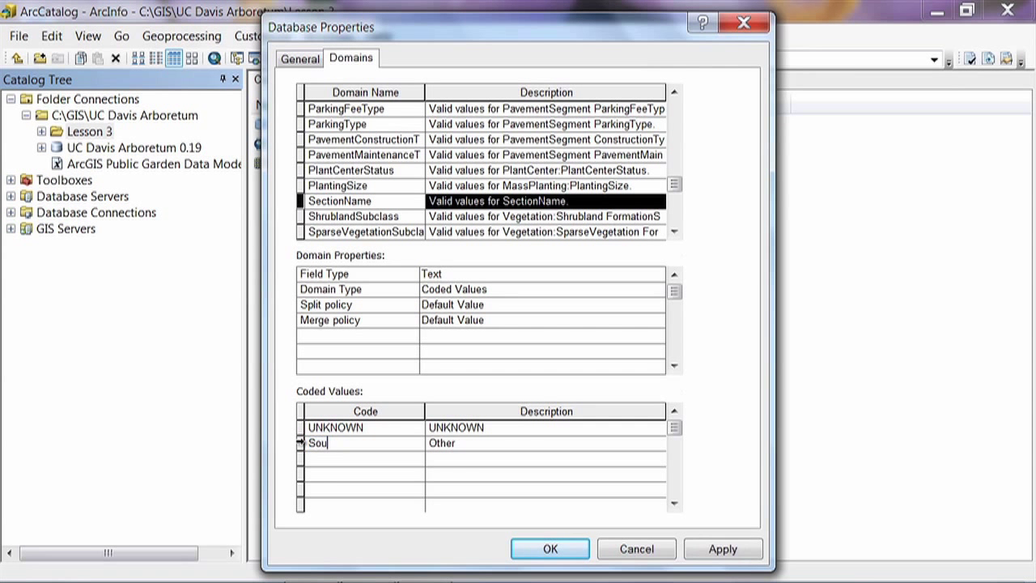
pyautogui.write('th entra')
pyautogui.press('BackSpace')
pyautogui.press('BackSpace')
pyautogui.press('BackSpace')
pyautogui.press('BackSpace')
pyautogui.press('BackSpace')
pyautogui.write('Ericaceae')
pyautogui.press('Tab')
pyautogui.write('Soiut')
pyautogui.press('BackSpace')
pyautogui.press('BackSpace')
pyautogui.press('BackSpace')
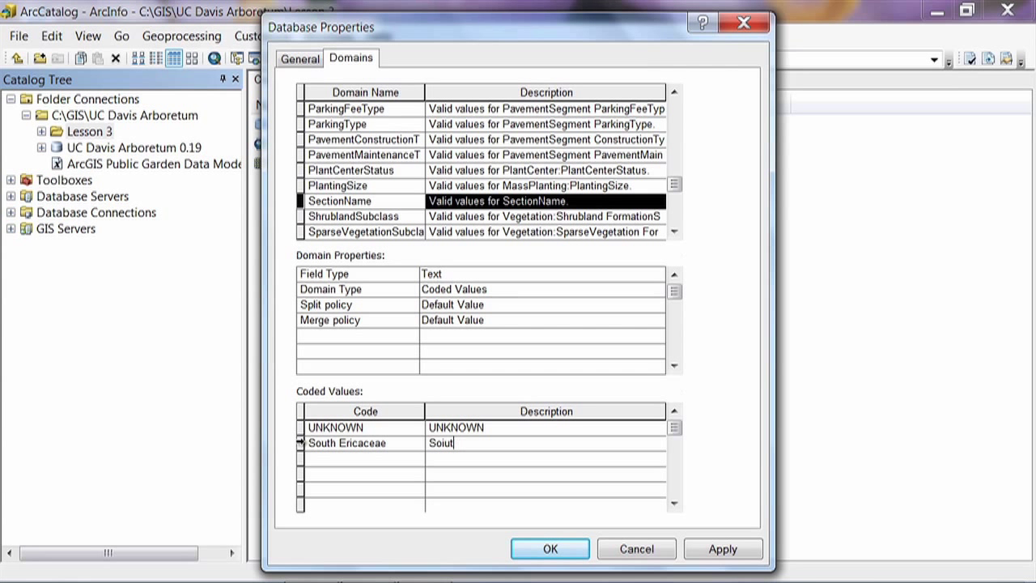
pyautogui.write('uth Ericaceae')
# - Add an Other code with description Other below it and apply the domain changes
pyautogui.click(346, 458)
pyautogui.write('Other')
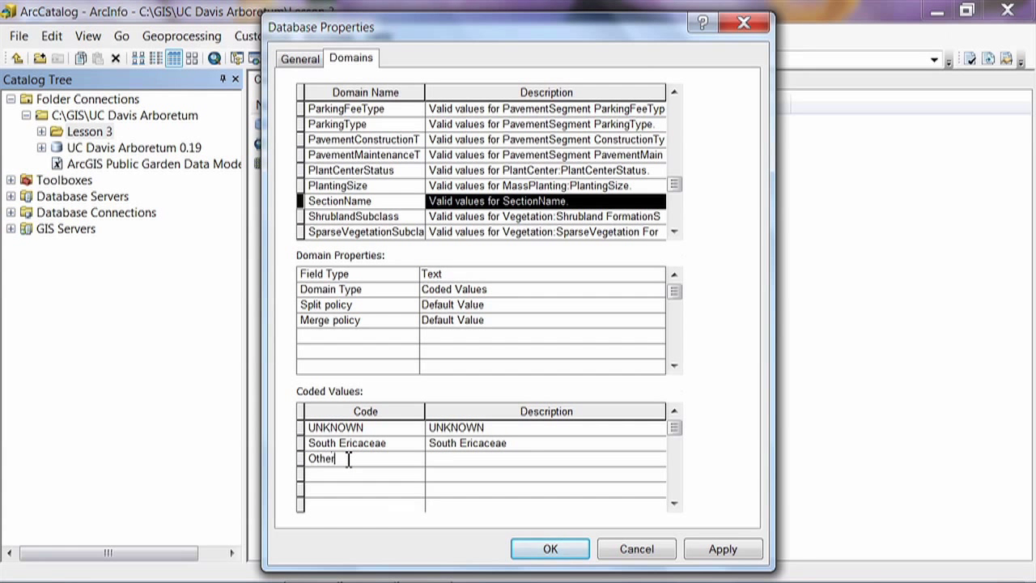
pyautogui.press('Tab')
pyautogui.write('Other')
pyautogui.click(725, 548)
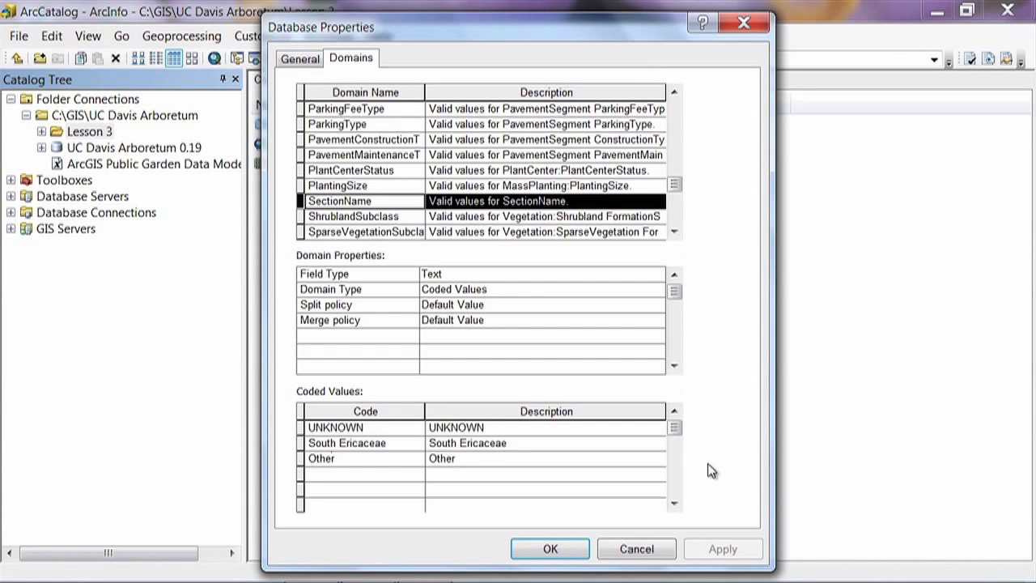
# - Display the UserName domain's coded values
pyautogui.click(673, 232)
pyautogui.click(673, 231)
pyautogui.moveTo(679, 234); pyautogui.dragTo(681, 234)
pyautogui.click(301, 201)
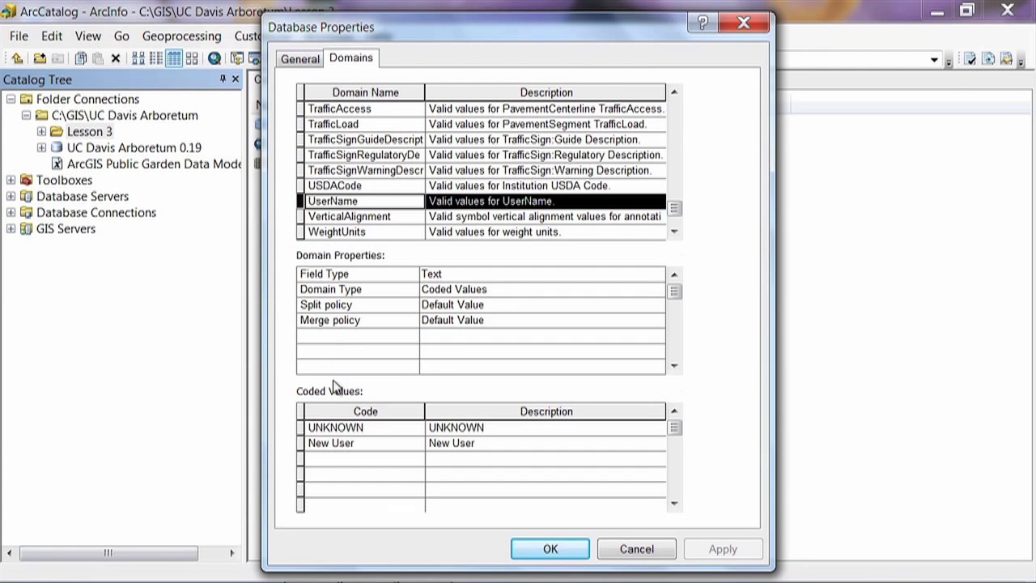
# - Replace the New User code and description with the editor's full name
pyautogui.click(340, 442)
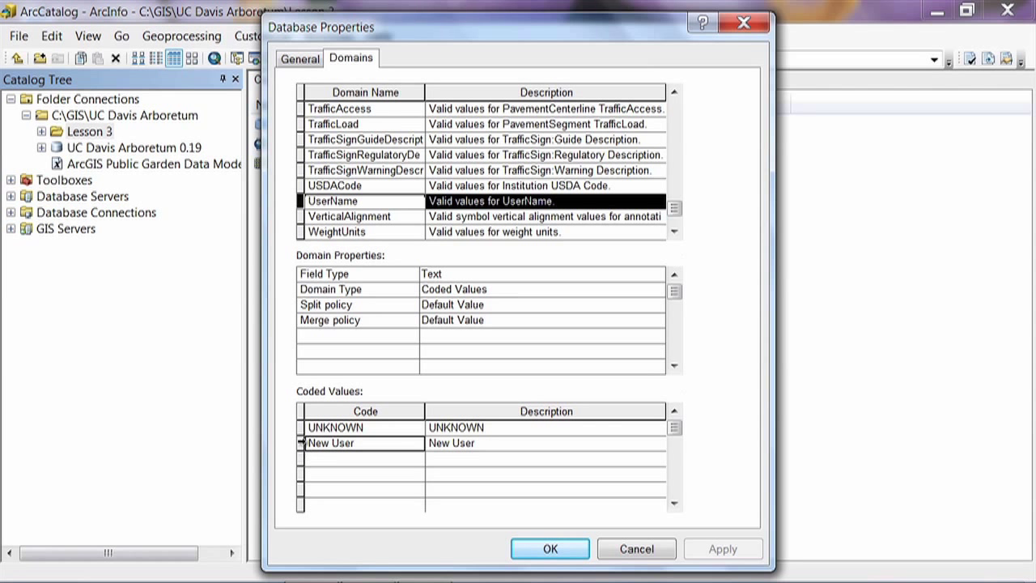
pyautogui.click(300, 449)
pyautogui.click(364, 445)
pyautogui.moveTo(365, 443); pyautogui.dragTo(306, 441)
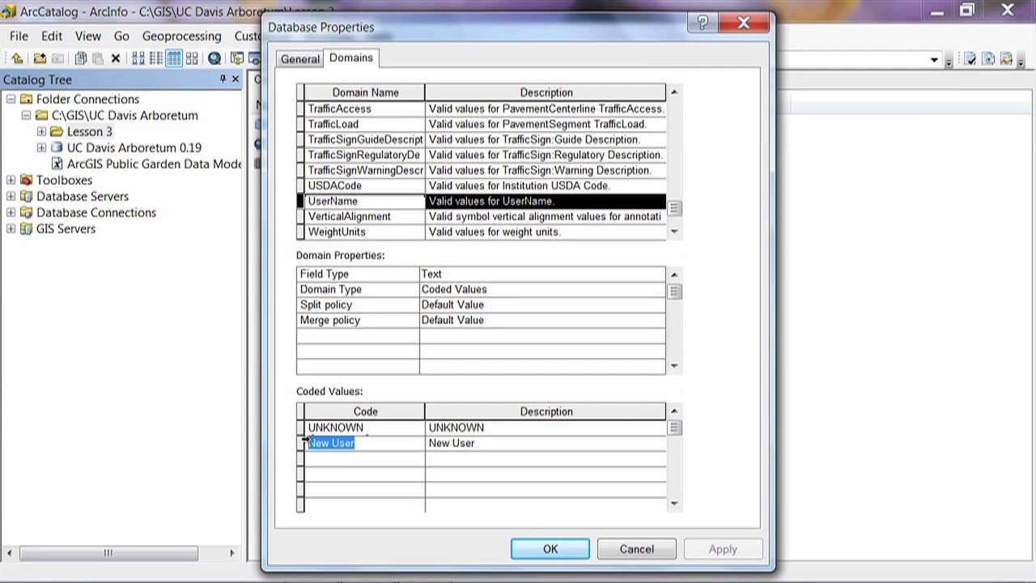
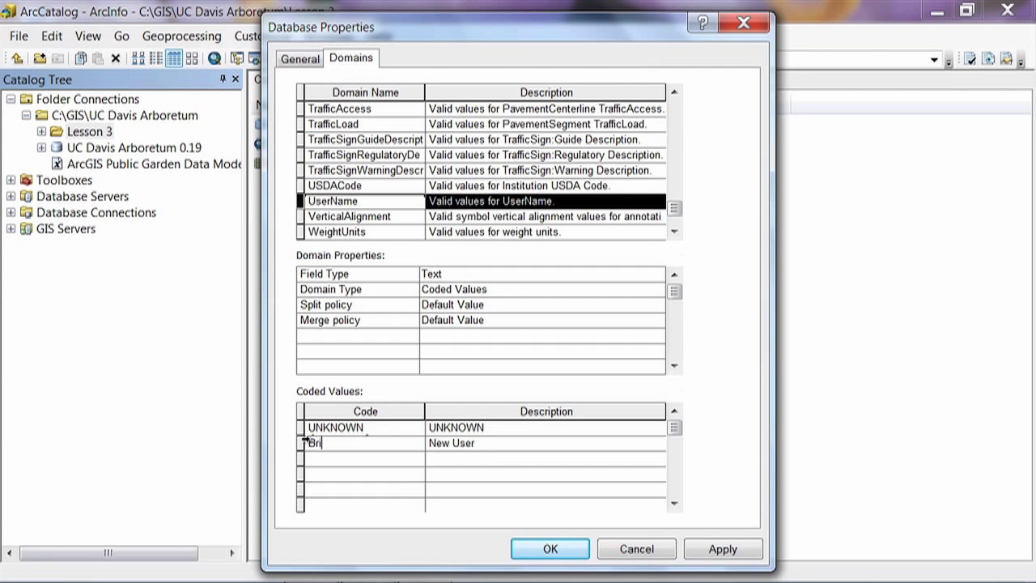
pyautogui.press('Tab')
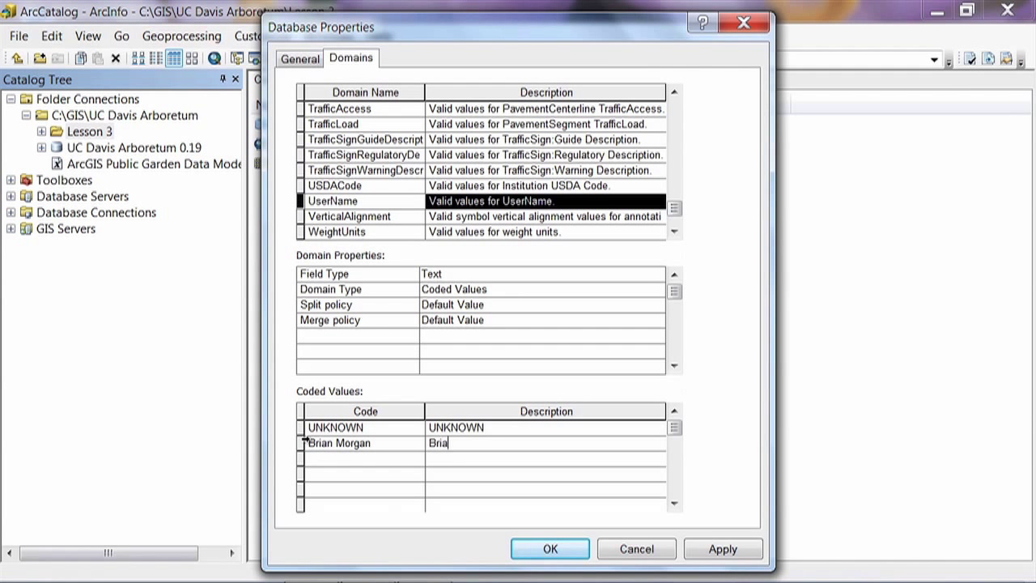
# - Add a New User code and description below the name, then save with OK
pyautogui.click(315, 459)
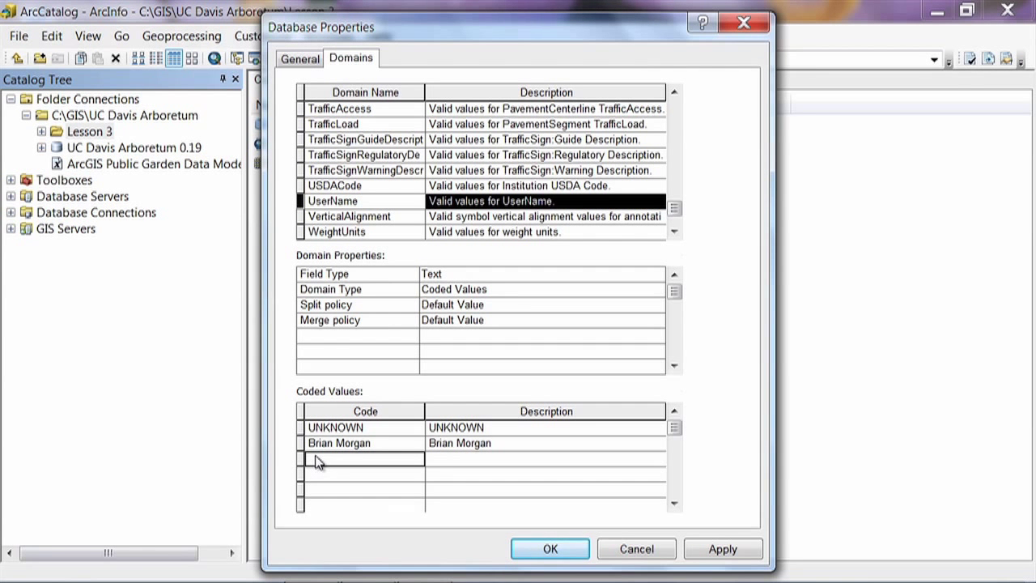
pyautogui.write('New')
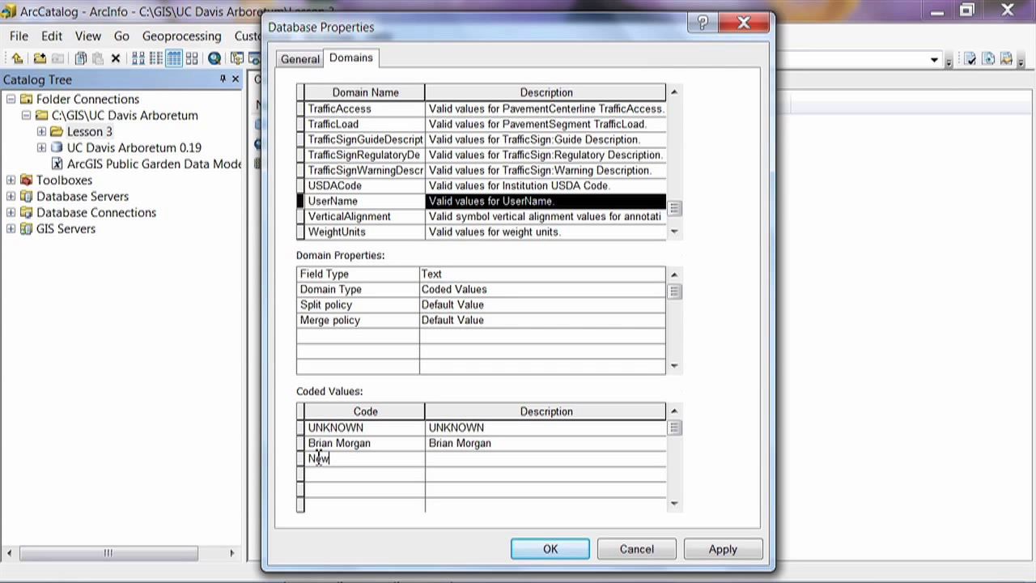
pyautogui.write(' User')
pyautogui.press('Tab')
pyautogui.write('New User')
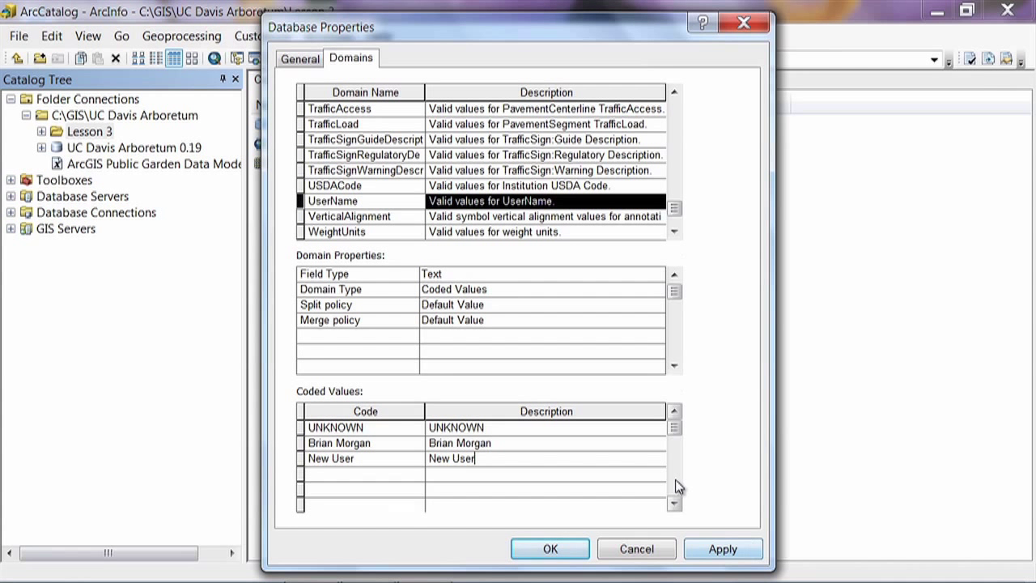
pyautogui.click(550, 549)
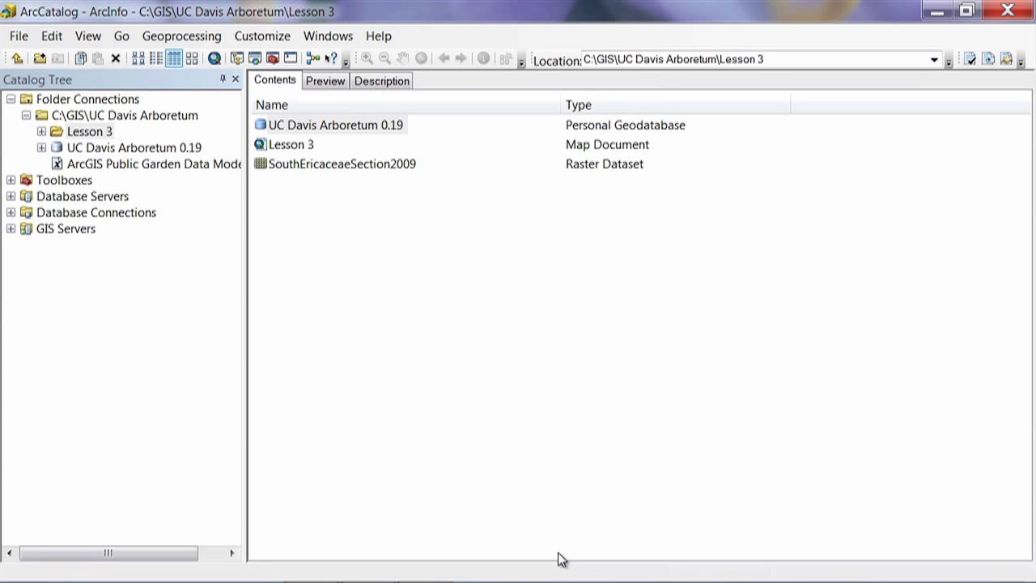
# - Close ArcCatalog and reopen the recent Lesson 3 map in ArcMap
pyautogui.click(1010, 11)
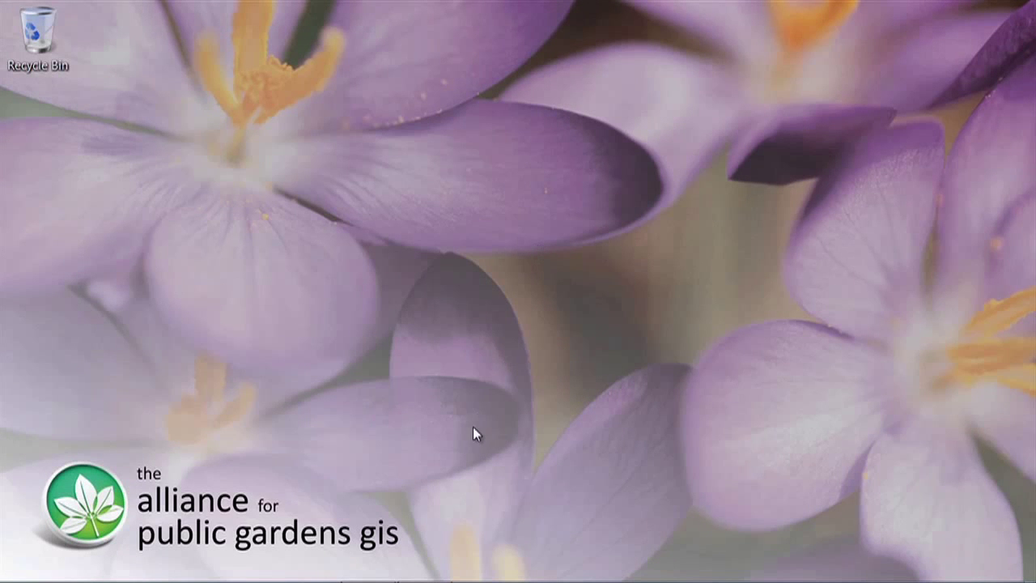
pyautogui.moveTo(425, 580)
pyautogui.click(259, 568)
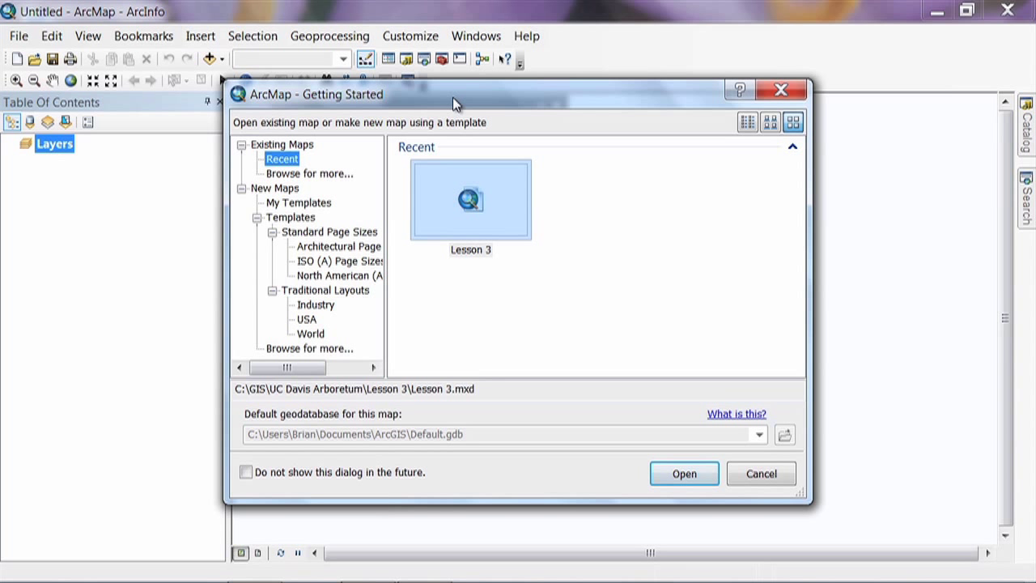
pyautogui.click(470, 201)
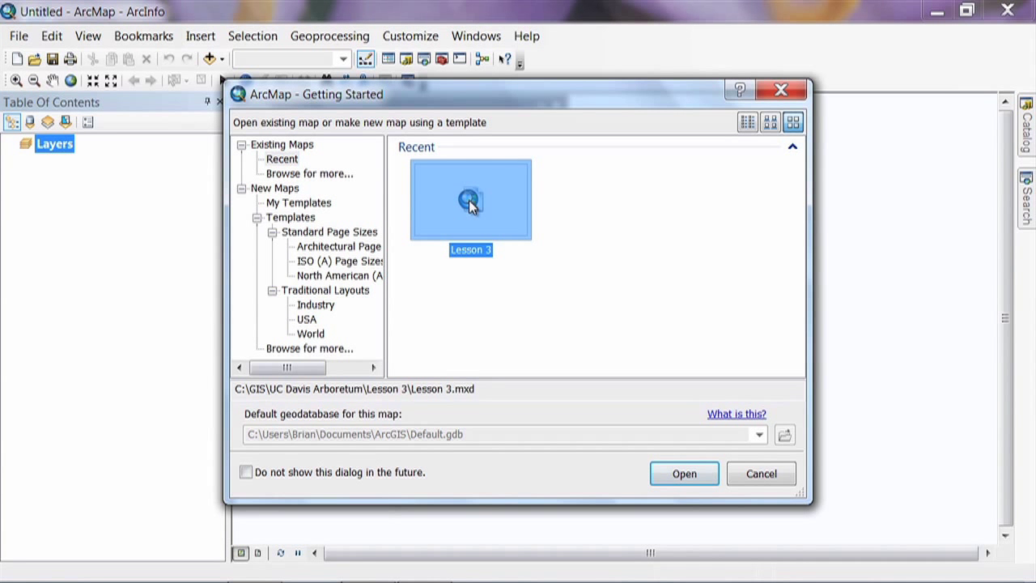
pyautogui.click(689, 474)
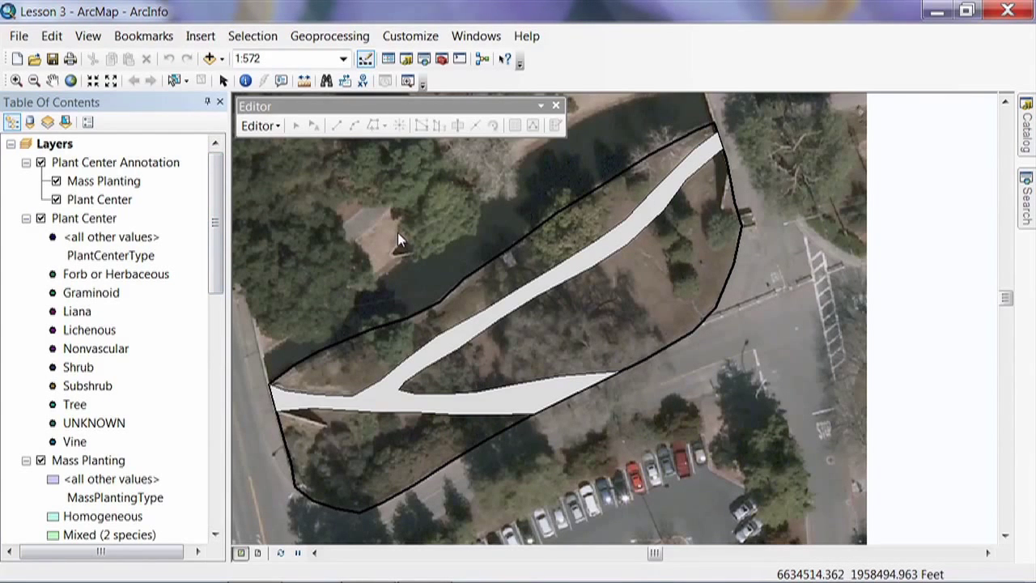
pyautogui.click(259, 126)
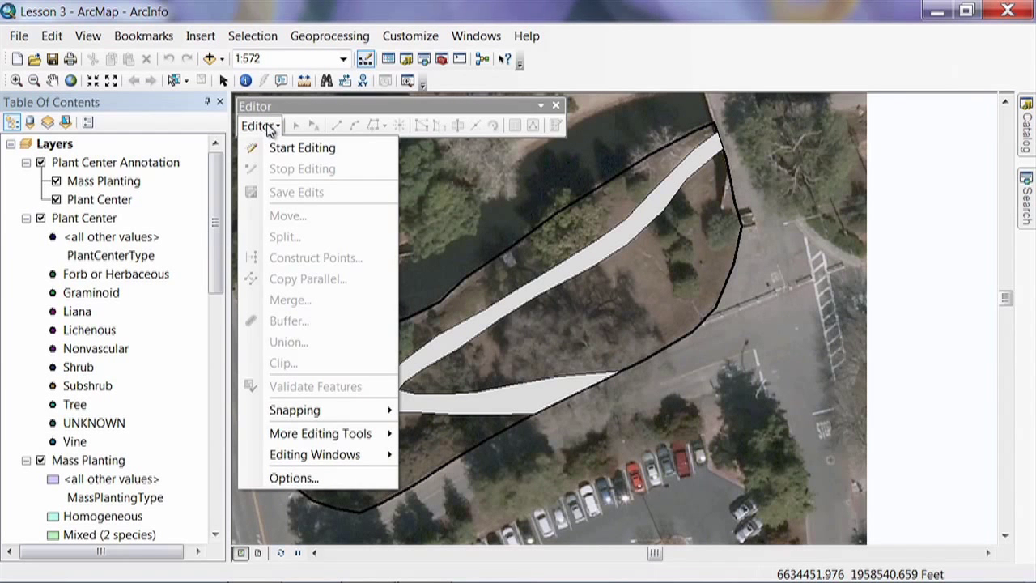
pyautogui.click(283, 148)
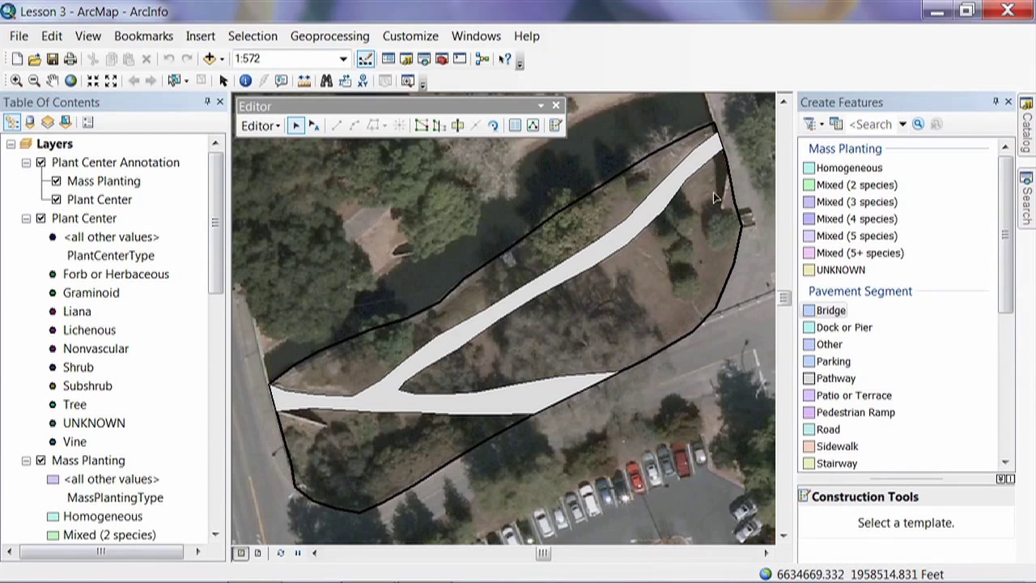
pyautogui.moveTo(1011, 203)
pyautogui.mouseDown()
pyautogui.moveTo(1021, 352)
pyautogui.moveTo(1015, 178)
pyautogui.mouseUp()
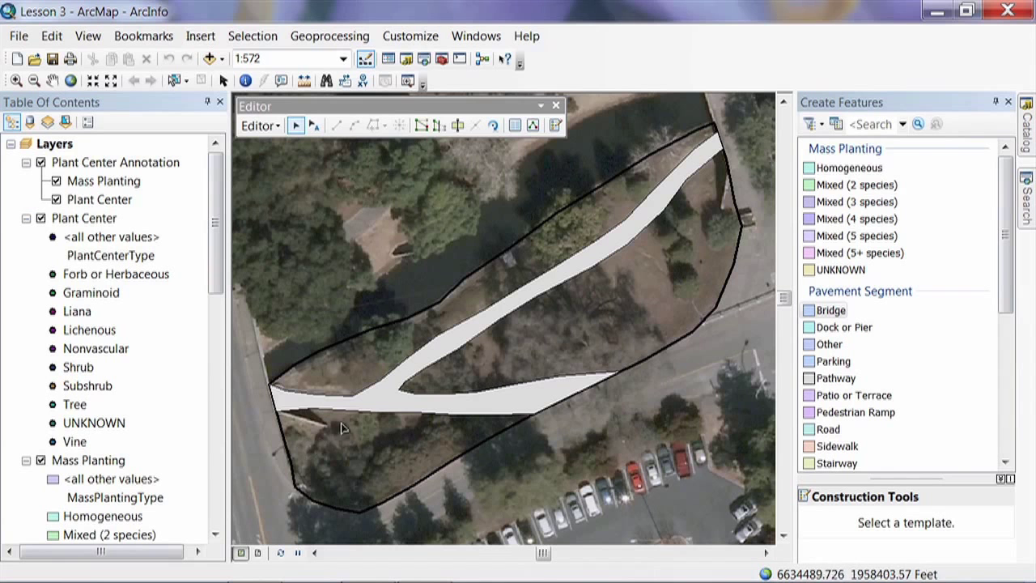
# - Trace a small Mixed (2 species) planting polygon in the section's southwest corner
pyautogui.click(847, 189)
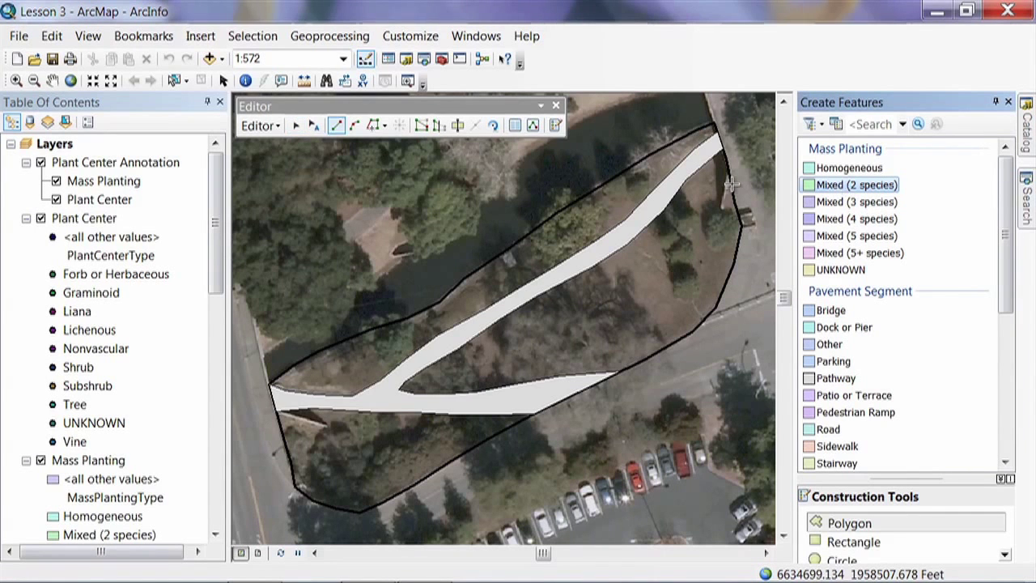
pyautogui.click(339, 491)
pyautogui.click(324, 483)
pyautogui.click(315, 473)
pyautogui.click(312, 463)
pyautogui.click(314, 453)
pyautogui.click(315, 437)
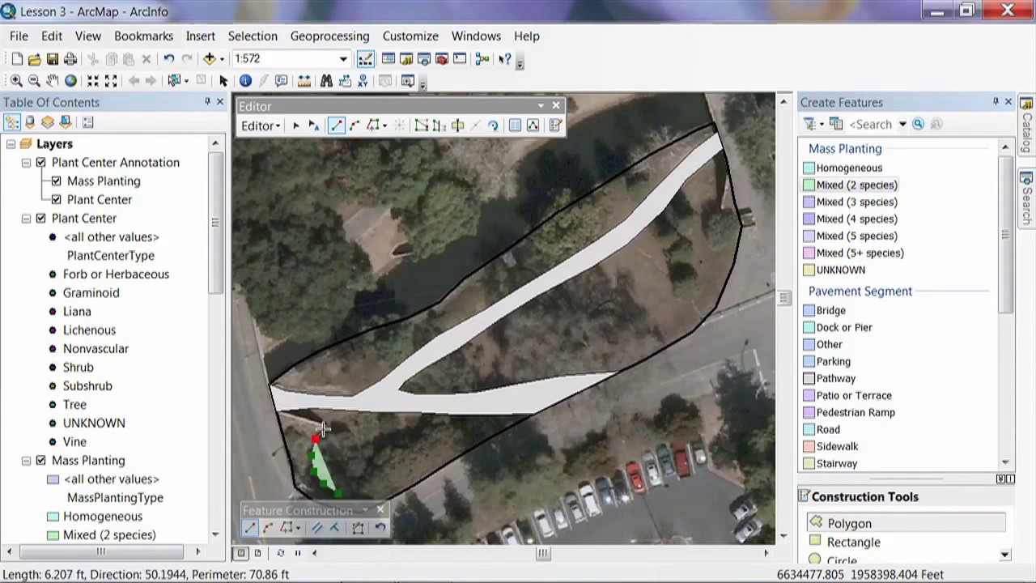
pyautogui.click(326, 428)
pyautogui.click(339, 424)
pyautogui.click(356, 429)
pyautogui.click(363, 452)
pyautogui.click(361, 469)
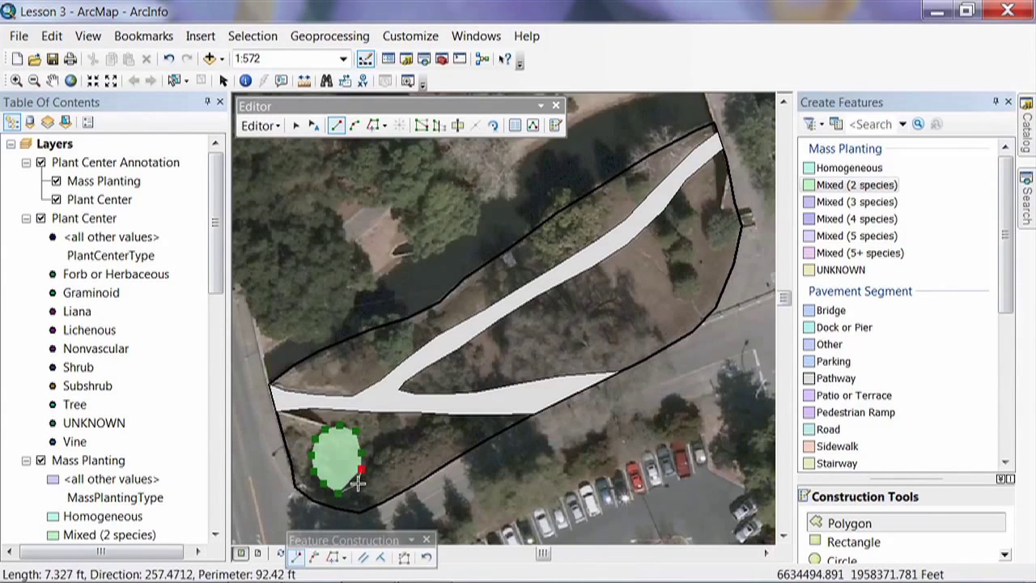
pyautogui.doubleClick(356, 488)
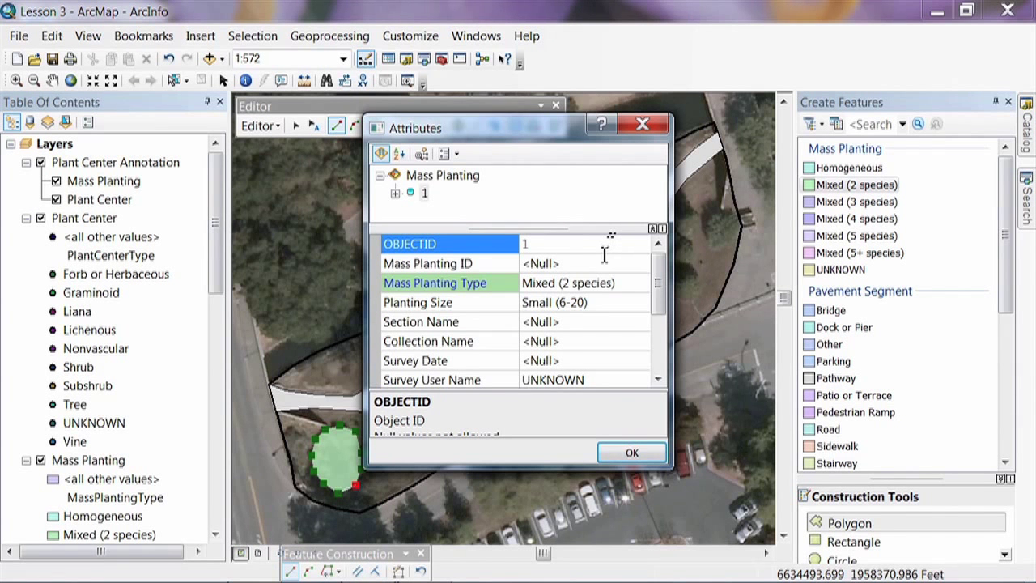
# - Set Mass Planting ID 1, Section Name South Ericaceae and Collection Name Ericaceae
pyautogui.click(564, 265)
pyautogui.write('1')
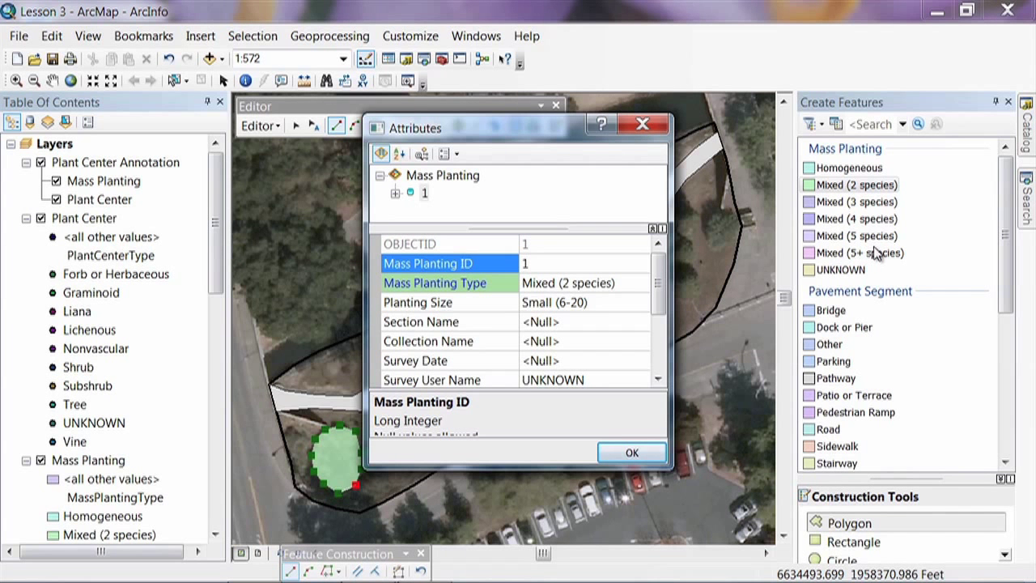
pyautogui.click(565, 322)
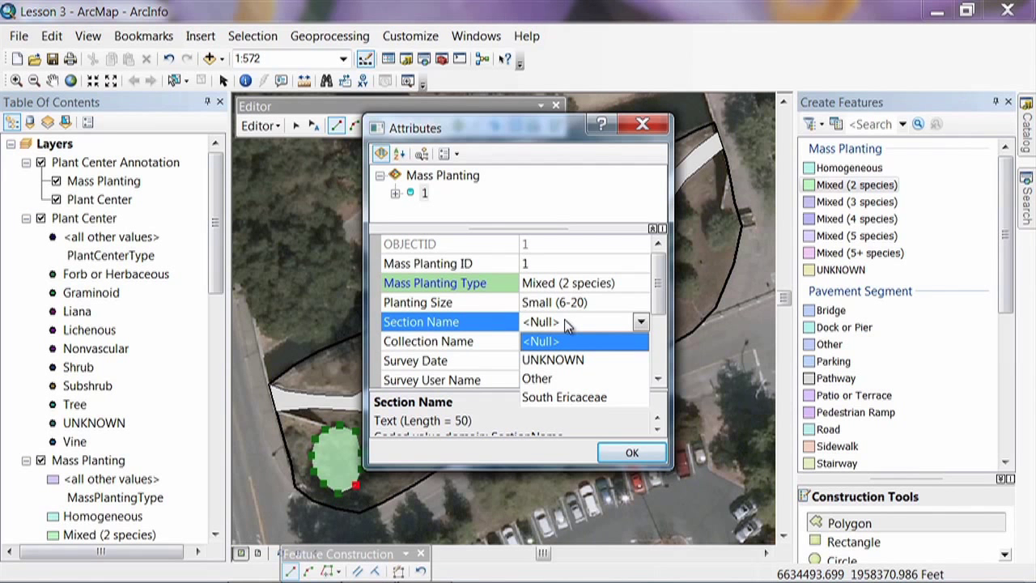
pyautogui.click(576, 397)
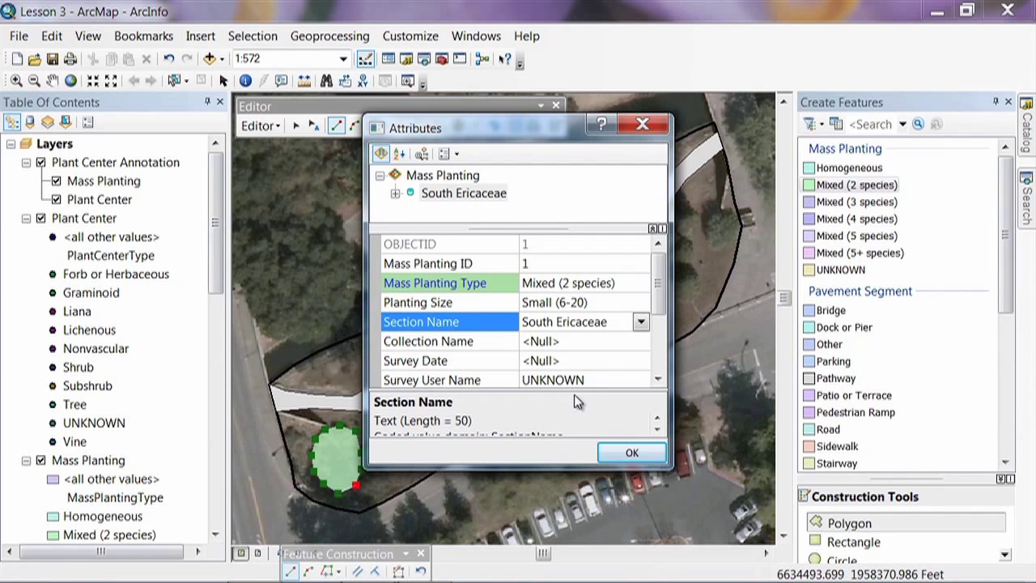
pyautogui.click(539, 339)
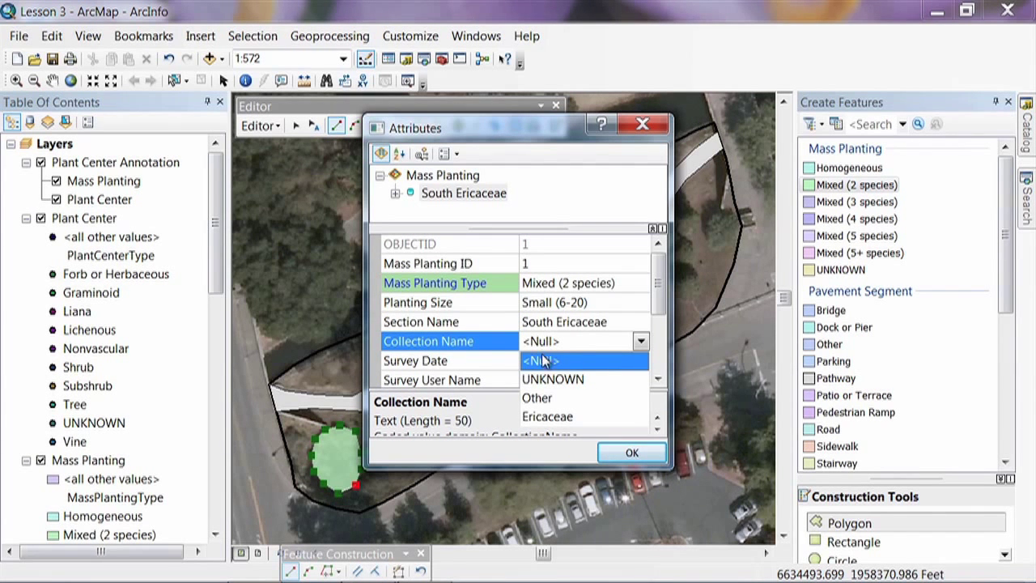
pyautogui.click(543, 416)
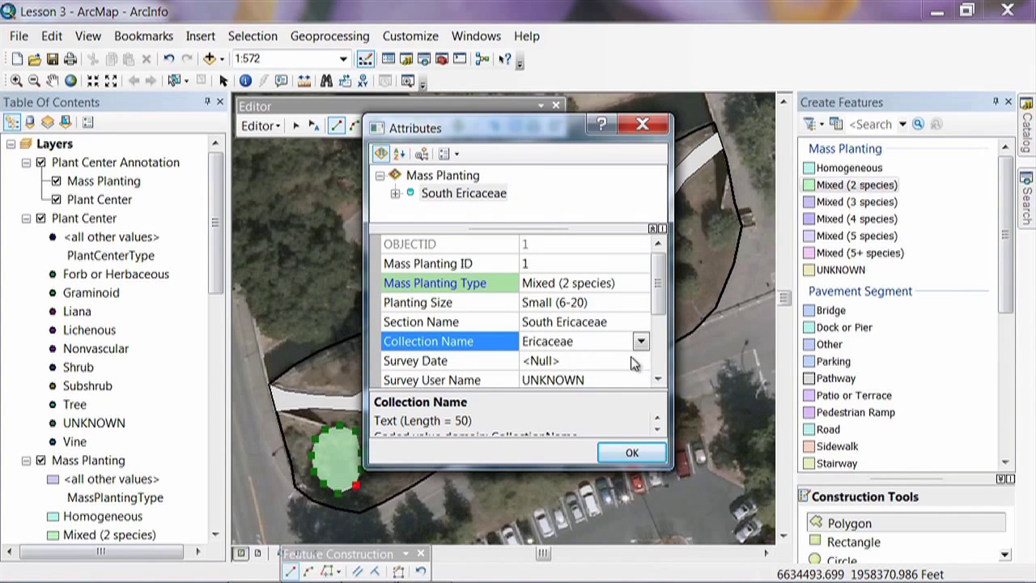
pyautogui.click(656, 378)
pyautogui.click(656, 378)
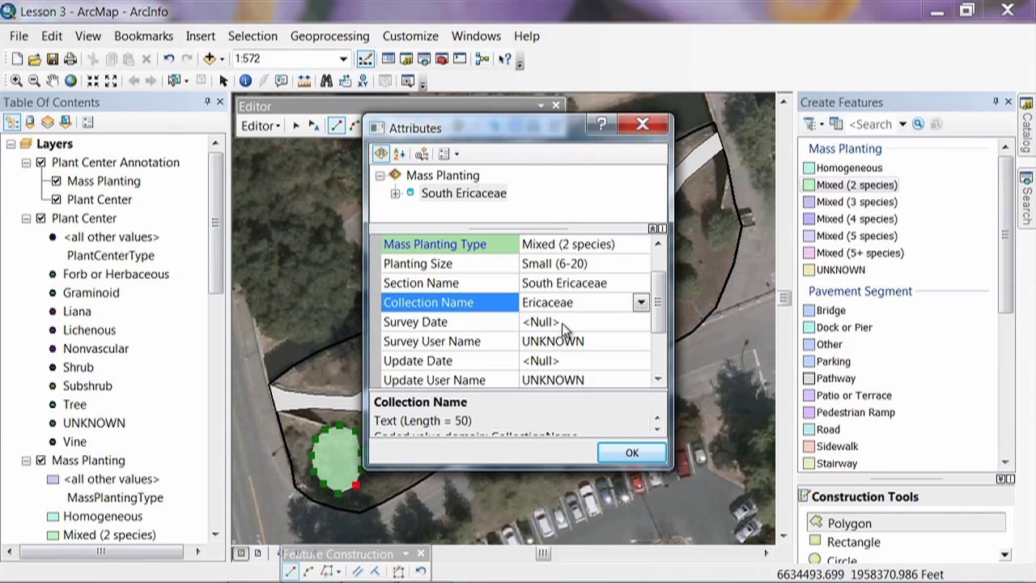
# - Set the Survey Date to today, 7/23/2010
pyautogui.click(562, 323)
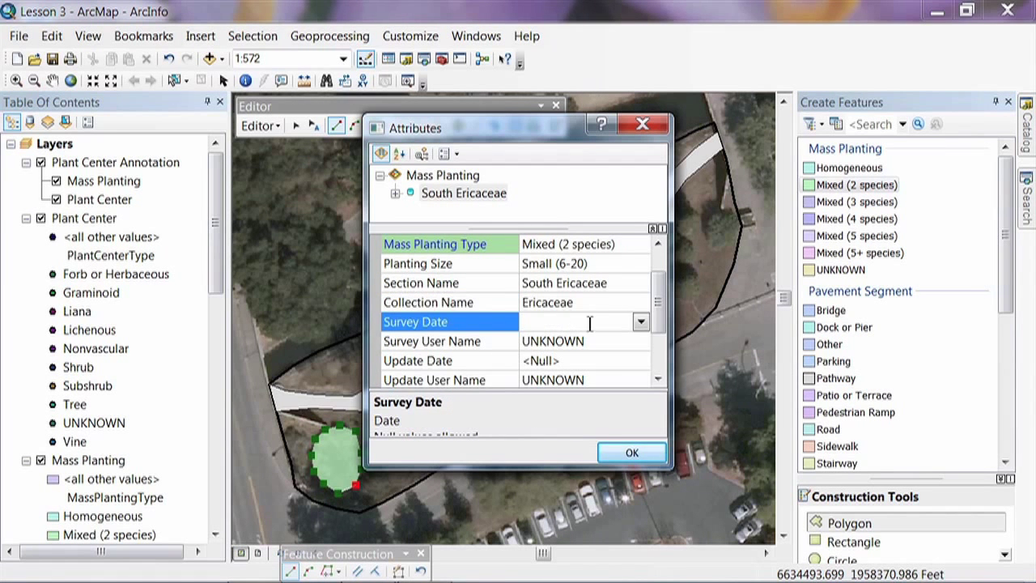
pyautogui.click(640, 323)
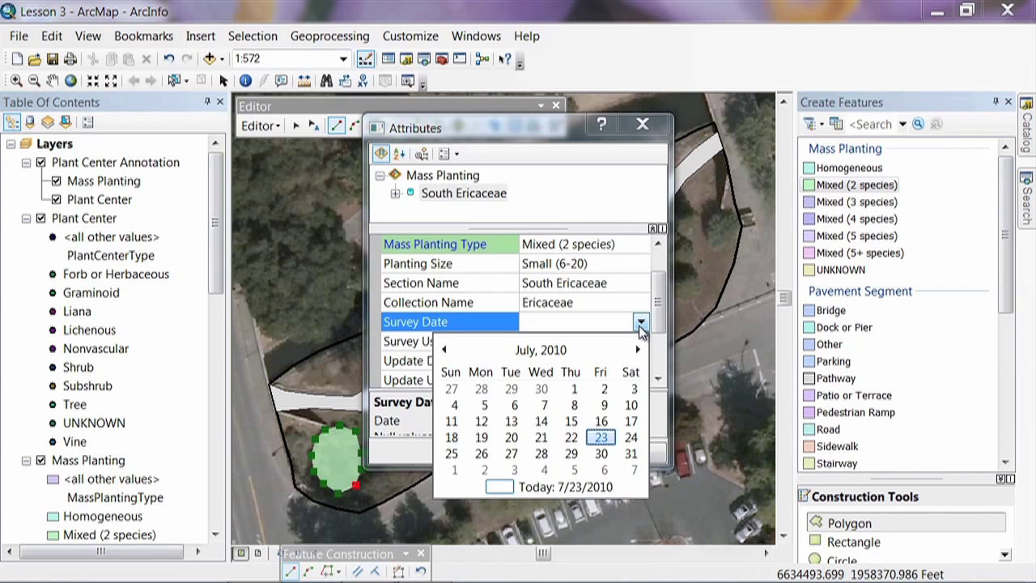
pyautogui.click(545, 485)
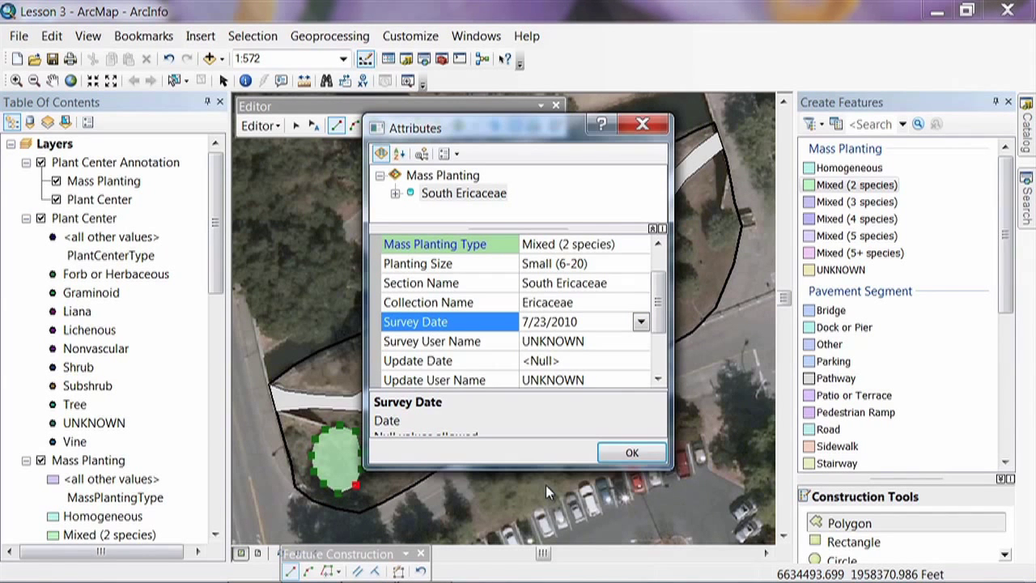
# - Choose the editor's name as the Survey User Name instead of UNKNOWN
pyautogui.click(560, 344)
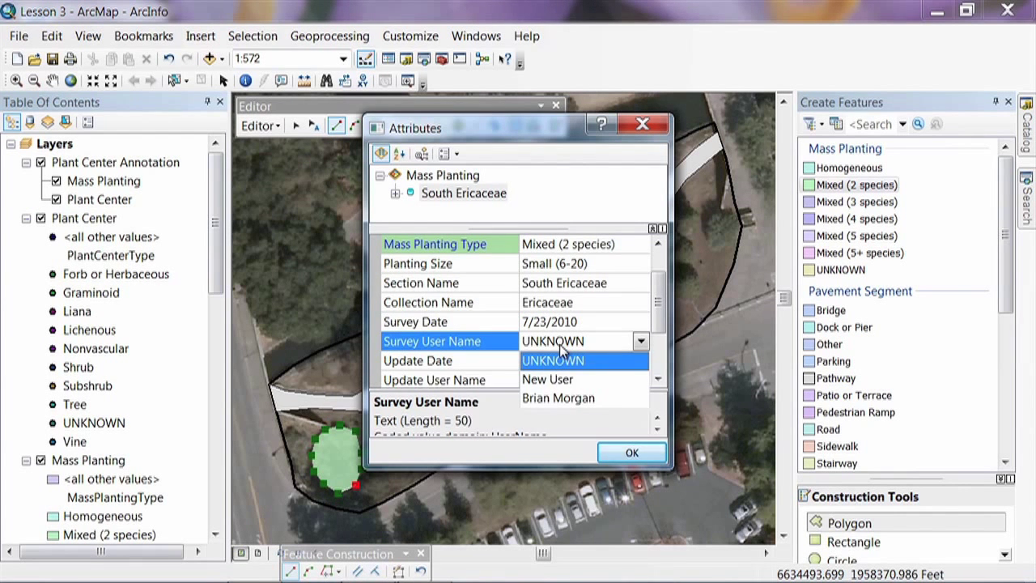
pyautogui.click(562, 398)
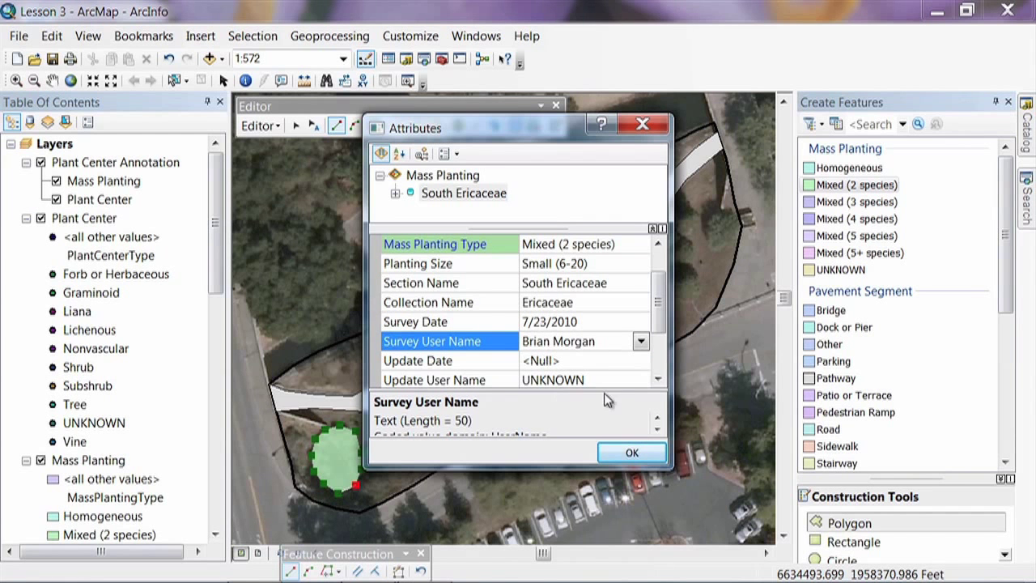
pyautogui.click(657, 381)
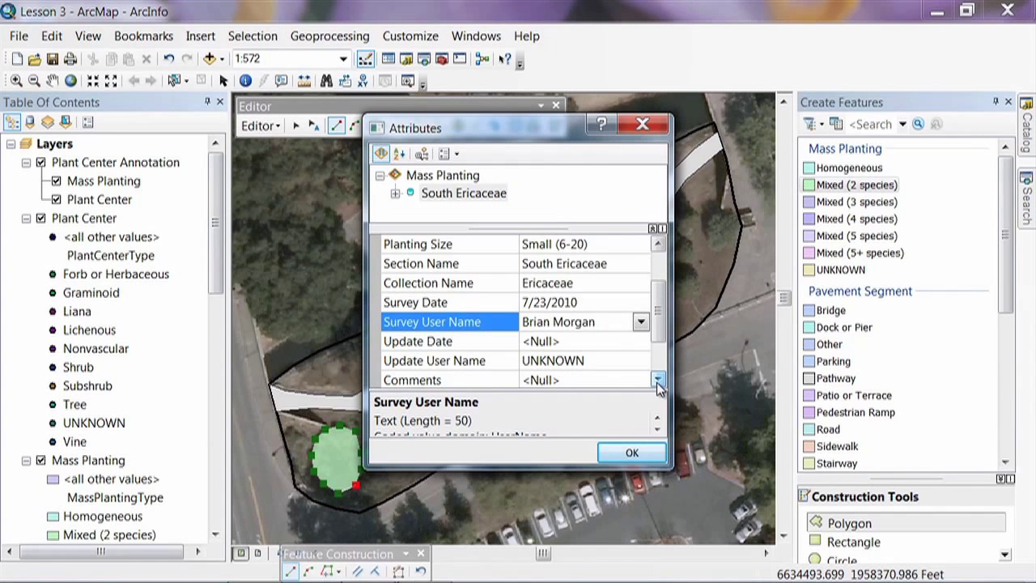
pyautogui.click(657, 380)
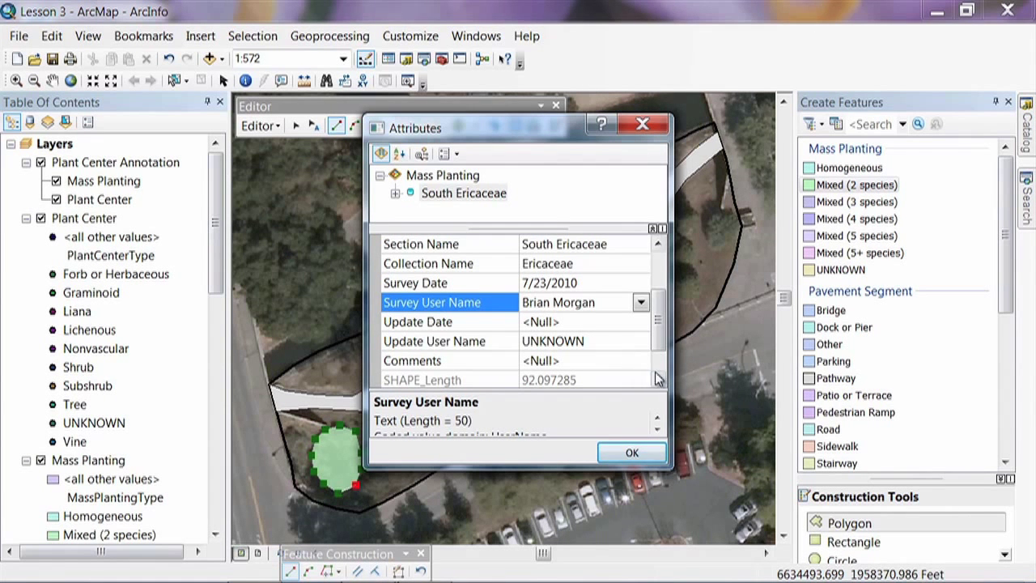
pyautogui.moveTo(662, 353); pyautogui.dragTo(665, 316)
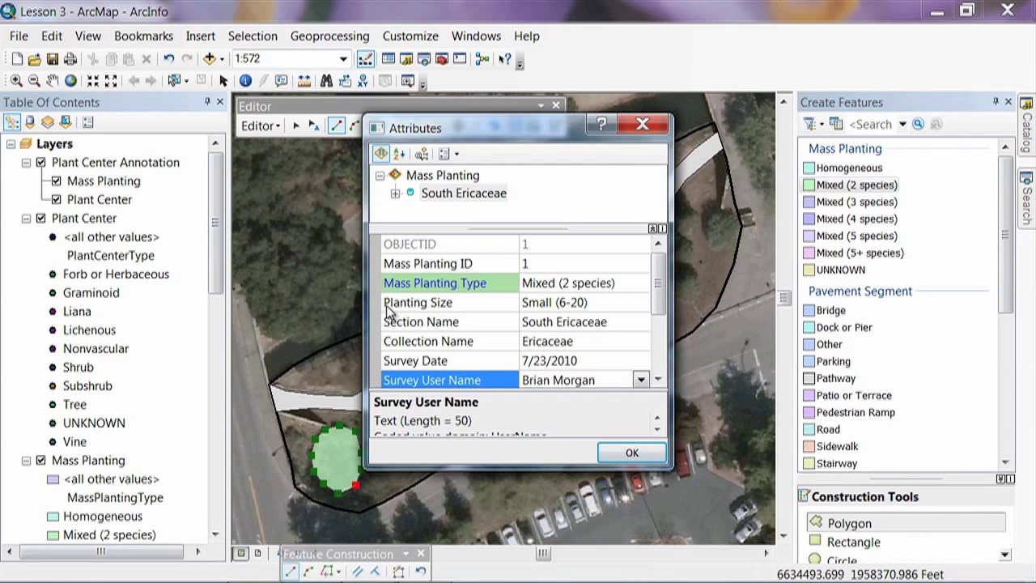
pyautogui.click(608, 312)
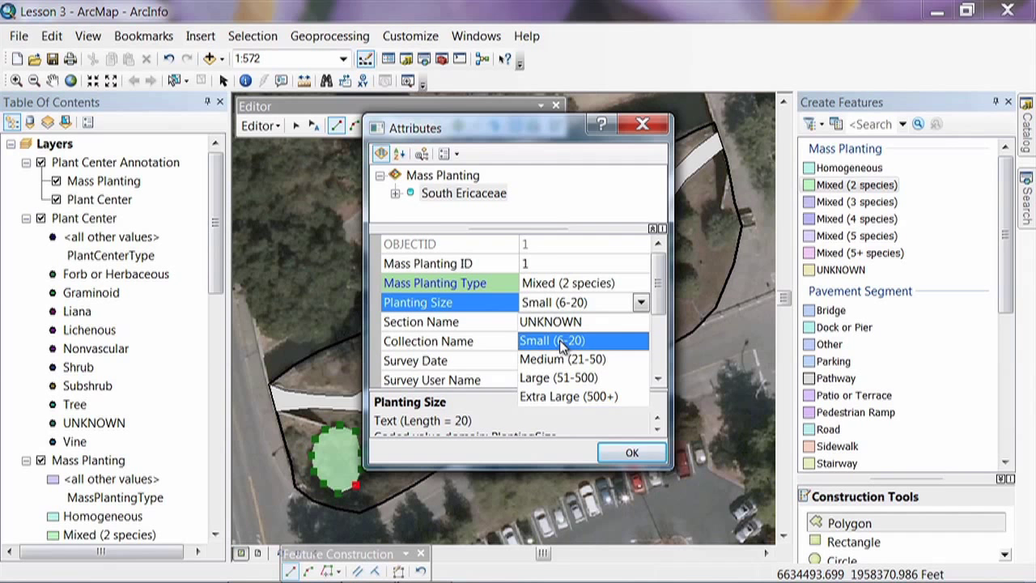
pyautogui.click(559, 340)
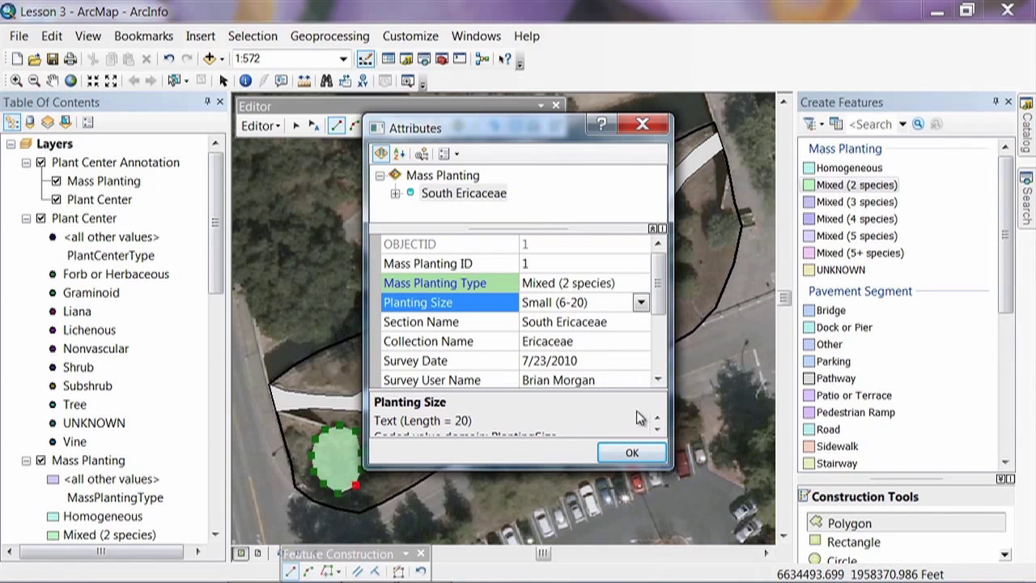
pyautogui.scroll(-2, 659, 326)
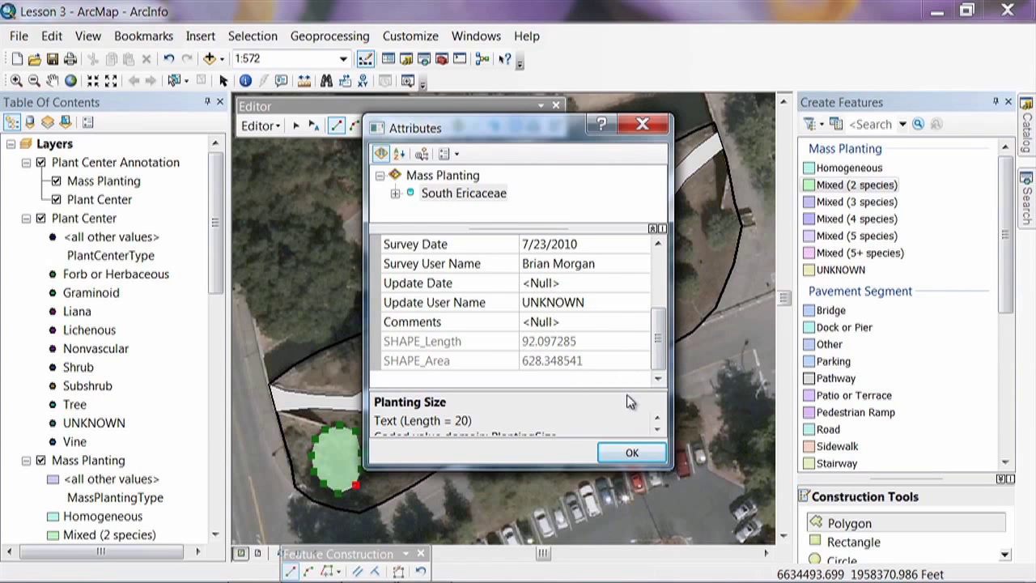
pyautogui.click(630, 453)
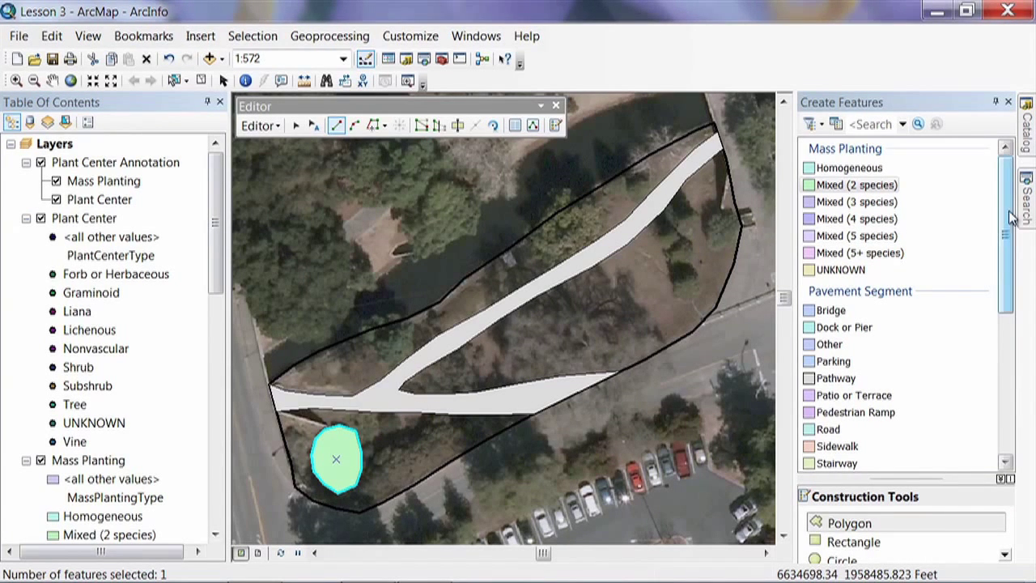
# - Complete the Mixed (2 species) planting so it shows as a filled polygon
pyautogui.moveTo(1009, 212); pyautogui.dragTo(1004, 361)
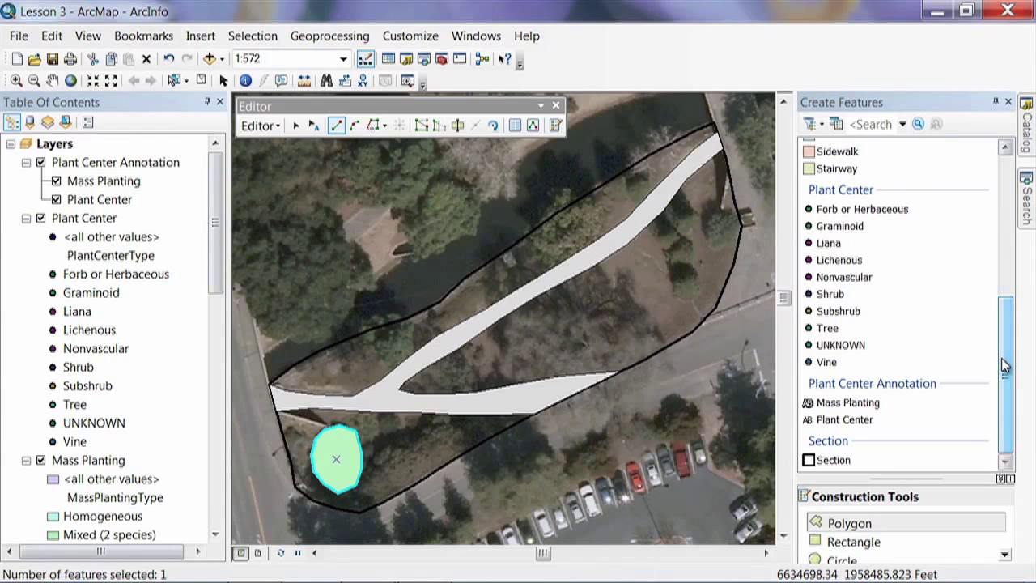
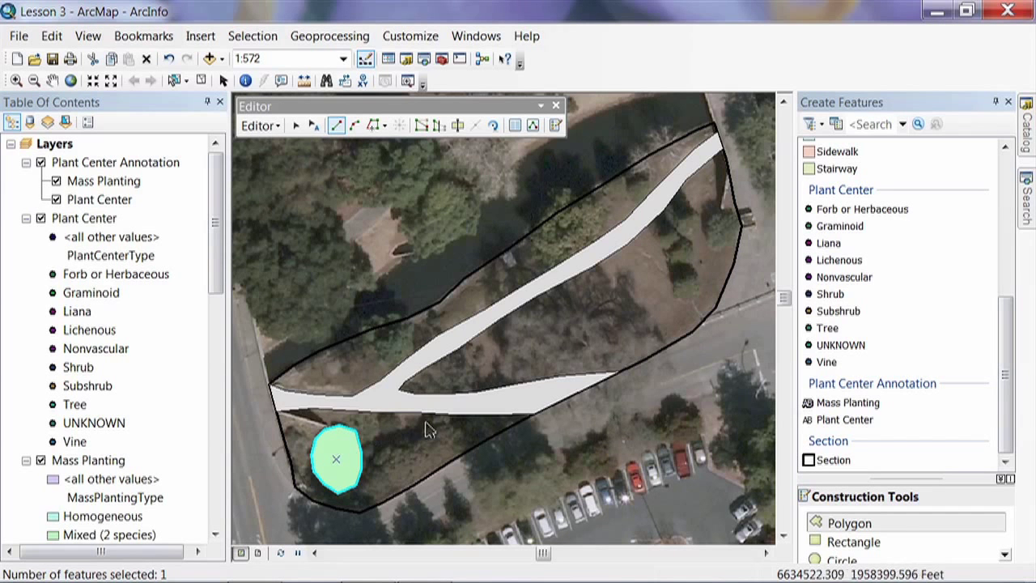
# - Place a point from the Shrub template inside the small green mass-planting polygon
pyautogui.click(838, 297)
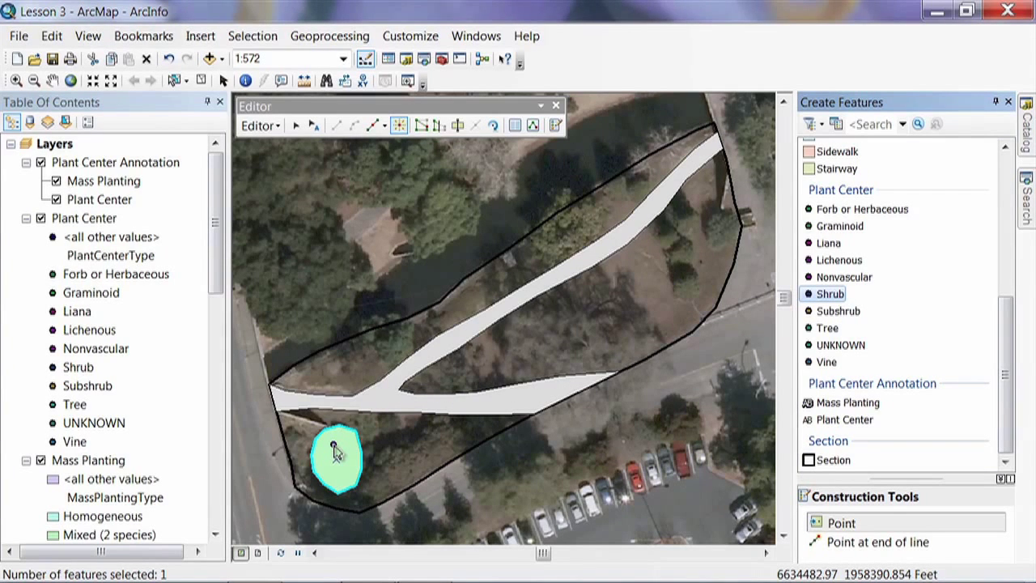
pyautogui.click(333, 448)
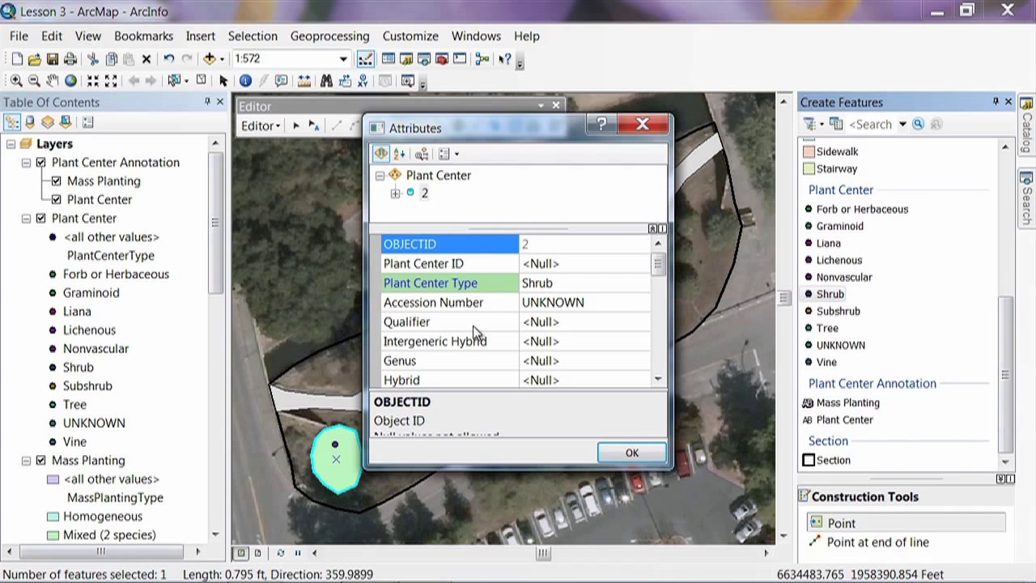
# - Enter Plant Center ID 1, Accession Number M10.2001 and Qualifier 10 for the Shrub point
pyautogui.click(547, 264)
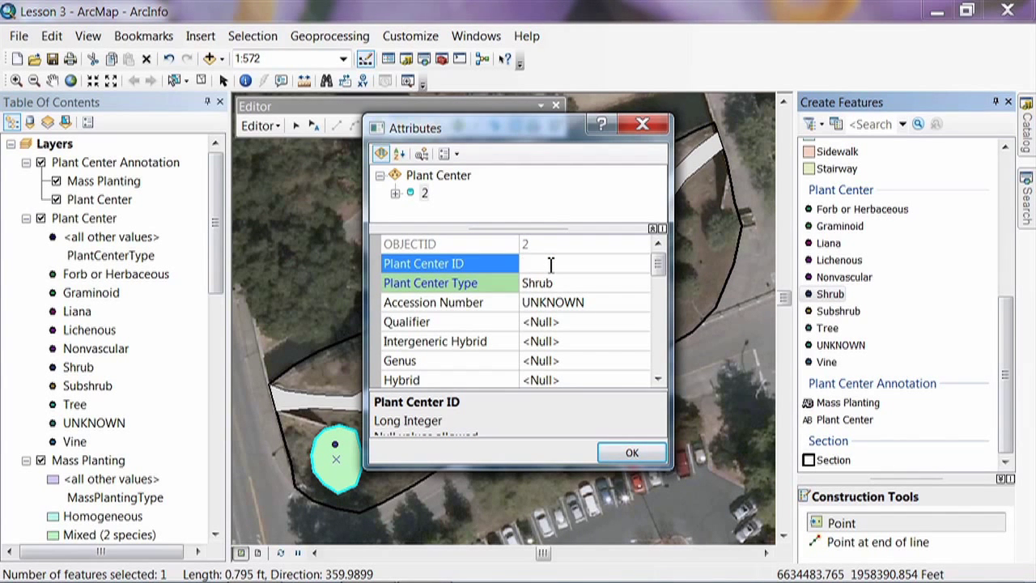
pyautogui.write('1')
pyautogui.click(563, 303)
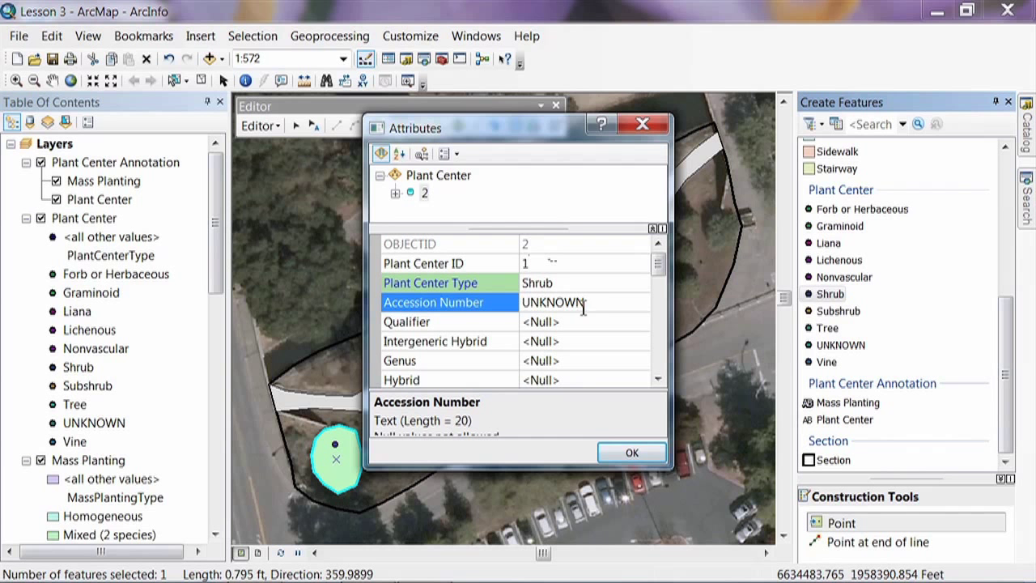
pyautogui.moveTo(596, 302); pyautogui.dragTo(518, 315)
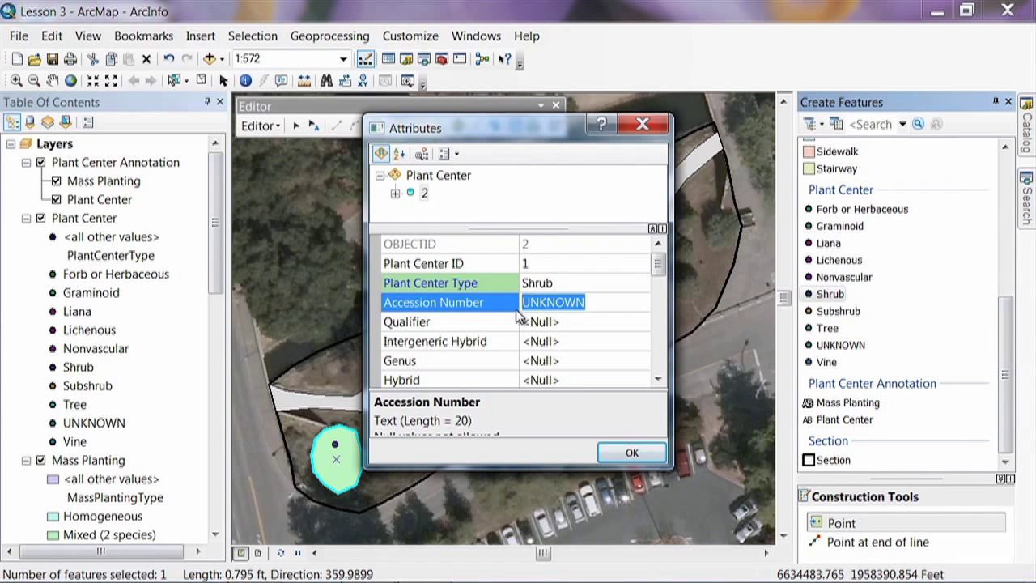
pyautogui.write('M')
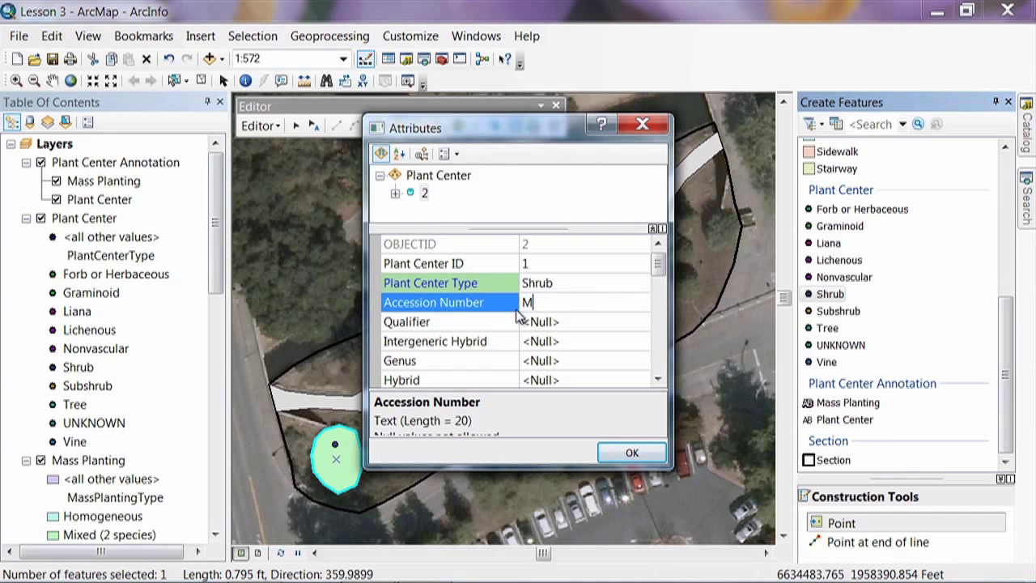
pyautogui.write('10.2001')
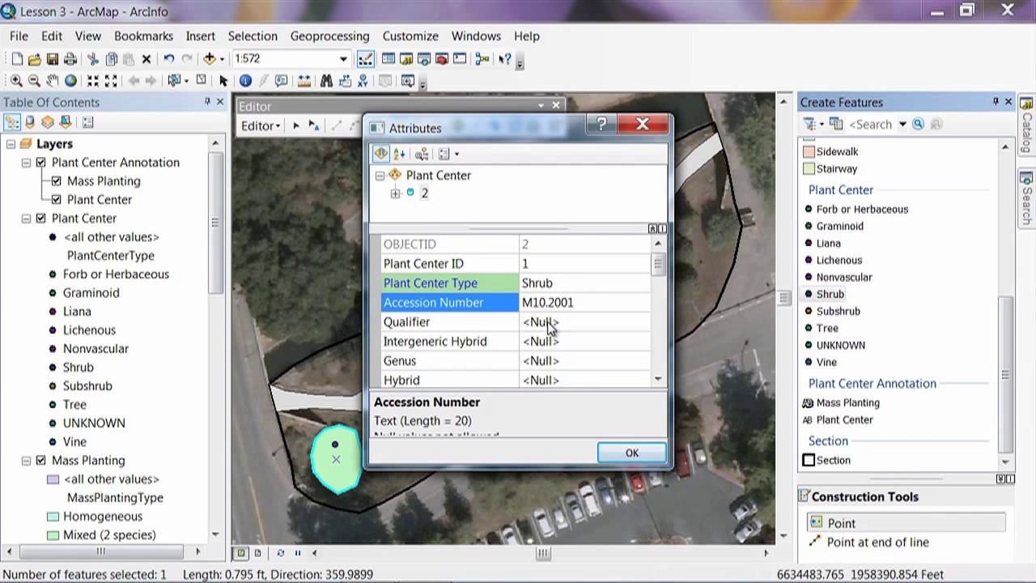
pyautogui.click(550, 322)
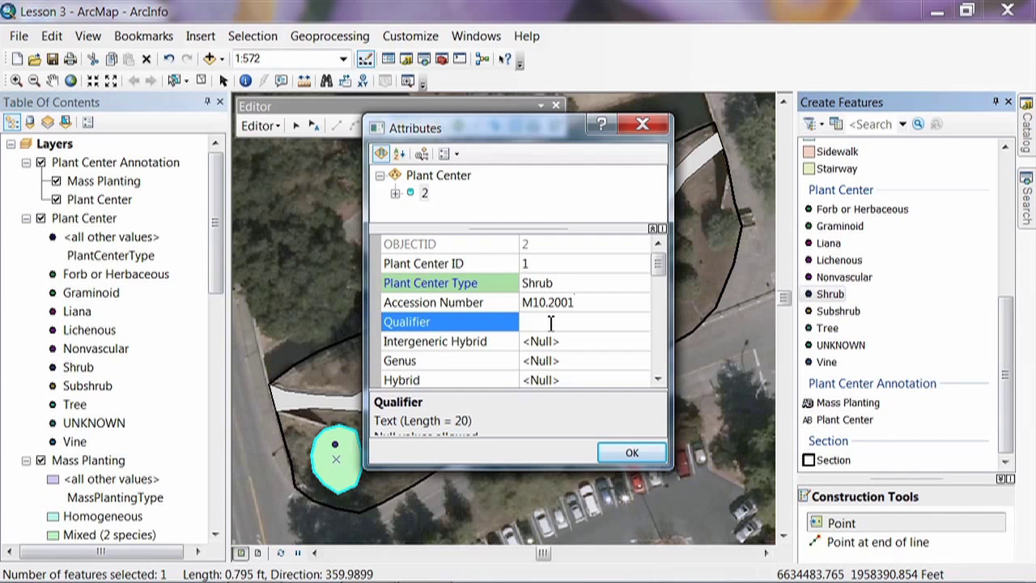
pyautogui.write('10')
pyautogui.click(657, 378)
pyautogui.click(657, 377)
# - Enter genus Arctostaphylos and species hookeri for the shrub
pyautogui.click(553, 322)
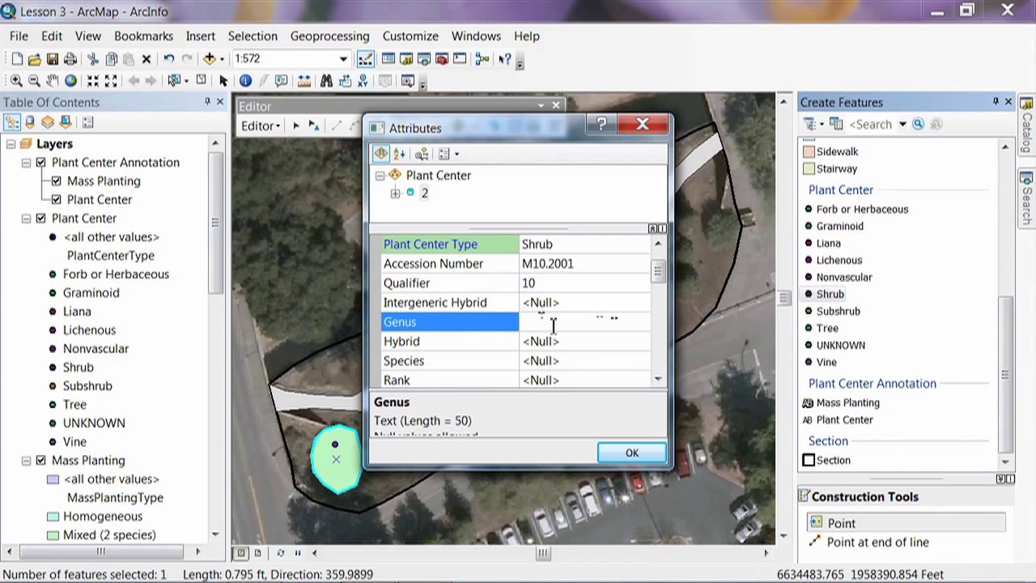
pyautogui.write('Arctostaphylos')
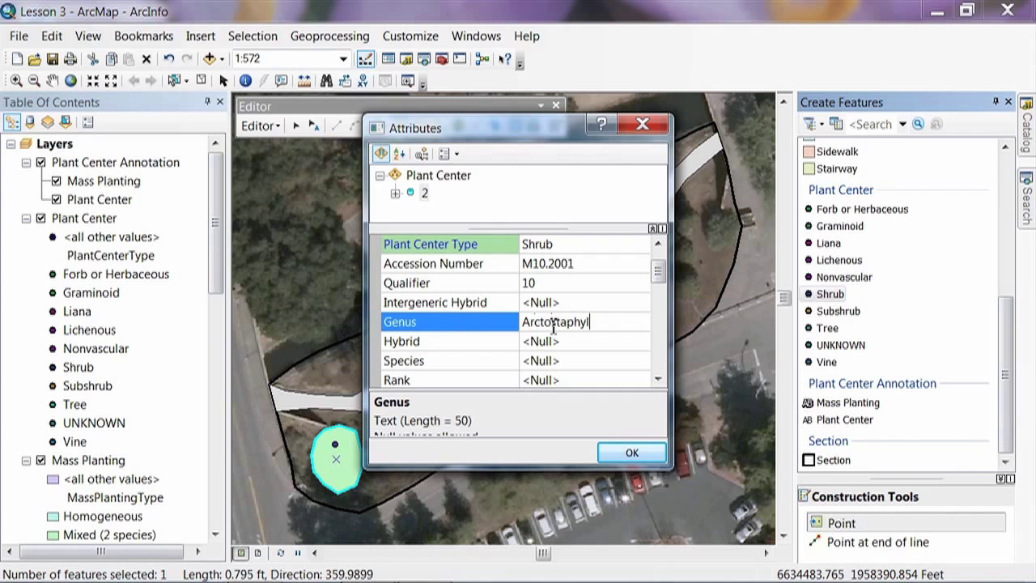
pyautogui.click(562, 360)
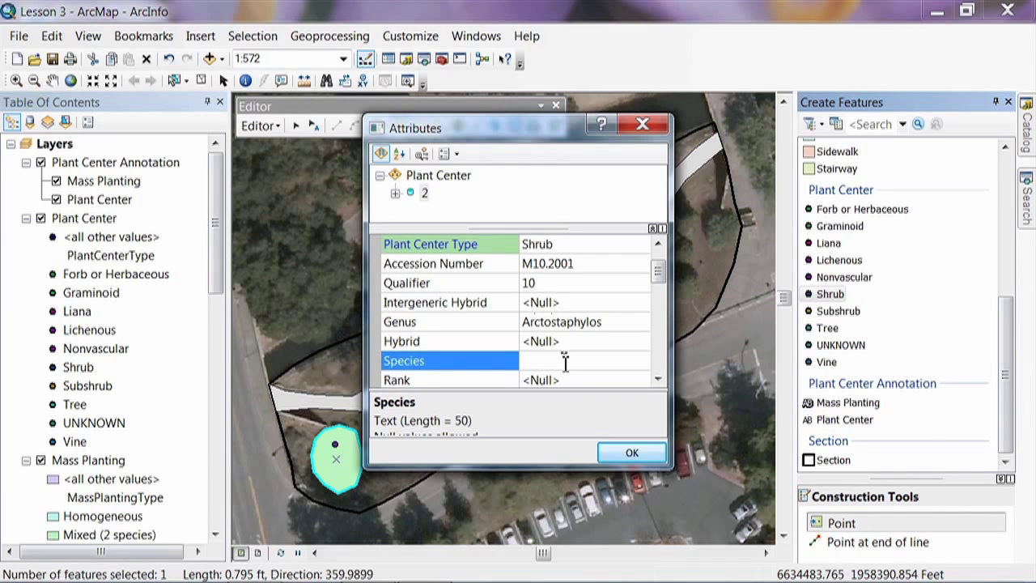
pyautogui.write('hookeri')
# - Scroll down the attribute grid and enter Scientific Name 'Arctostaphylos hookeri'
pyautogui.click(658, 380)
pyautogui.click(657, 379)
pyautogui.click(658, 380)
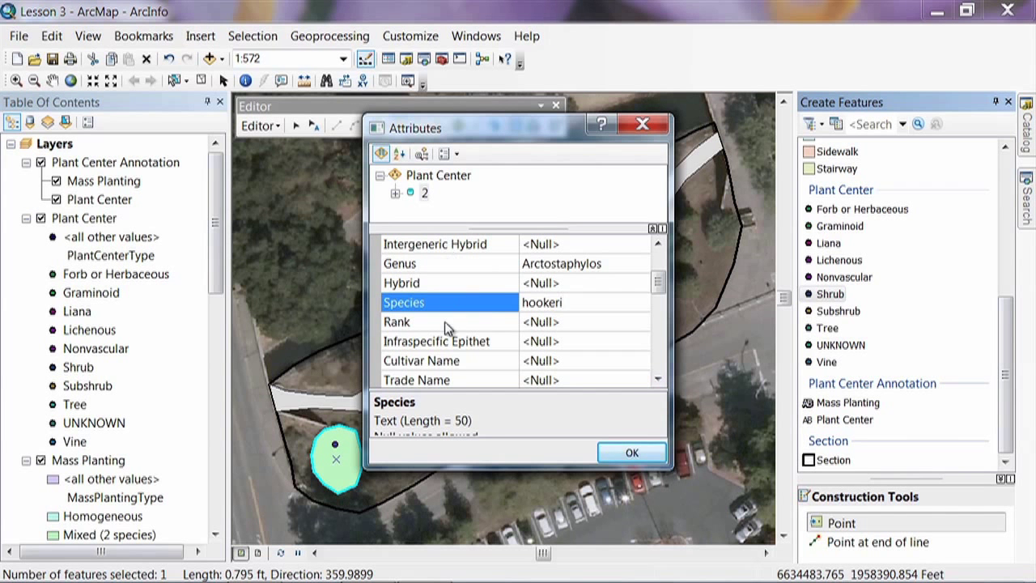
pyautogui.click(657, 380)
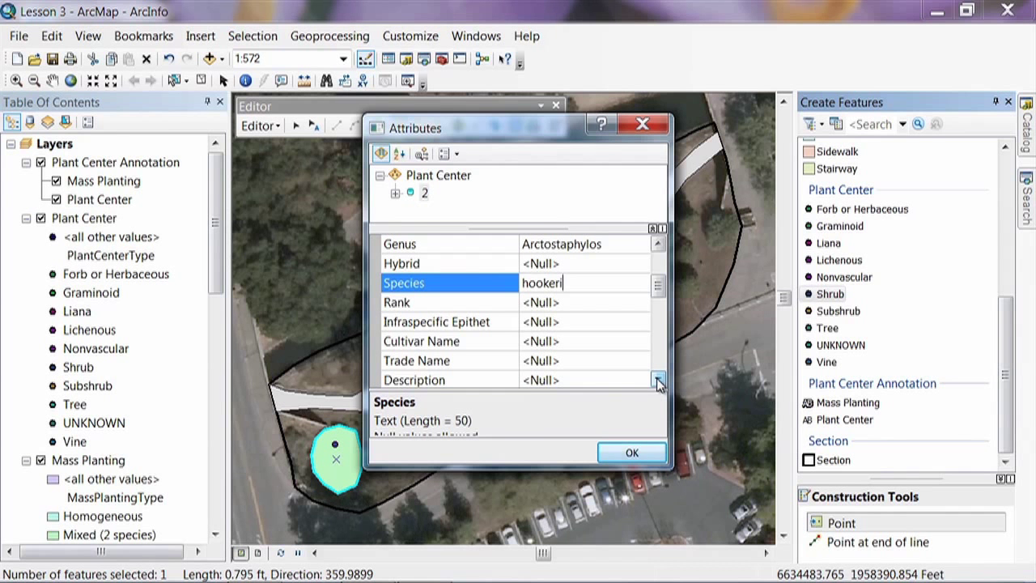
pyautogui.click(658, 380)
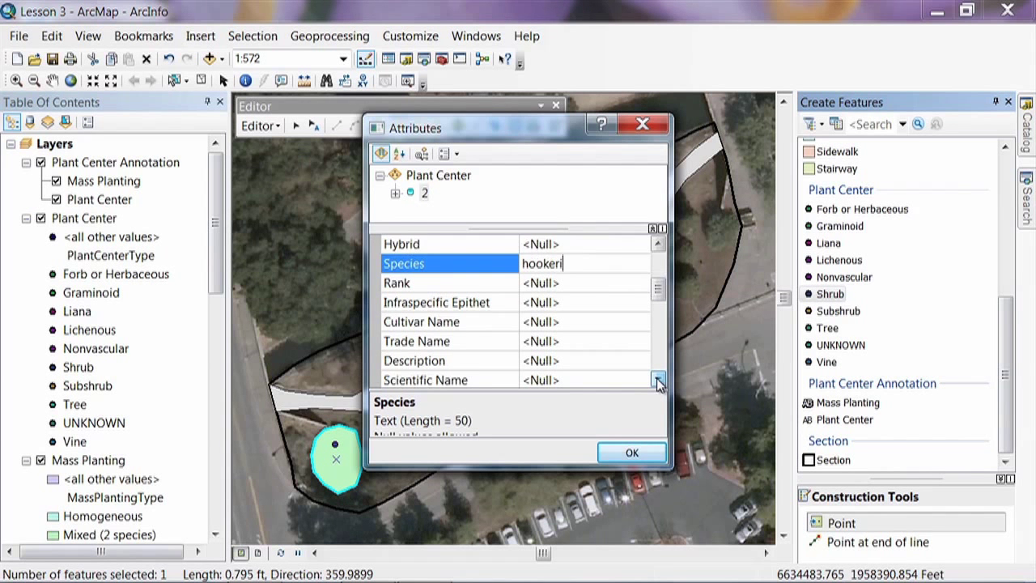
pyautogui.click(658, 380)
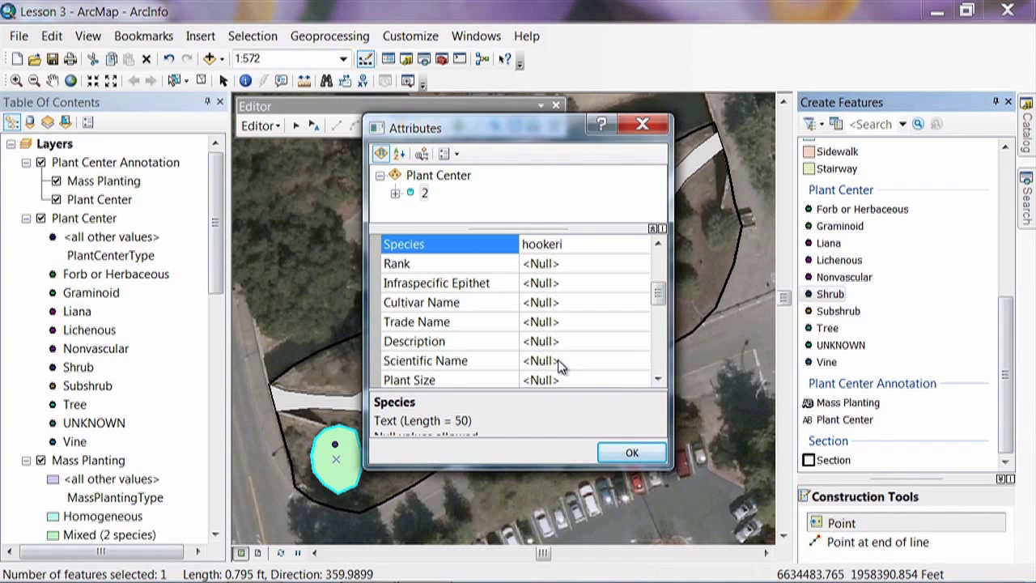
pyautogui.moveTo(658, 301); pyautogui.dragTo(660, 322)
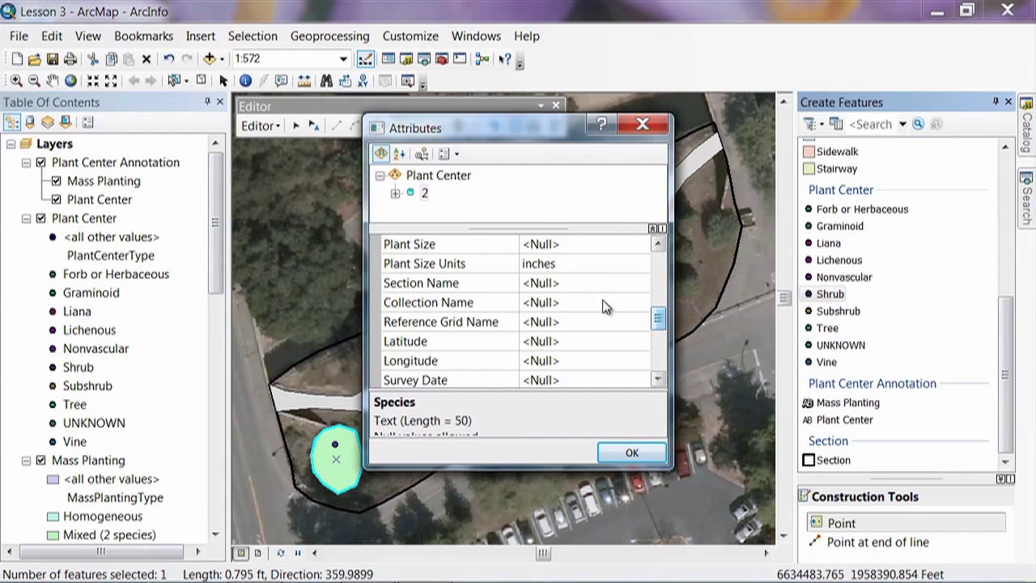
pyautogui.click(551, 283)
pyautogui.click(659, 379)
pyautogui.click(659, 379)
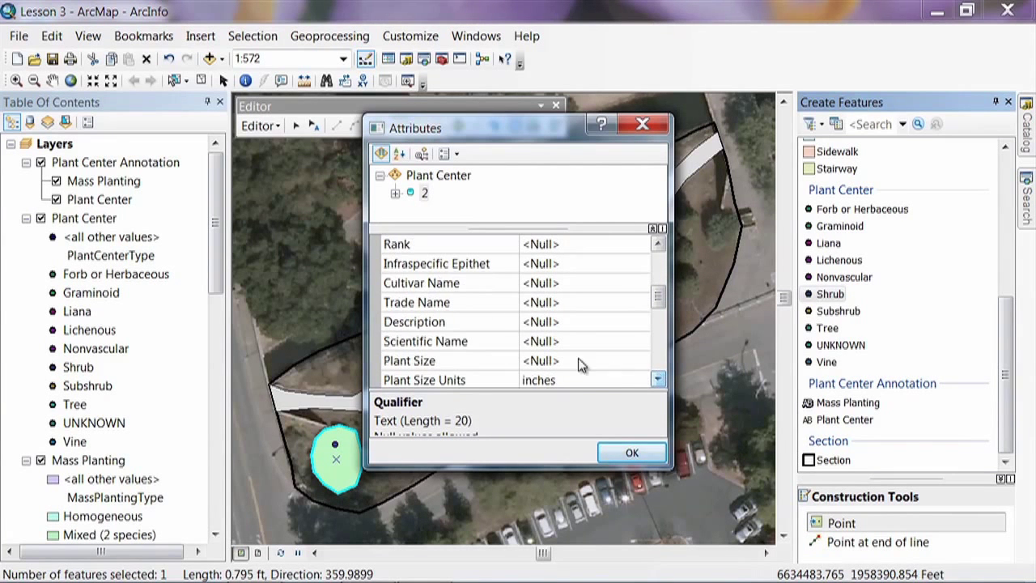
pyautogui.click(548, 346)
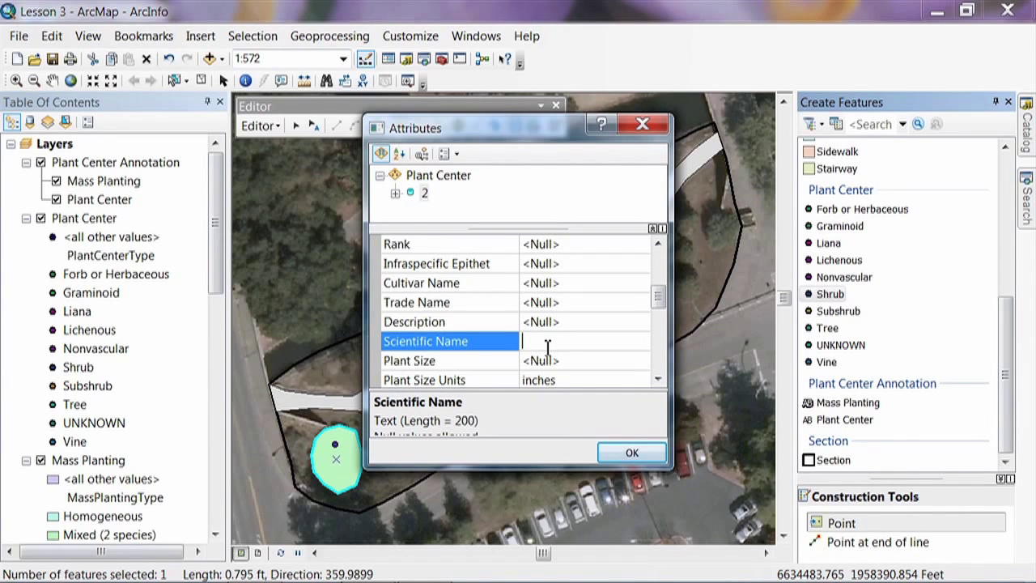
pyautogui.write('Arctostaphylos hookeri')
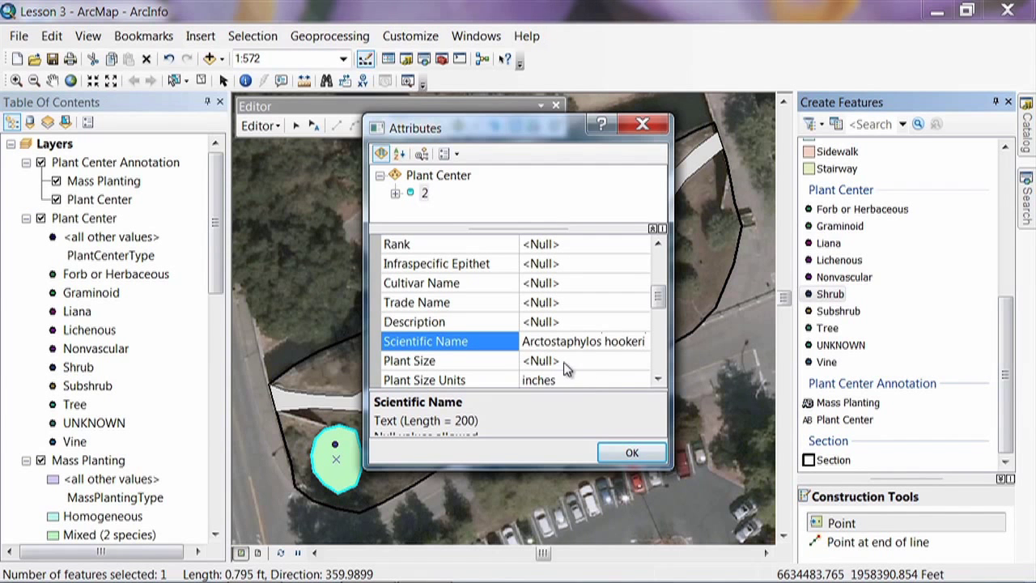
pyautogui.click(657, 379)
pyautogui.click(657, 379)
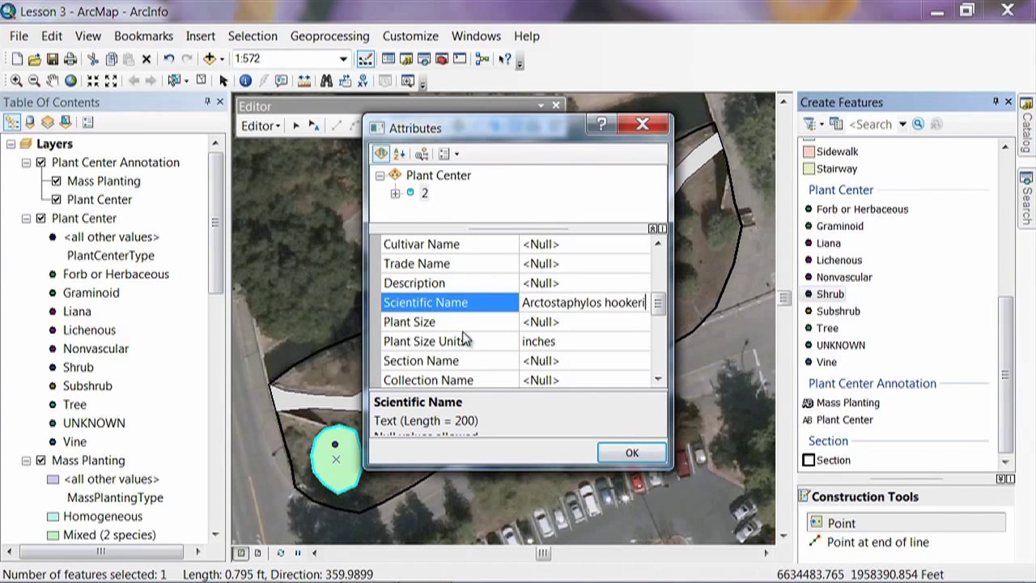
# - Set Plant Size to 0, keeping inches as the size unit
pyautogui.click(550, 323)
pyautogui.write('0')
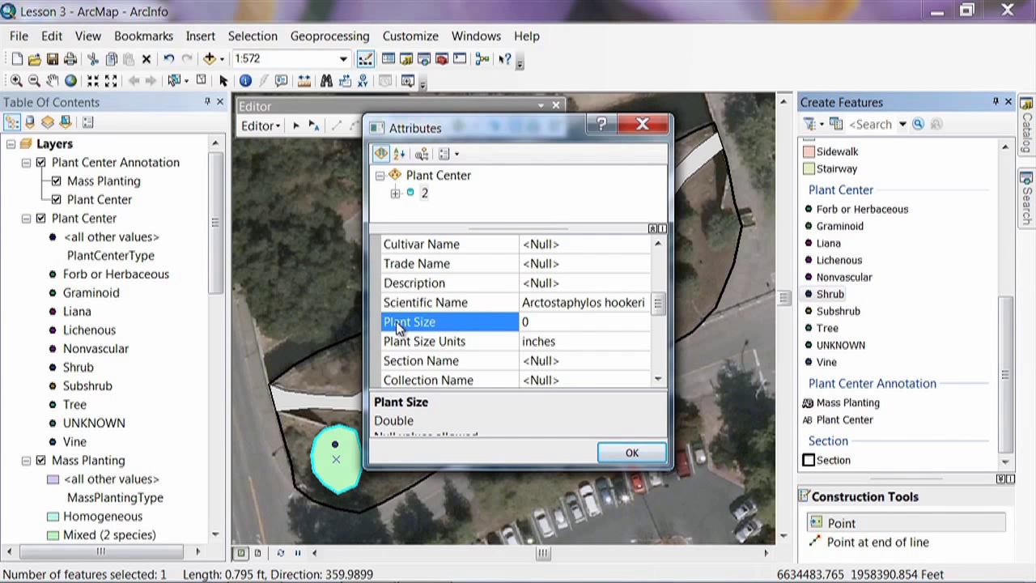
pyautogui.click(659, 383)
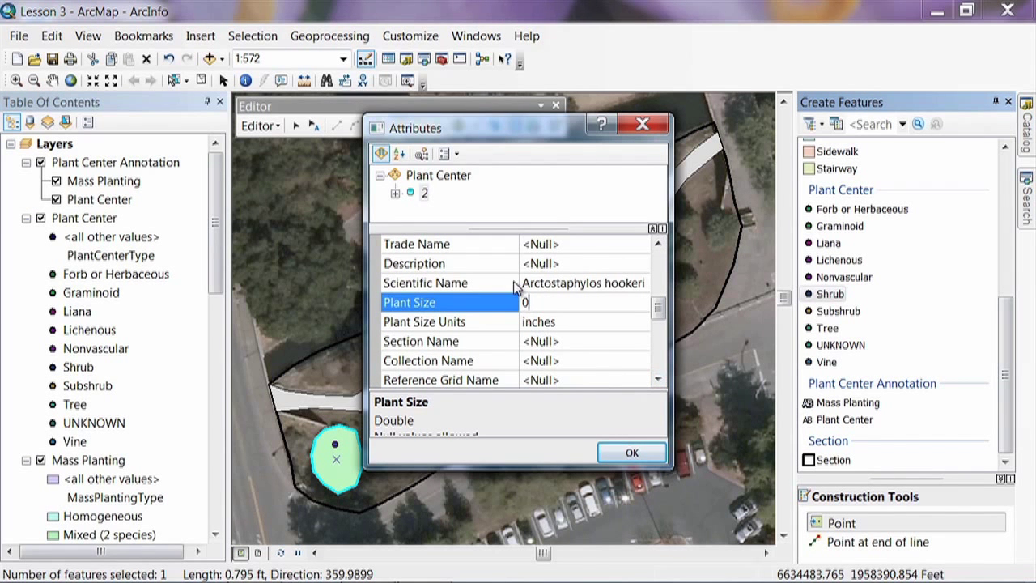
pyautogui.click(564, 323)
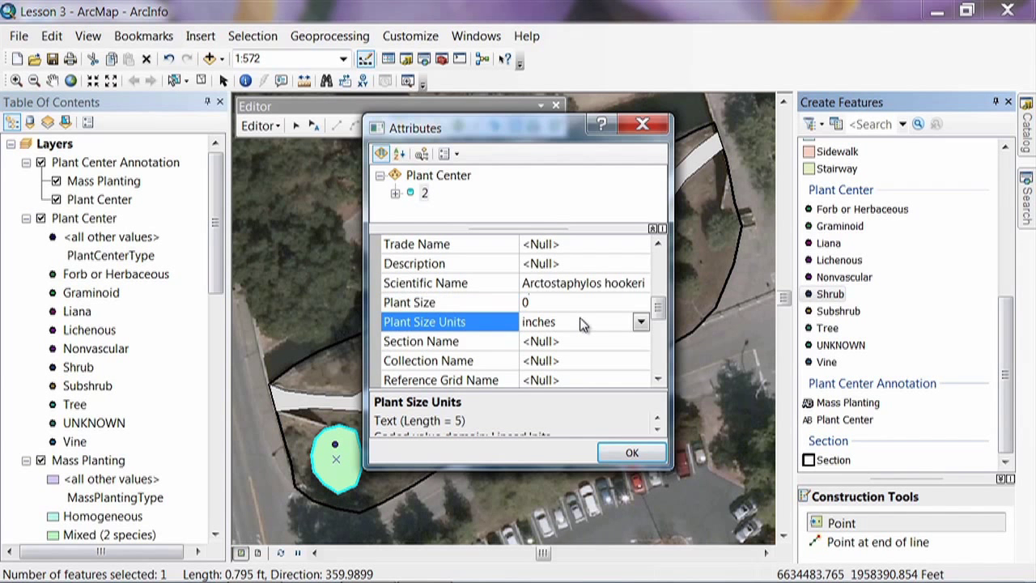
pyautogui.click(640, 323)
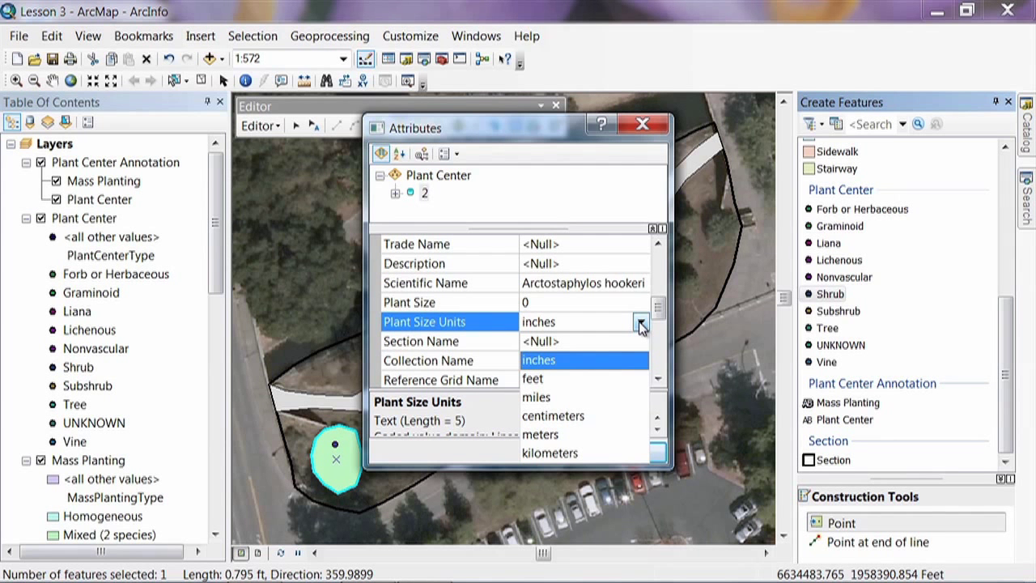
pyautogui.click(640, 323)
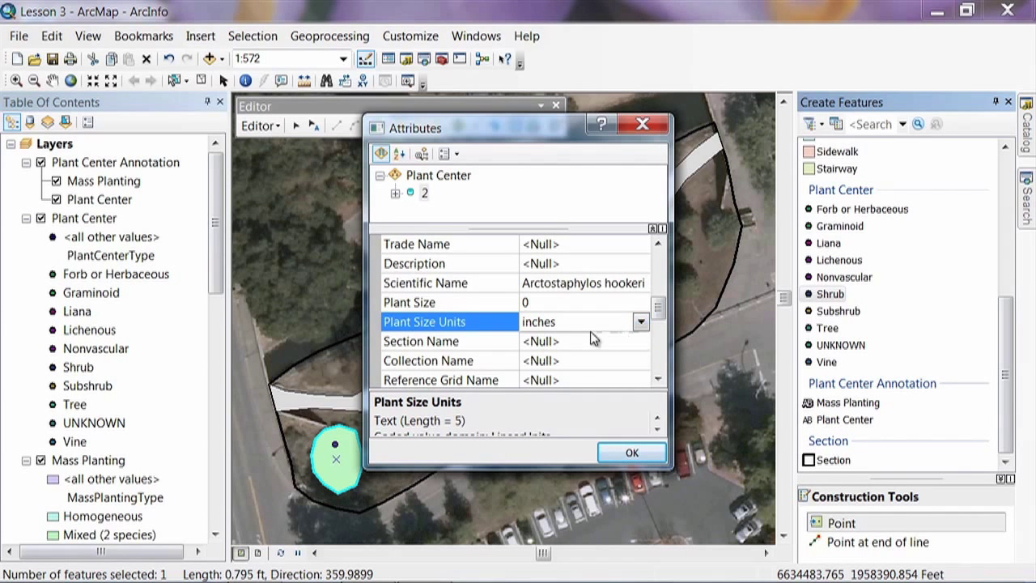
# - Choose Section Name South Ericaceae and Collection Name Ericaceae from their dropdowns
pyautogui.click(555, 342)
pyautogui.click(556, 340)
pyautogui.click(556, 341)
pyautogui.click(556, 418)
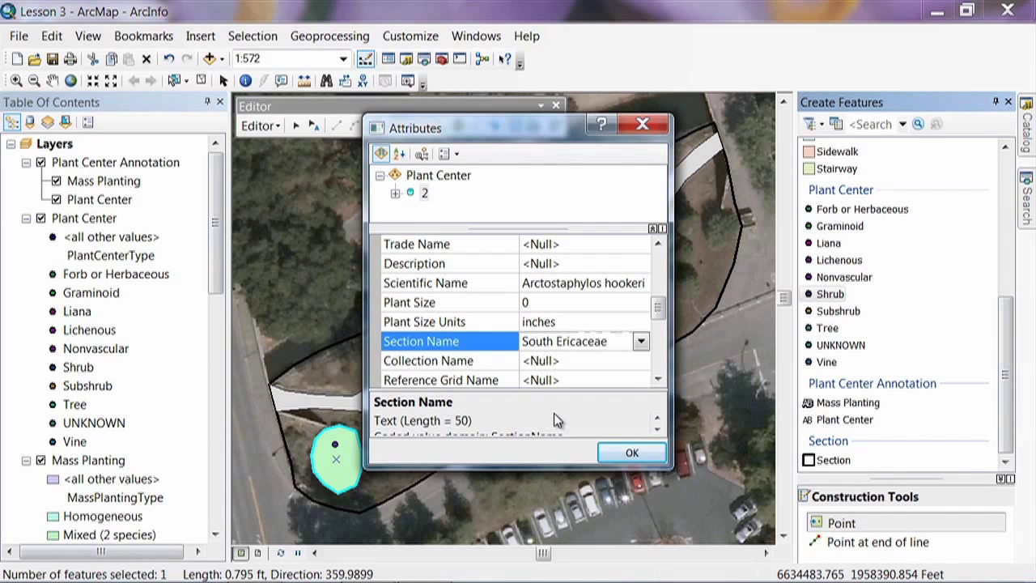
pyautogui.click(554, 360)
pyautogui.click(554, 437)
pyautogui.click(658, 379)
pyautogui.click(658, 379)
pyautogui.click(658, 379)
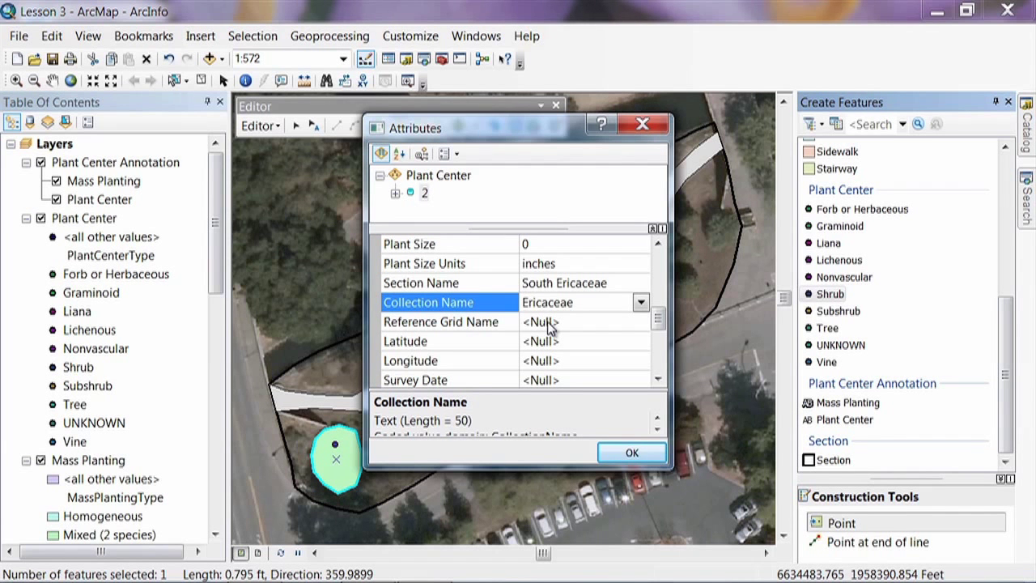
pyautogui.click(658, 380)
pyautogui.click(658, 379)
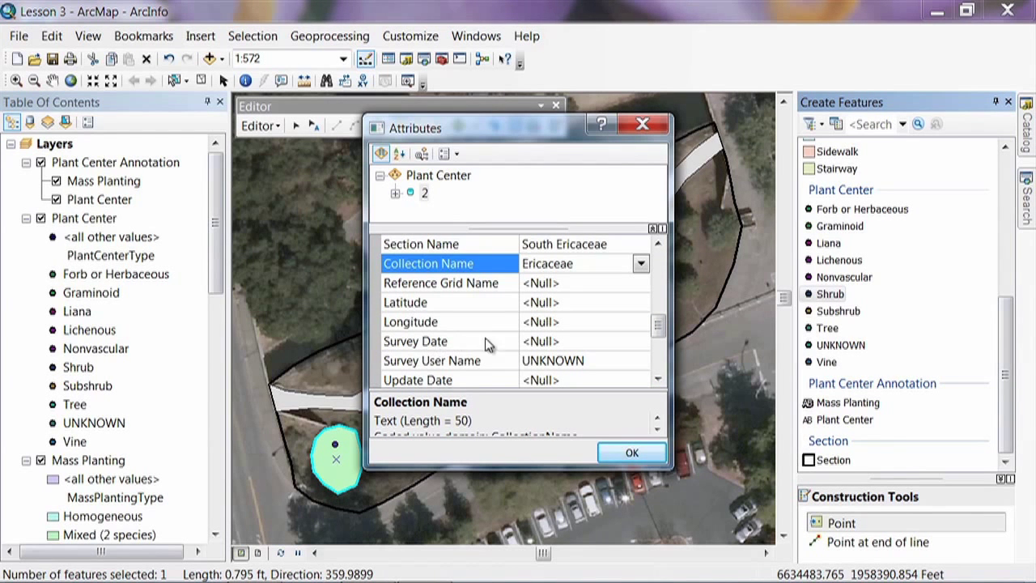
pyautogui.click(531, 347)
# - Set Survey Date to today (7/23/2010), choose the surveyor, and keep Status Alive
pyautogui.click(643, 347)
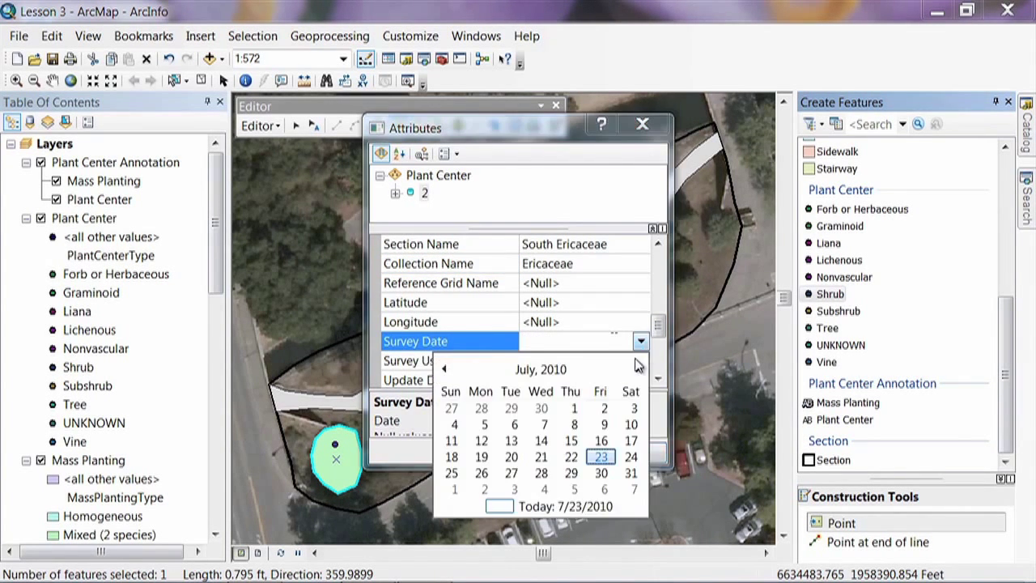
pyautogui.click(553, 513)
pyautogui.click(530, 361)
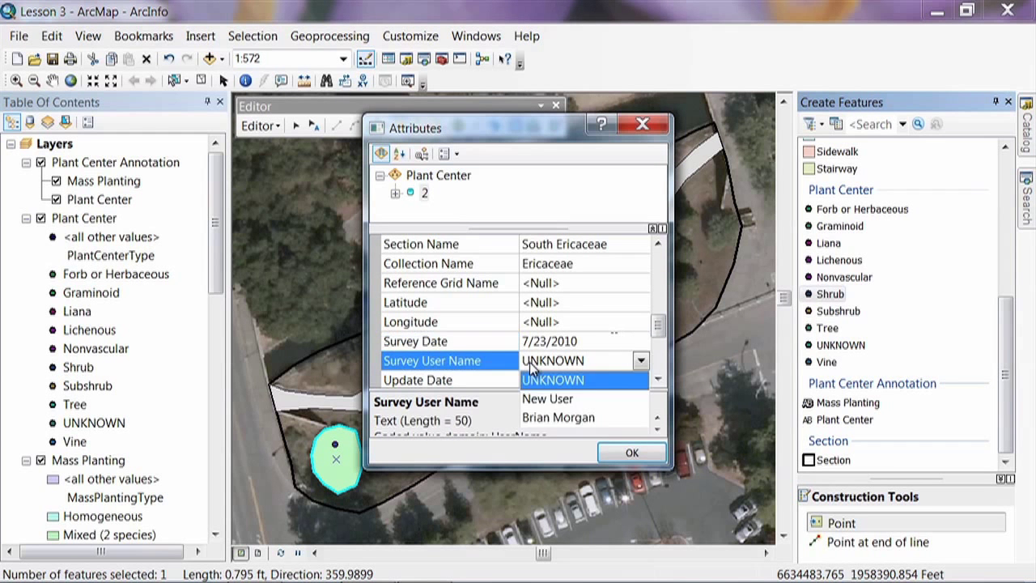
pyautogui.click(536, 419)
pyautogui.scroll(-5, 623, 385)
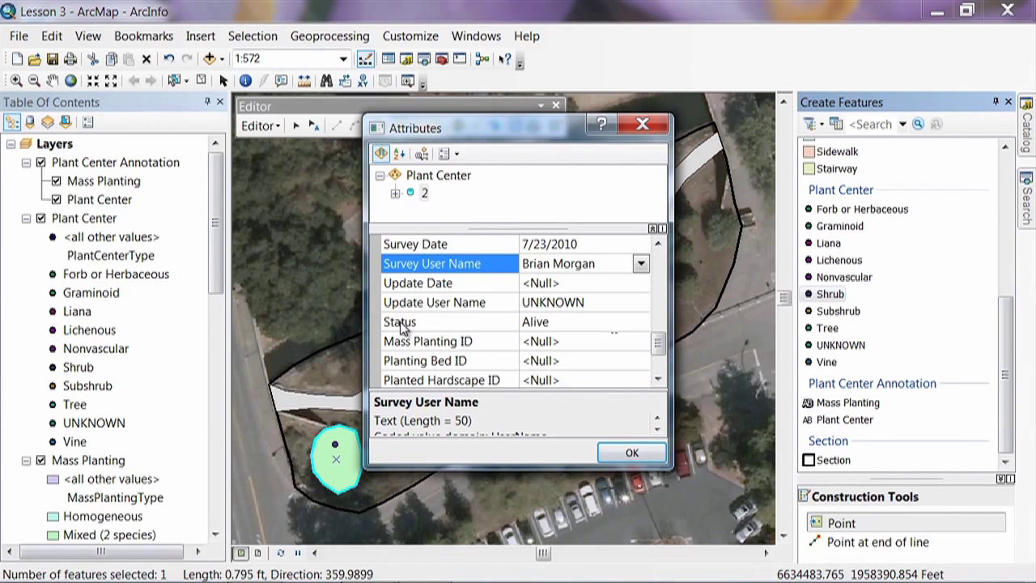
pyautogui.click(563, 321)
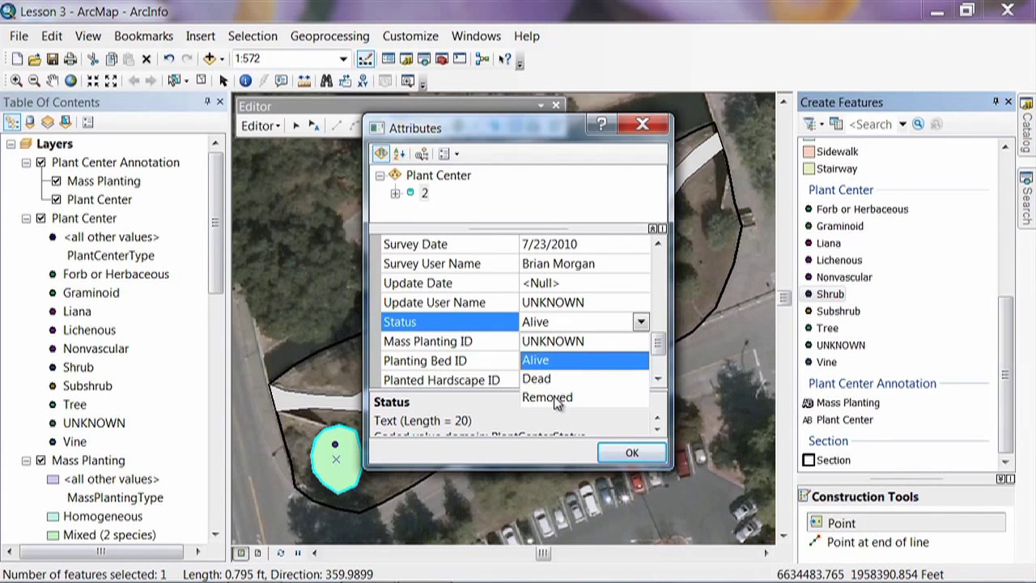
pyautogui.click(642, 322)
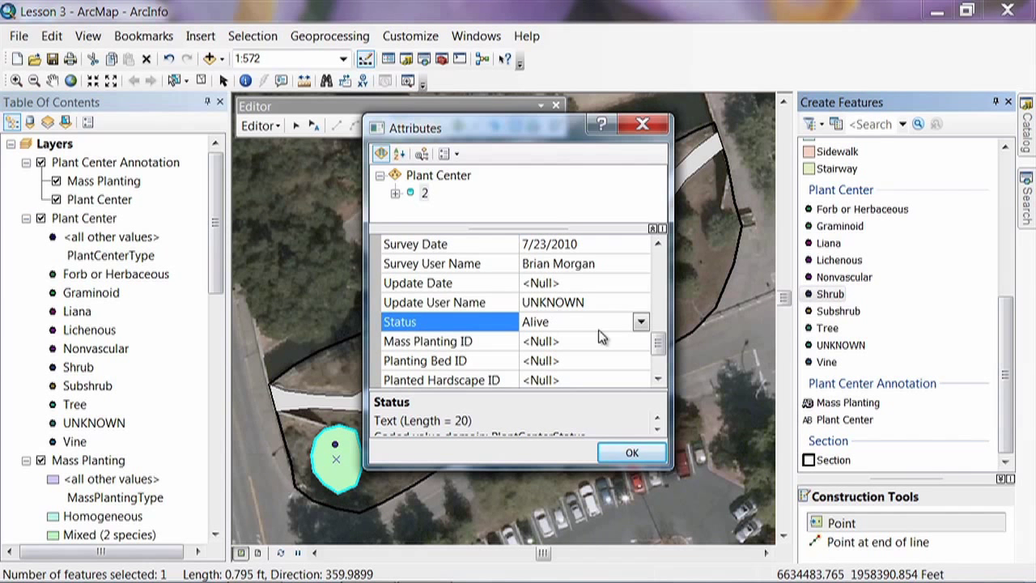
pyautogui.click(658, 379)
pyautogui.click(658, 379)
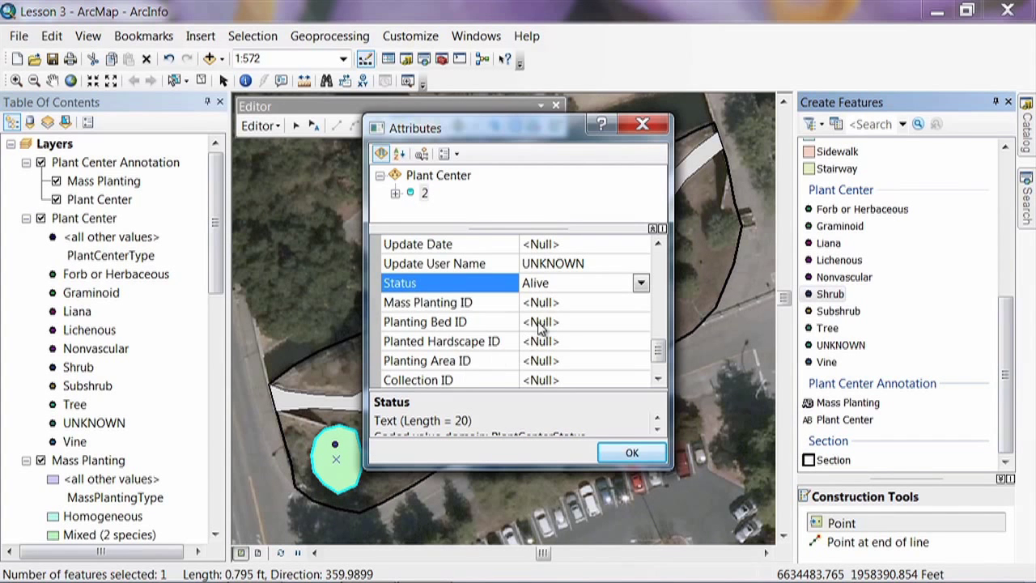
# - Enter Mass Planting ID 1, confirm with OK, and place a second Shrub point in the polygon
pyautogui.click(558, 302)
pyautogui.write('1')
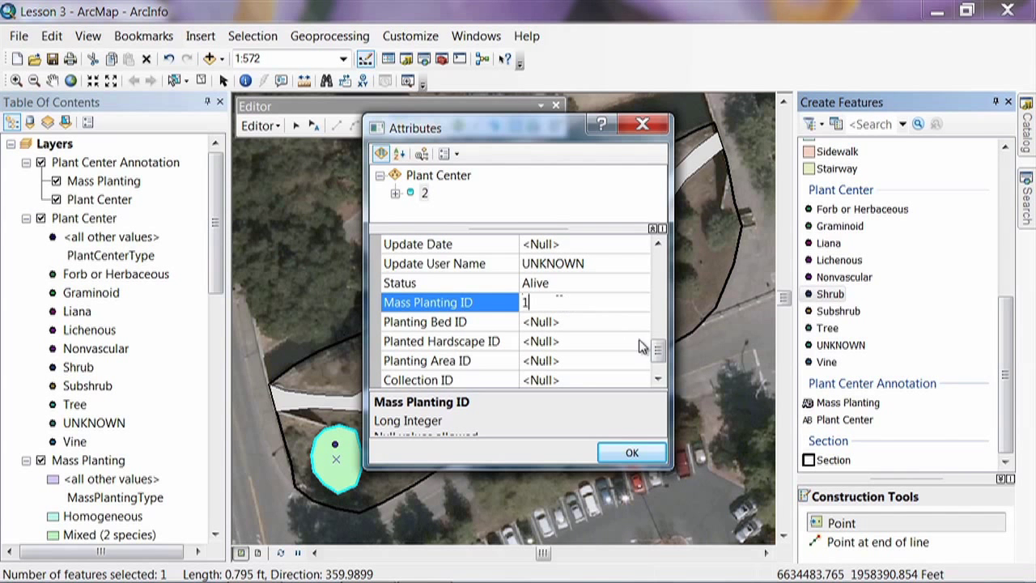
pyautogui.click(658, 381)
pyautogui.click(658, 380)
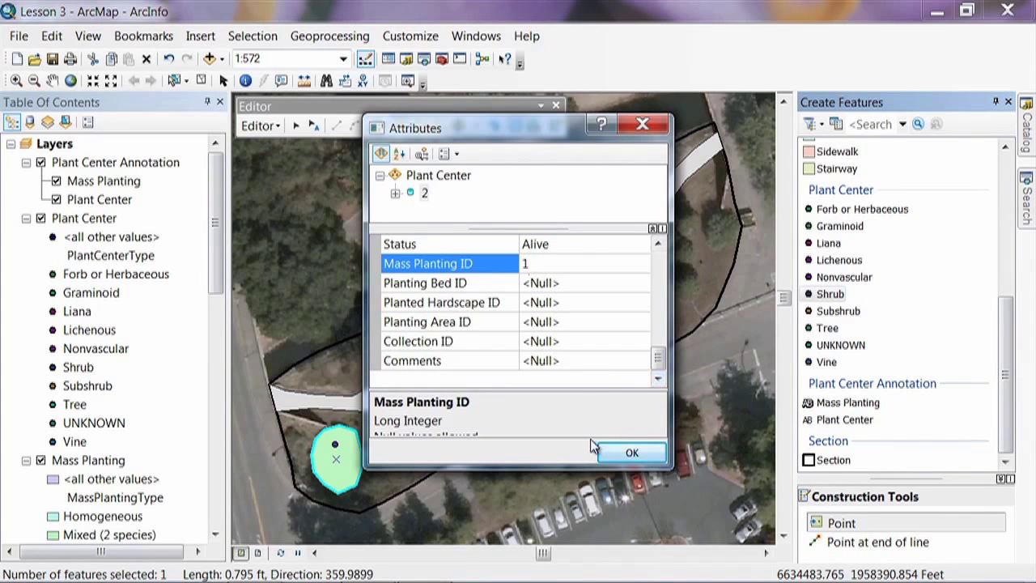
pyautogui.click(632, 453)
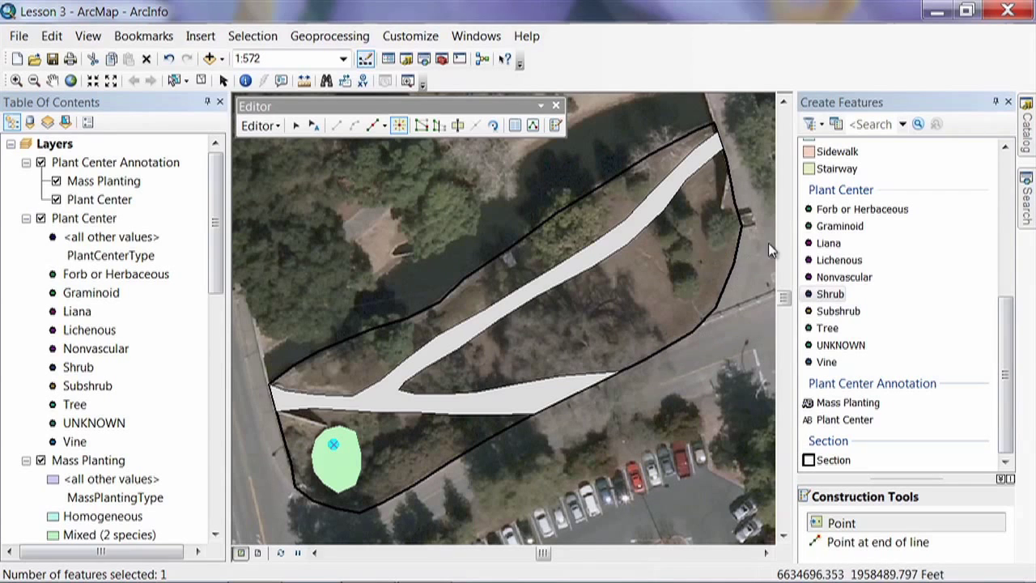
pyautogui.click(827, 296)
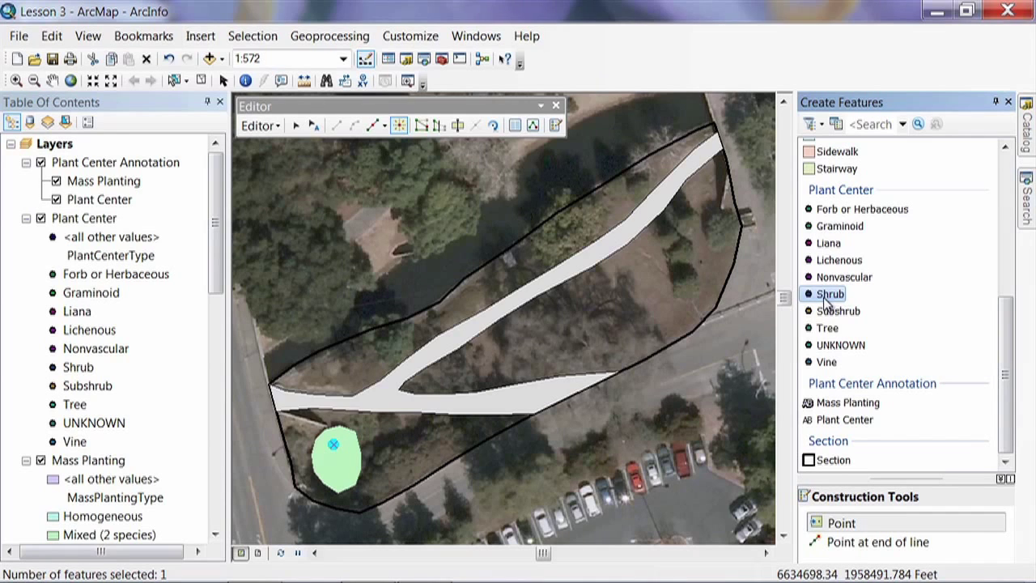
pyautogui.click(339, 471)
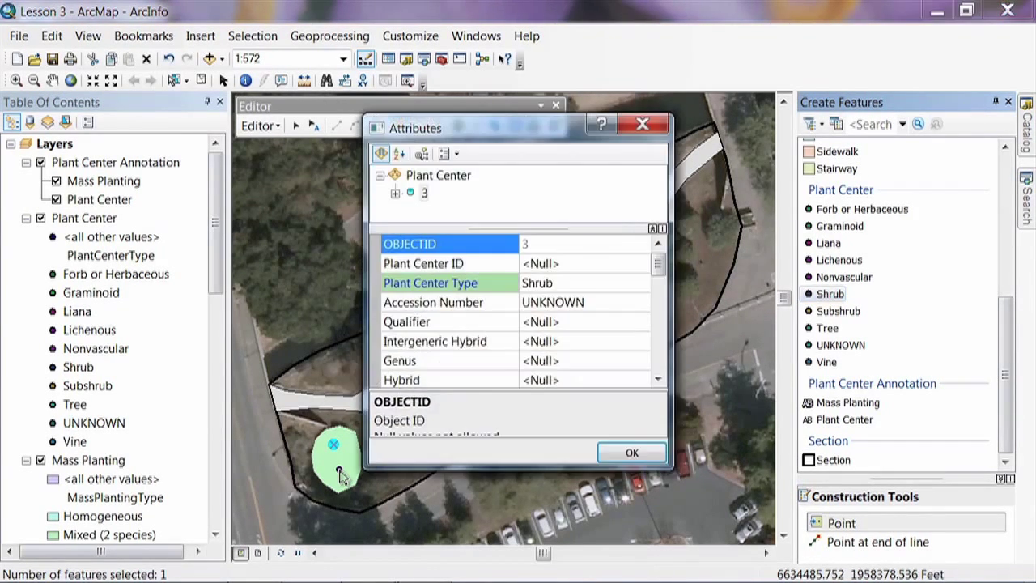
# - Give the second Shrub point Plant Center ID 2, Accession Number M10.2002 and Qualifier 2
pyautogui.click(535, 264)
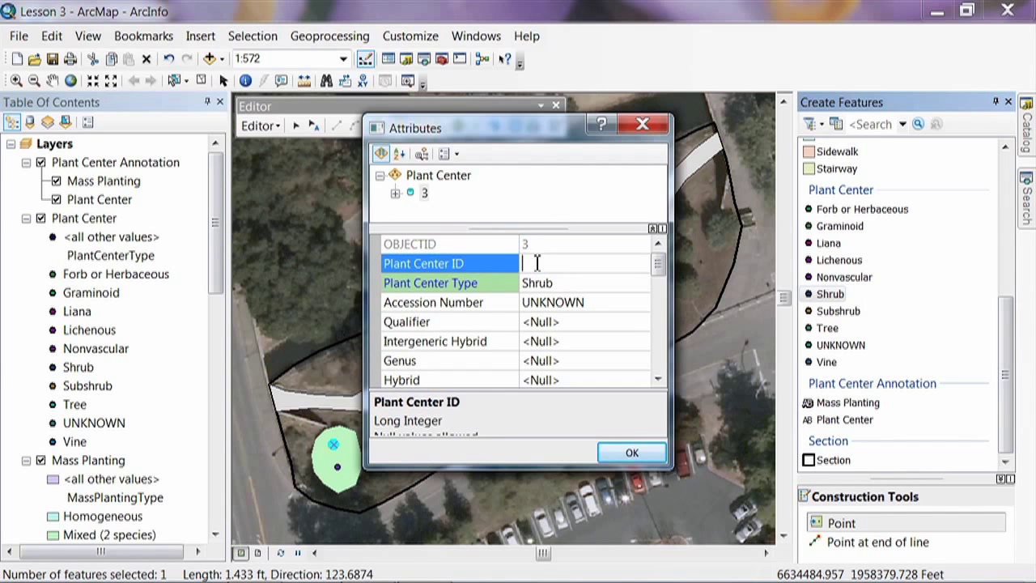
pyautogui.write('2')
pyautogui.click(556, 303)
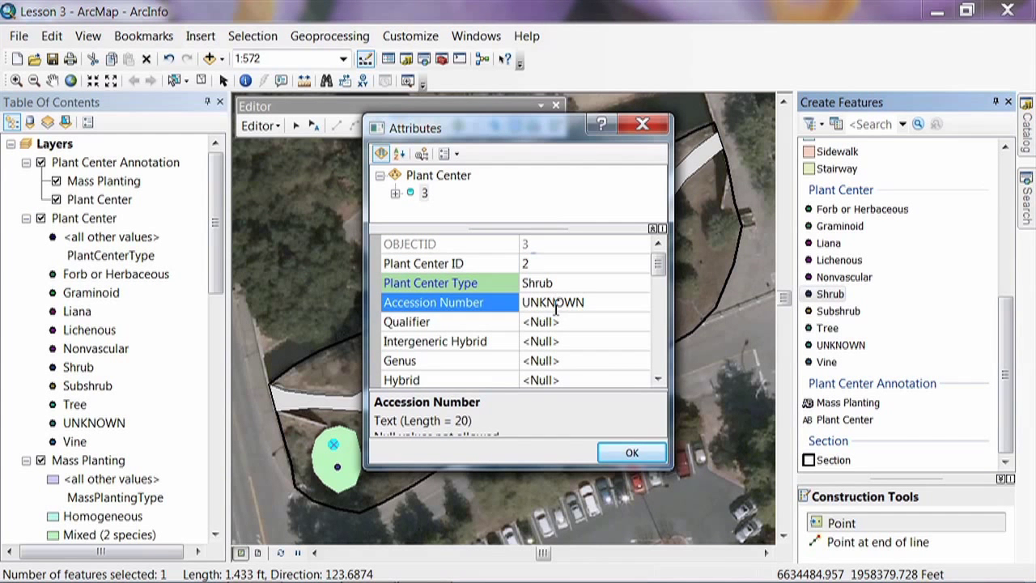
pyautogui.moveTo(597, 302); pyautogui.dragTo(498, 312)
pyautogui.write('M')
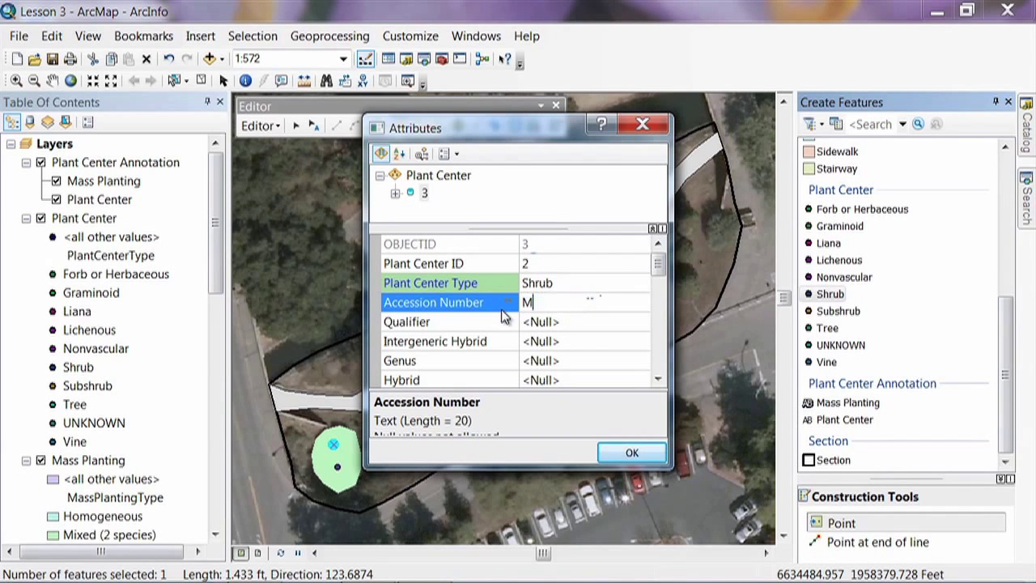
pyautogui.write('10.2002')
pyautogui.click(534, 317)
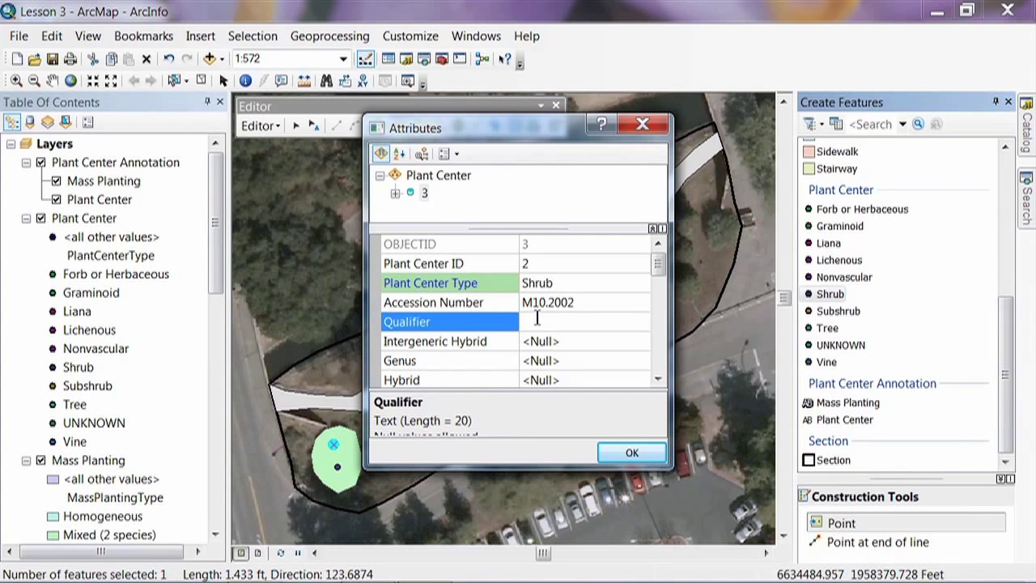
pyautogui.write('2')
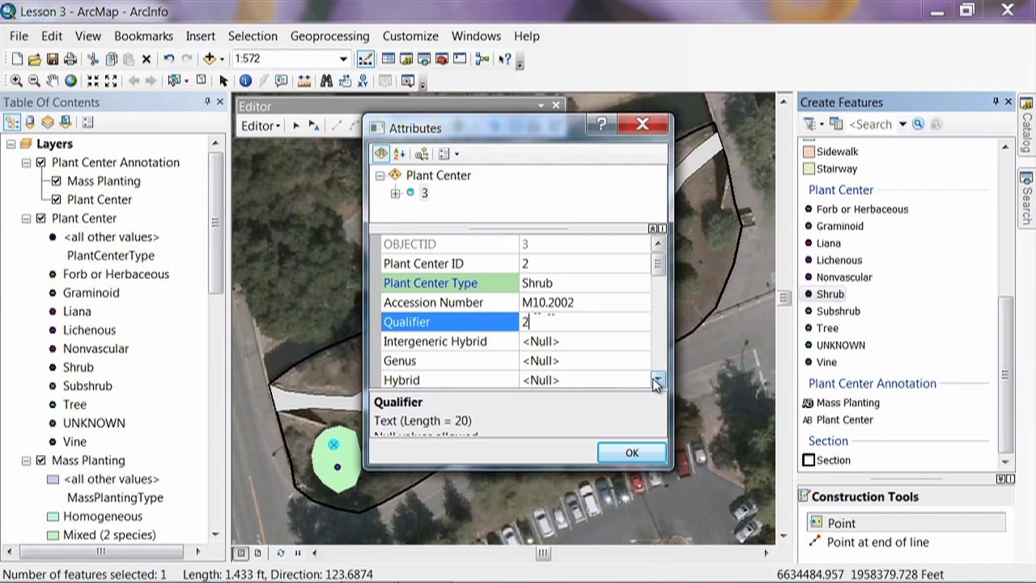
pyautogui.click(657, 378)
pyautogui.click(657, 378)
pyautogui.click(657, 378)
# - Enter genus Arctostaphylos, species pajaroensis and Scientific Name 'Arctostaphylos pajaroensis'
pyautogui.click(559, 304)
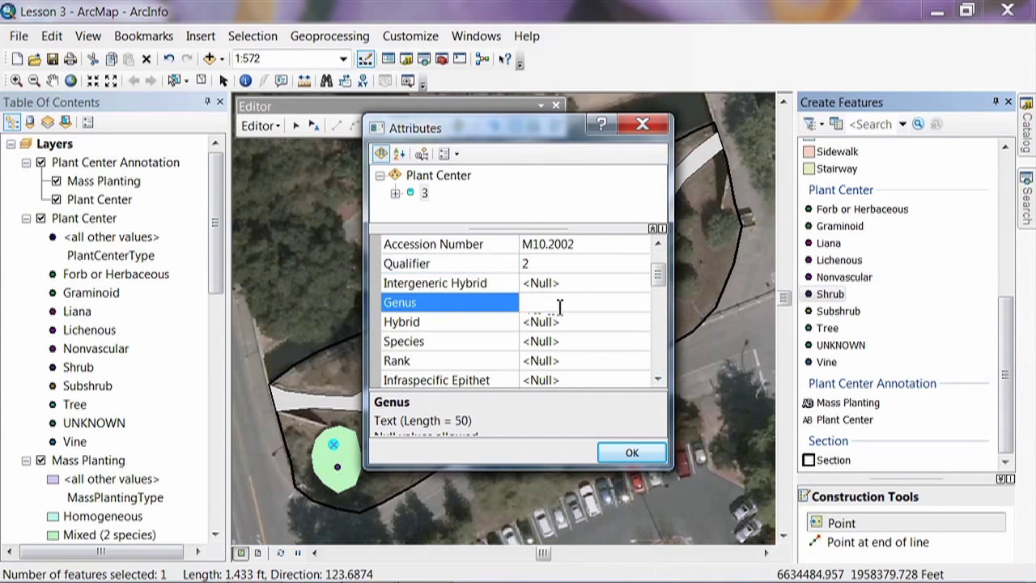
pyautogui.write('Arctostaphylos')
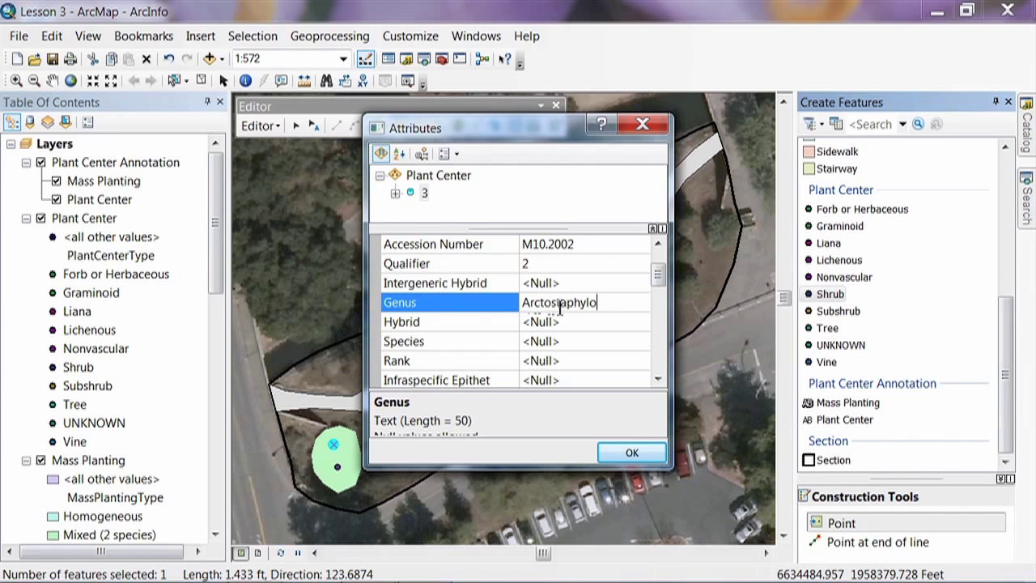
pyautogui.click(559, 341)
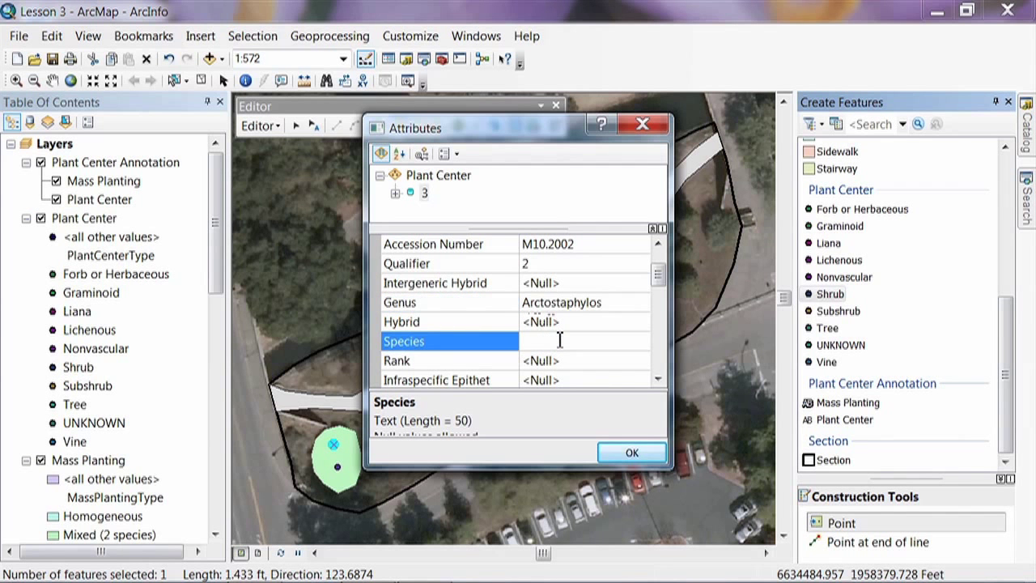
pyautogui.write('pajaroensis')
pyautogui.click(658, 380)
pyautogui.click(658, 380)
pyautogui.click(657, 380)
pyautogui.click(658, 380)
pyautogui.click(658, 379)
pyautogui.click(569, 361)
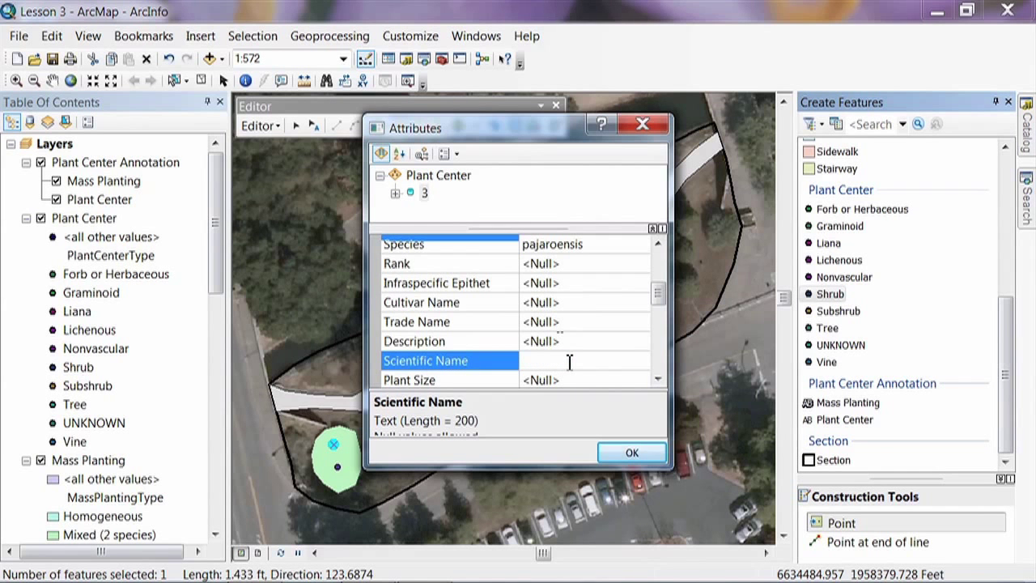
pyautogui.write('Arctostaphylos')
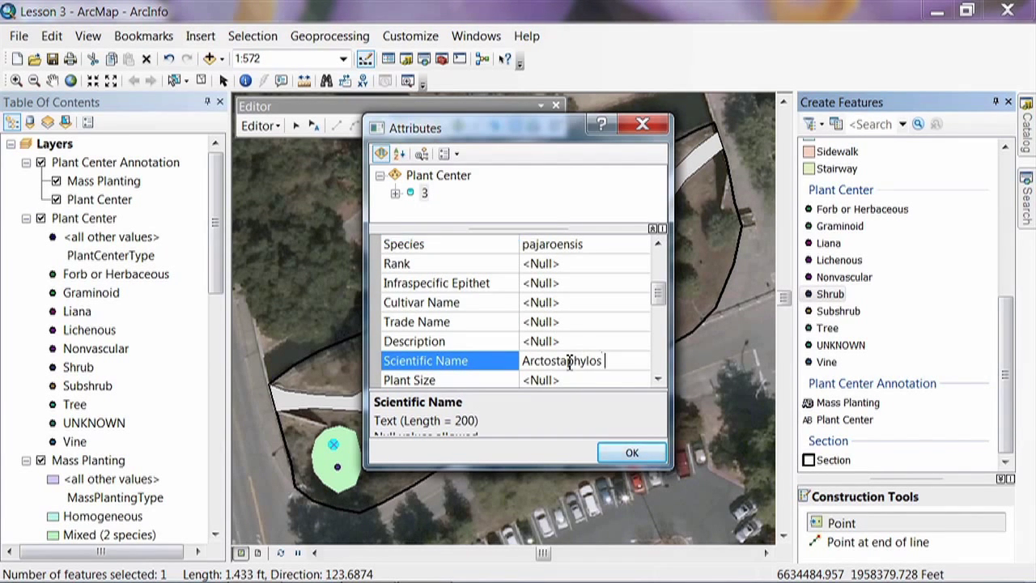
pyautogui.write(' pajaroensis')
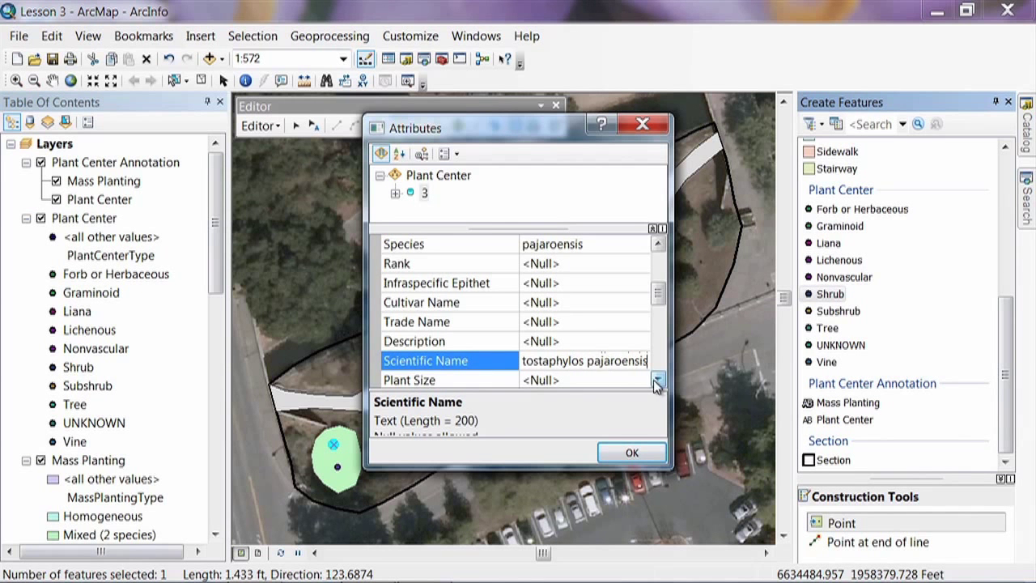
# - Set Plant Size 0, Section Name South Ericaceae and Collection Name Ericaceae
pyautogui.scroll(-1, 570, 352)
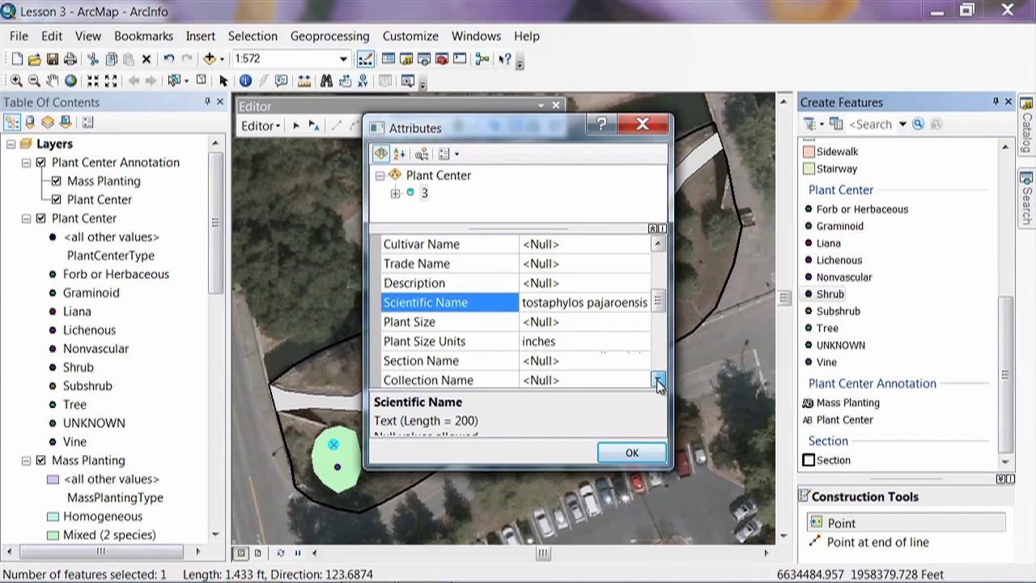
pyautogui.click(553, 322)
pyautogui.write('0')
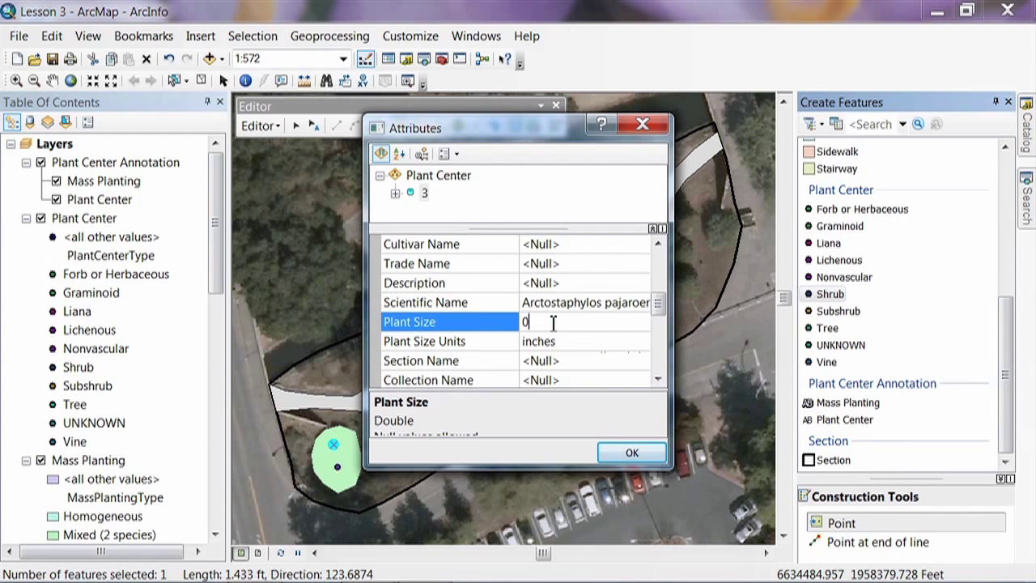
pyautogui.click(595, 361)
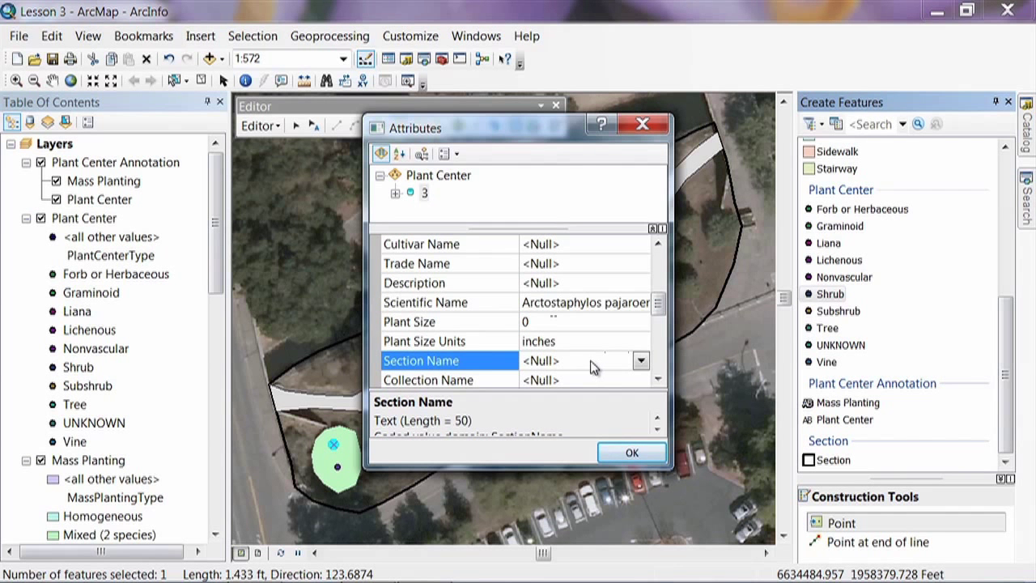
pyautogui.click(640, 361)
pyautogui.click(572, 437)
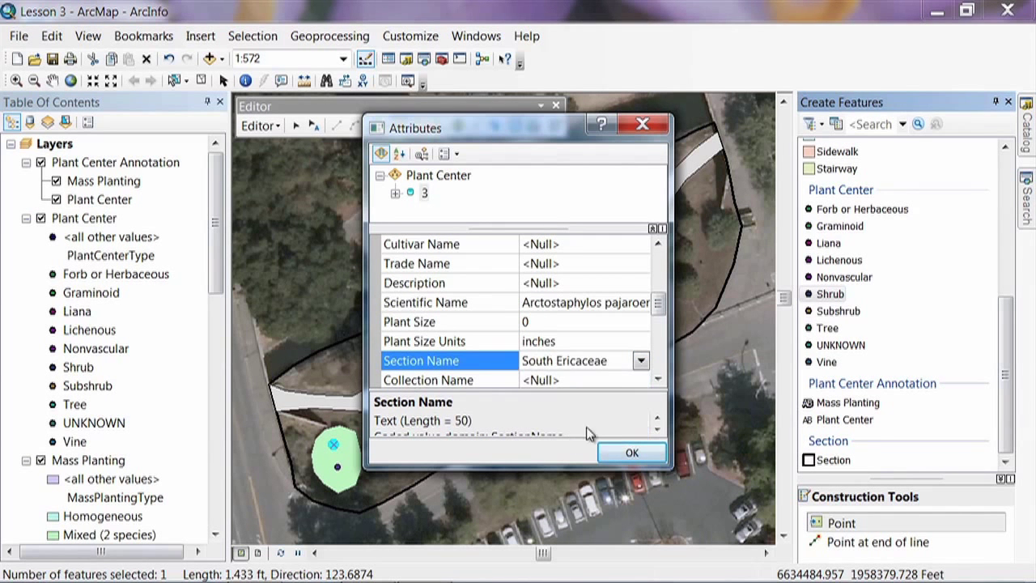
pyautogui.click(657, 380)
pyautogui.click(640, 321)
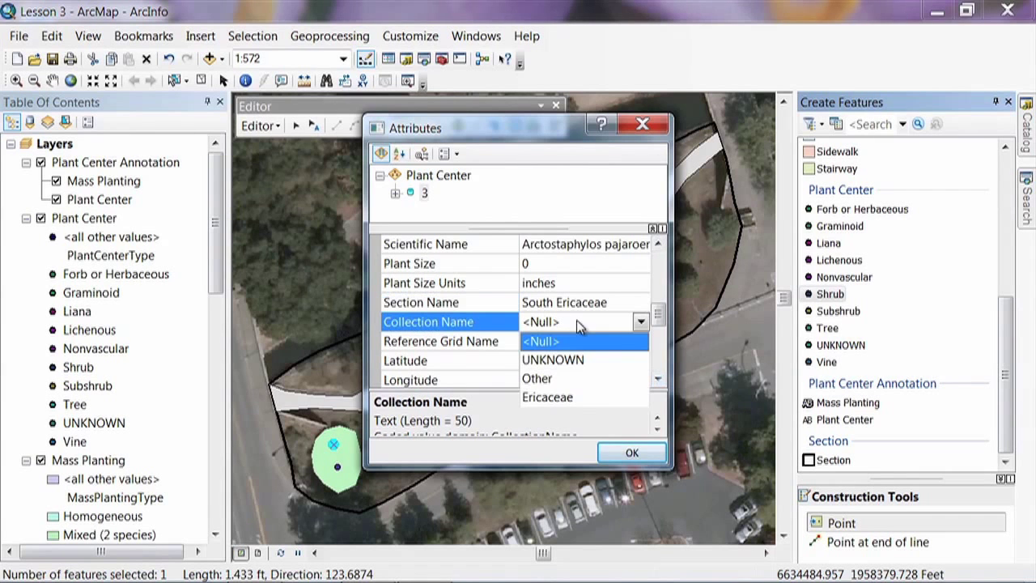
pyautogui.click(554, 396)
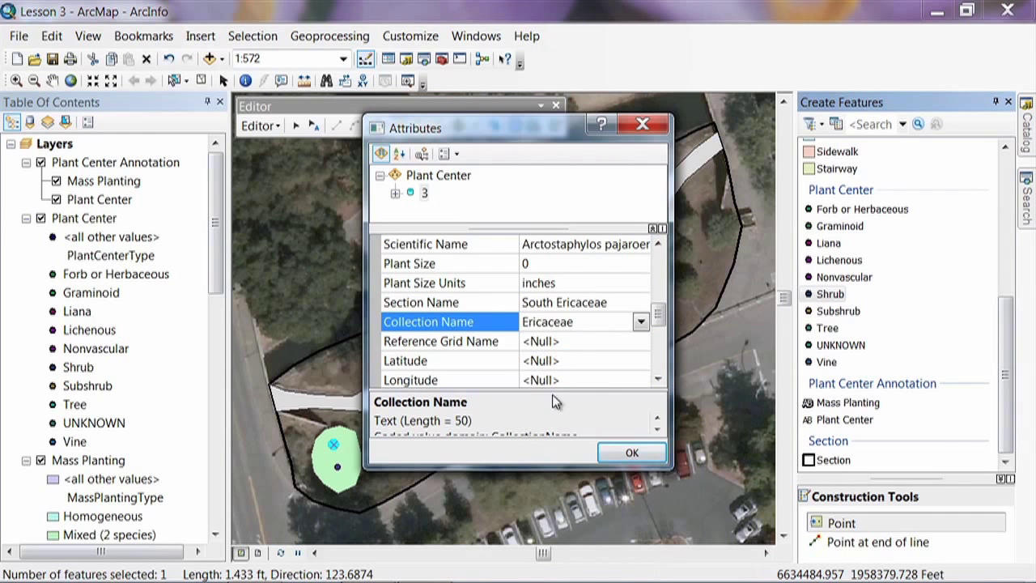
# - Set Survey Date to today (7/23/2010), pick the surveyor, enter Mass Planting ID 1, and apply with OK
pyautogui.click(656, 379)
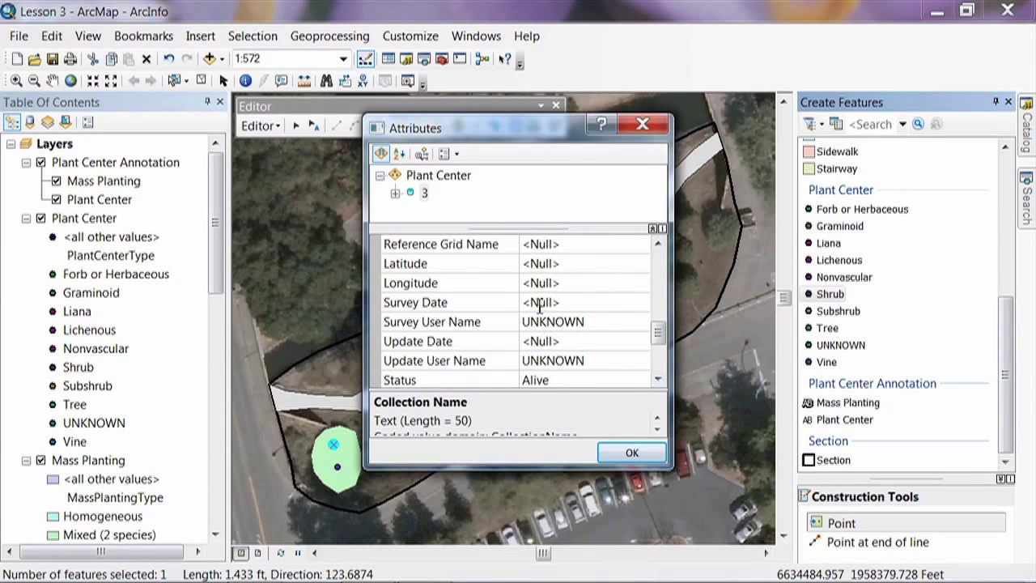
pyautogui.click(536, 303)
pyautogui.click(641, 302)
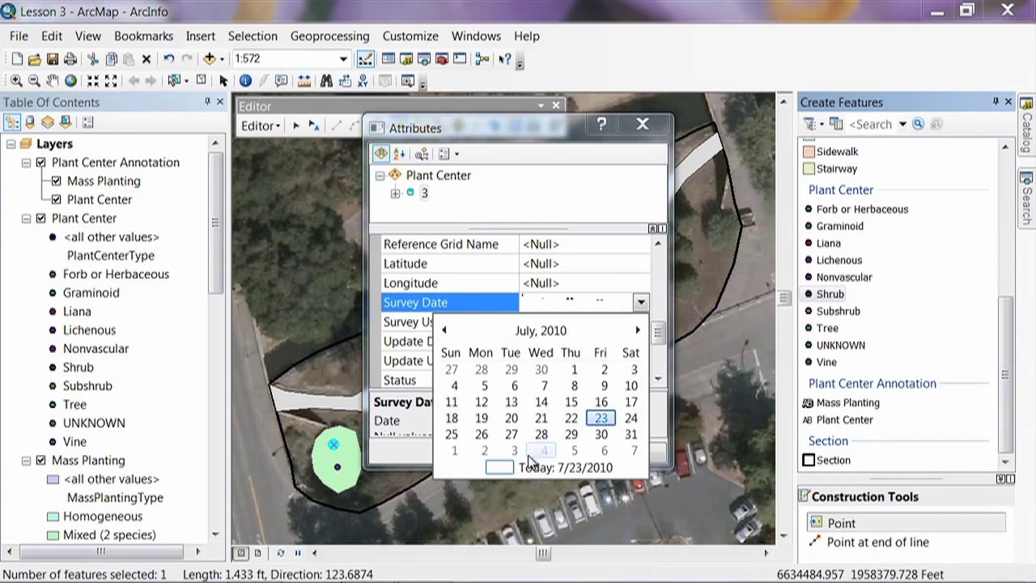
pyautogui.click(498, 529)
pyautogui.click(582, 323)
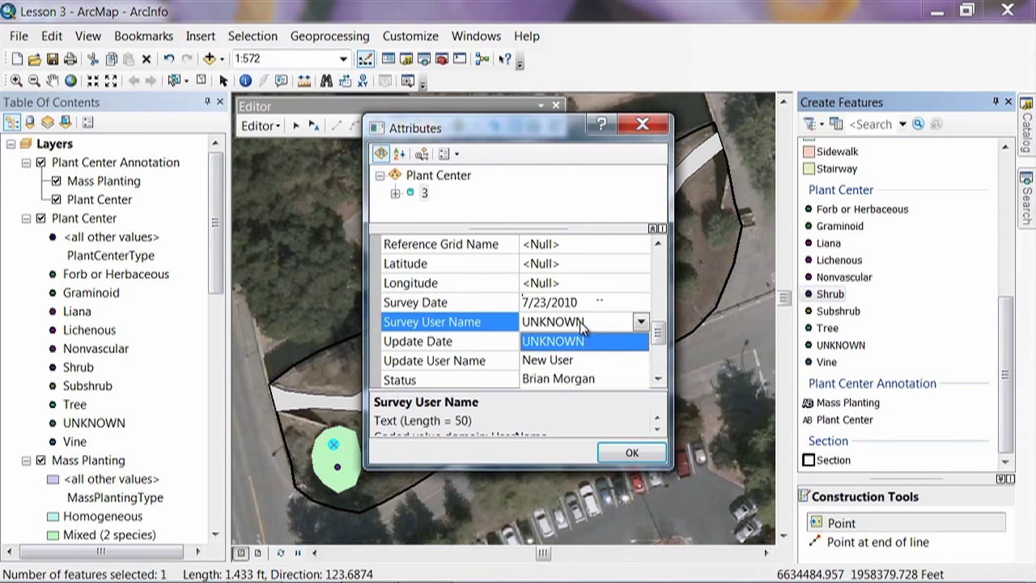
pyautogui.click(588, 375)
pyautogui.scroll(-5, 657, 379)
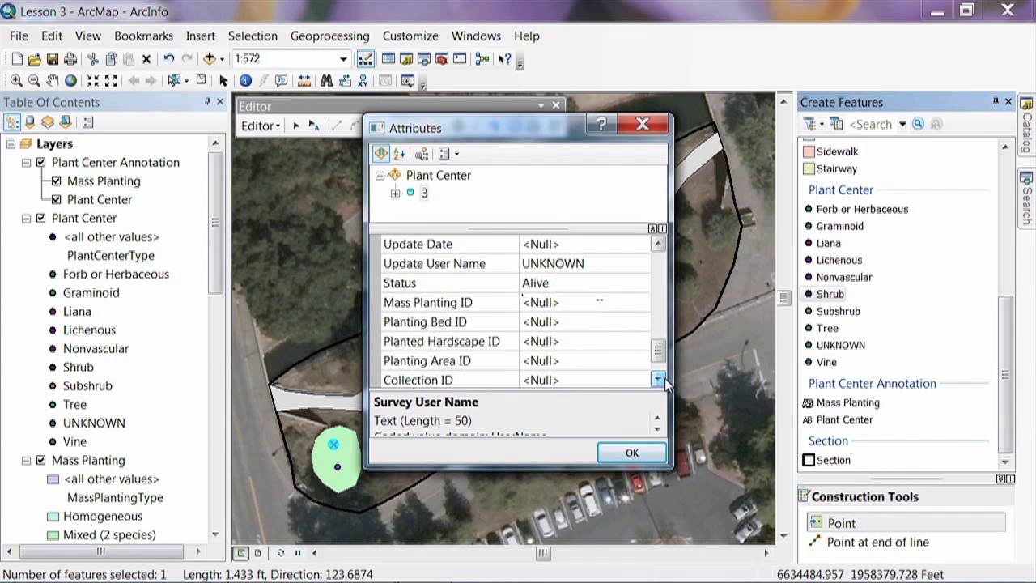
pyautogui.click(547, 303)
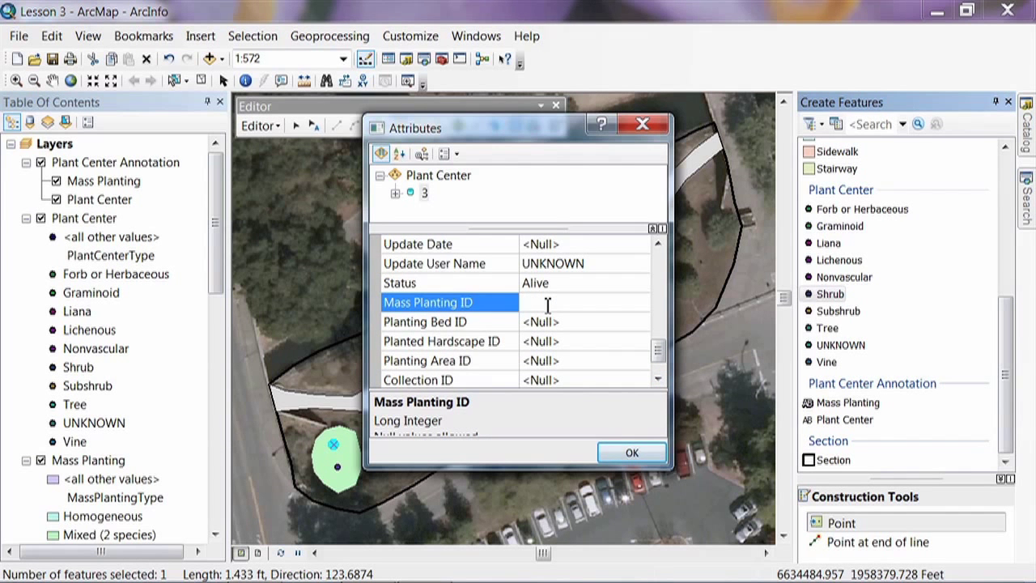
pyautogui.write('1')
pyautogui.click(631, 454)
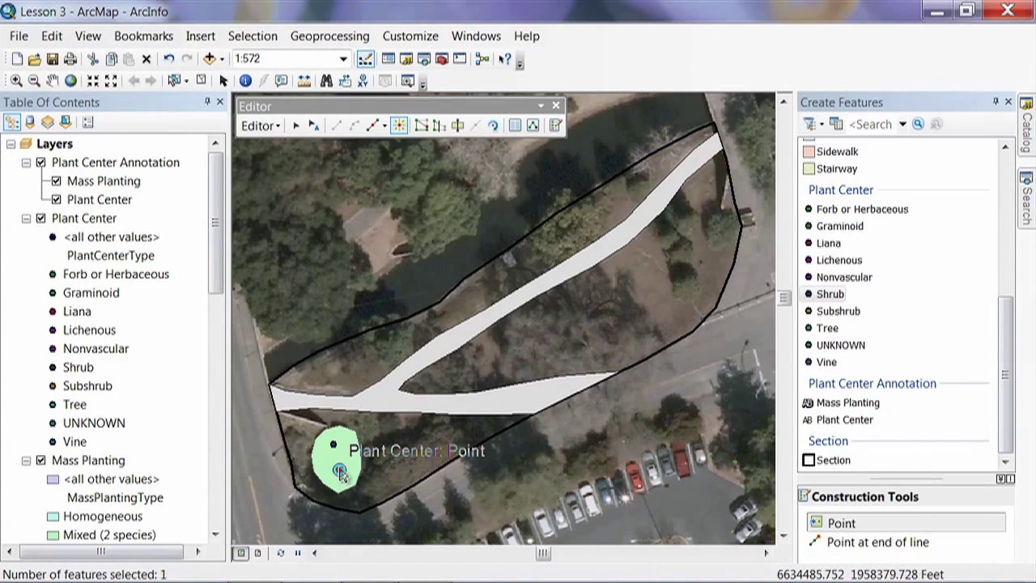
# - Select the lower Shrub point in the polygon, then the Plant Center layer in the table of contents
pyautogui.click(339, 471)
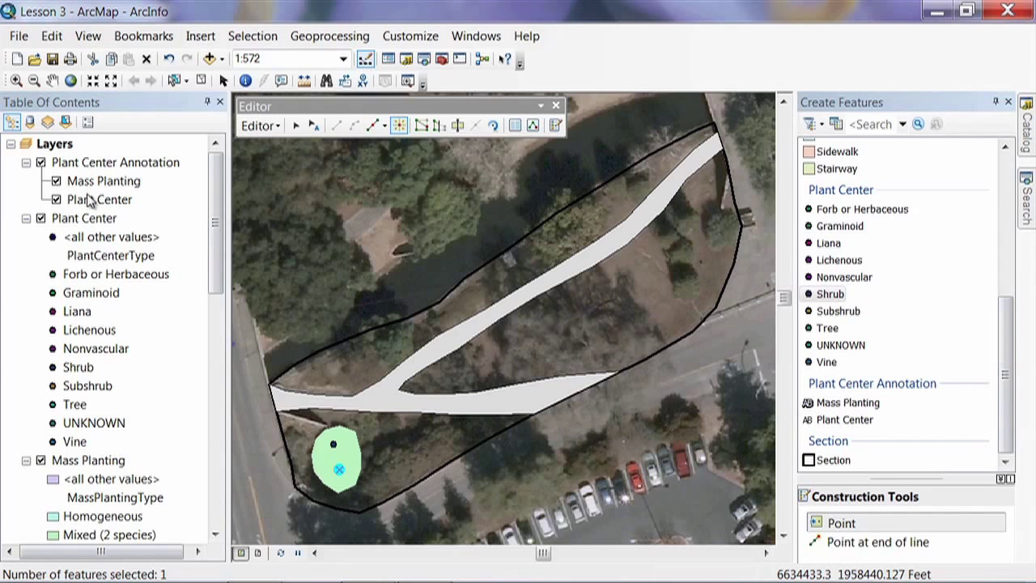
pyautogui.click(85, 221)
pyautogui.rightClick(84, 220)
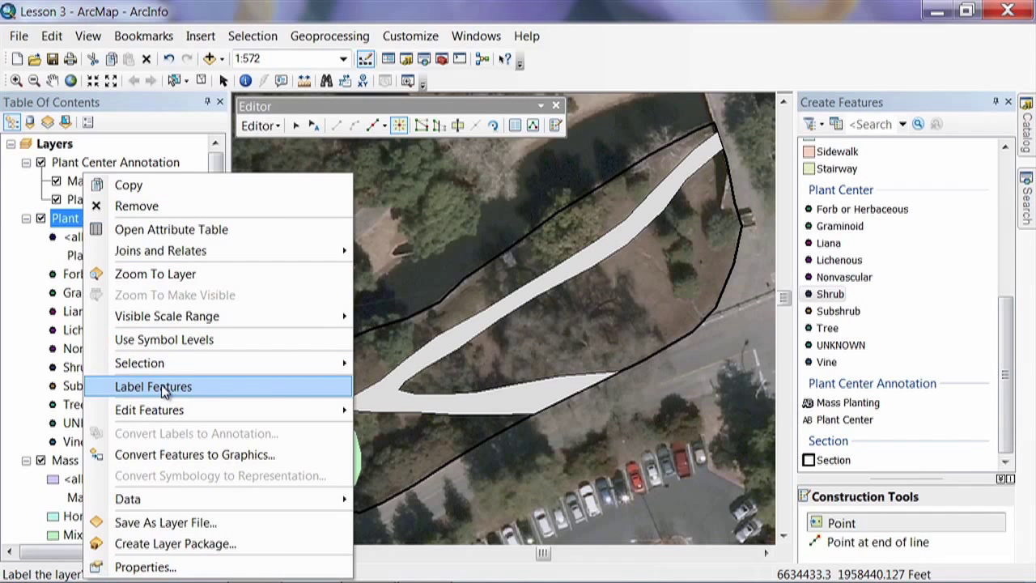
# - Choose Selection > Annotate Selected Features from the Plant Center layer's shortcut menu
pyautogui.click(71, 220)
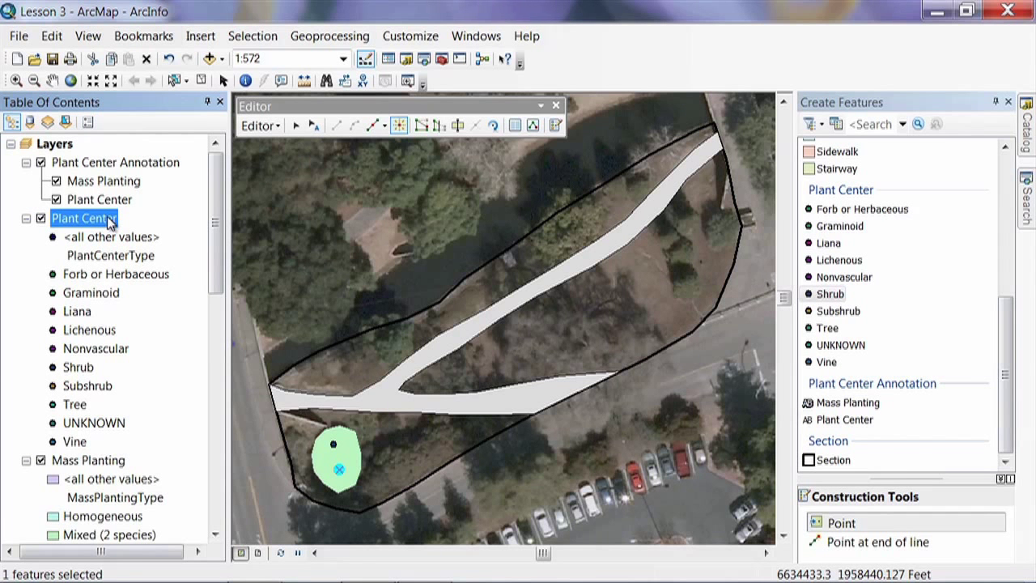
pyautogui.click(97, 164)
pyautogui.rightClick(97, 164)
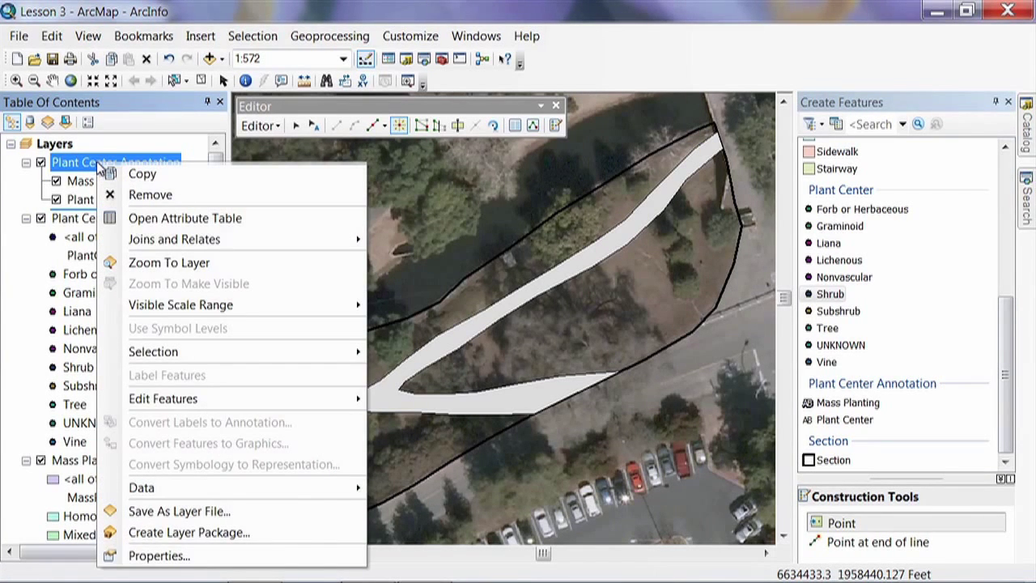
pyautogui.click(69, 222)
pyautogui.rightClick(68, 221)
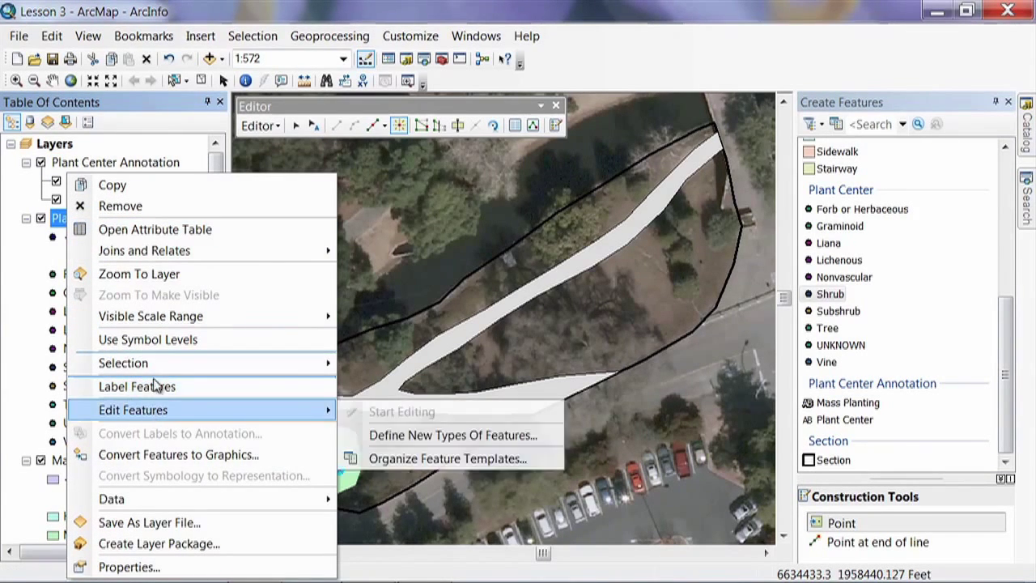
pyautogui.moveTo(162, 364)
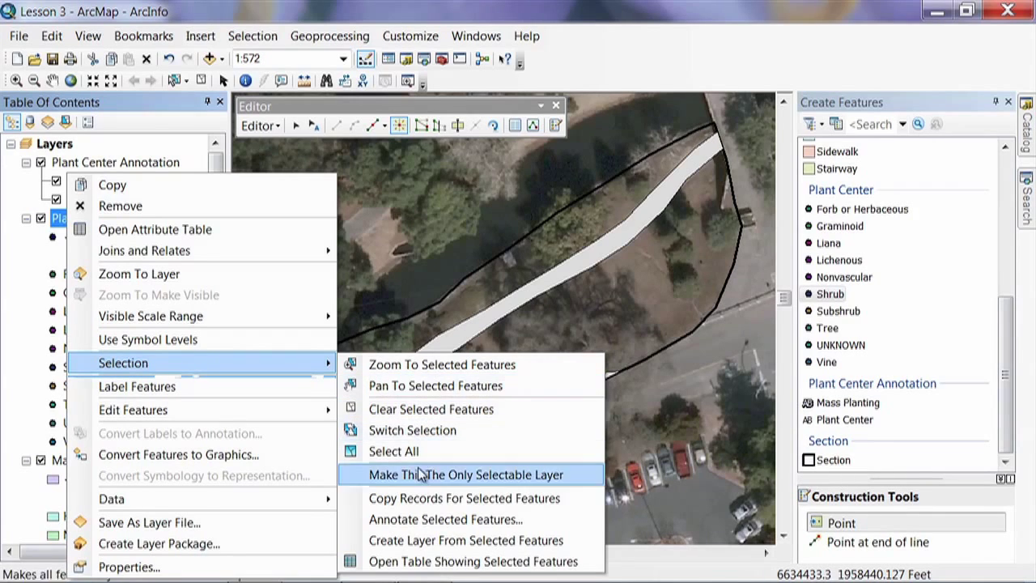
pyautogui.click(418, 523)
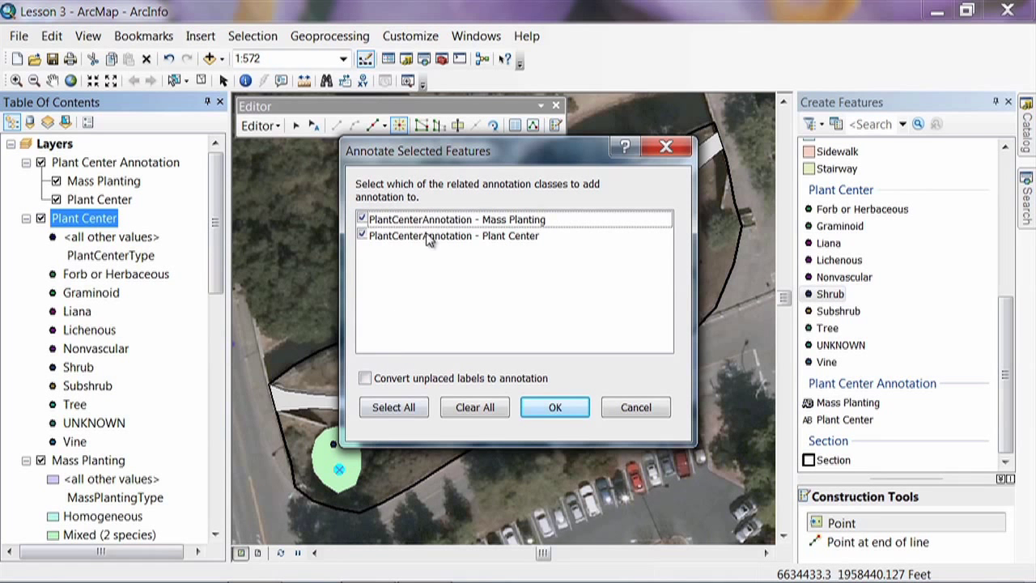
# - Uncheck PlantCenterAnnotation - Plant Center and create the Mass Planting label for the lower point
pyautogui.click(362, 237)
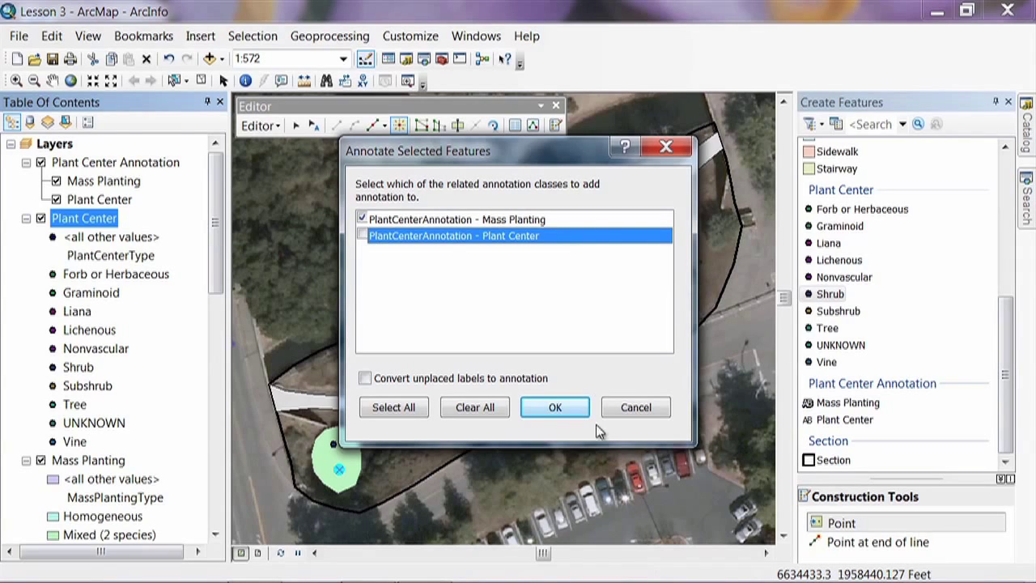
pyautogui.click(542, 409)
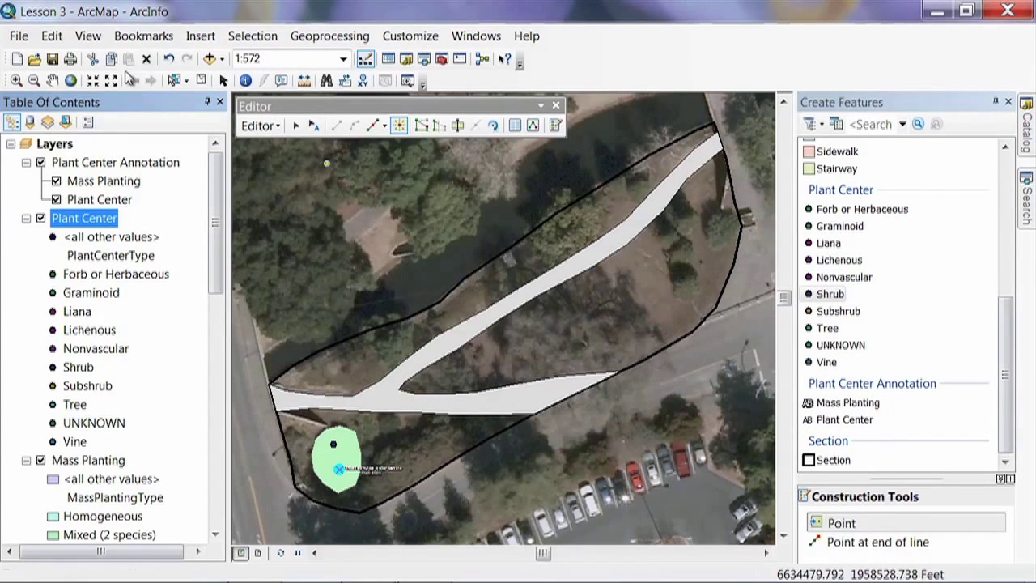
# - Zoom in on the green polygon and select the upper Shrub point
pyautogui.click(16, 81)
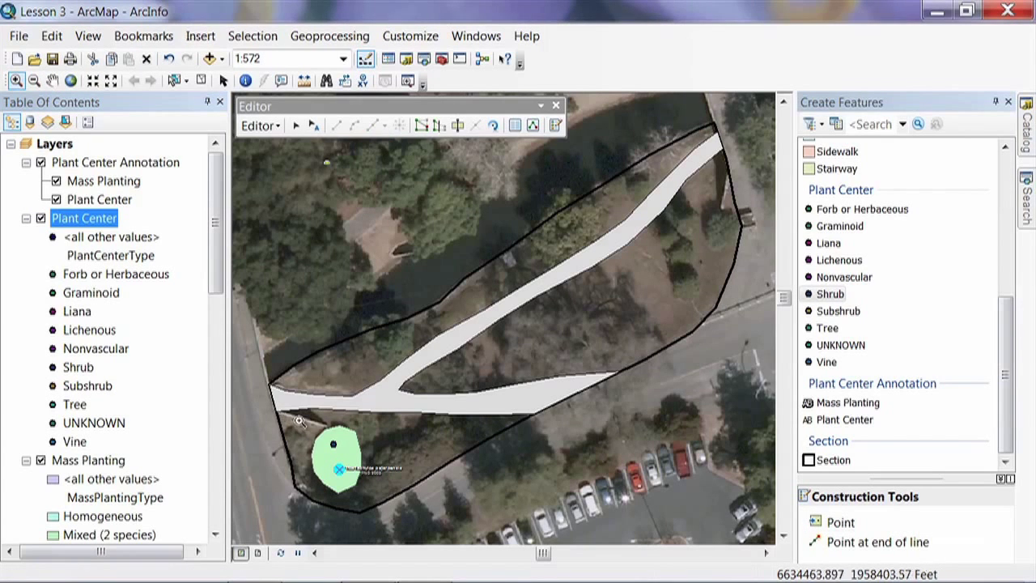
pyautogui.moveTo(278, 418); pyautogui.dragTo(378, 515)
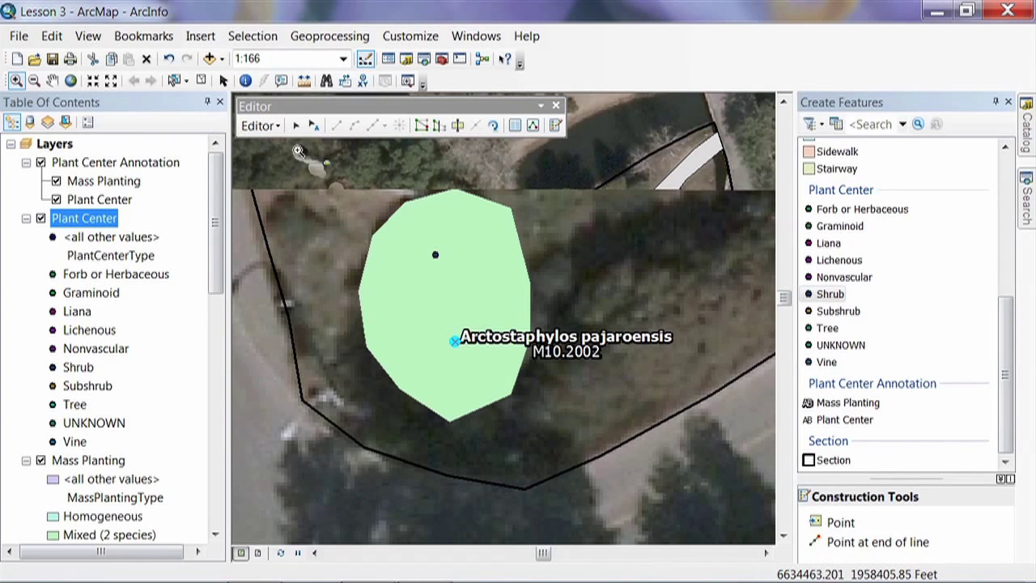
pyautogui.click(295, 126)
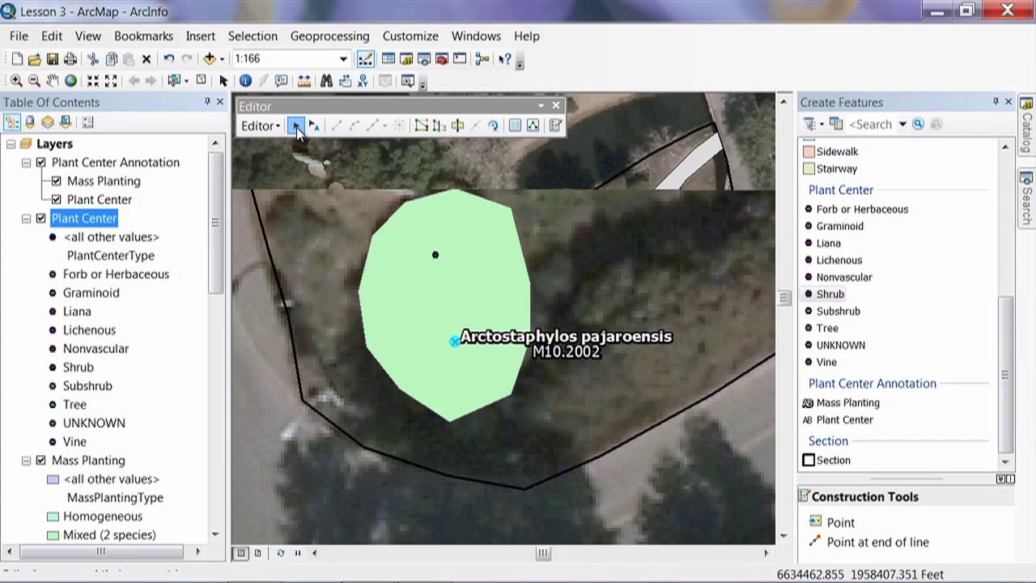
pyautogui.click(435, 255)
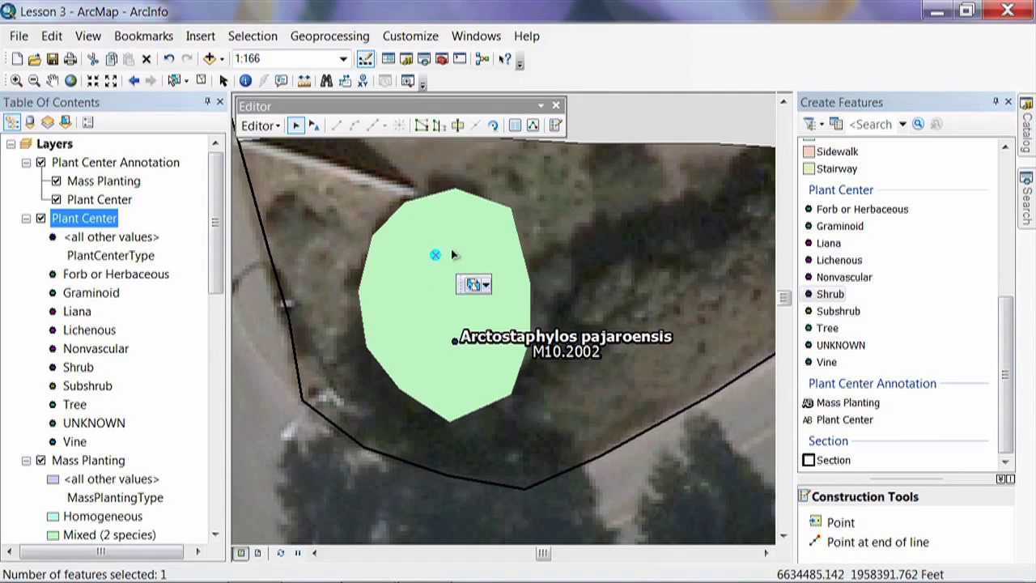
# - Annotate the upper point in Mass Planting only, then clear the selection and zoom out
pyautogui.rightClick(91, 216)
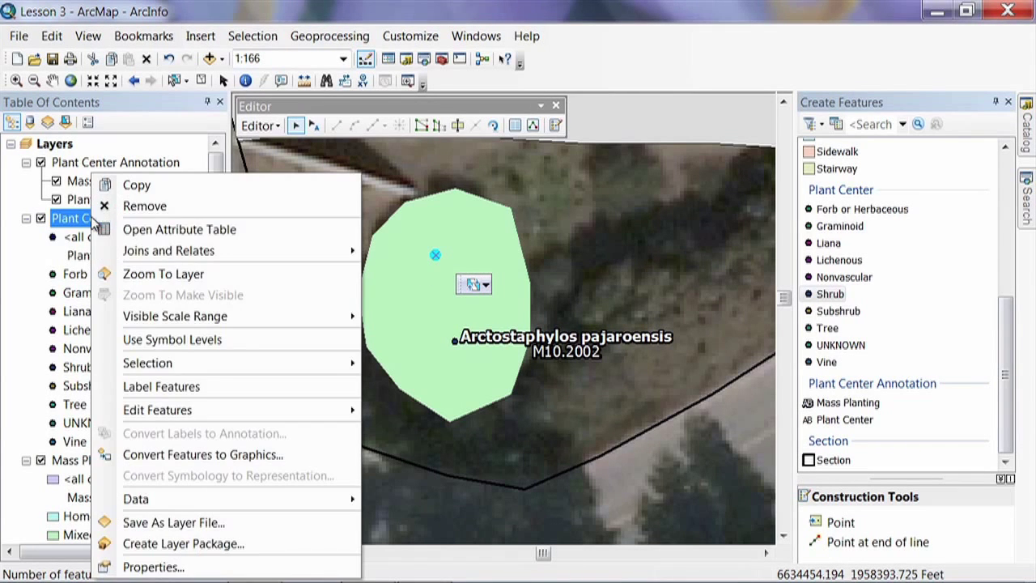
pyautogui.moveTo(173, 368)
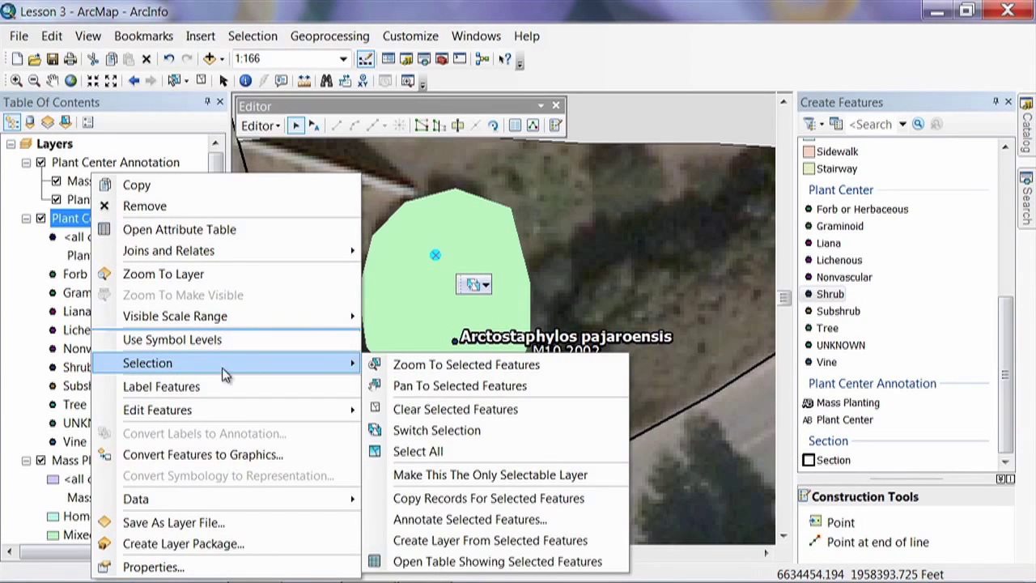
pyautogui.click(455, 519)
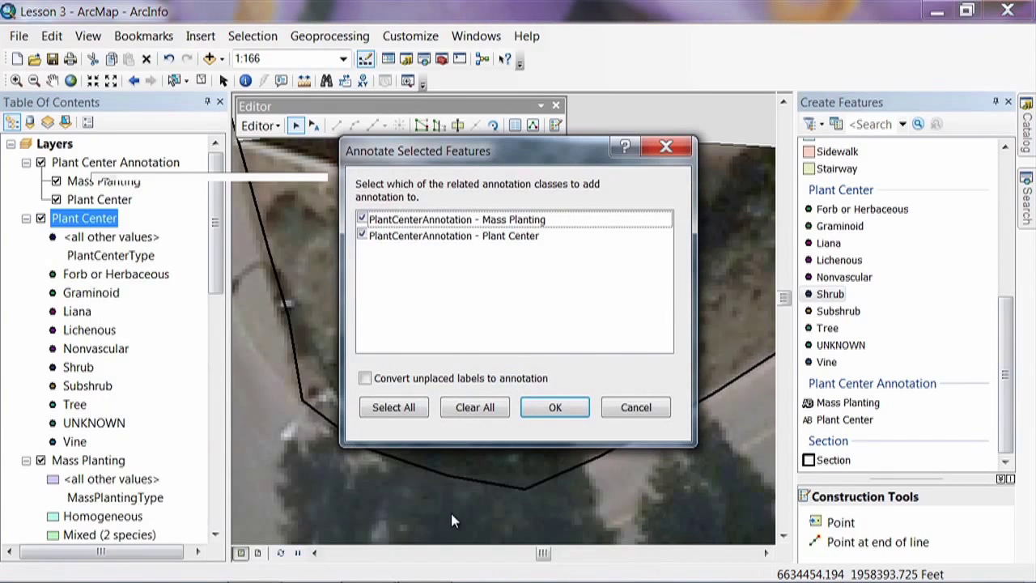
pyautogui.click(363, 235)
pyautogui.click(555, 407)
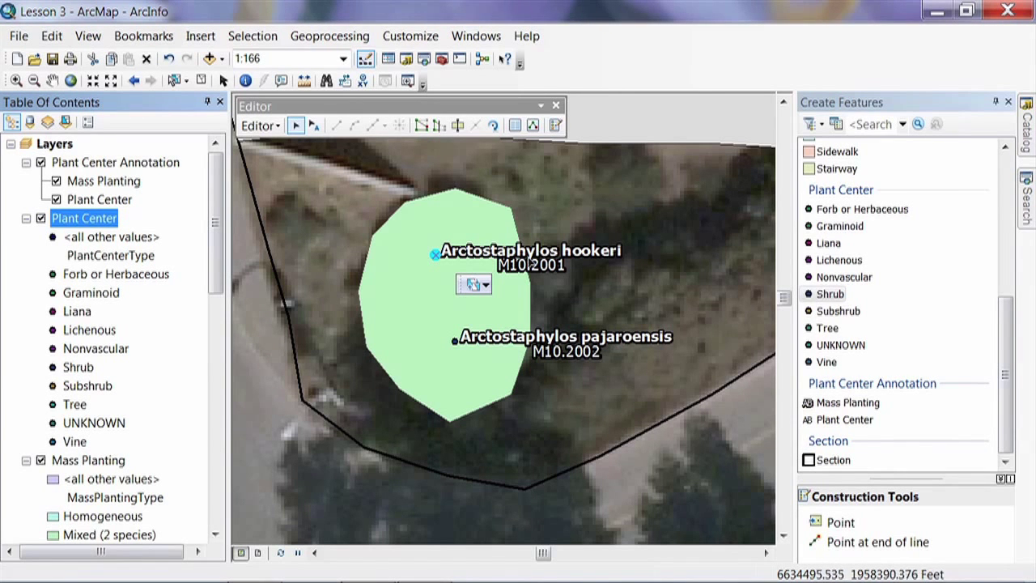
pyautogui.click(301, 205)
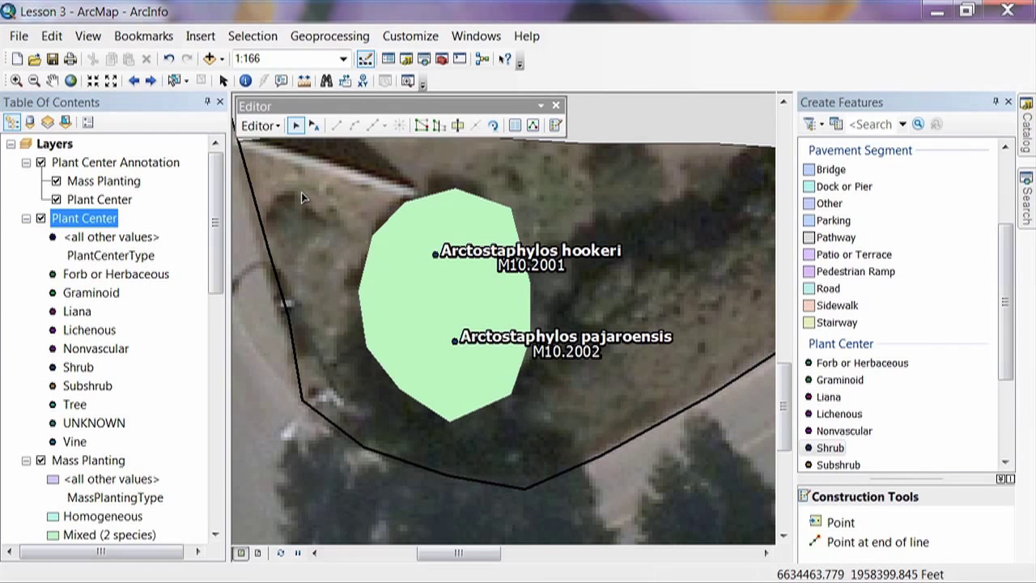
pyautogui.click(70, 81)
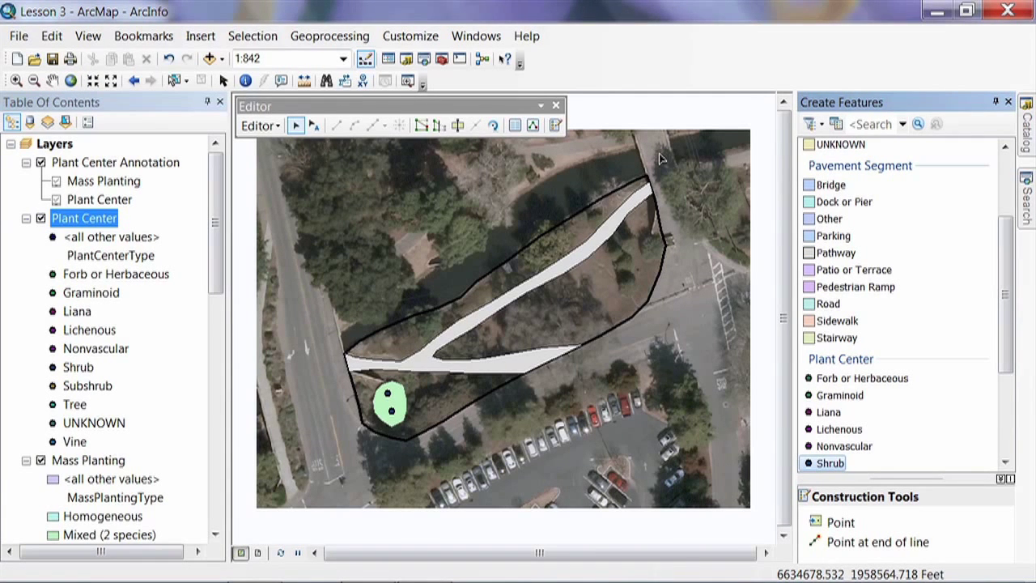
# - Select the section polygon with the Edit Tool and show its attributes
pyautogui.click(296, 127)
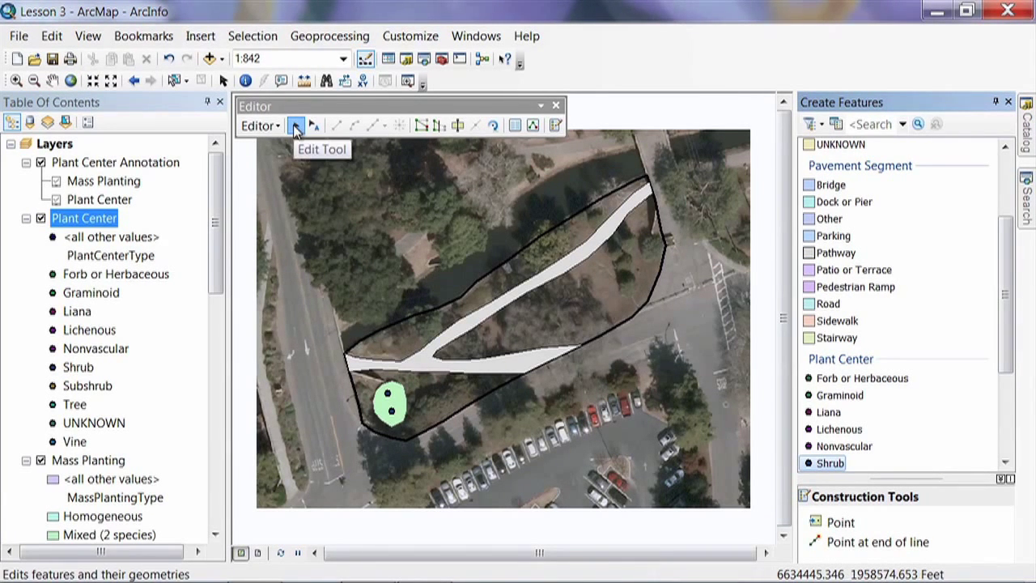
pyautogui.click(427, 315)
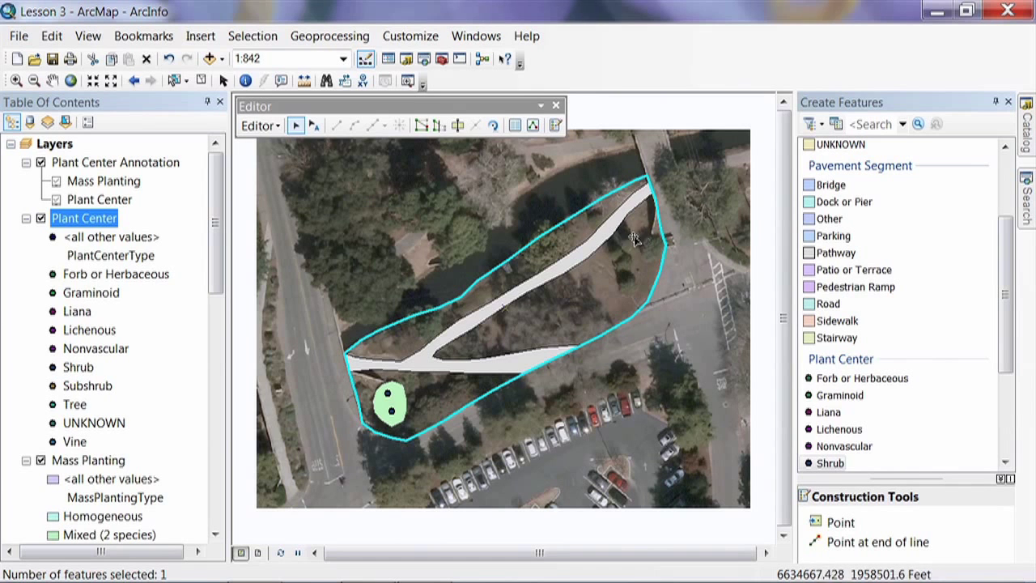
pyautogui.click(514, 126)
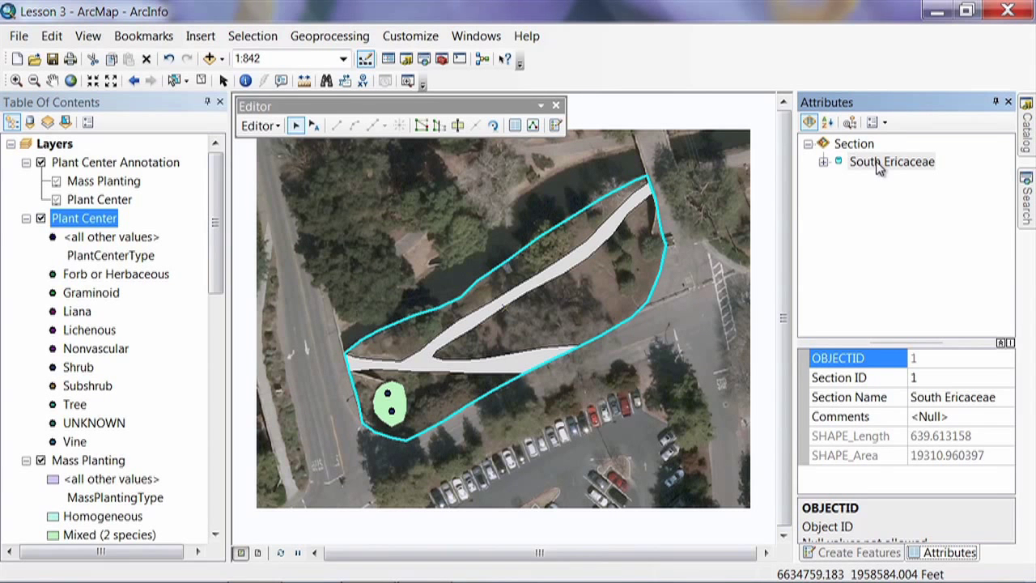
# - Expand South Ericaceae > Planting Area > Southwest > Plant Center to reveal both Arctostaphylos plant centers
pyautogui.click(821, 161)
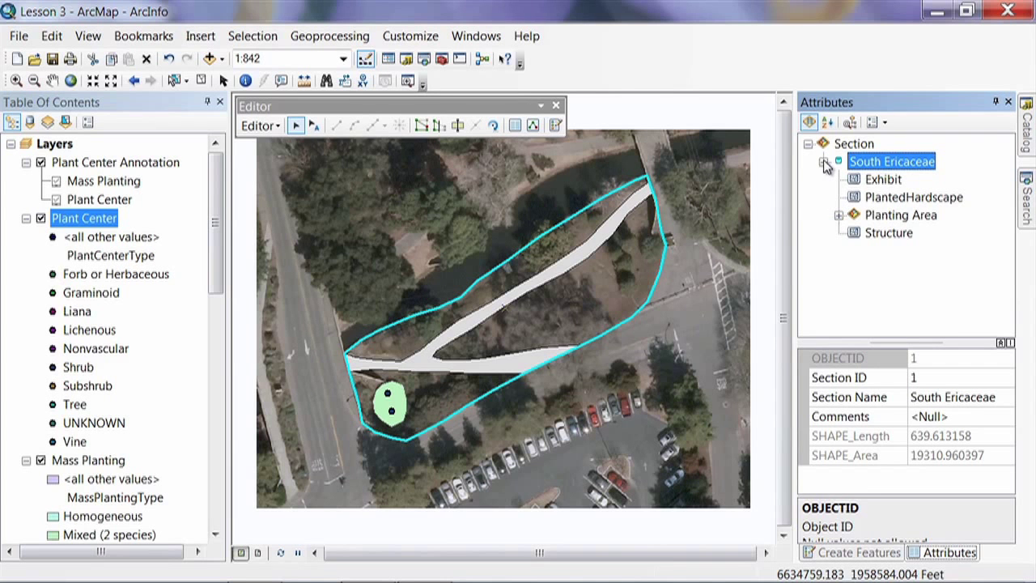
pyautogui.click(839, 215)
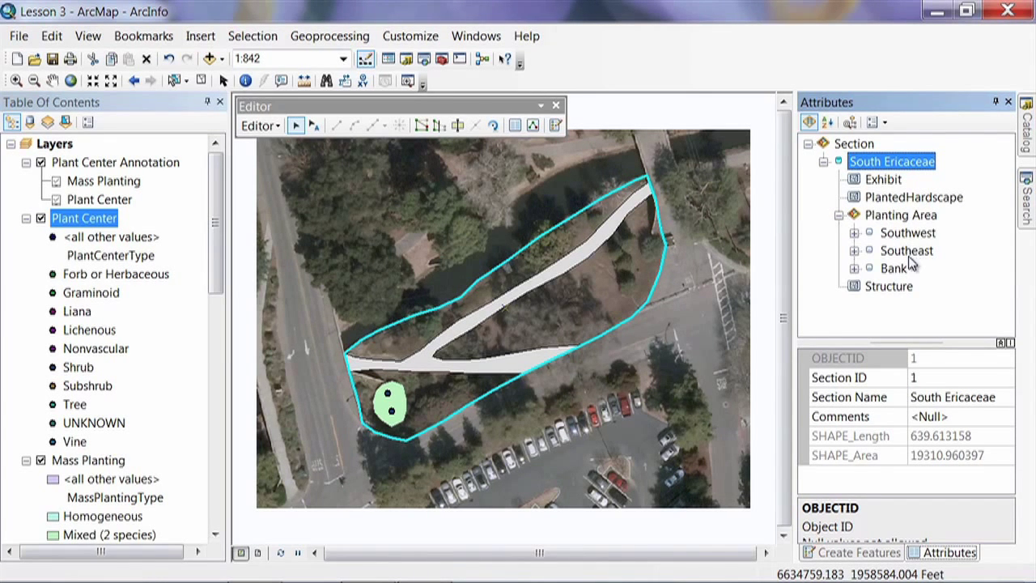
pyautogui.click(854, 233)
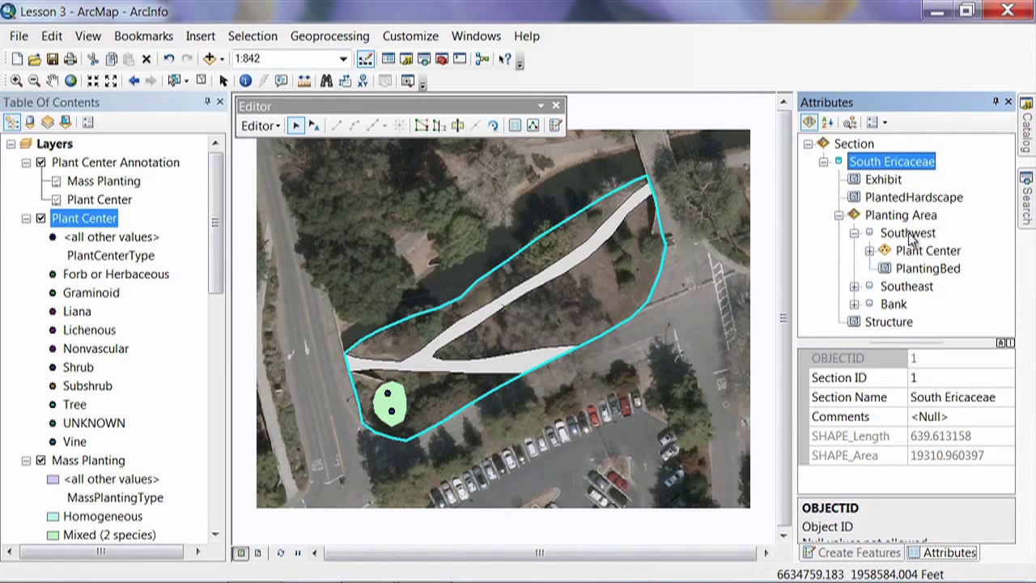
pyautogui.click(869, 251)
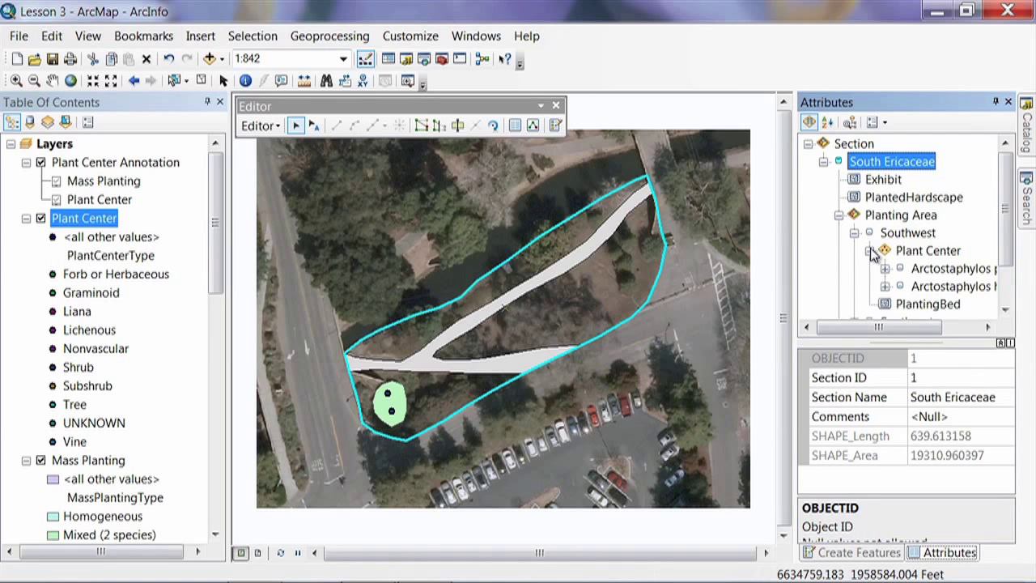
pyautogui.moveTo(879, 328); pyautogui.dragTo(962, 336)
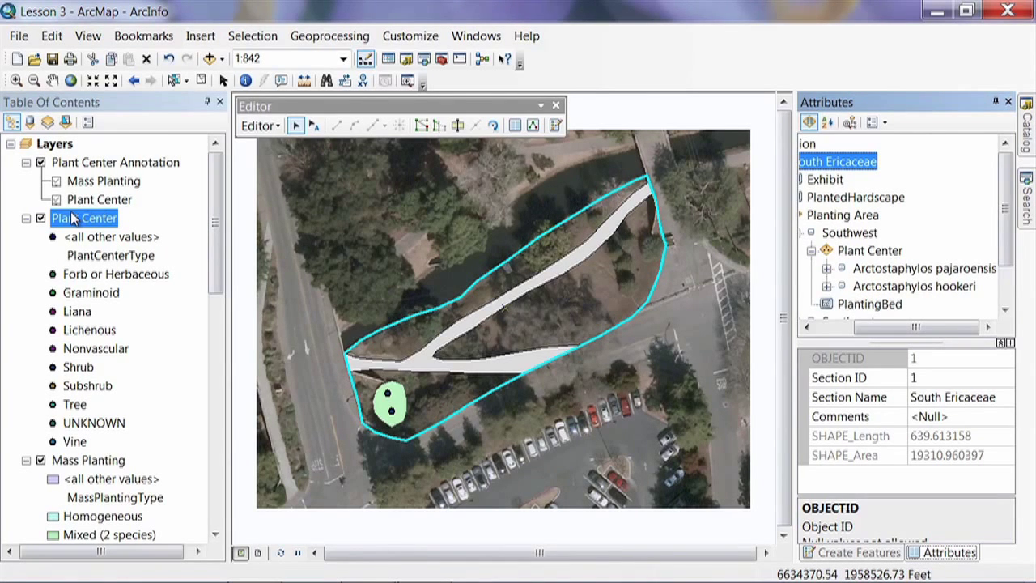
pyautogui.doubleClick(71, 214)
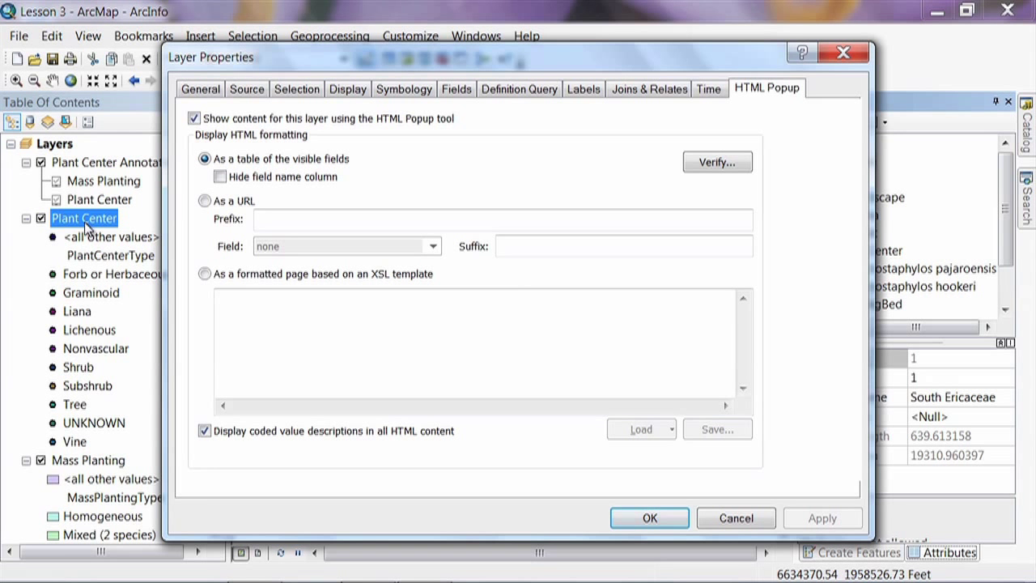
# - Set the Plant Center layer's display field to Scientific Name on the Display tab
pyautogui.click(348, 90)
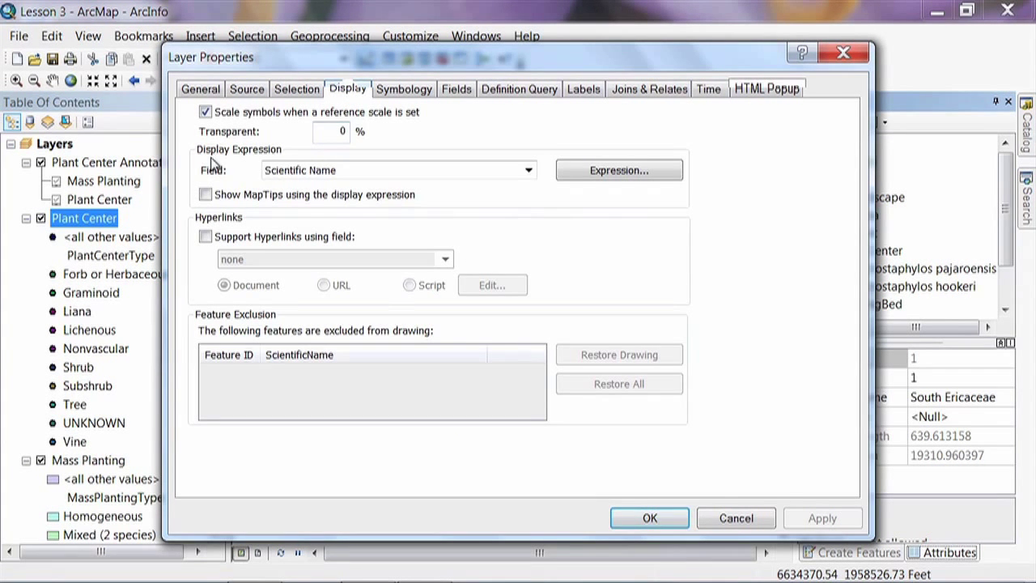
pyautogui.click(296, 172)
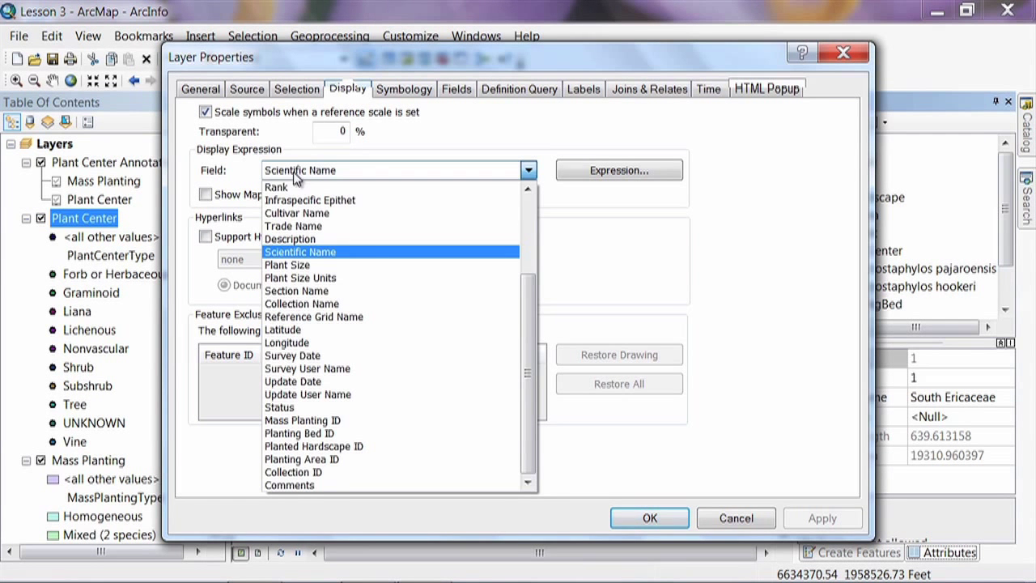
pyautogui.click(303, 250)
pyautogui.click(649, 518)
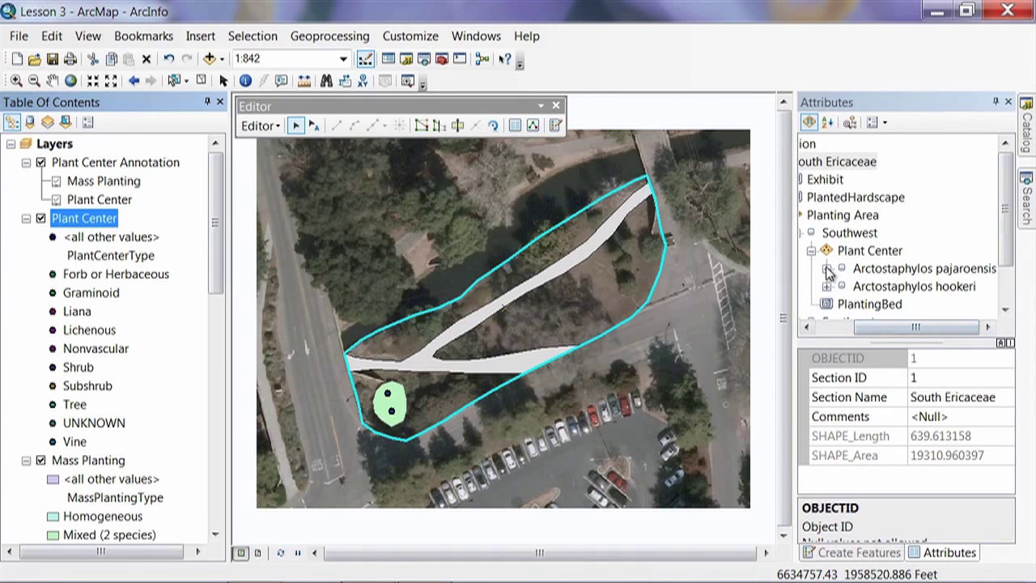
# - Trace Arctostaphylos pajaroensis to its South Ericaceae mass planting and review both records' fields
pyautogui.moveTo(867, 330)
pyautogui.mouseDown()
pyautogui.moveTo(833, 331)
pyautogui.moveTo(872, 334)
pyautogui.mouseUp()
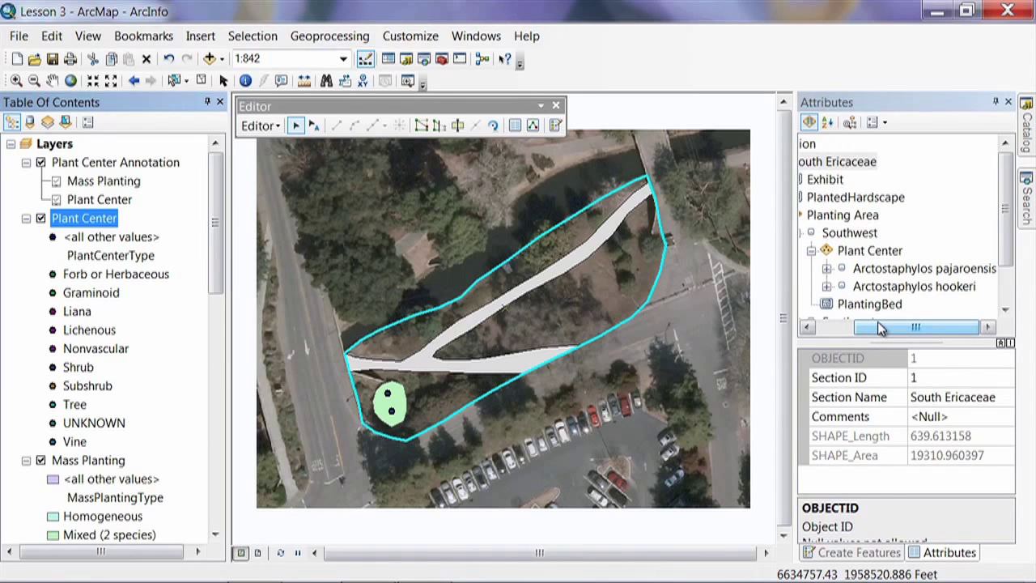
pyautogui.click(826, 267)
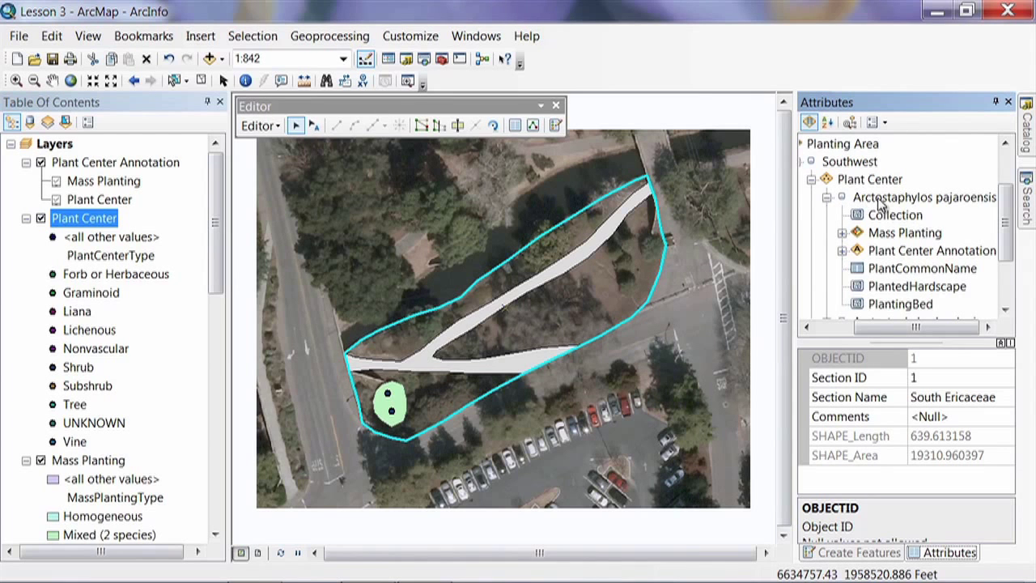
pyautogui.click(842, 233)
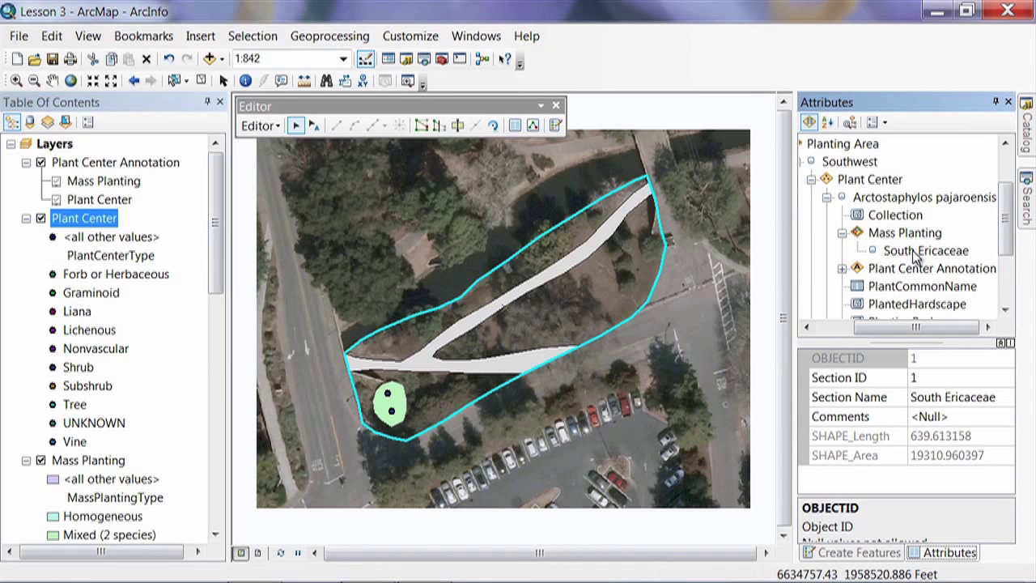
pyautogui.click(915, 253)
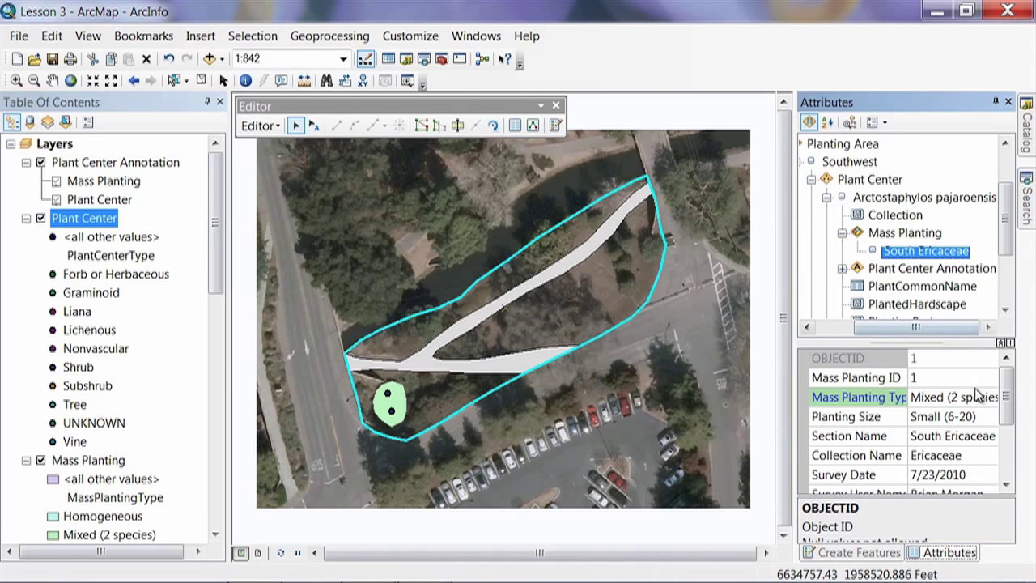
pyautogui.moveTo(1004, 402)
pyautogui.mouseDown()
pyautogui.moveTo(1005, 469)
pyautogui.moveTo(1002, 409)
pyautogui.mouseUp()
pyautogui.click(880, 198)
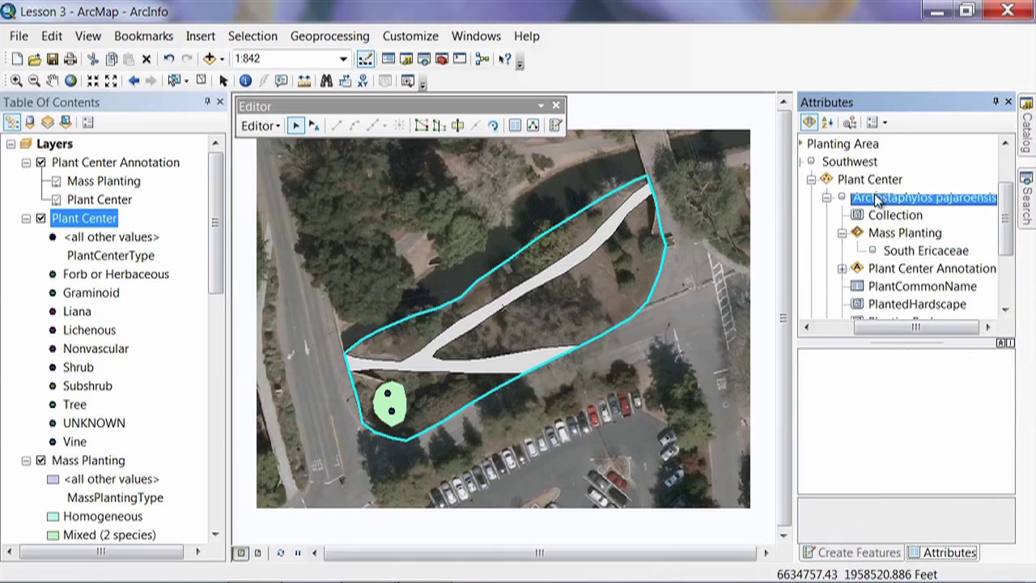
pyautogui.moveTo(1005, 377)
pyautogui.mouseDown()
pyautogui.moveTo(1006, 459)
pyautogui.moveTo(1003, 362)
pyautogui.mouseUp()
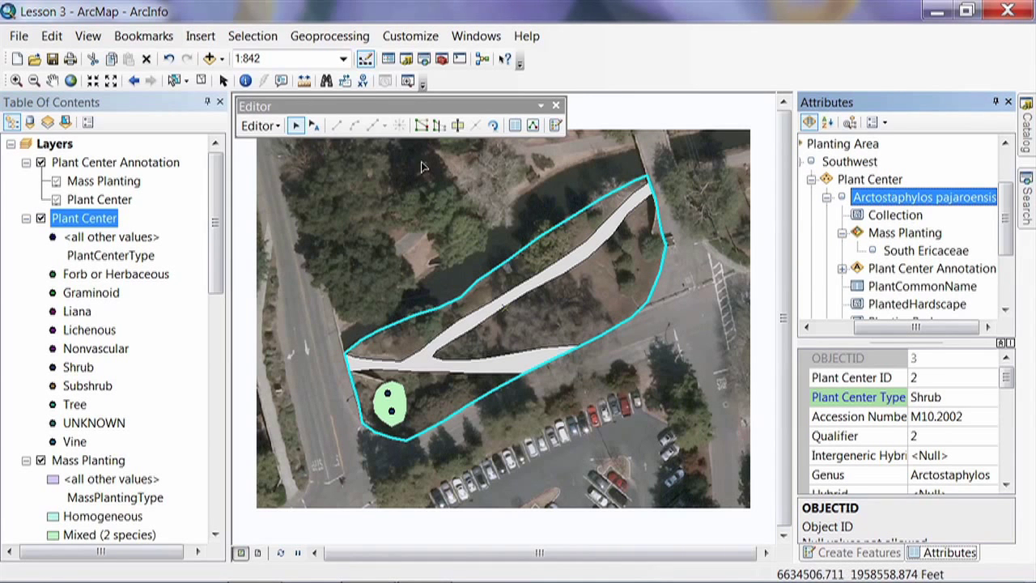
# - Stop editing with all edits saved, then save the Lesson 3 map document
pyautogui.doubleClick(339, 105)
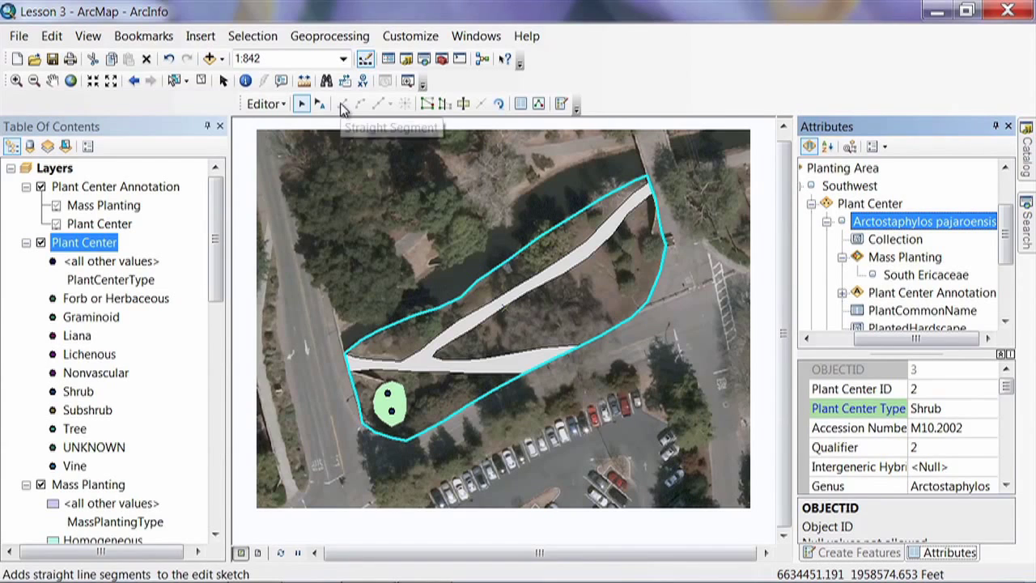
pyautogui.moveTo(247, 109); pyautogui.dragTo(247, 130)
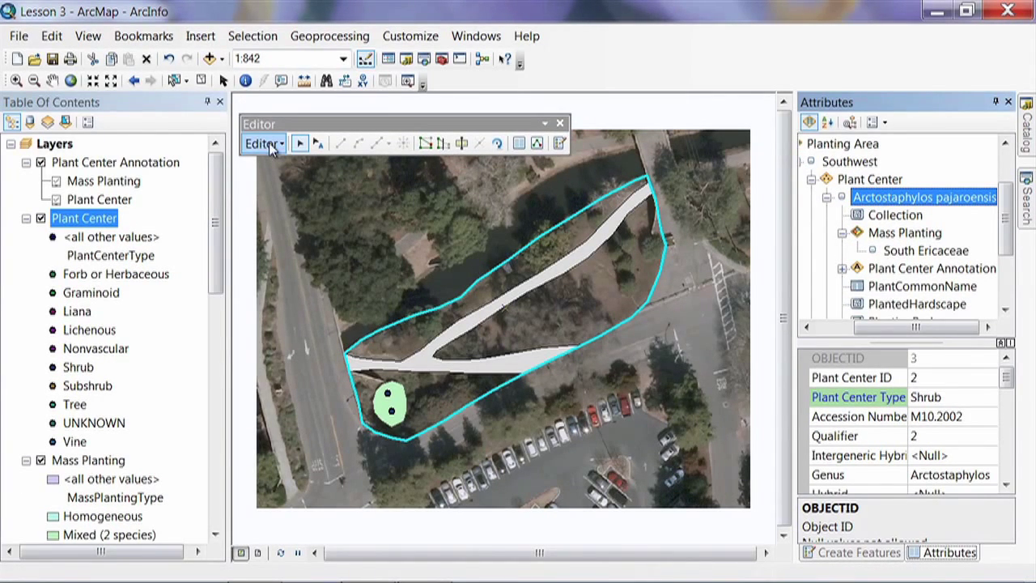
pyautogui.click(269, 145)
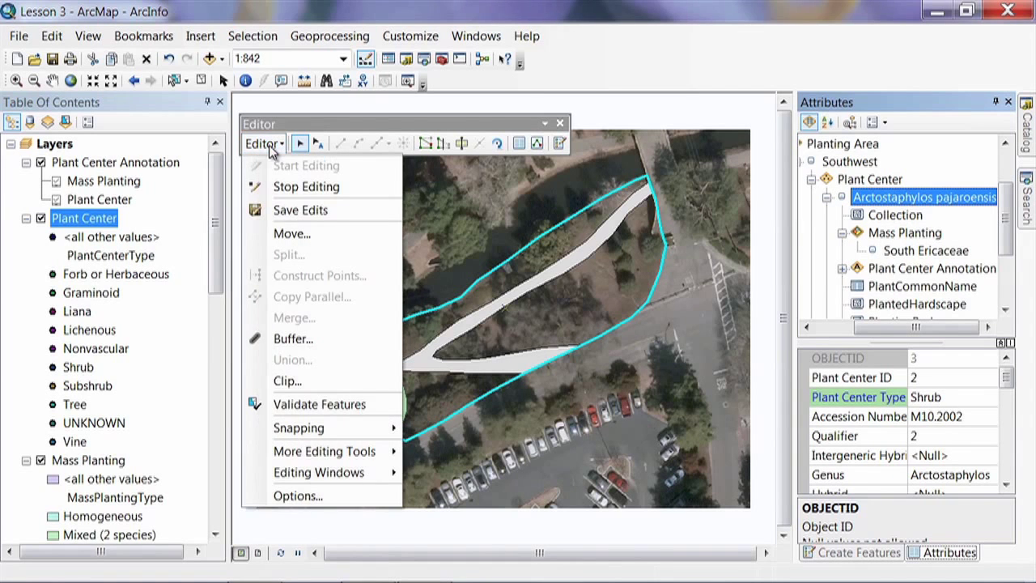
pyautogui.click(283, 185)
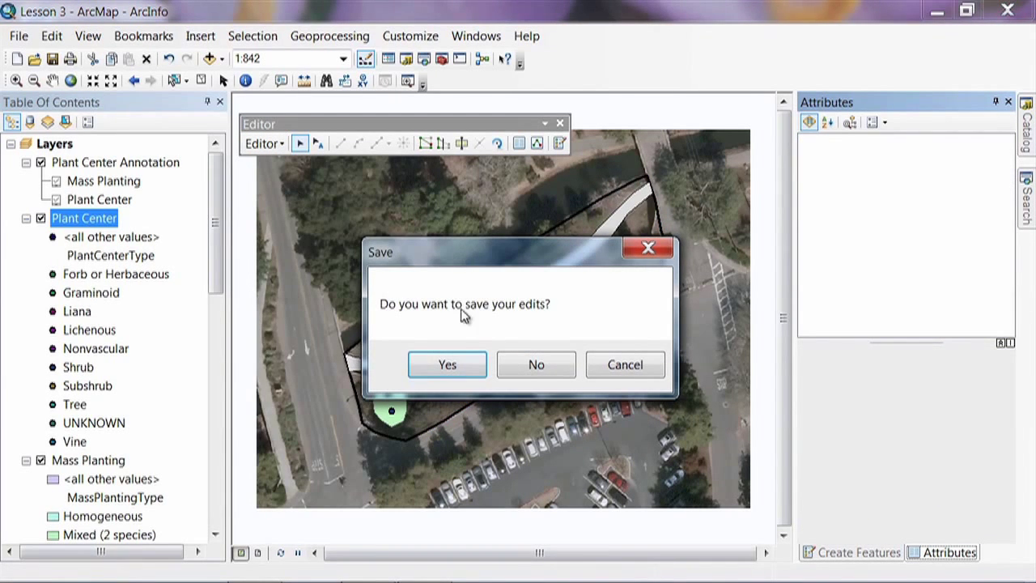
pyautogui.click(475, 377)
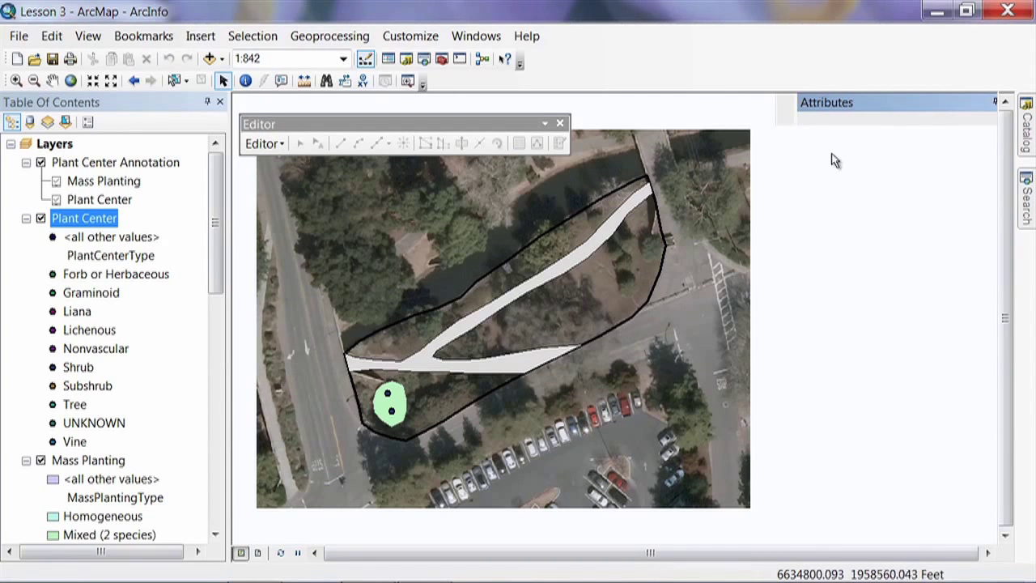
pyautogui.click(16, 40)
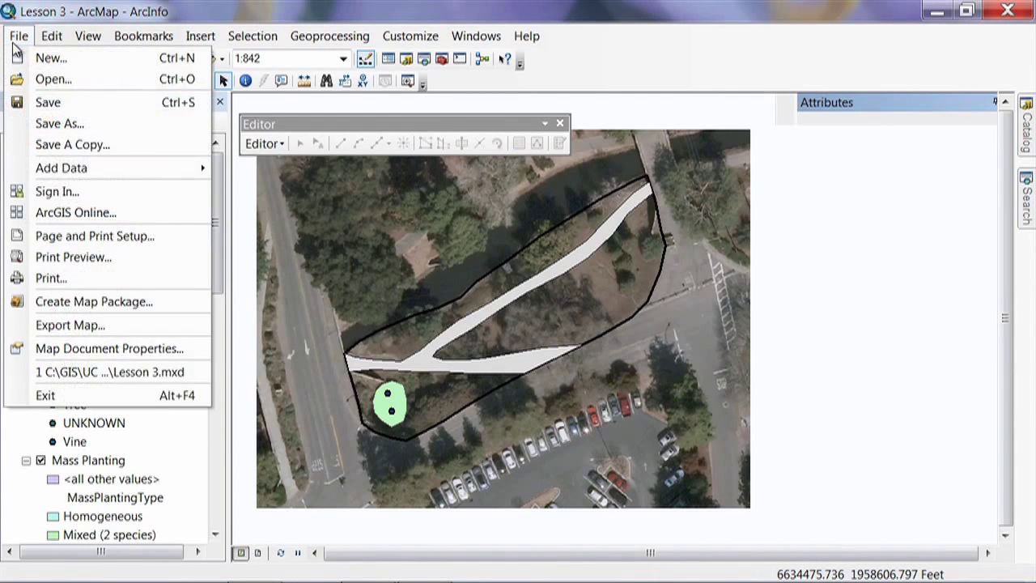
pyautogui.click(49, 103)
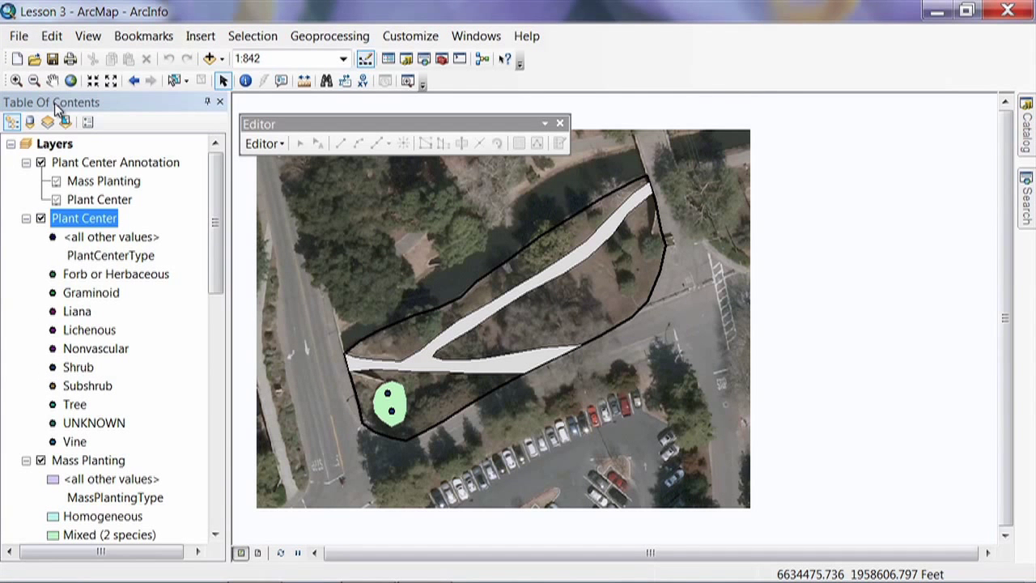